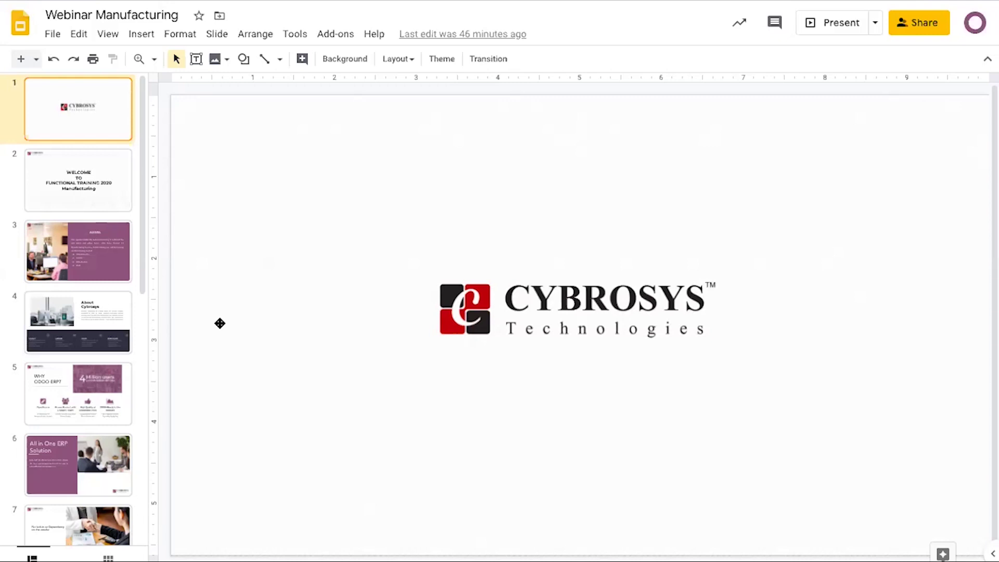
View slides 2 to 5 of the Webinar Manufacturing presentation: welcome, agenda, About Cybrosys and Why Odoo ERP
{"action": "left_click", "coordinate": [89, 186]}
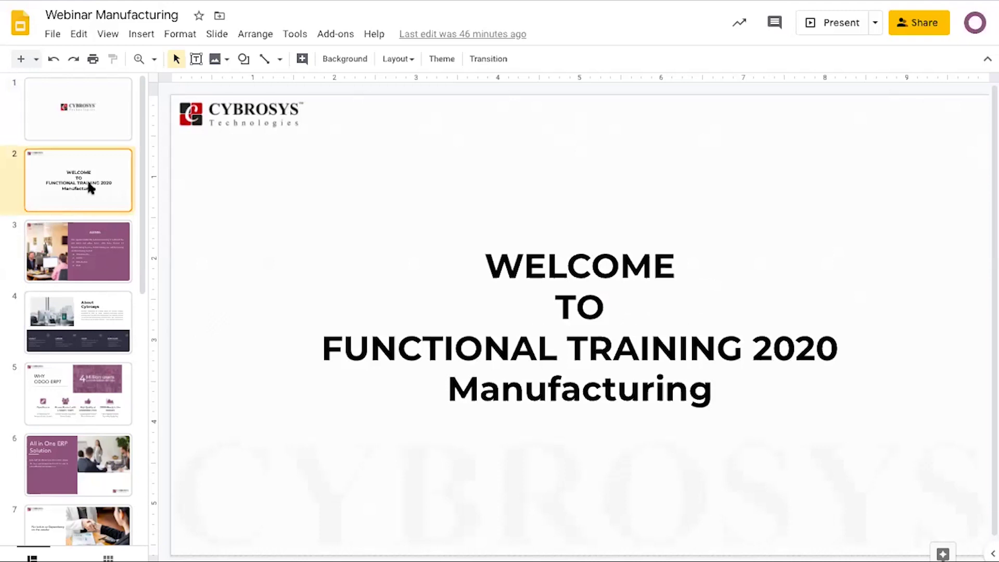
{"action": "key", "text": "Down"}
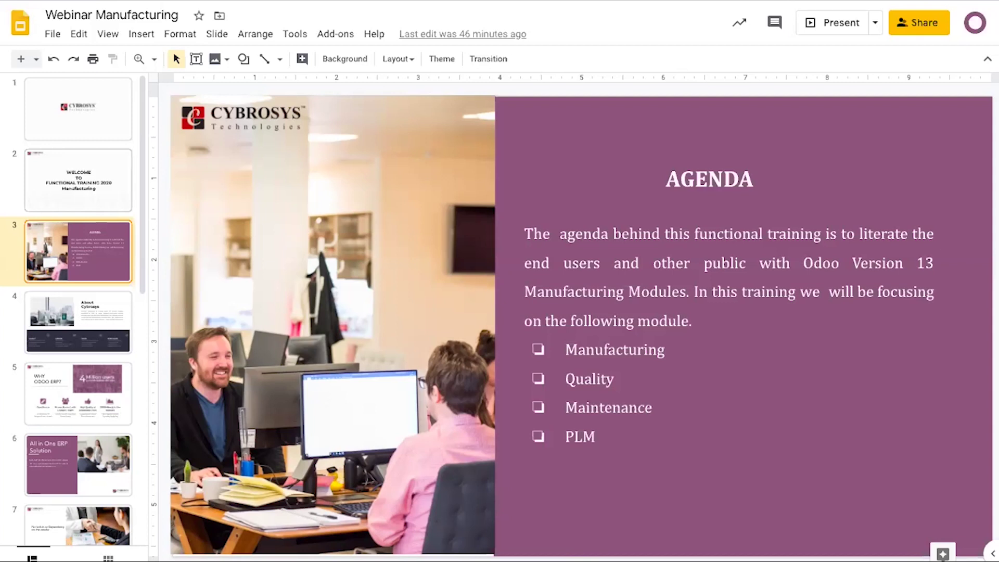
{"action": "left_click", "coordinate": [78, 323]}
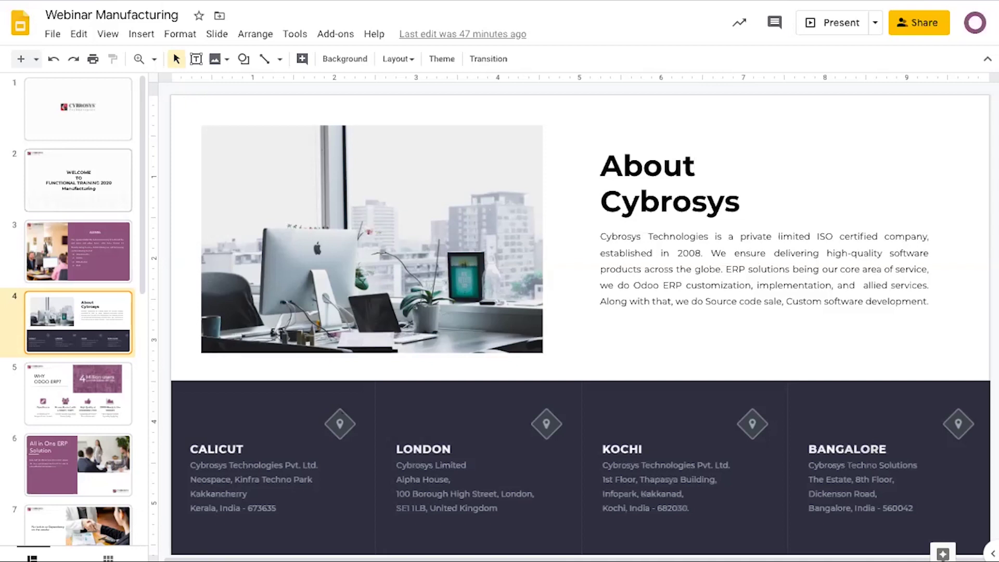
{"action": "left_click", "coordinate": [78, 394]}
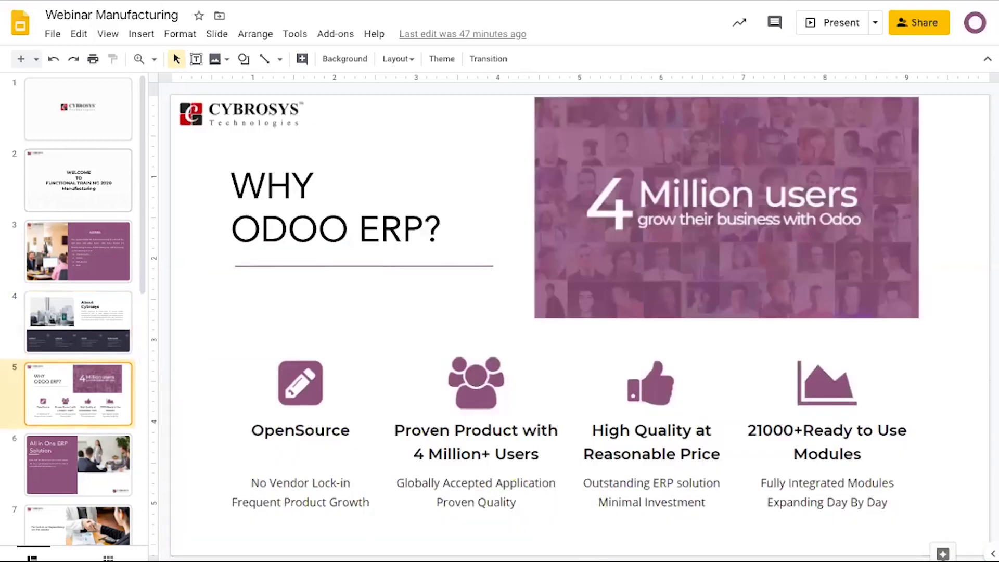
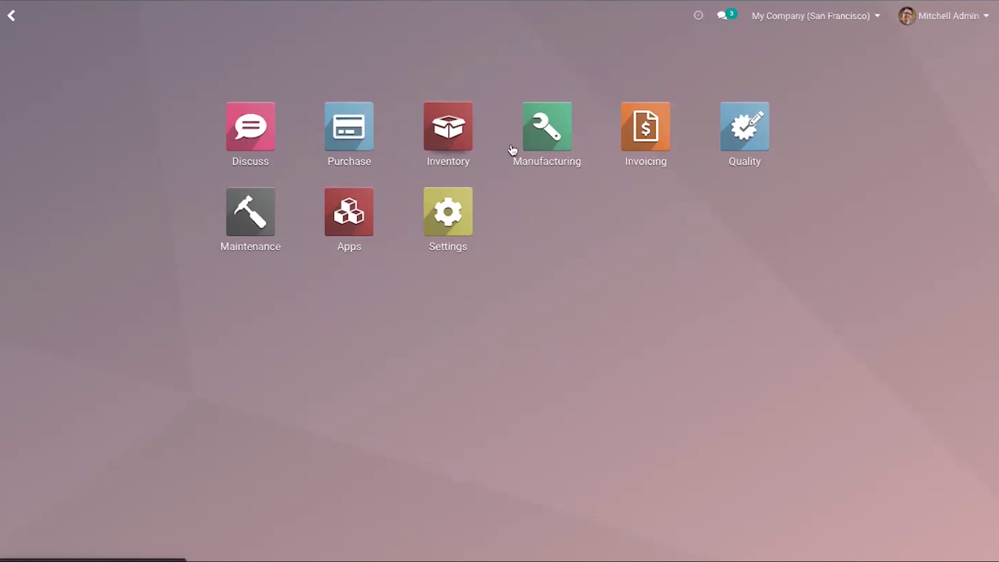
Switch to the Odoo Manufacturing app, look through its configuration and operations sections including manufacturing orders, and return to the work centers overview
{"action": "left_click", "coordinate": [541, 136]}
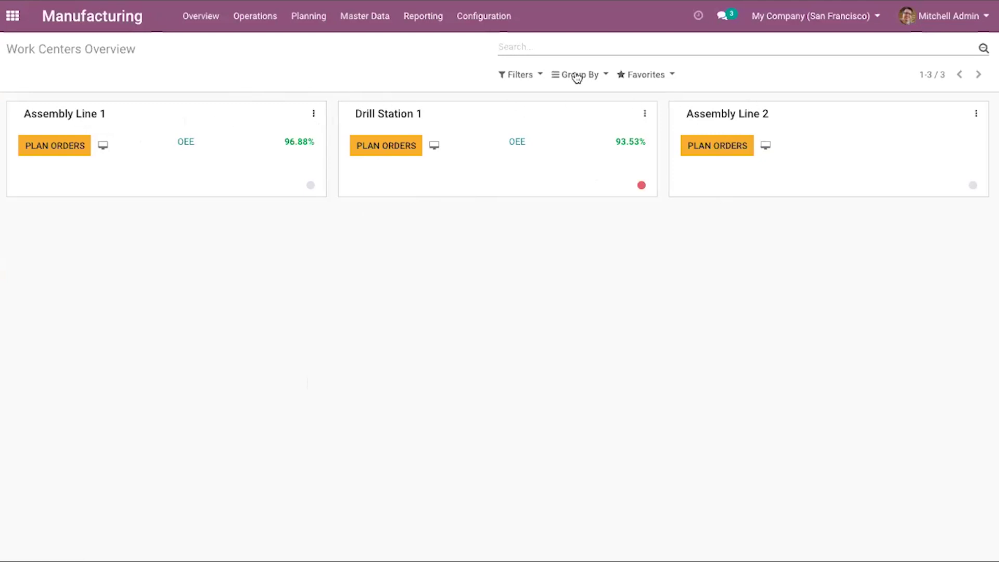
{"action": "left_click", "coordinate": [482, 20]}
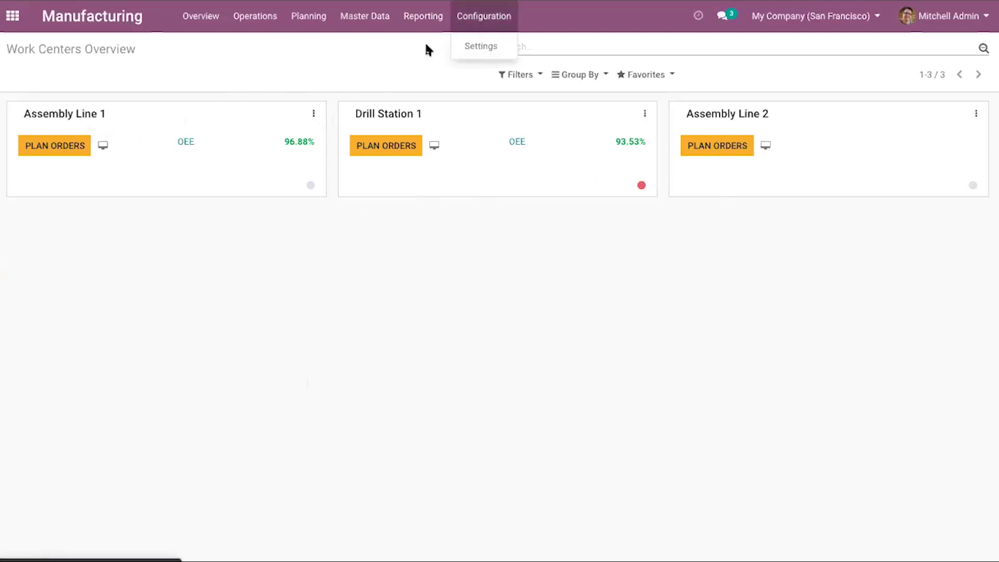
{"action": "left_click", "coordinate": [481, 50]}
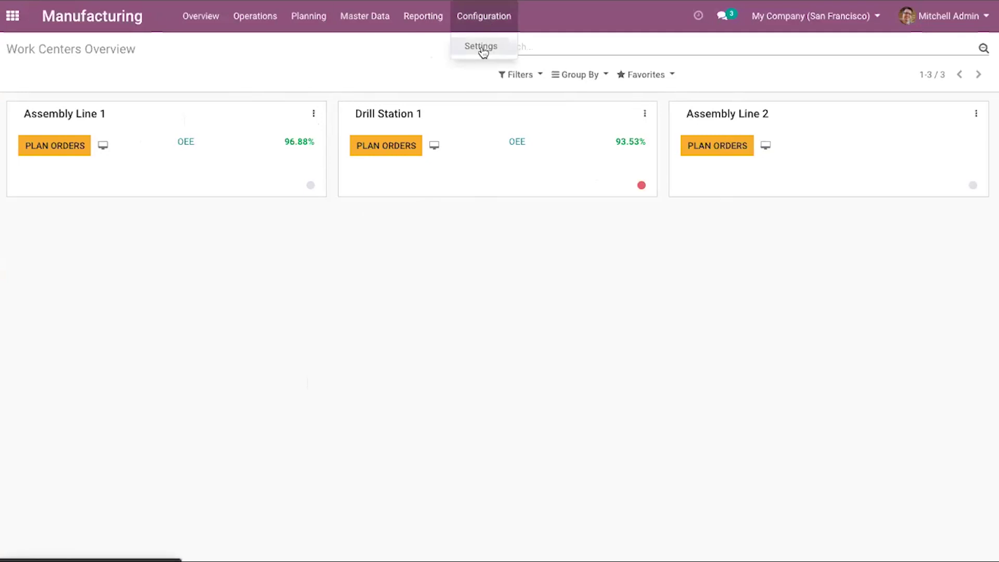
{"action": "left_click", "coordinate": [249, 24]}
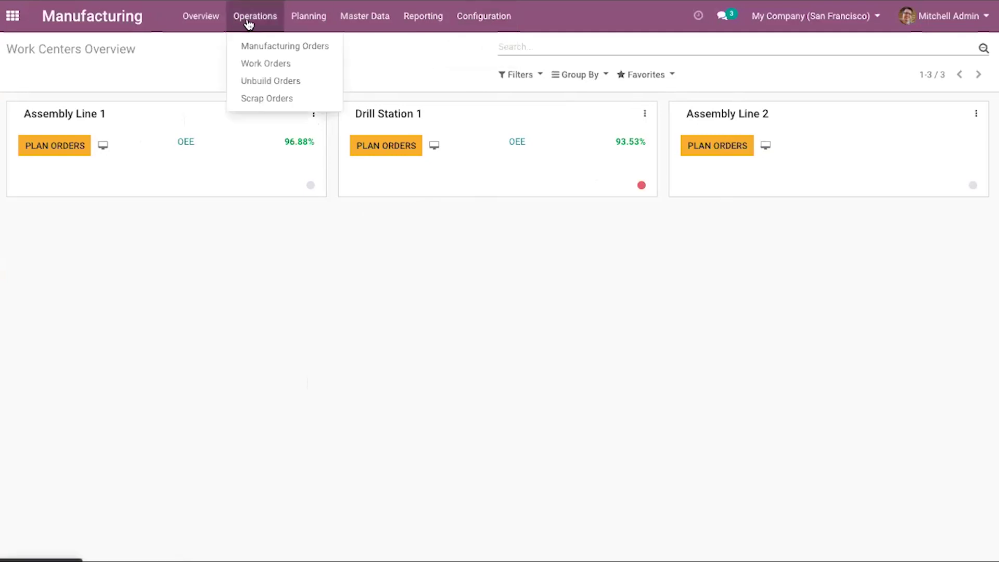
{"action": "left_click", "coordinate": [269, 47]}
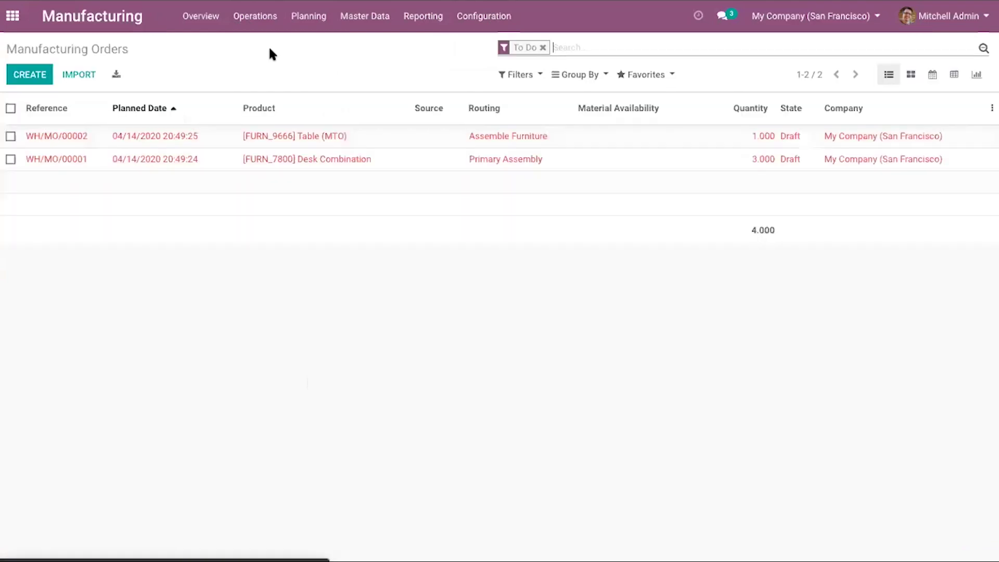
{"action": "left_click", "coordinate": [261, 18]}
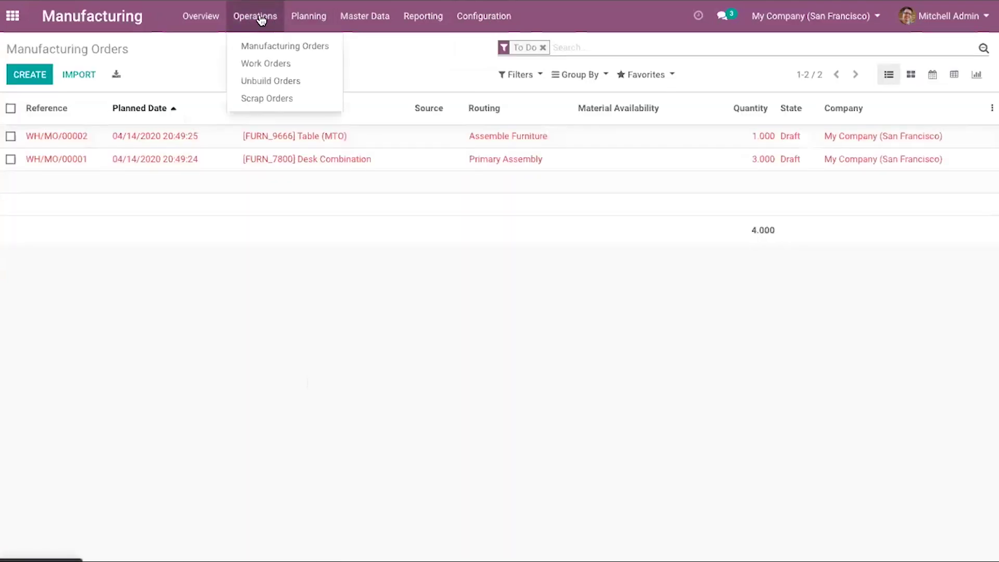
{"action": "left_click", "coordinate": [276, 63]}
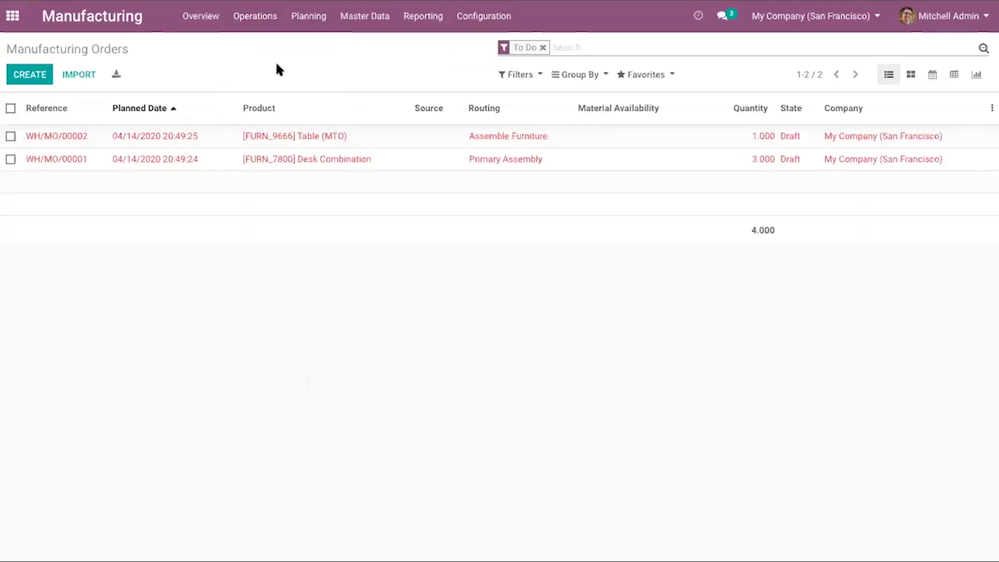
{"action": "left_click", "coordinate": [212, 22]}
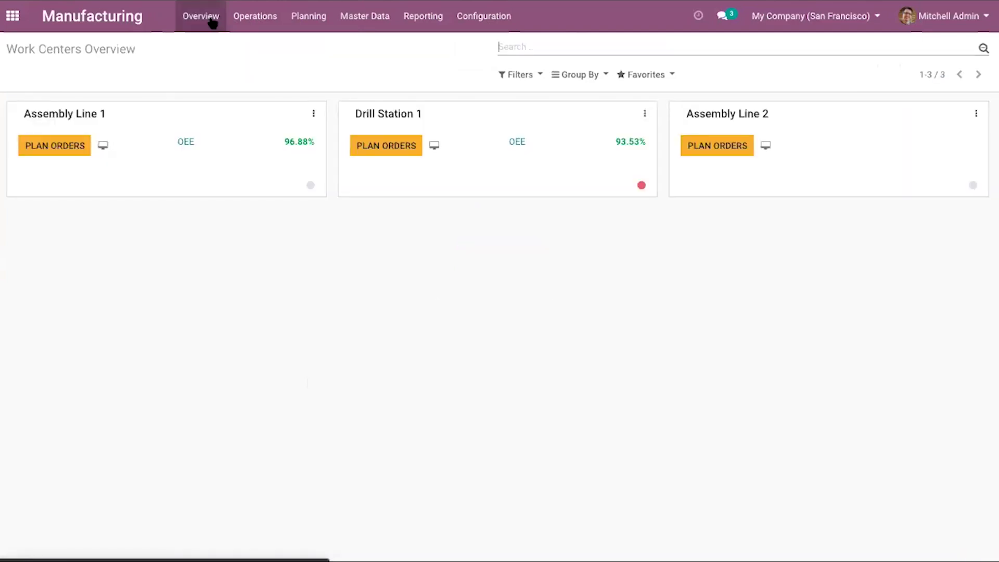
Reorder the work centers list so Drill Station 1 follows Assembly Line 2, and check the order in the overview
{"action": "left_click", "coordinate": [374, 18]}
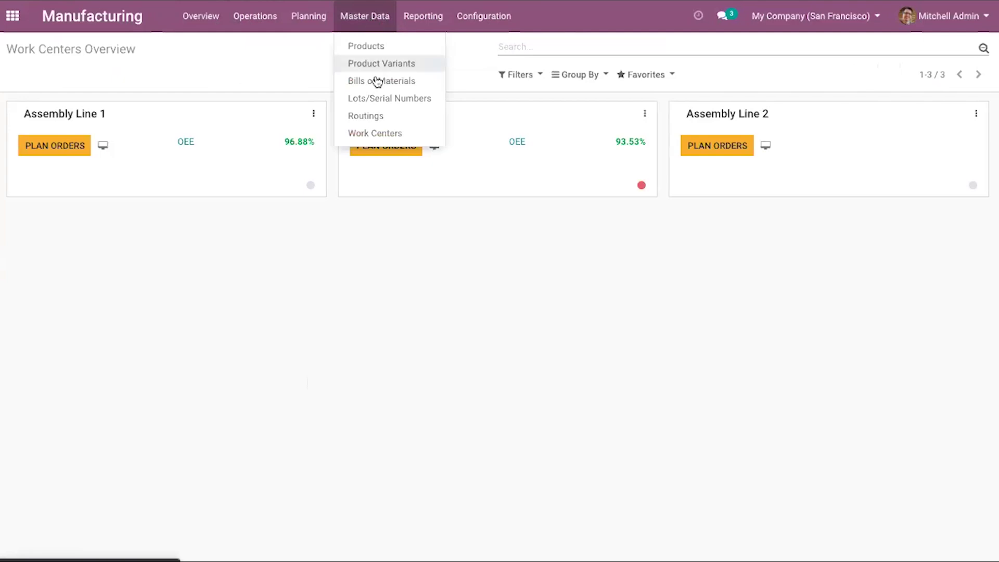
{"action": "left_click", "coordinate": [394, 133]}
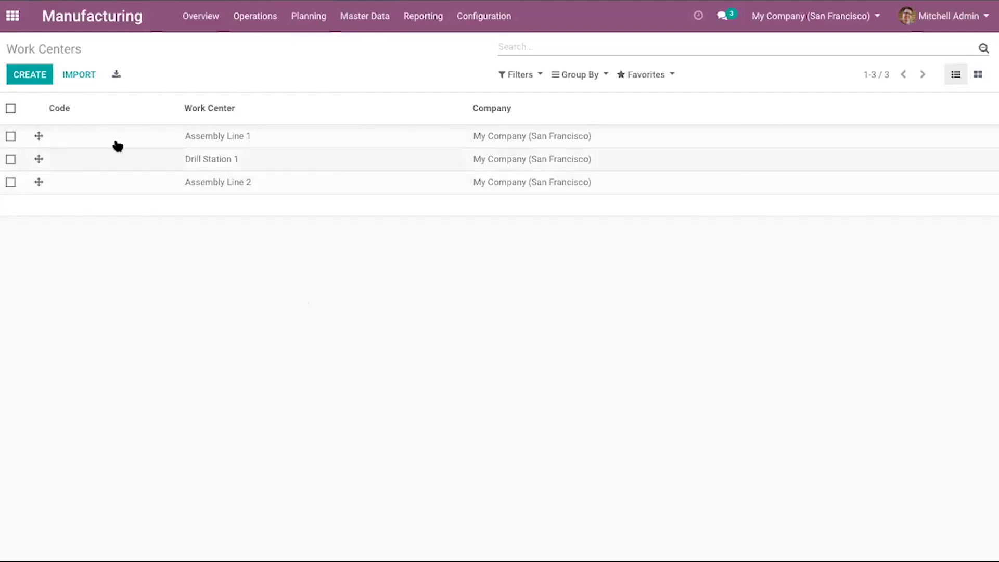
{"action": "left_click", "coordinate": [203, 18]}
{"action": "left_click_drag", "start_coordinate": [39, 162], "coordinate": [42, 196]}
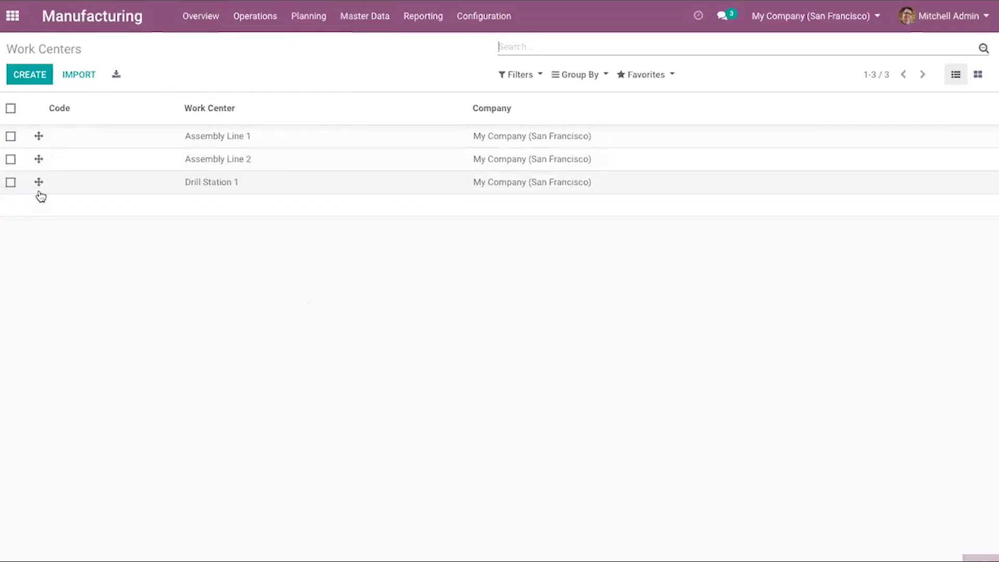
{"action": "left_click", "coordinate": [200, 16]}
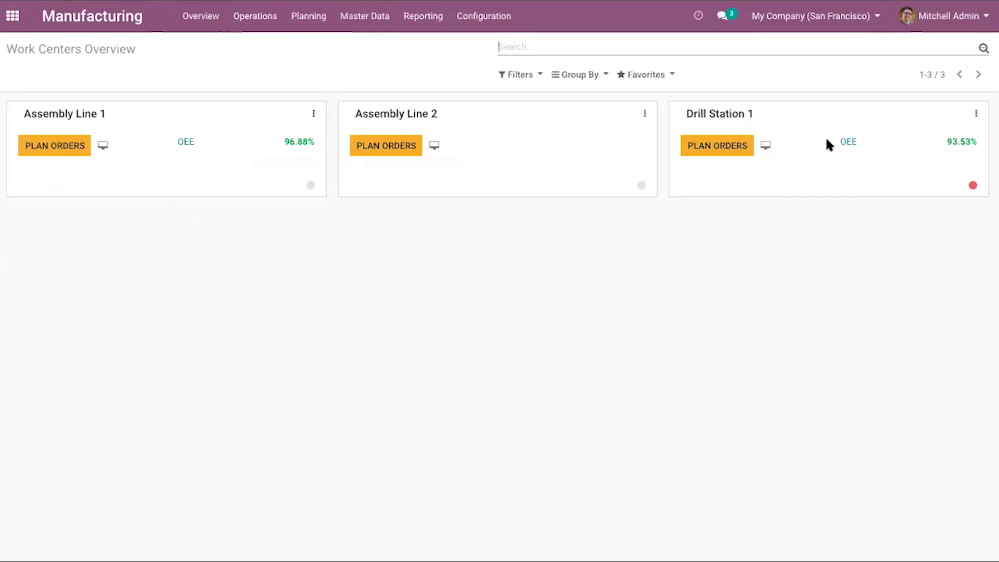
Open the Assembly Line 1 work center from the work centers list for editing
{"action": "left_click", "coordinate": [367, 16]}
{"action": "left_click", "coordinate": [399, 133]}
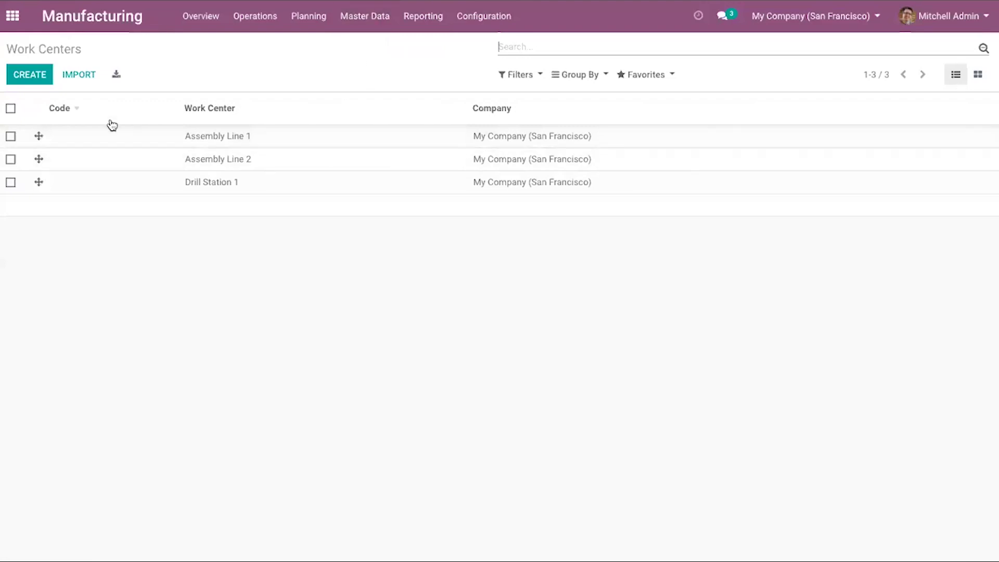
{"action": "left_click", "coordinate": [45, 79]}
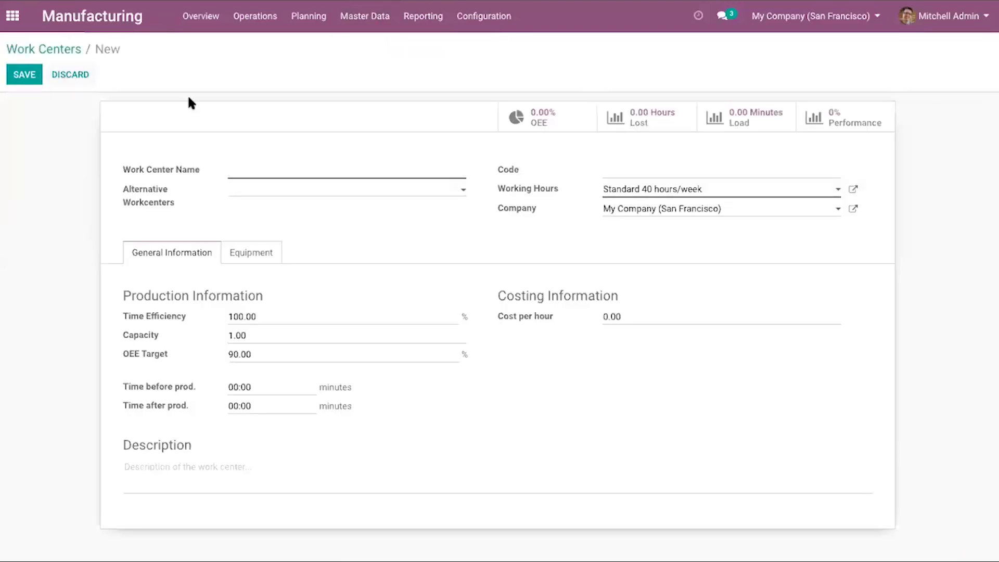
{"action": "left_click", "coordinate": [77, 52]}
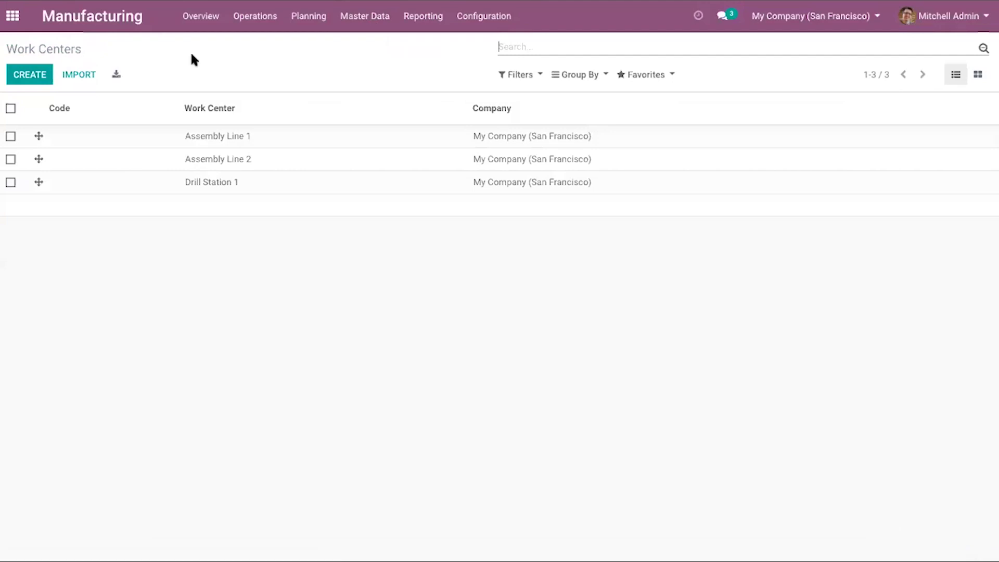
{"action": "left_click", "coordinate": [226, 138]}
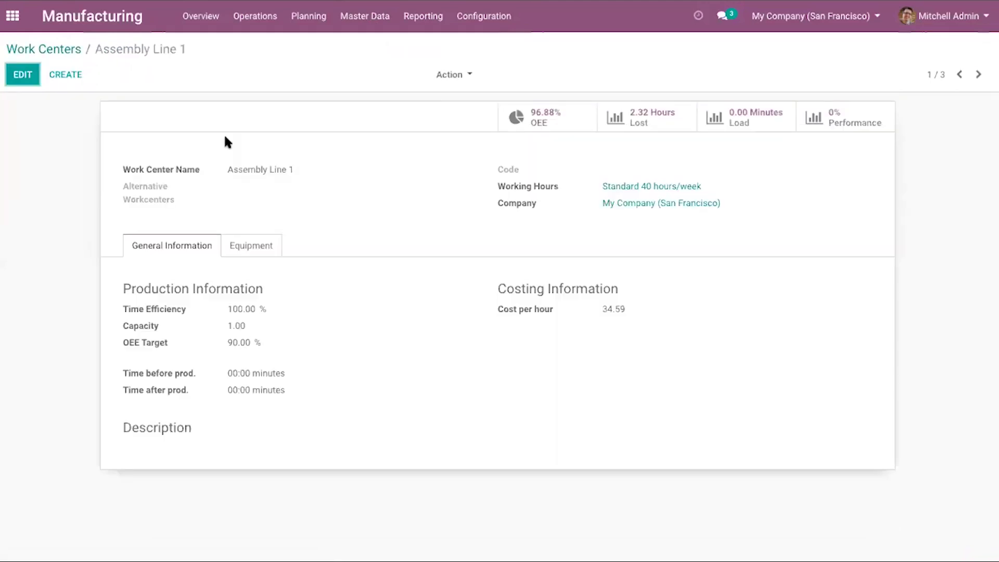
{"action": "left_click", "coordinate": [23, 76]}
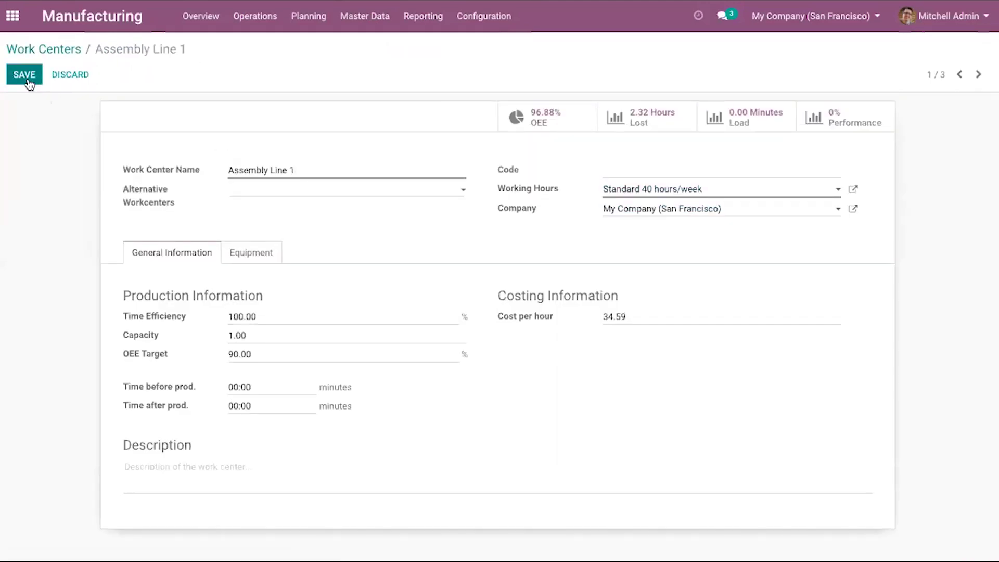
Examine the work center name and the available alternative work centers for Assembly Line 1
{"action": "triple_click", "coordinate": [313, 172]}
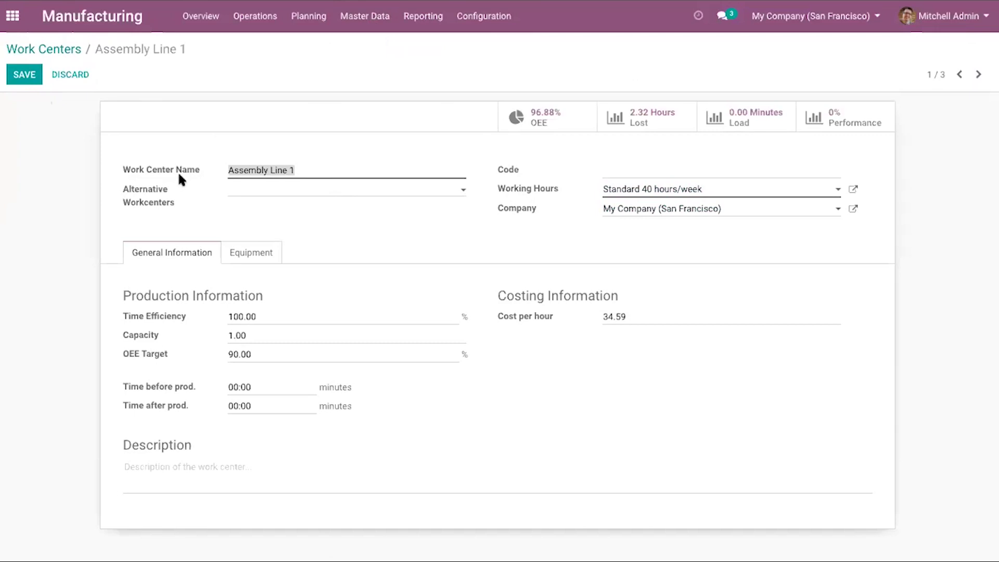
{"action": "left_click", "coordinate": [292, 171]}
{"action": "double_click", "coordinate": [291, 171]}
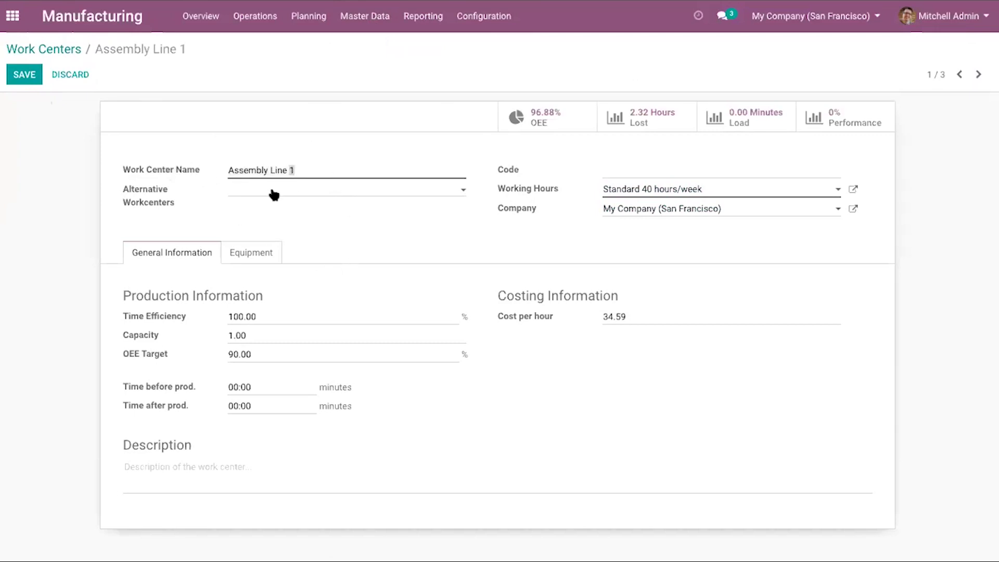
{"action": "left_click", "coordinate": [322, 194]}
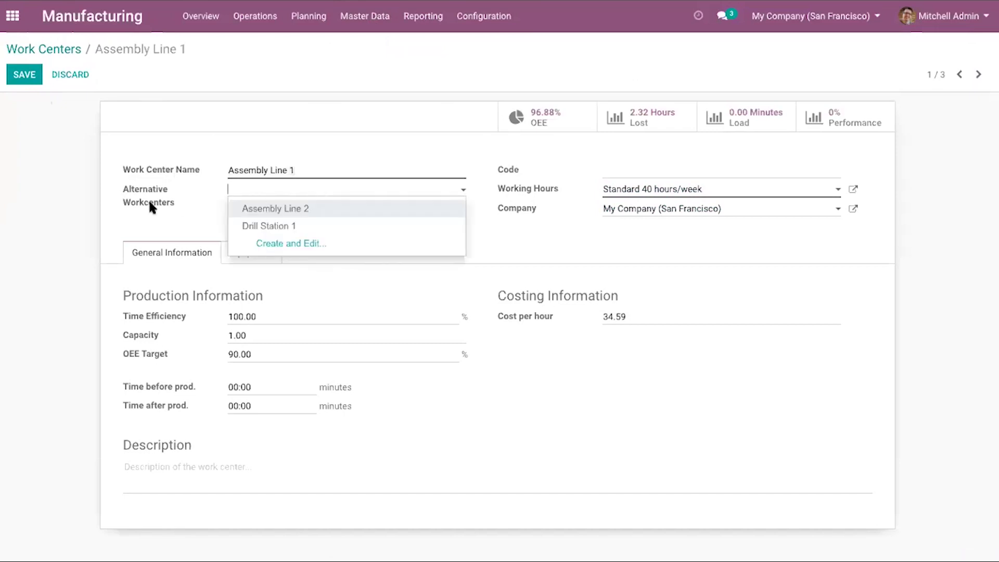
{"action": "left_click", "coordinate": [179, 230]}
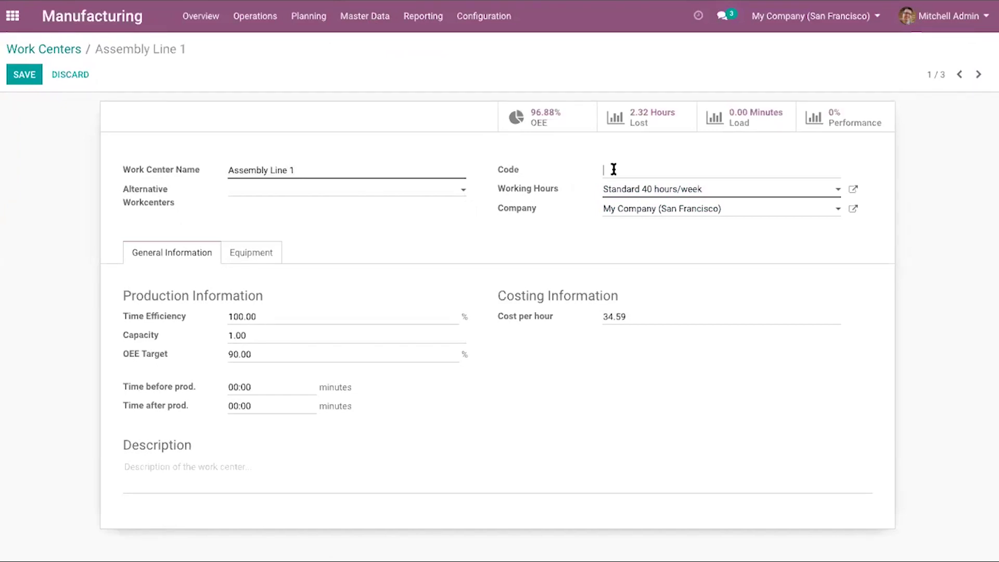
{"action": "type", "text": "ASM"}
{"action": "key", "text": "BackSpace"}
{"action": "key", "text": "BackSpace"}
{"action": "key", "text": "BackSpace"}
{"action": "type", "text": "123"}
{"action": "key", "text": "Home"}
{"action": "type", "text": "WC"}
Set the code of the Assembly Line 1 work center to AL!
{"action": "double_click", "coordinate": [624, 169]}
{"action": "type", "text": "AL!"}
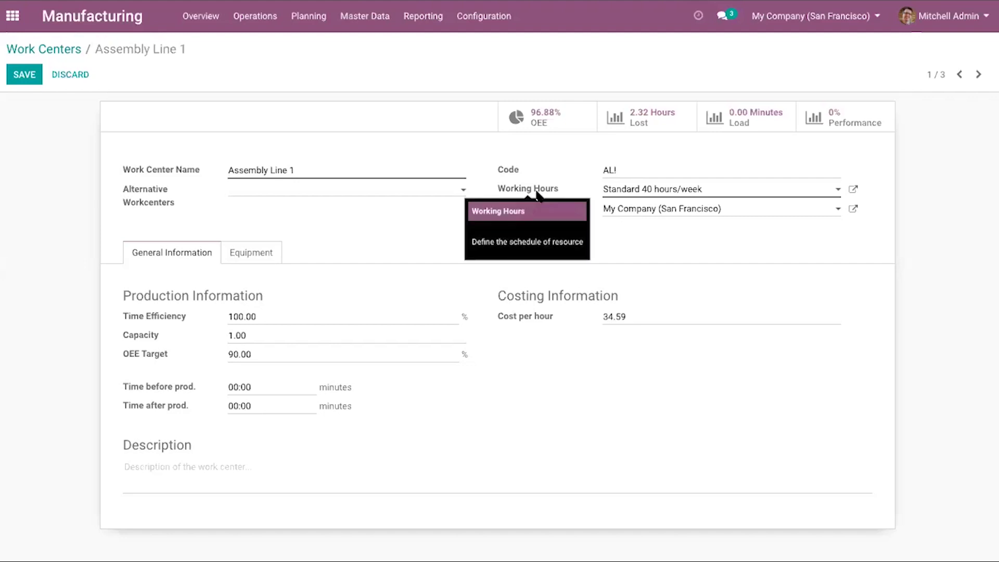
Open the Standard 40 hours/week schedule and review its weekday entries, average hours per day and two-week calendar option without changing anything
{"action": "left_click", "coordinate": [855, 190]}
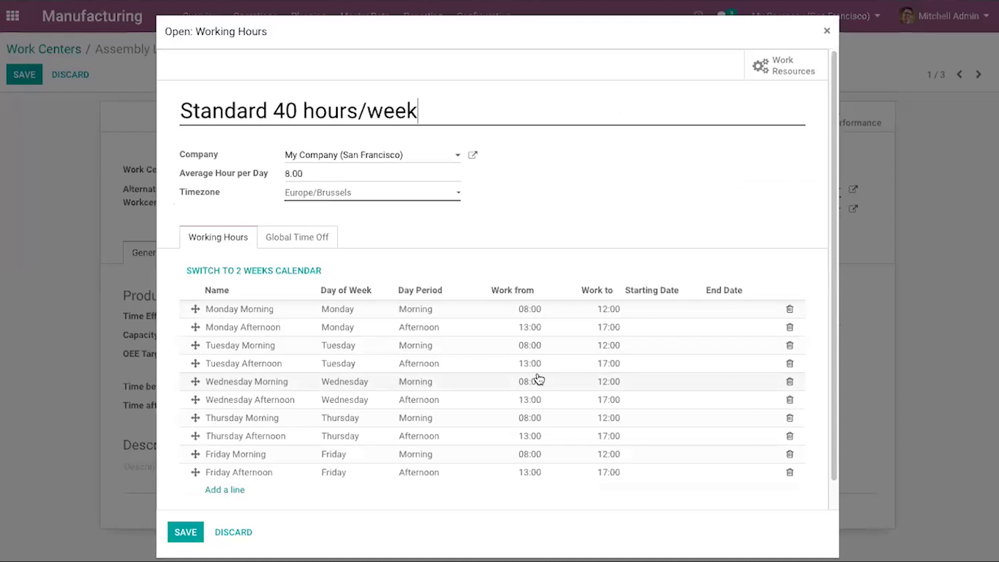
{"action": "scroll", "coordinate": [508, 367], "scroll_direction": "down", "scroll_amount": 1}
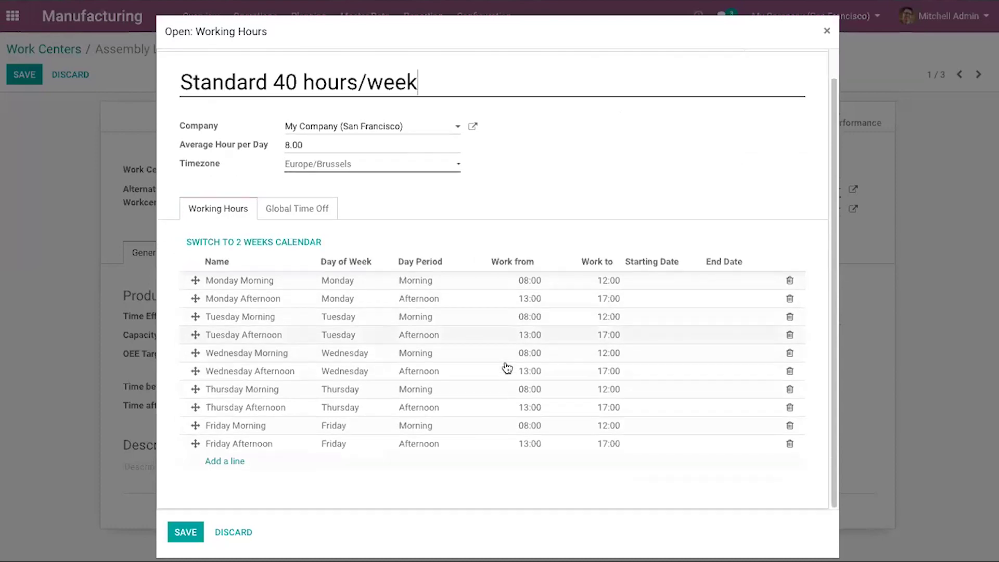
{"action": "left_click", "coordinate": [262, 297]}
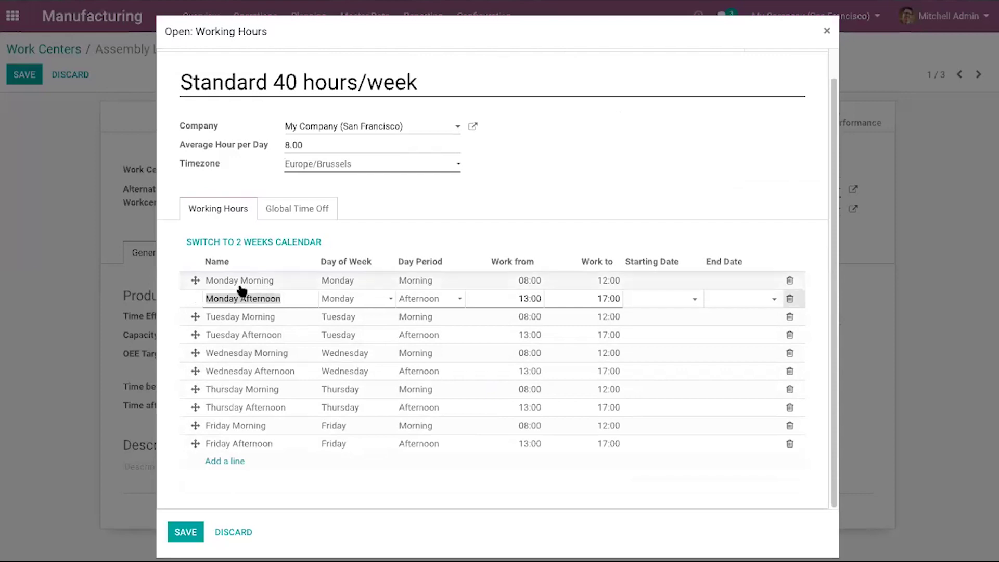
{"action": "left_click", "coordinate": [239, 282]}
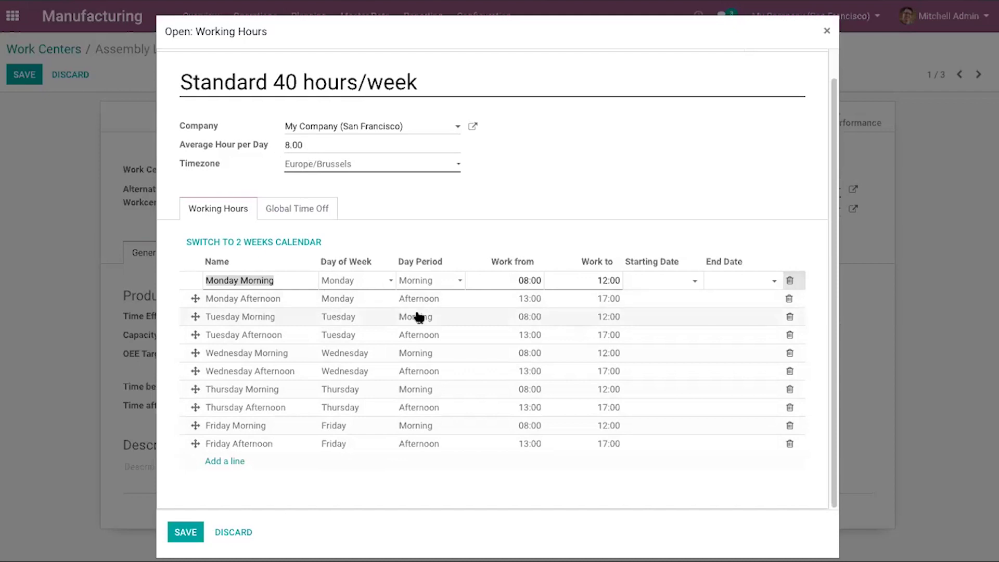
{"action": "left_click", "coordinate": [327, 144]}
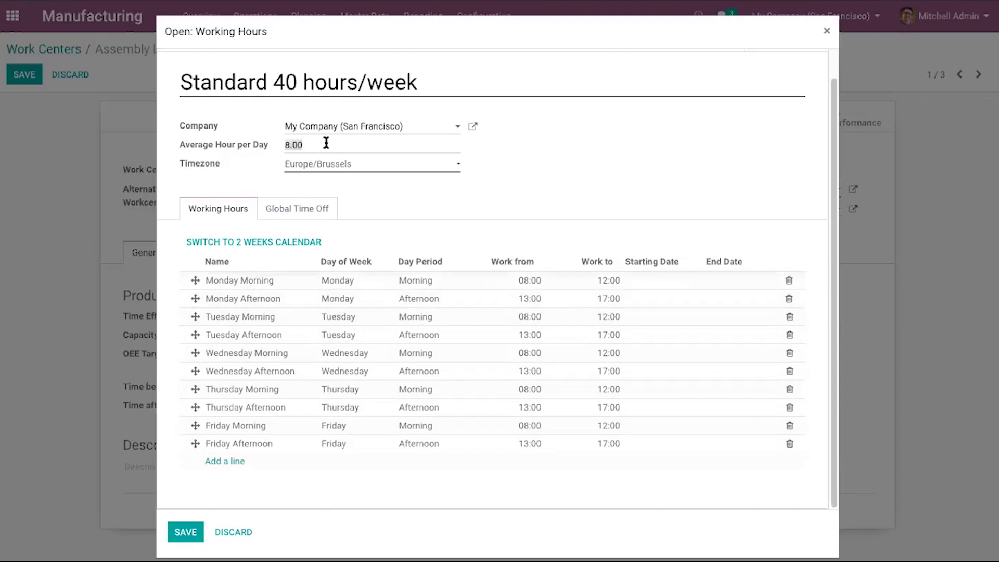
{"action": "left_click", "coordinate": [281, 252]}
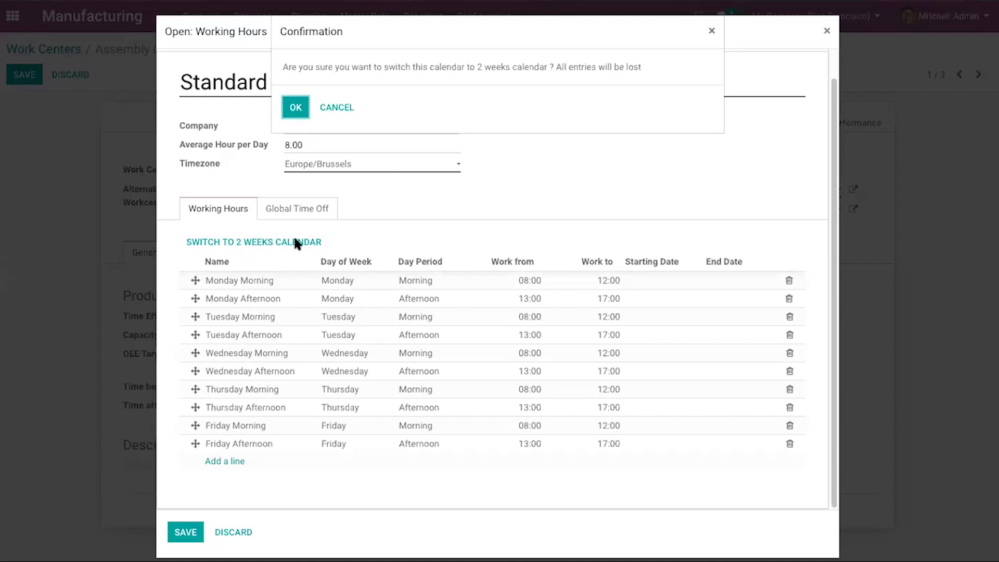
{"action": "left_click", "coordinate": [339, 108]}
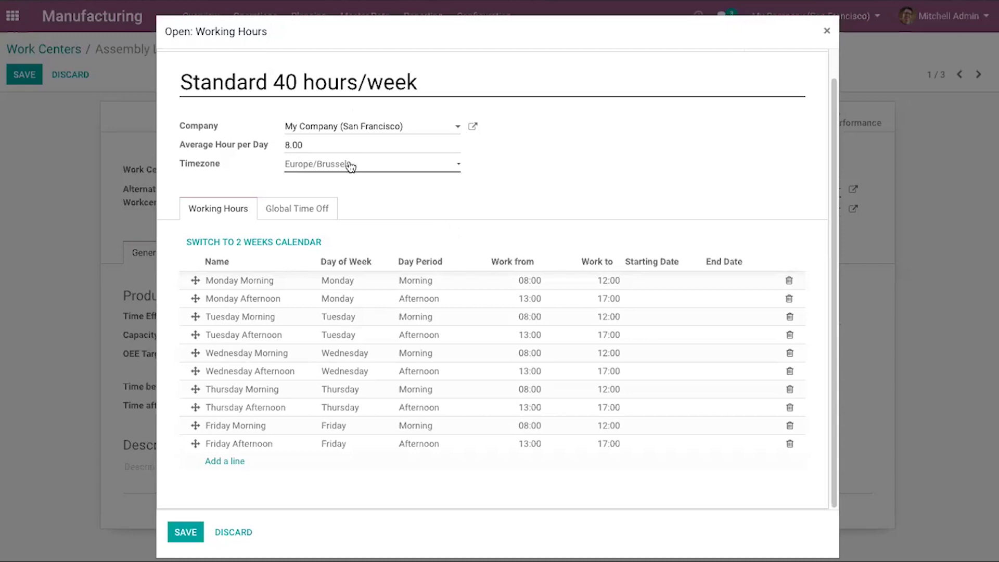
{"action": "scroll", "coordinate": [309, 86], "scroll_direction": "up", "scroll_amount": 1}
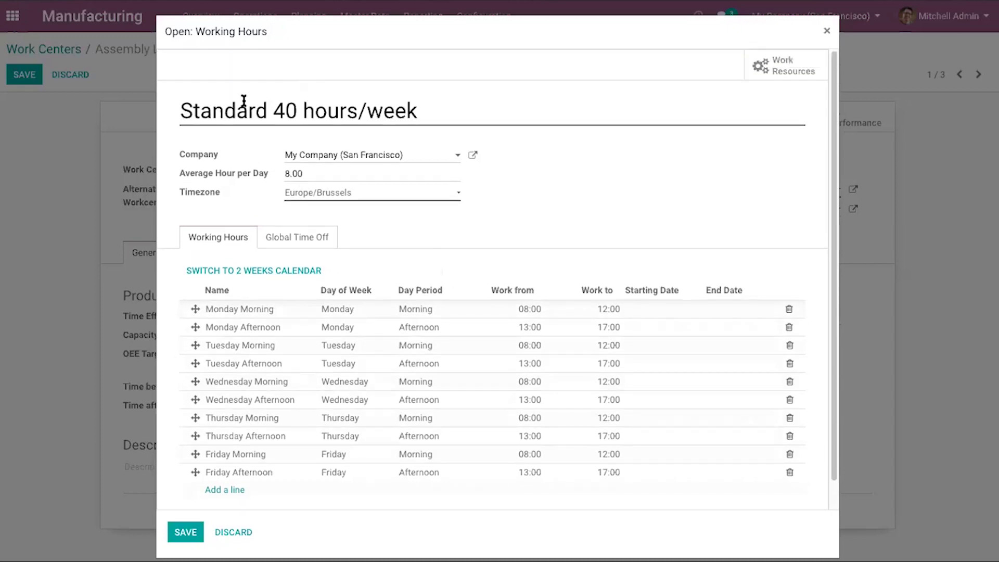
Review the Standard 40 hours/week schedule and its global time off entry fields, then close it without saving
{"action": "double_click", "coordinate": [467, 118]}
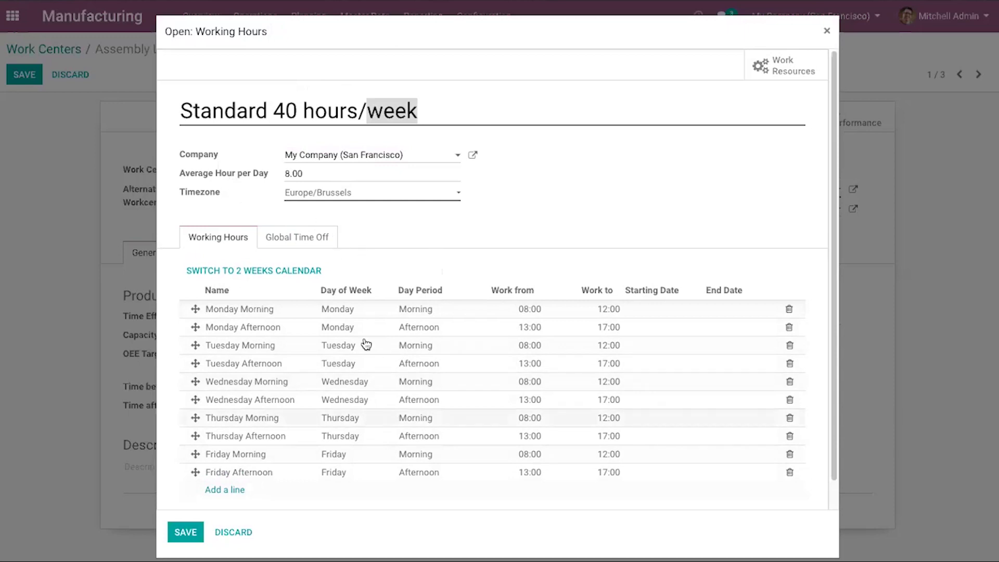
{"action": "left_click", "coordinate": [321, 171]}
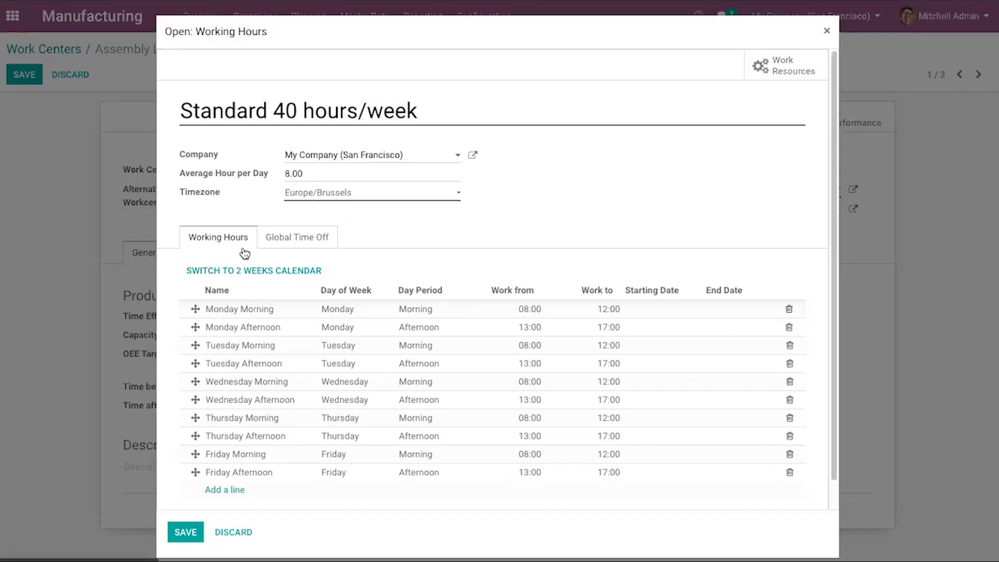
{"action": "scroll", "coordinate": [244, 252], "scroll_direction": "down", "scroll_amount": 1}
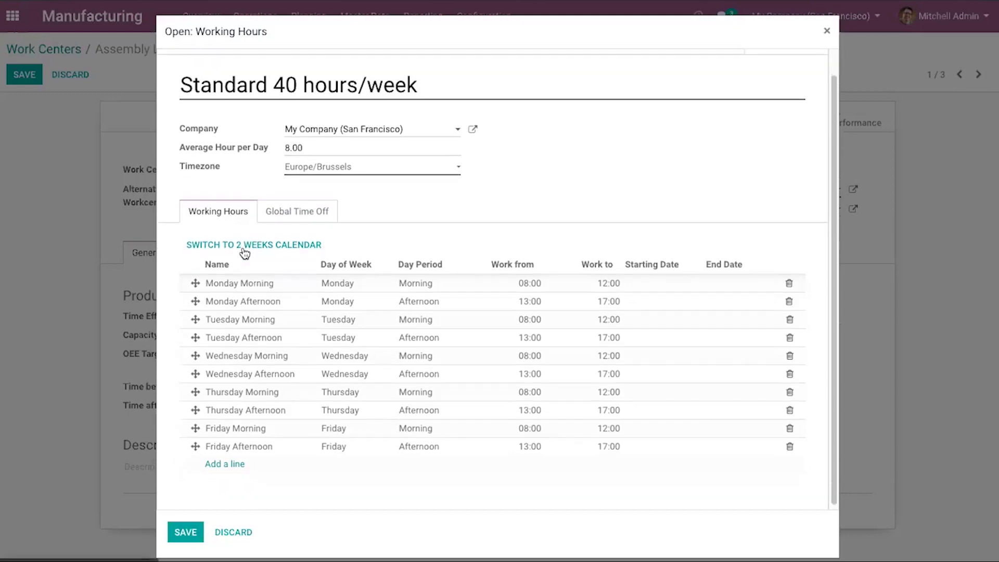
{"action": "left_click", "coordinate": [297, 211]}
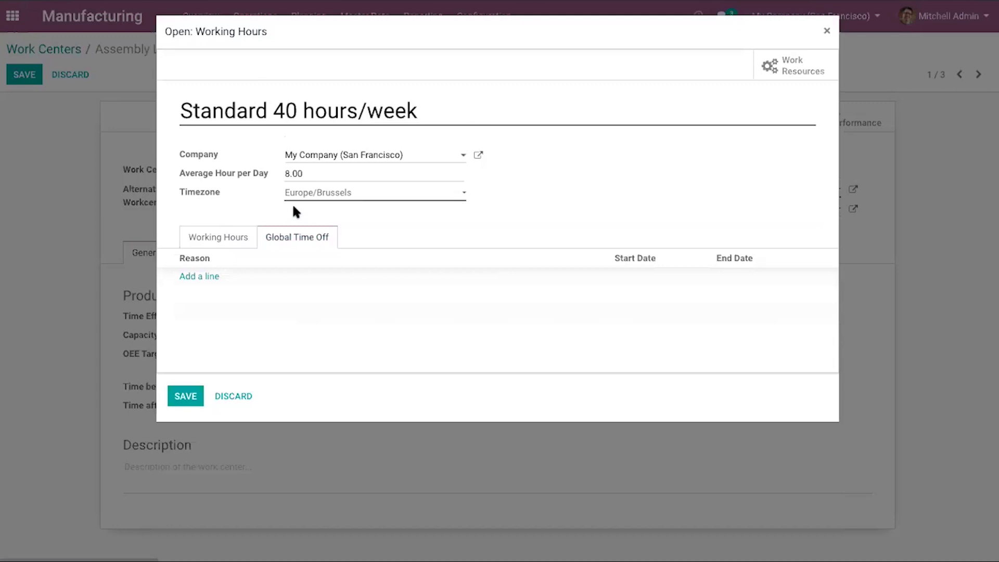
{"action": "left_click", "coordinate": [200, 277]}
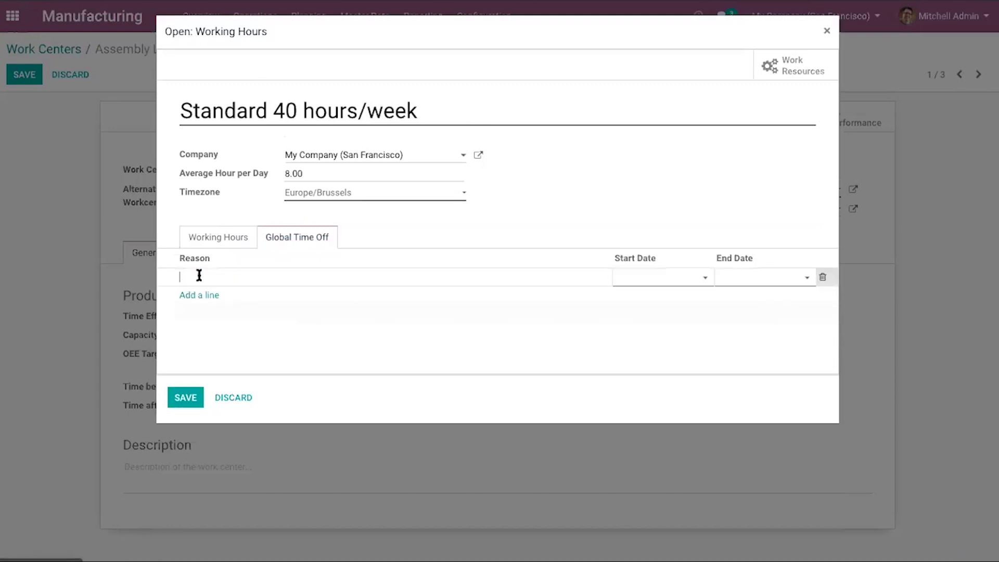
{"action": "left_click", "coordinate": [273, 280]}
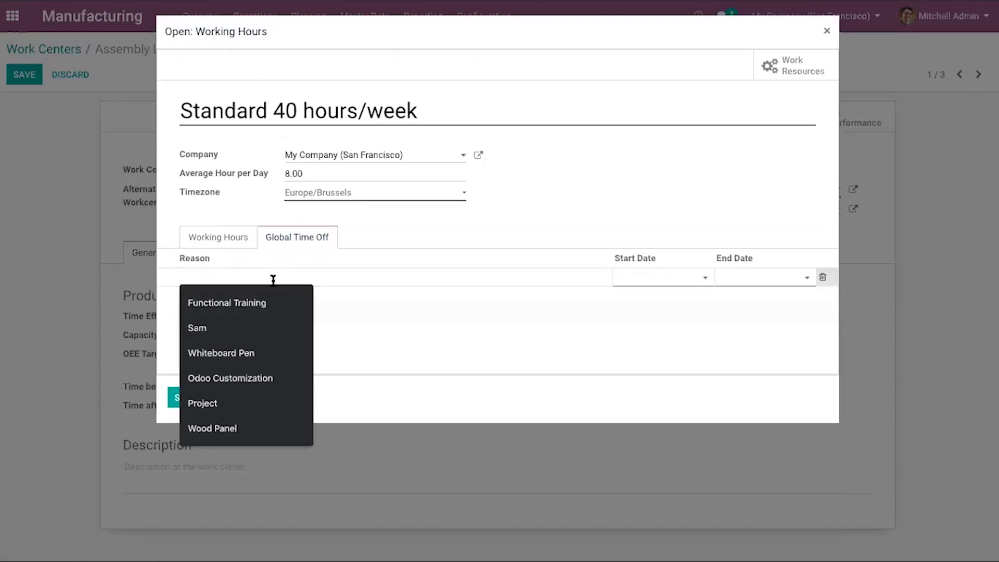
{"action": "left_click", "coordinate": [381, 329]}
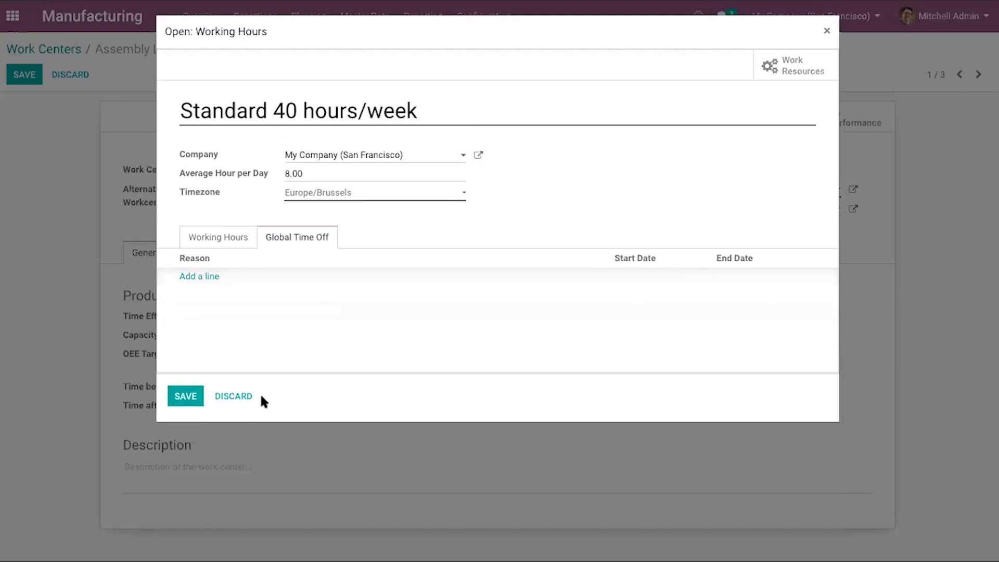
{"action": "left_click", "coordinate": [234, 396]}
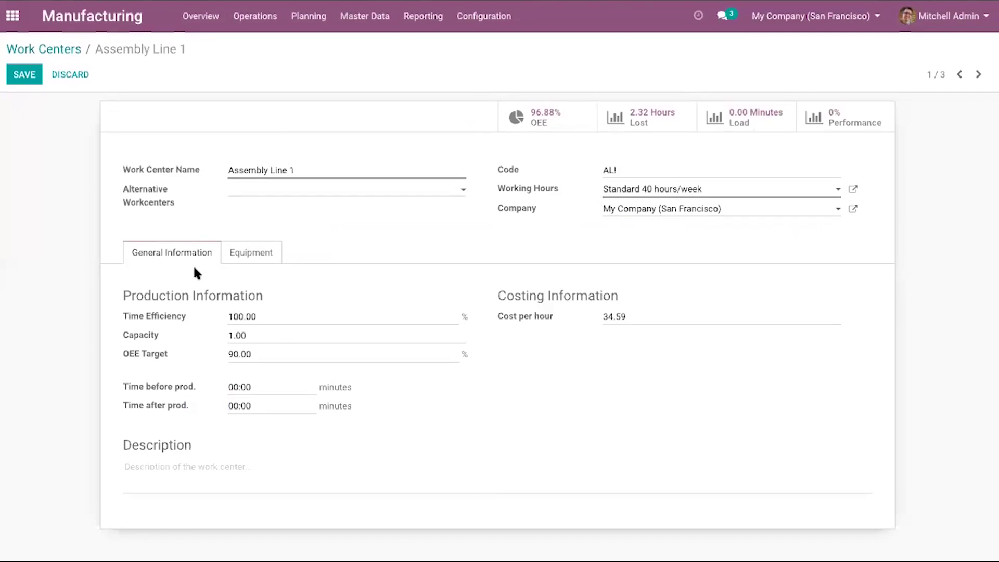
Look over the equipment list and general information of Assembly Line 1, keeping the unsaved changes
{"action": "left_click", "coordinate": [239, 258]}
{"action": "left_click", "coordinate": [156, 257]}
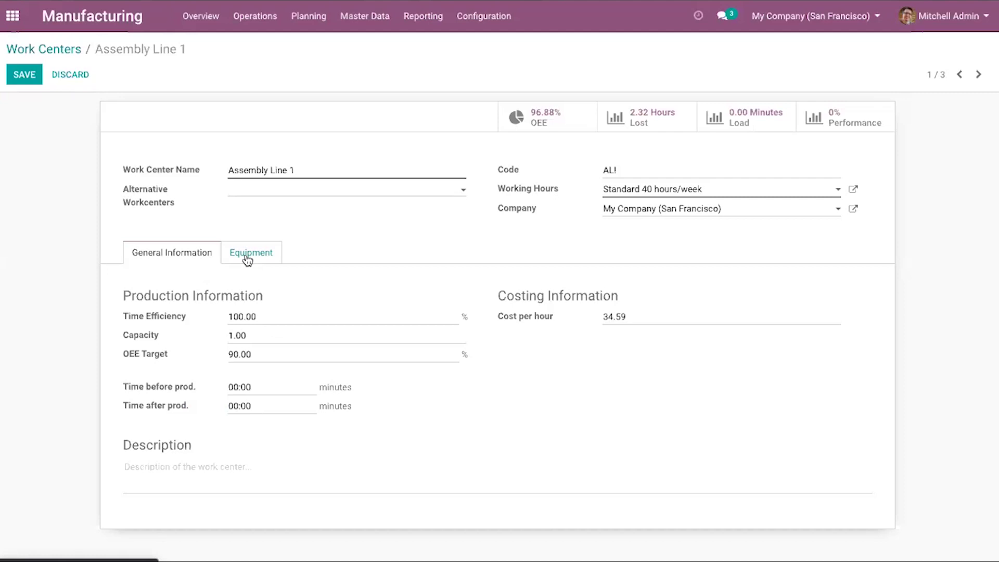
{"action": "left_click", "coordinate": [70, 75]}
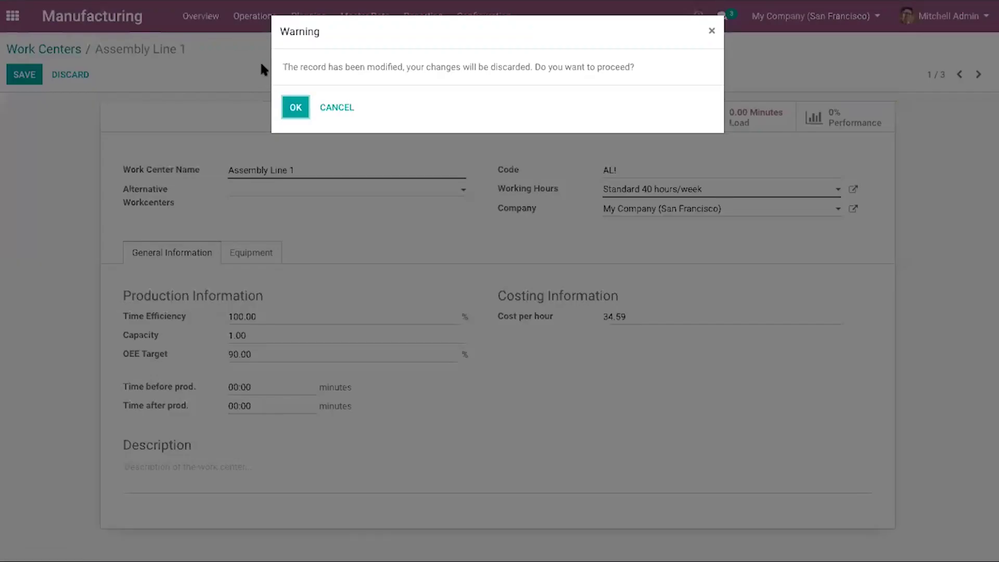
{"action": "left_click", "coordinate": [334, 107]}
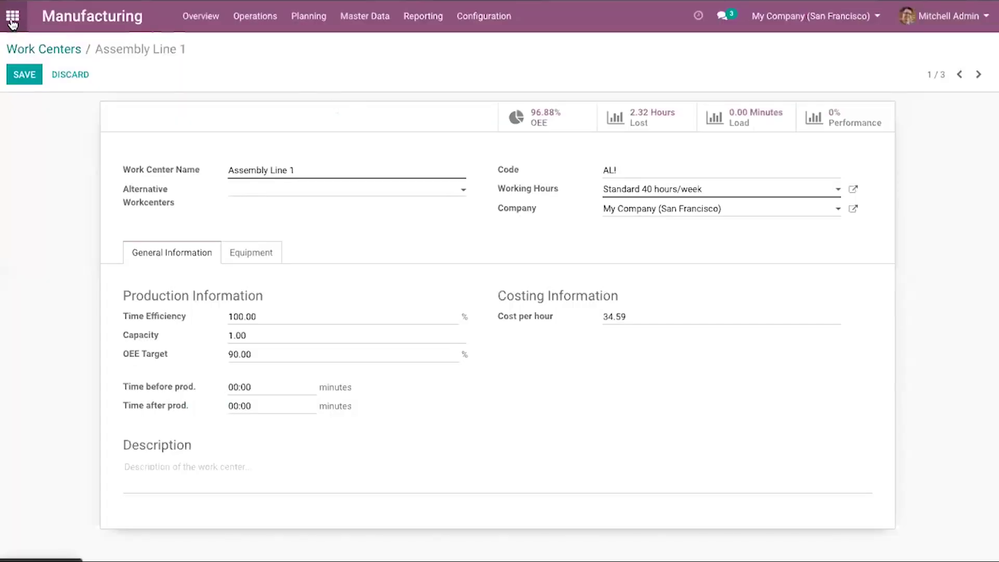
{"action": "left_click", "coordinate": [251, 253]}
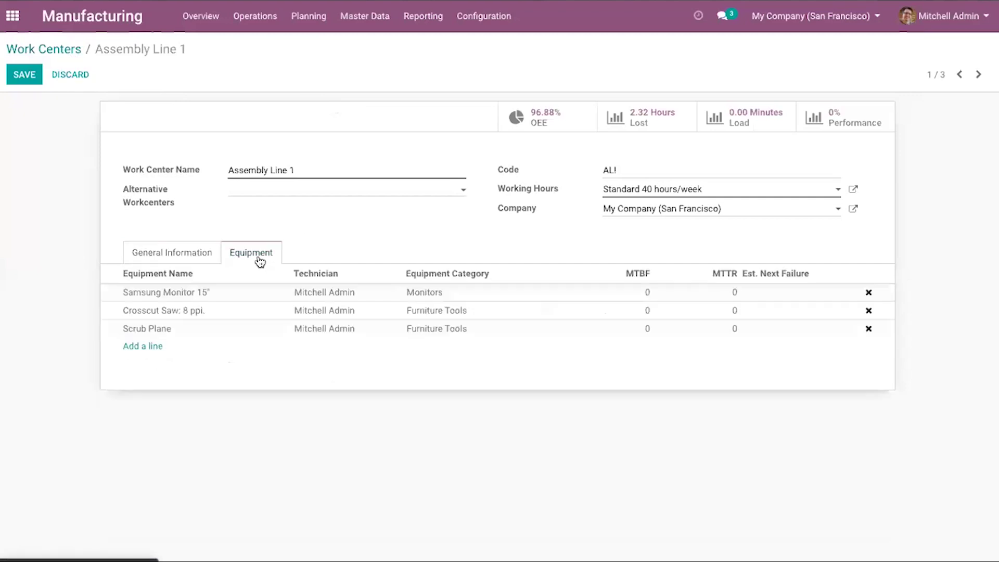
{"action": "left_click", "coordinate": [185, 253]}
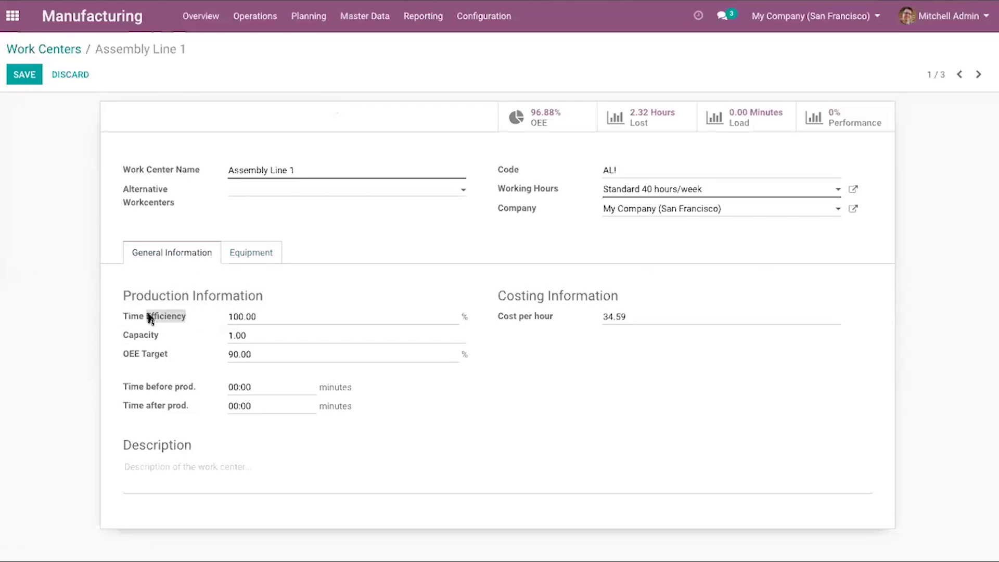
Examine the time efficiency, capacity, OEE target, times before and after production, and cost per hour of Assembly Line 1
{"action": "mouse_move", "coordinate": [150, 319]}
{"action": "left_click", "coordinate": [303, 320]}
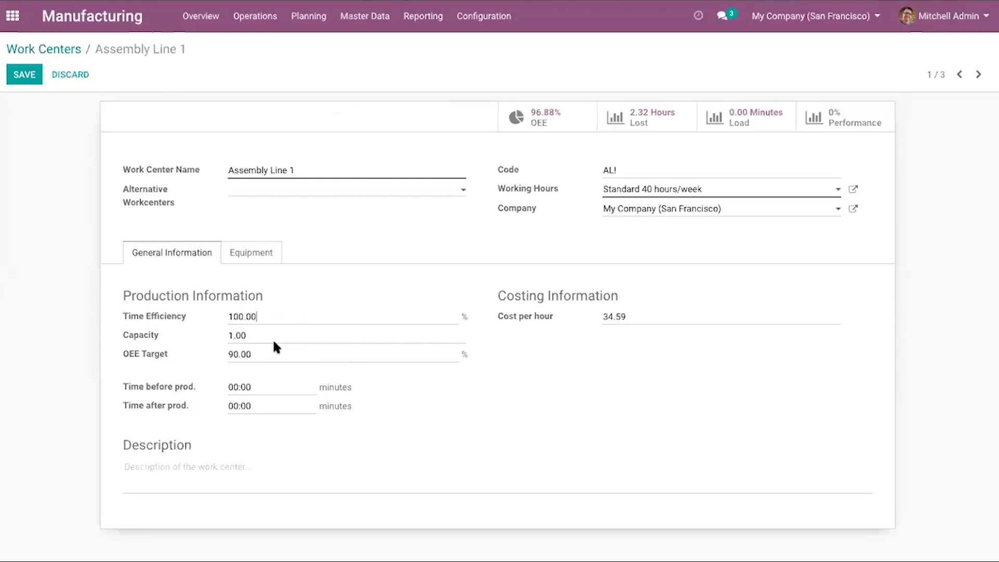
{"action": "double_click", "coordinate": [260, 331]}
{"action": "mouse_move", "coordinate": [150, 338]}
{"action": "left_click", "coordinate": [281, 389]}
{"action": "key", "text": "shift+Left"}
{"action": "key", "text": "shift+Left"}
{"action": "double_click", "coordinate": [264, 405]}
{"action": "triple_click", "coordinate": [264, 405]}
{"action": "mouse_move", "coordinate": [536, 463]}
{"action": "left_click", "coordinate": [520, 318]}
Open the Samsung Monitor 15" record from the equipment of Assembly Line 1 and examine its name
{"action": "left_click", "coordinate": [251, 254]}
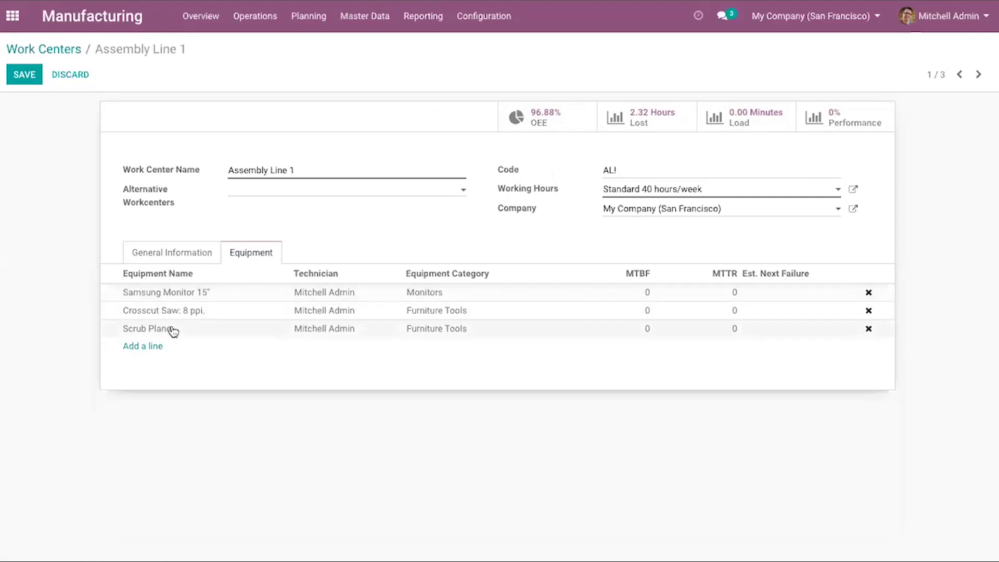
{"action": "left_click", "coordinate": [173, 295]}
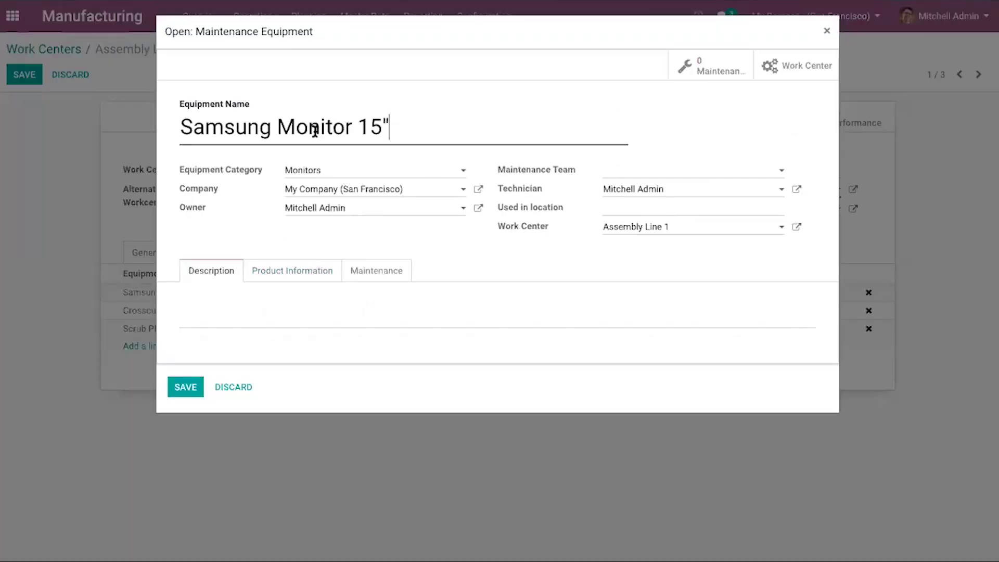
{"action": "left_click", "coordinate": [220, 131]}
{"action": "triple_click", "coordinate": [220, 131]}
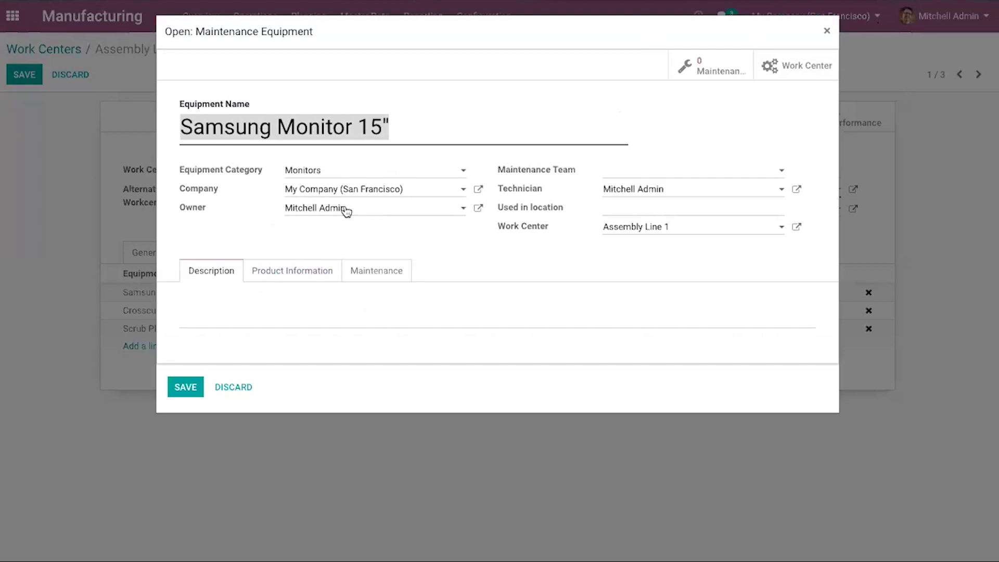
Examine the maintenance team, technician, usage location and work center options of the Samsung Monitor 15" without changing them
{"action": "left_click", "coordinate": [624, 170]}
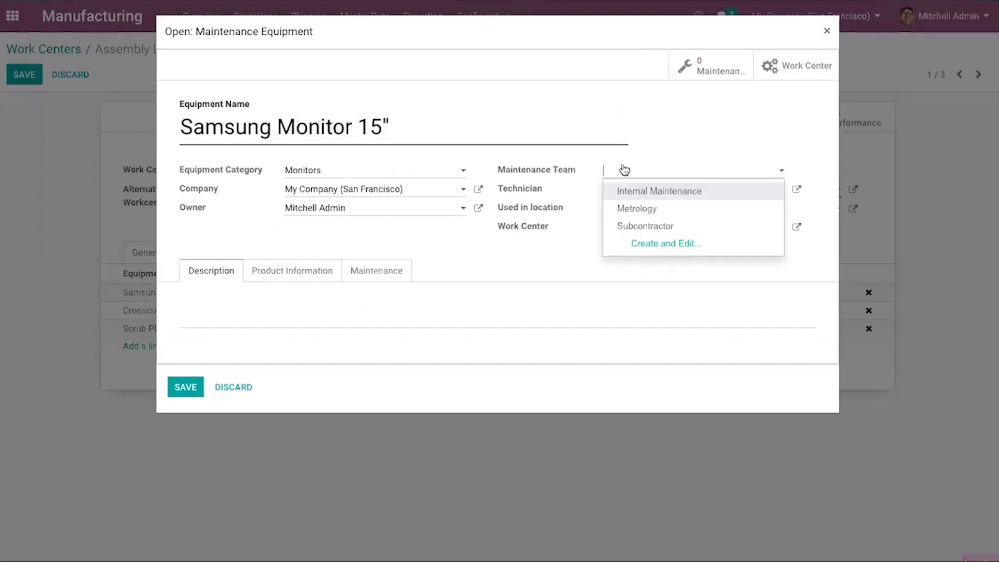
{"action": "left_click", "coordinate": [698, 146]}
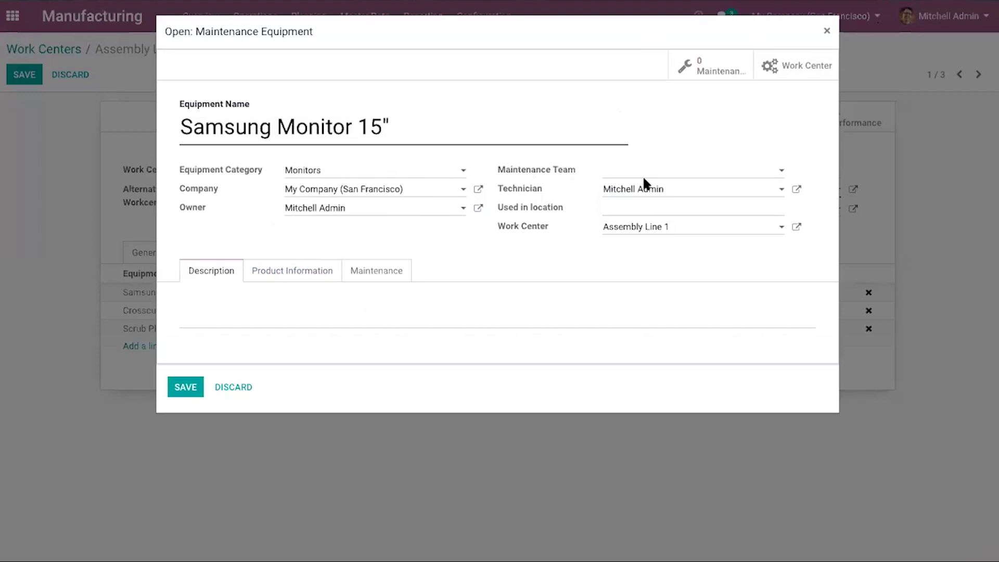
{"action": "left_click", "coordinate": [688, 188]}
{"action": "left_click", "coordinate": [595, 244]}
{"action": "left_click", "coordinate": [621, 209]}
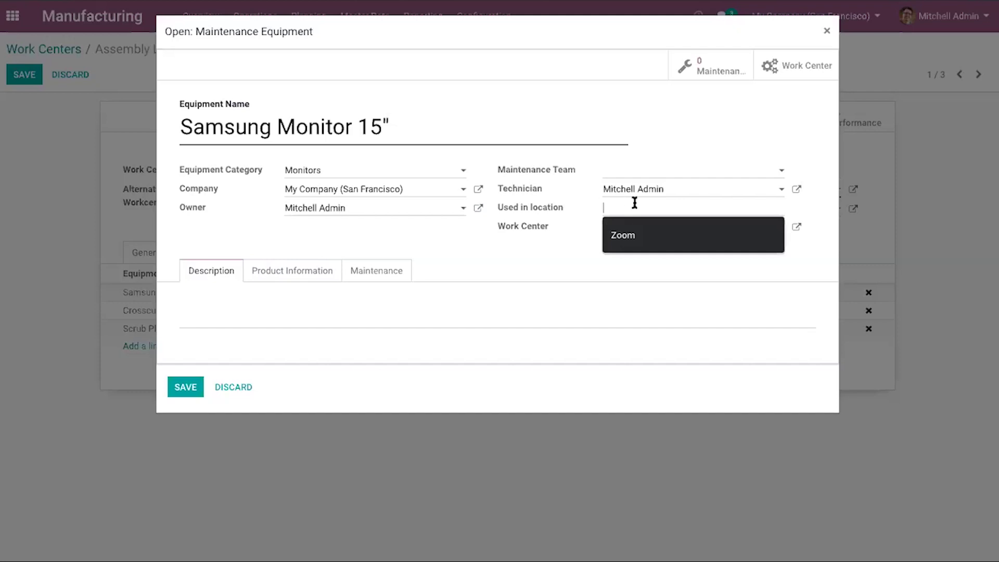
{"action": "left_click", "coordinate": [542, 261]}
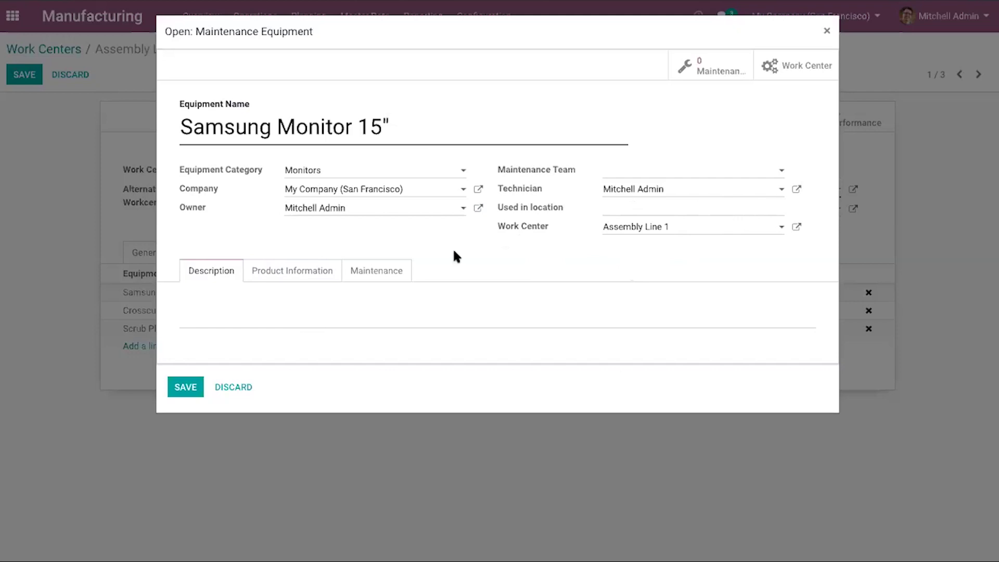
{"action": "left_click", "coordinate": [697, 232]}
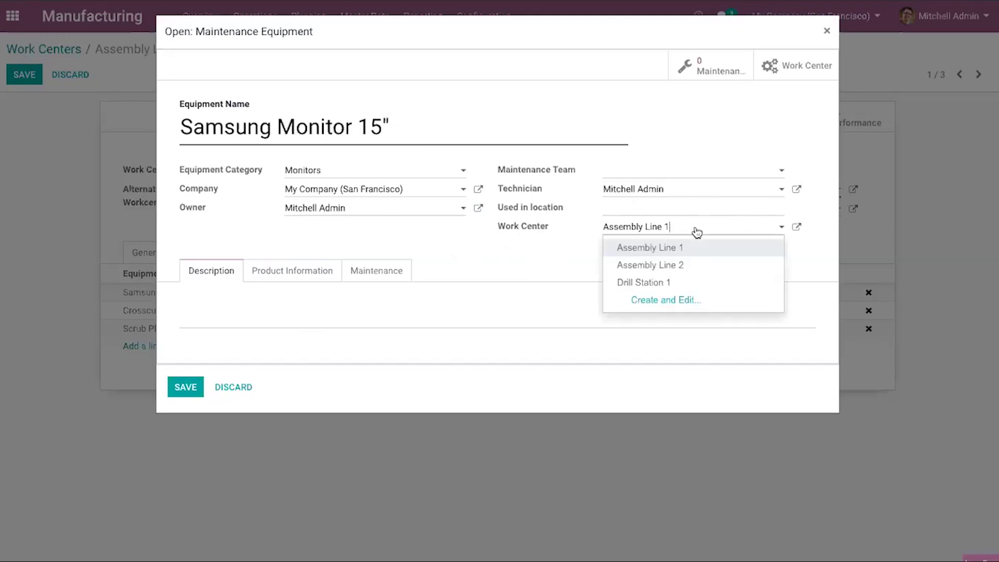
{"action": "left_click", "coordinate": [536, 262]}
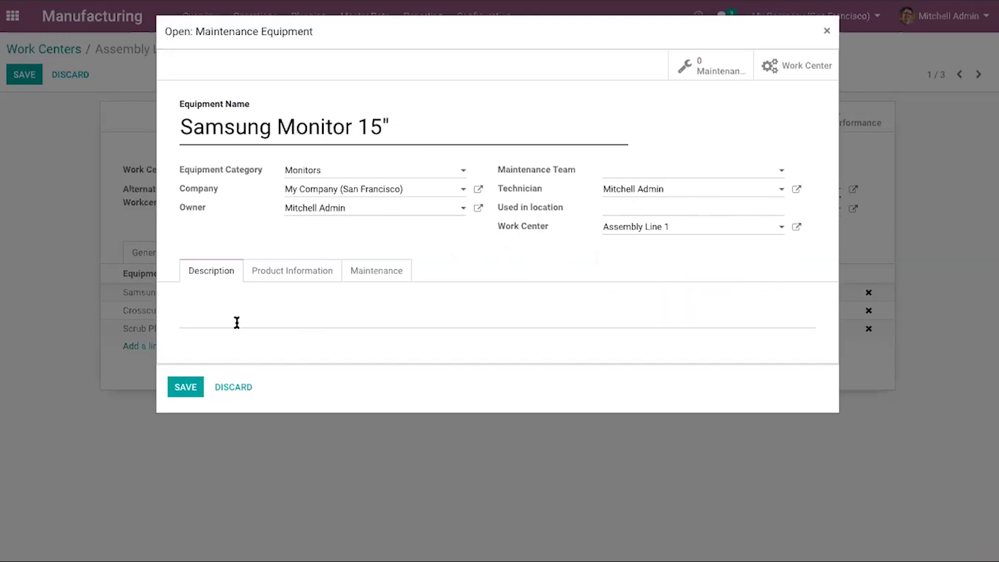
Try Azure Interior as the monitor's vendor, check the warranty expiration date choice, and close the equipment record without saving
{"action": "left_click", "coordinate": [268, 271]}
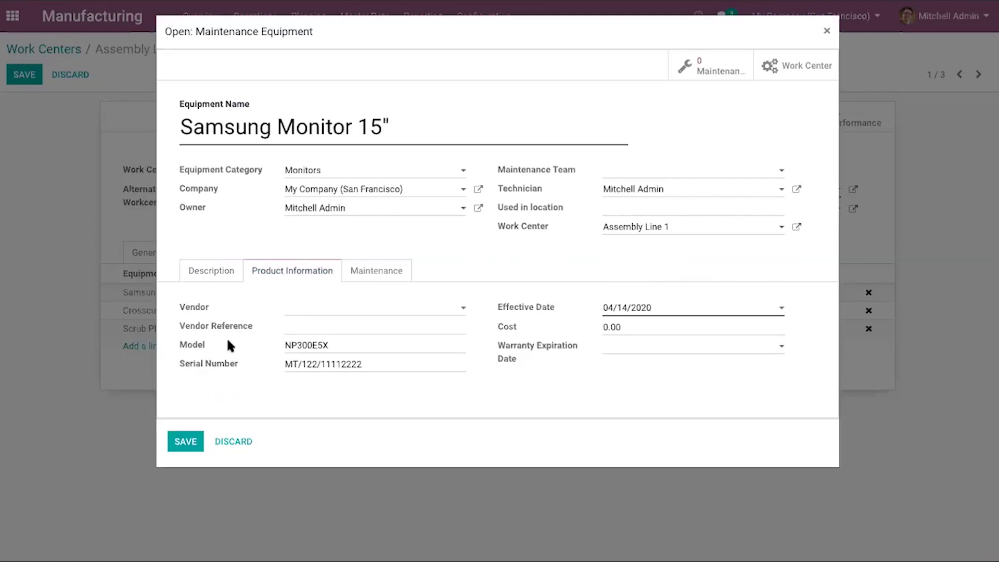
{"action": "left_click", "coordinate": [354, 311]}
{"action": "left_click", "coordinate": [369, 327]}
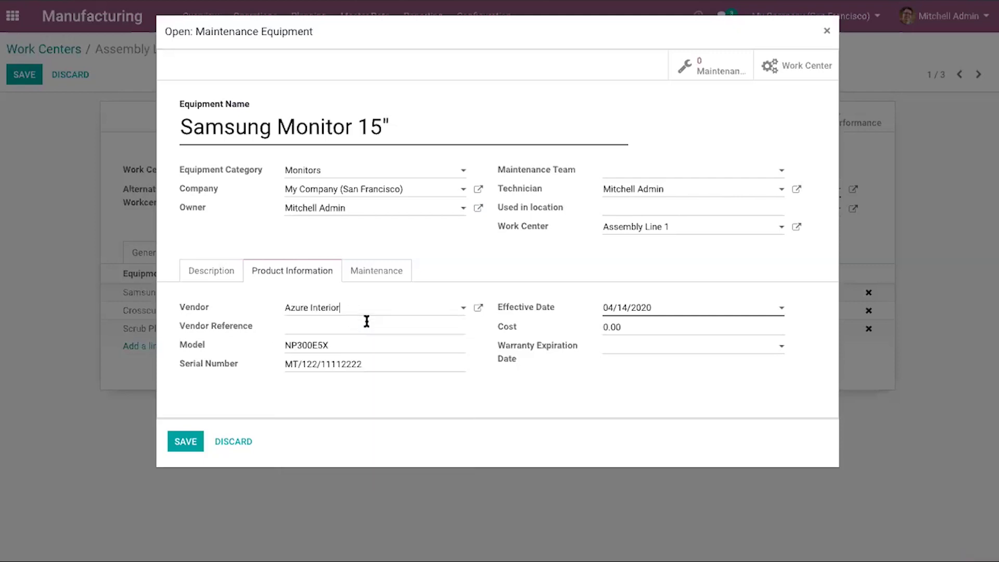
{"action": "left_click", "coordinate": [329, 322]}
{"action": "left_click", "coordinate": [622, 348]}
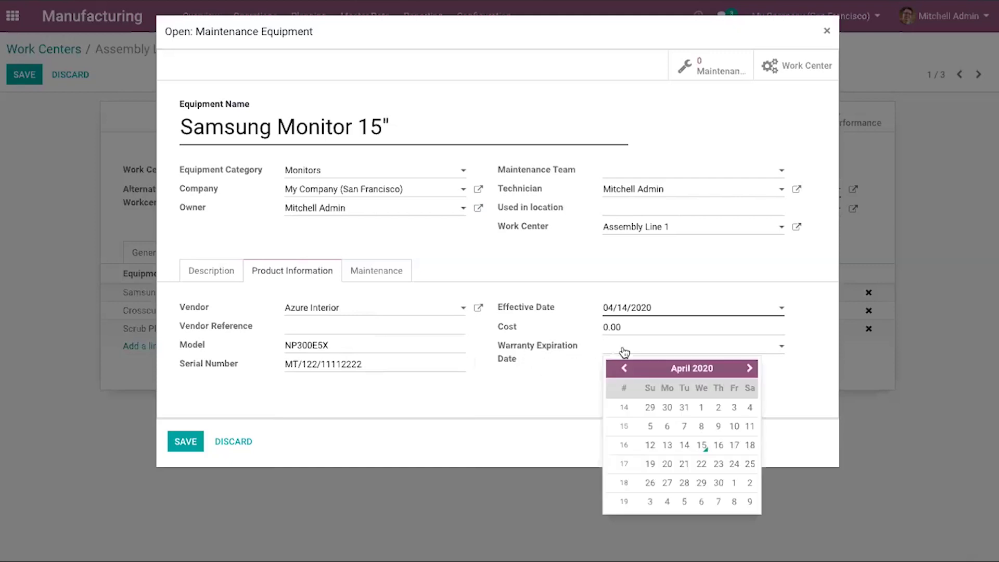
{"action": "left_click", "coordinate": [539, 402]}
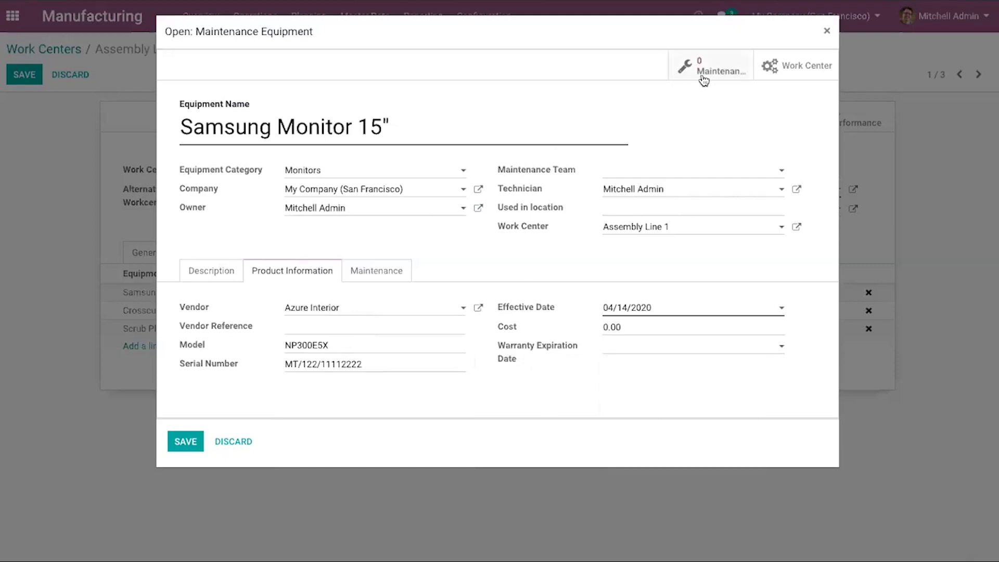
{"action": "left_click", "coordinate": [790, 69]}
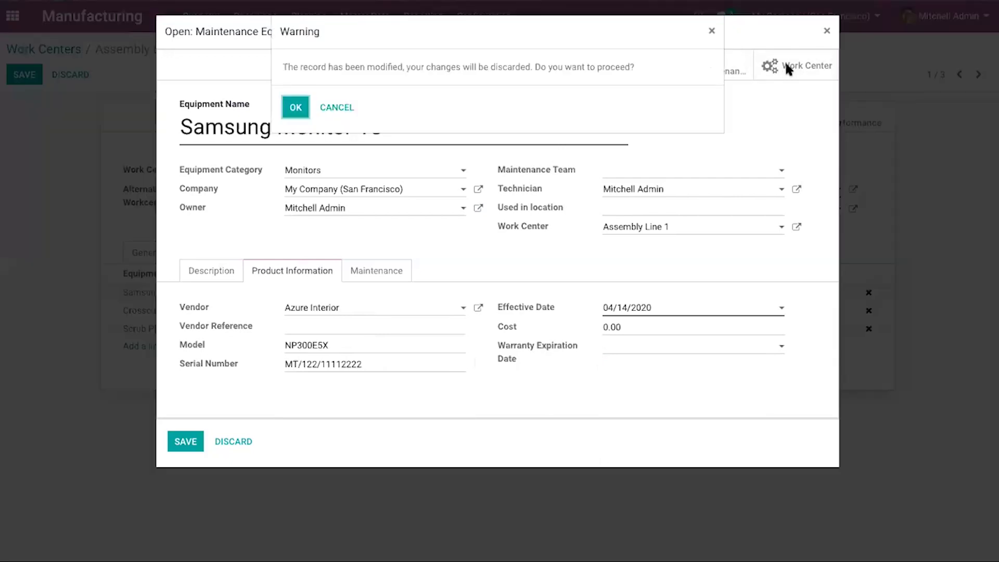
{"action": "left_click", "coordinate": [337, 107]}
{"action": "left_click", "coordinate": [827, 31]}
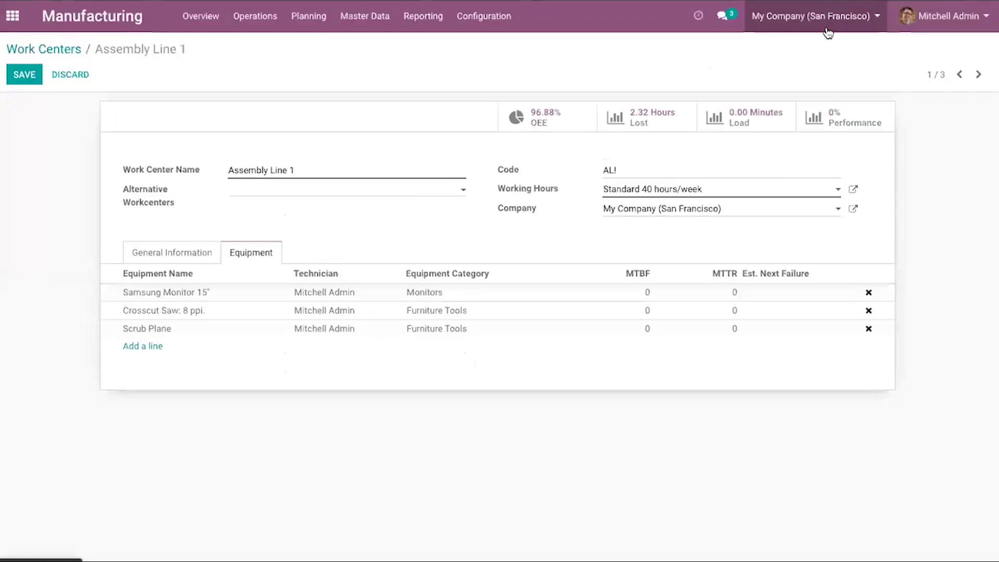
Save the Assembly Line 1 work center and go to the work centers overview
{"action": "left_click", "coordinate": [24, 80]}
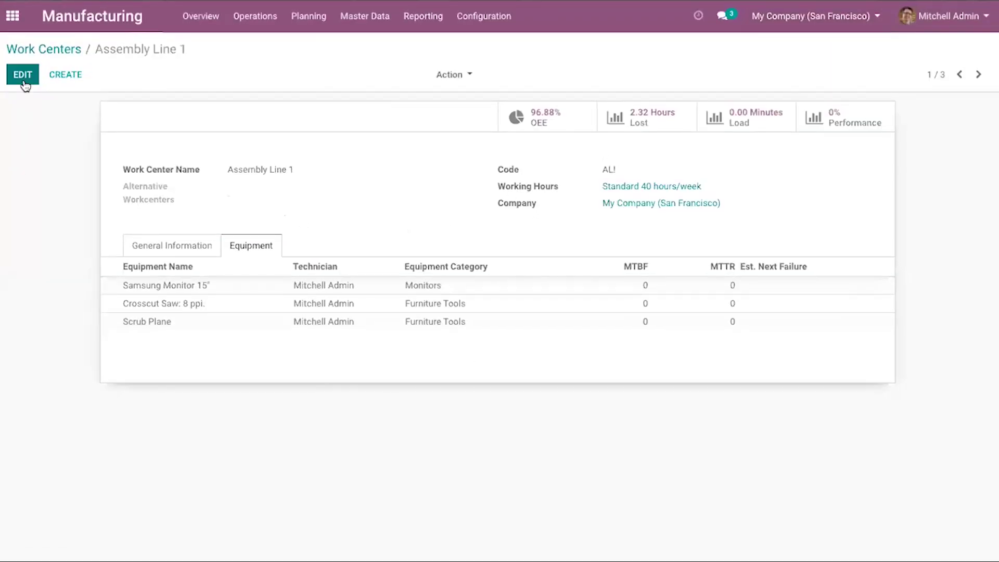
{"action": "left_click", "coordinate": [200, 15]}
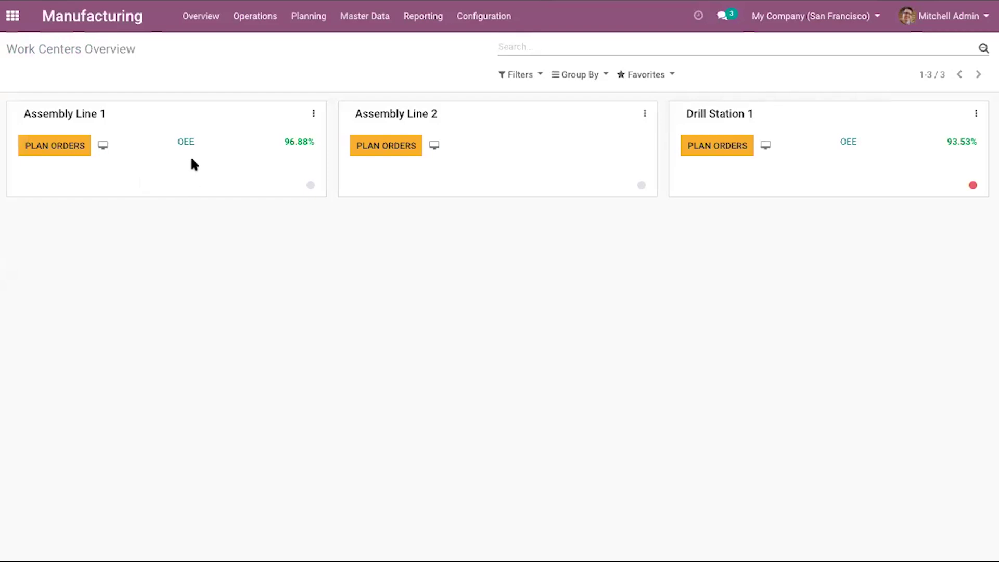
View the manufacturing orders to plan for Assembly Line 1 from the work centers overview
{"action": "left_click", "coordinate": [82, 148]}
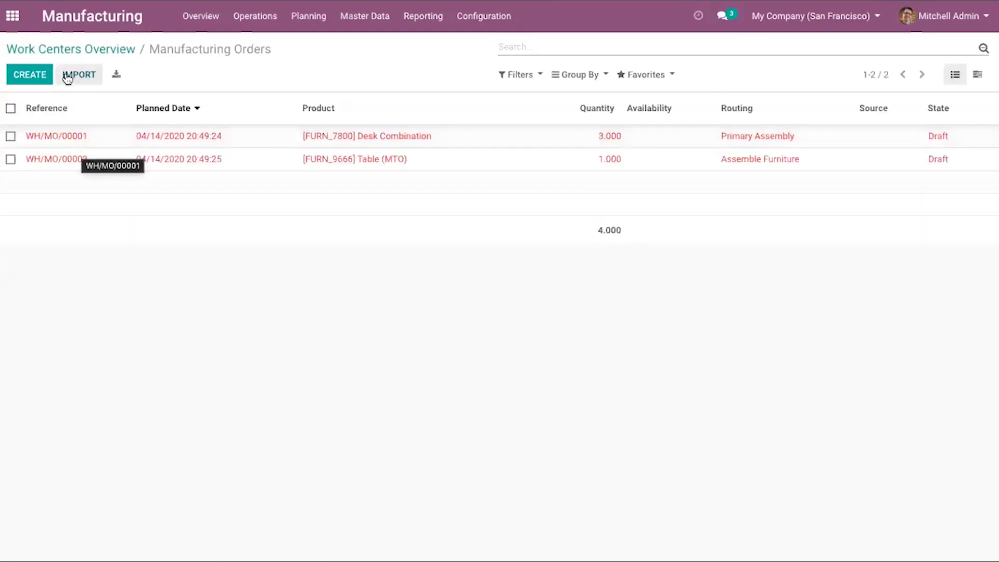
{"action": "left_click", "coordinate": [58, 49]}
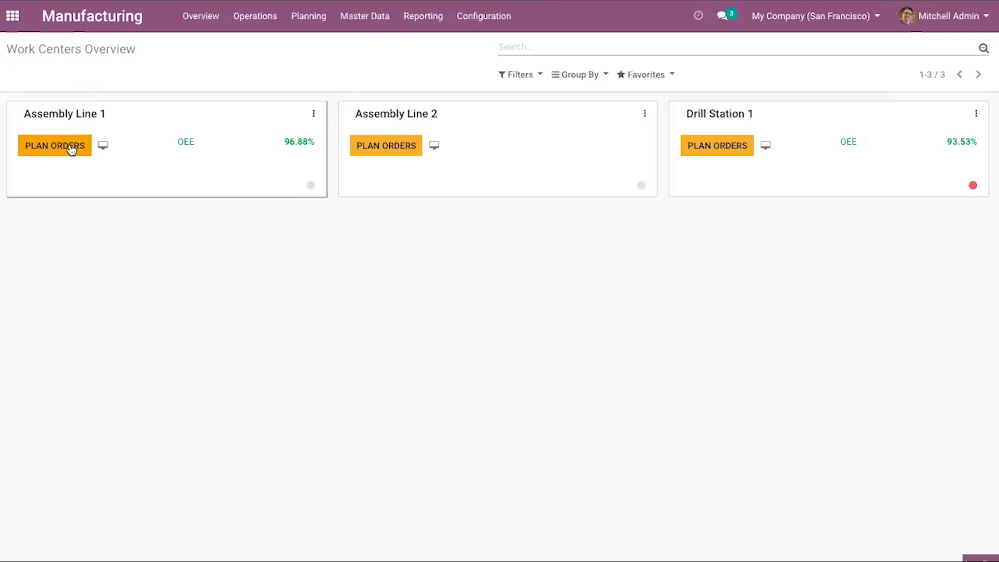
{"action": "left_click", "coordinate": [71, 149]}
{"action": "left_click", "coordinate": [77, 50]}
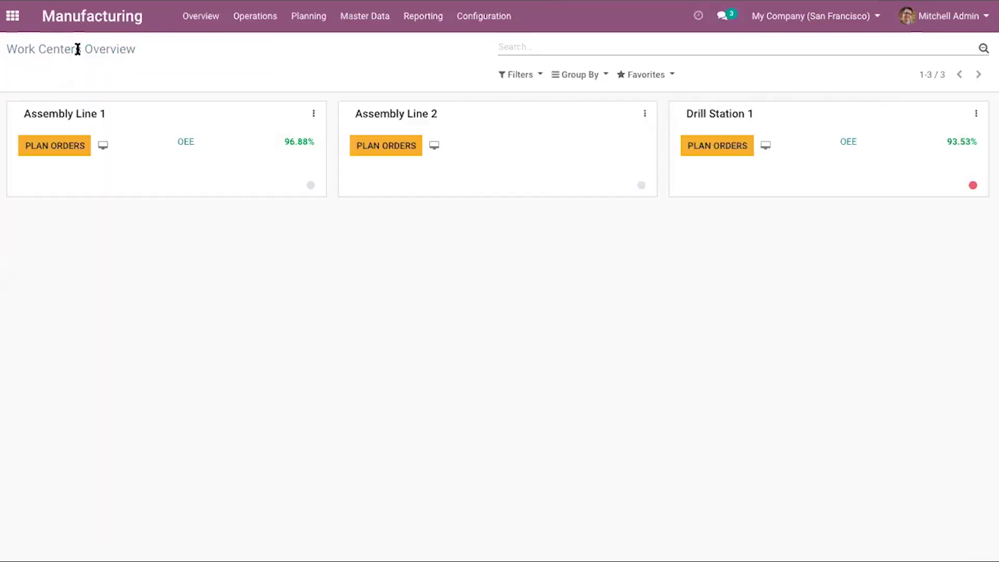
{"action": "left_click", "coordinate": [69, 142]}
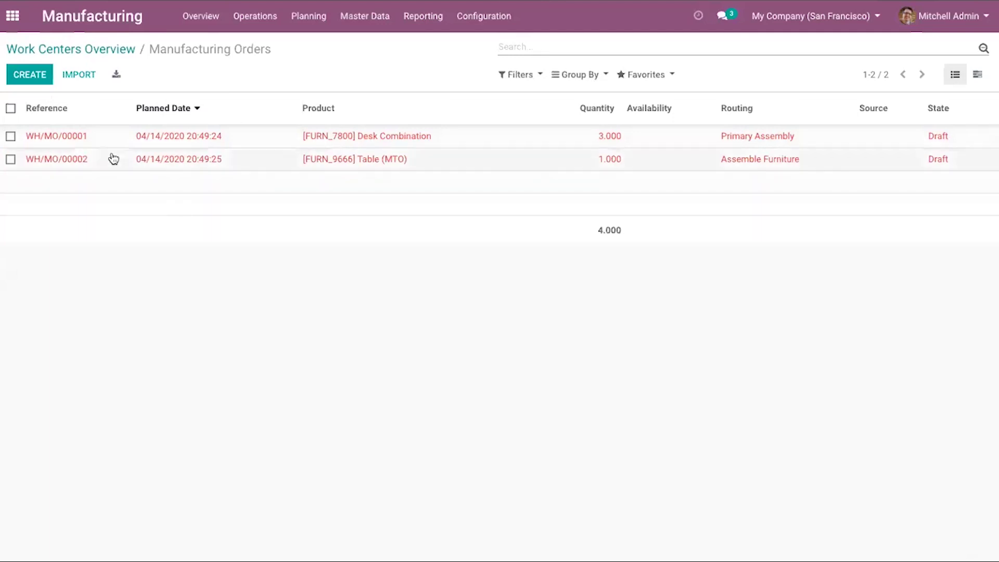
View the overall equipment effectiveness chart of Assembly Line 1 and return to the work centers overview
{"action": "left_click", "coordinate": [98, 53]}
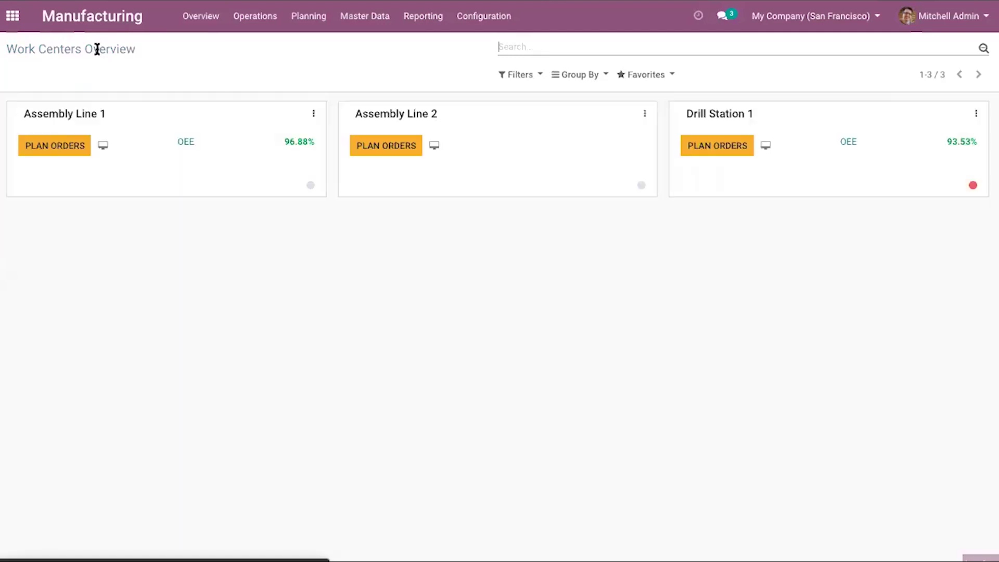
{"action": "left_click", "coordinate": [182, 143]}
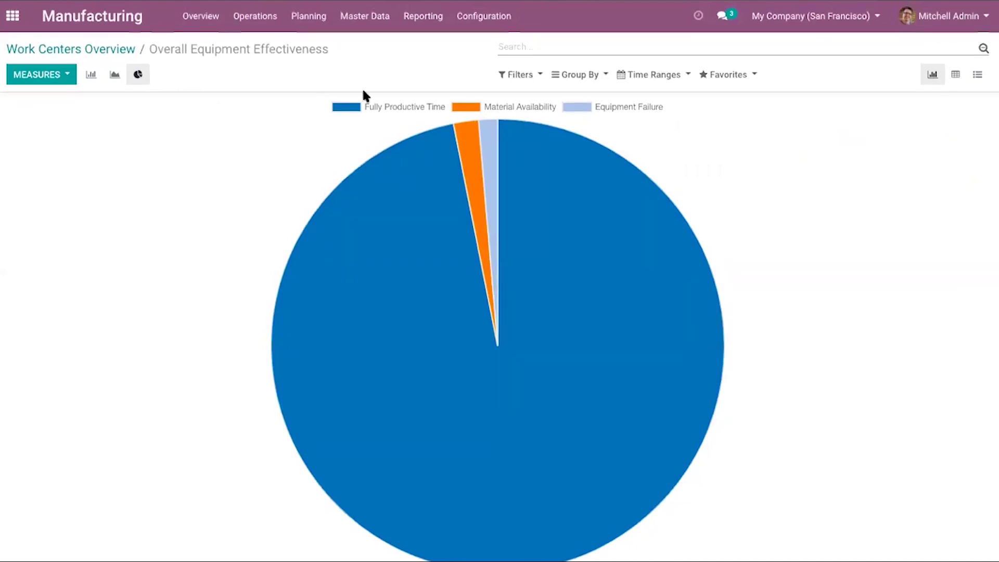
{"action": "left_click", "coordinate": [133, 49]}
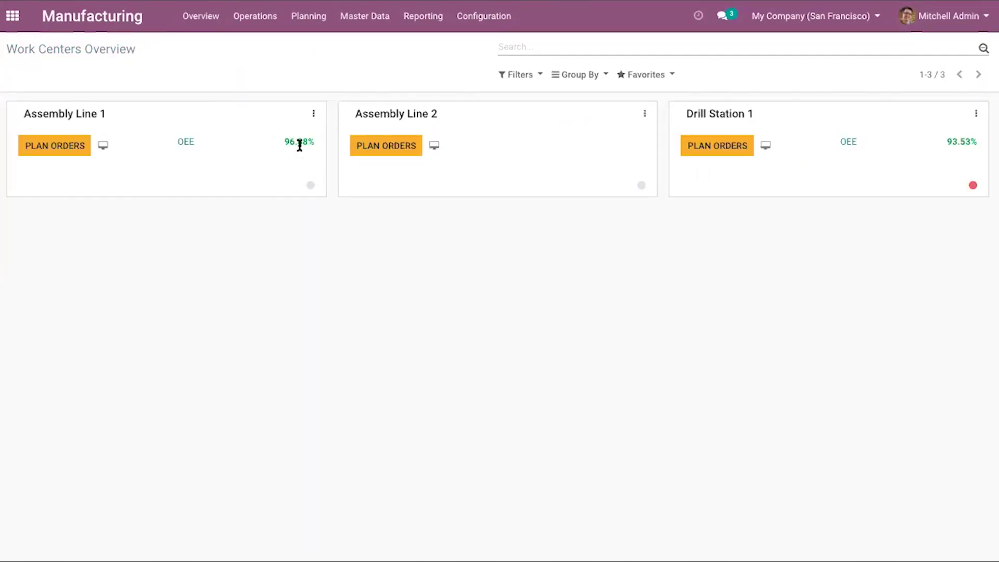
Start a new manufacturing order from Assembly Line 1's orders to plan, with [FURN_7023] Wood Panel as the product
{"action": "left_click", "coordinate": [83, 148]}
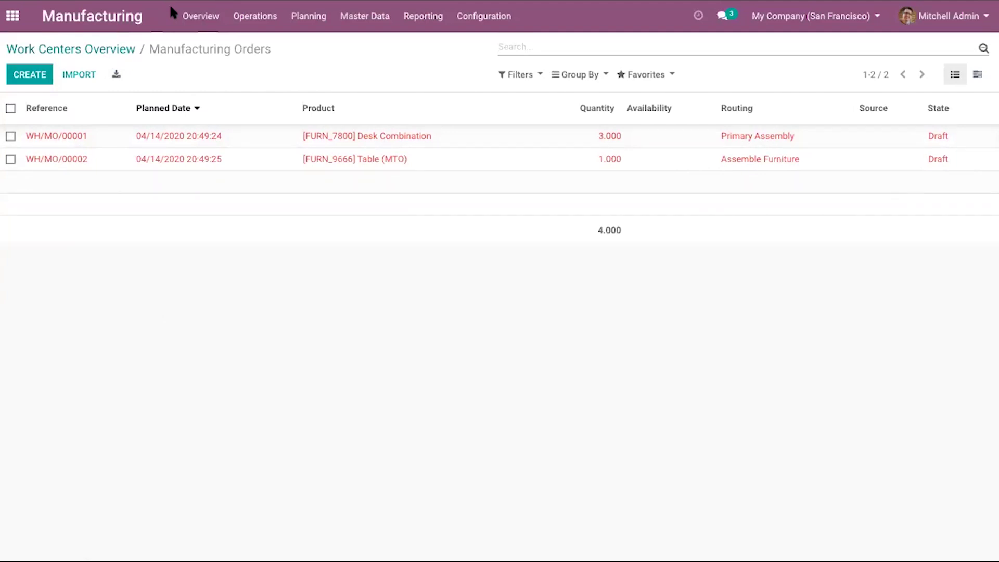
{"action": "left_click", "coordinate": [38, 75]}
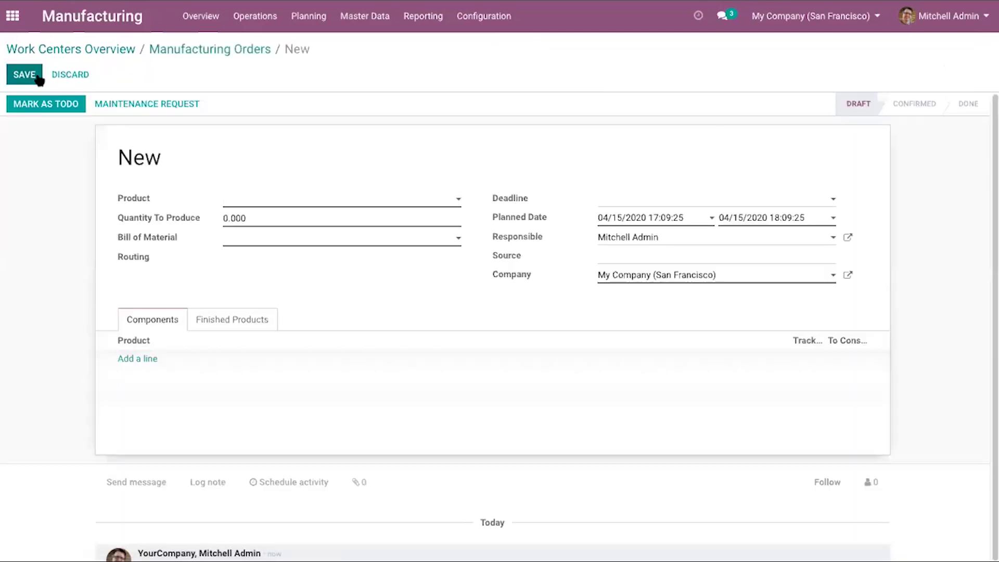
{"action": "left_click", "coordinate": [270, 200]}
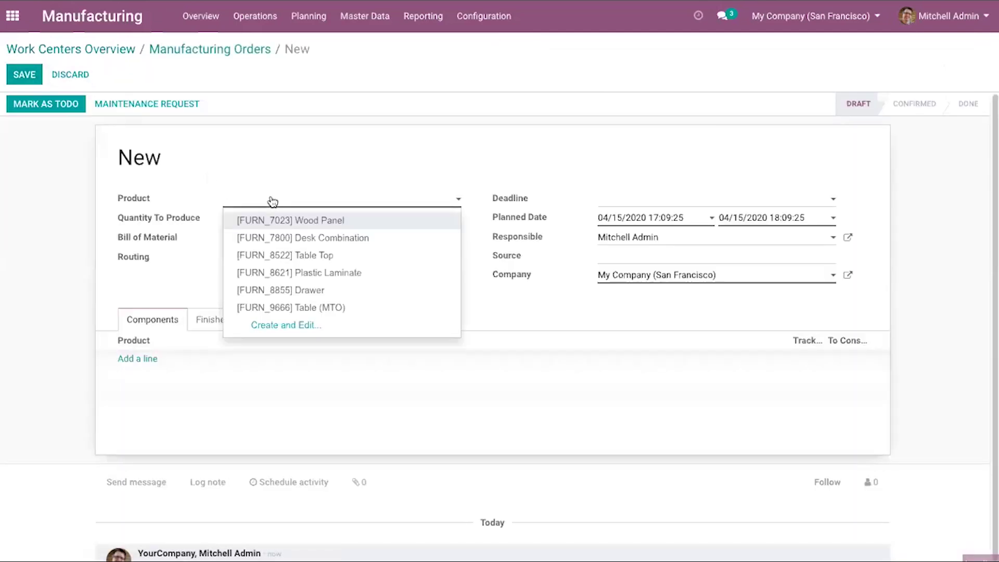
{"action": "left_click", "coordinate": [298, 223]}
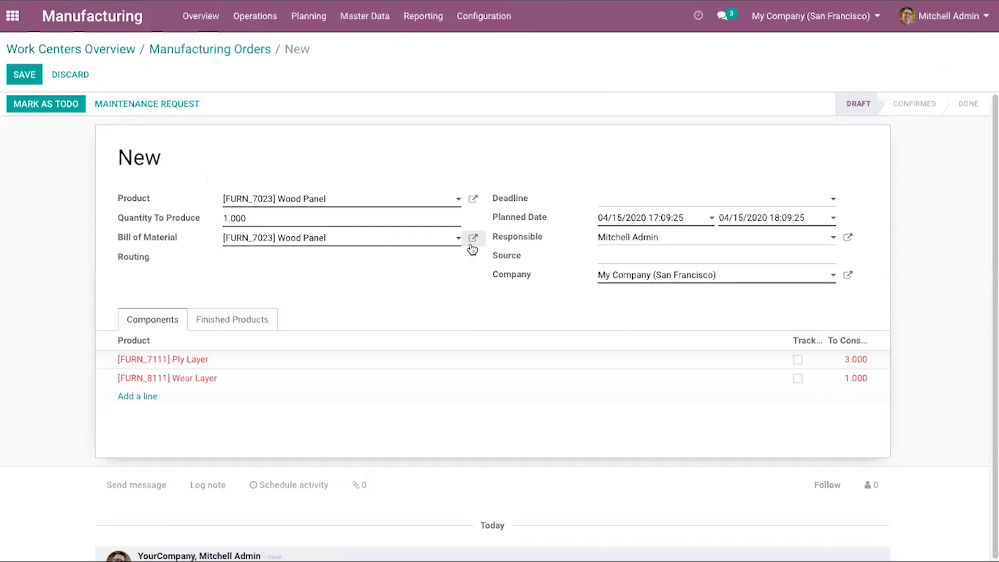
{"action": "left_click", "coordinate": [365, 21]}
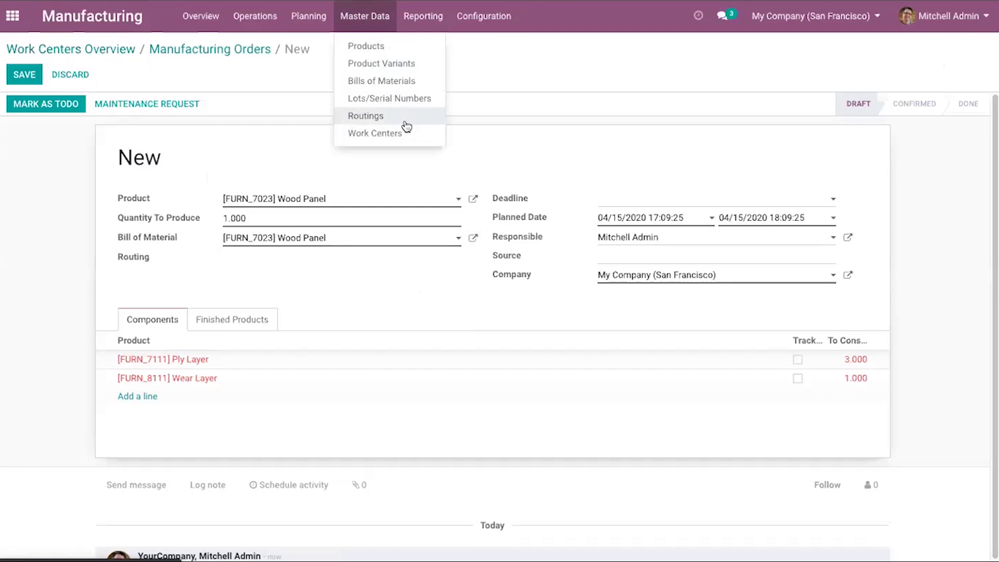
{"action": "left_click", "coordinate": [403, 21]}
{"action": "mouse_move", "coordinate": [385, 3]}
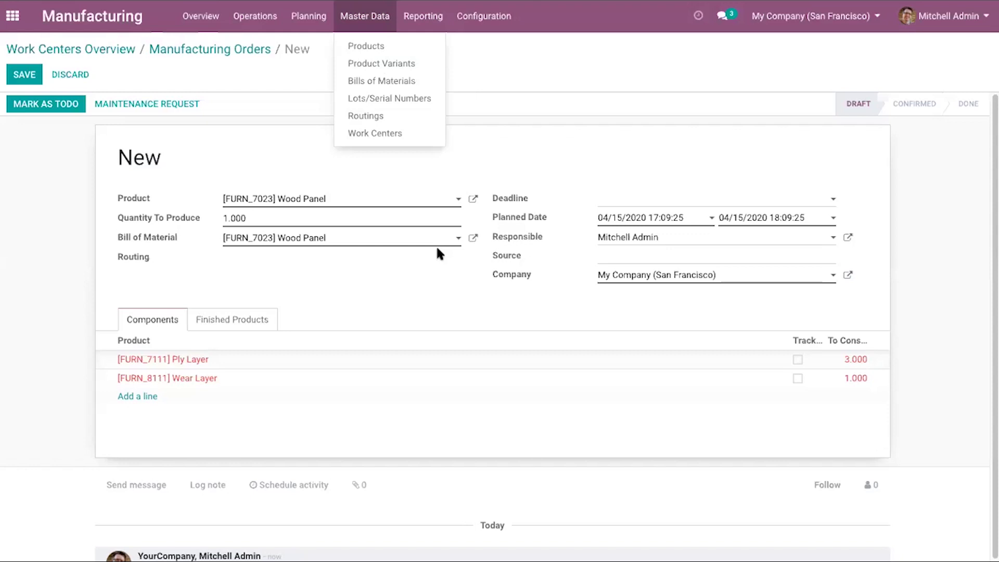
Open the Wood Panel's bill of material from the order and examine its product, product variant and quantity choices without changing them
{"action": "left_click", "coordinate": [473, 240]}
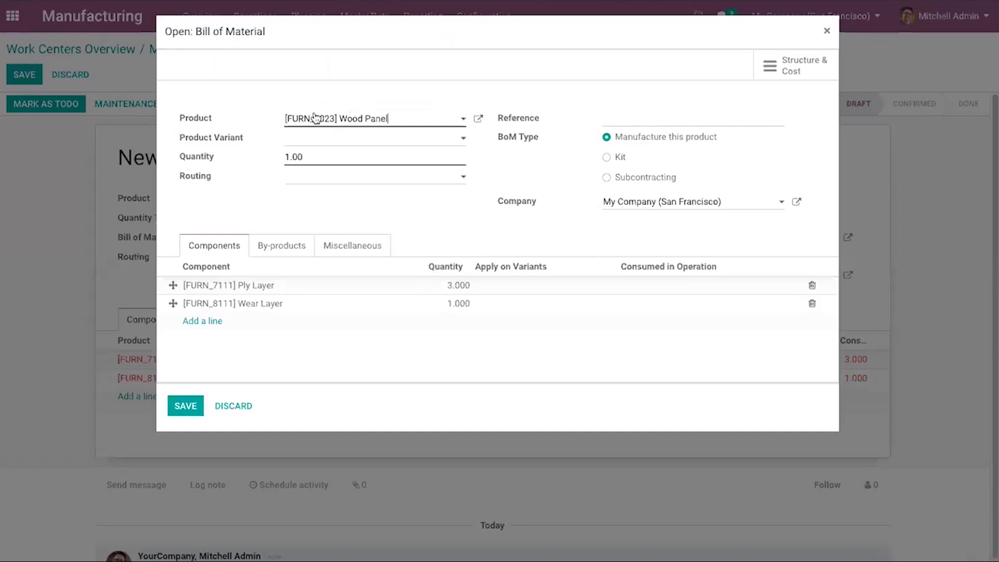
{"action": "left_click", "coordinate": [409, 125]}
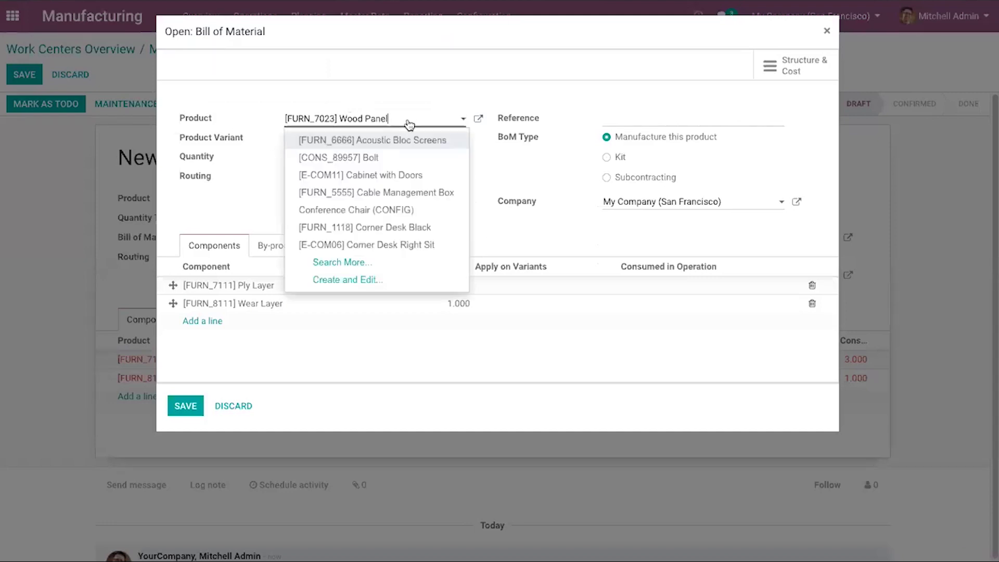
{"action": "left_click", "coordinate": [410, 123]}
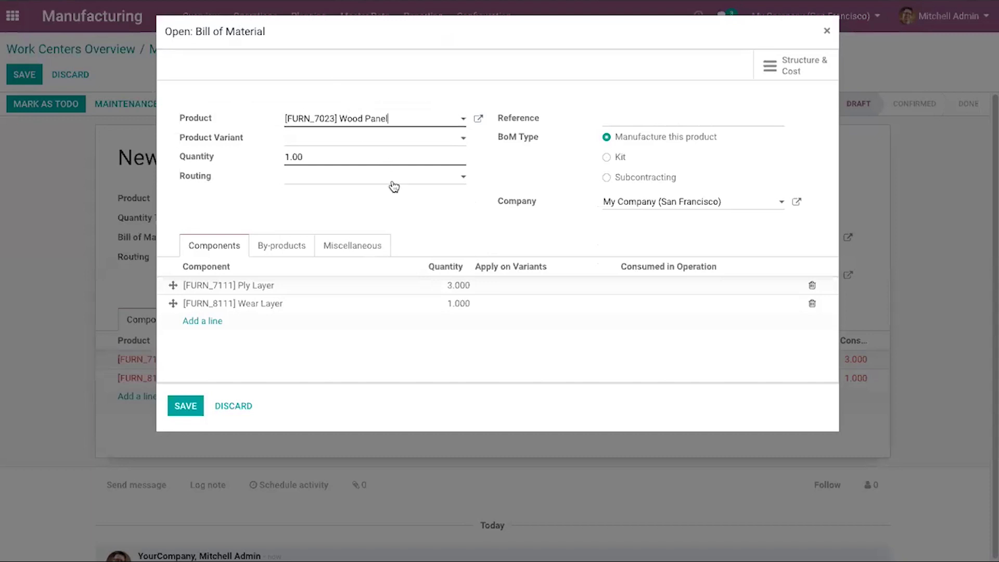
{"action": "left_click", "coordinate": [383, 145]}
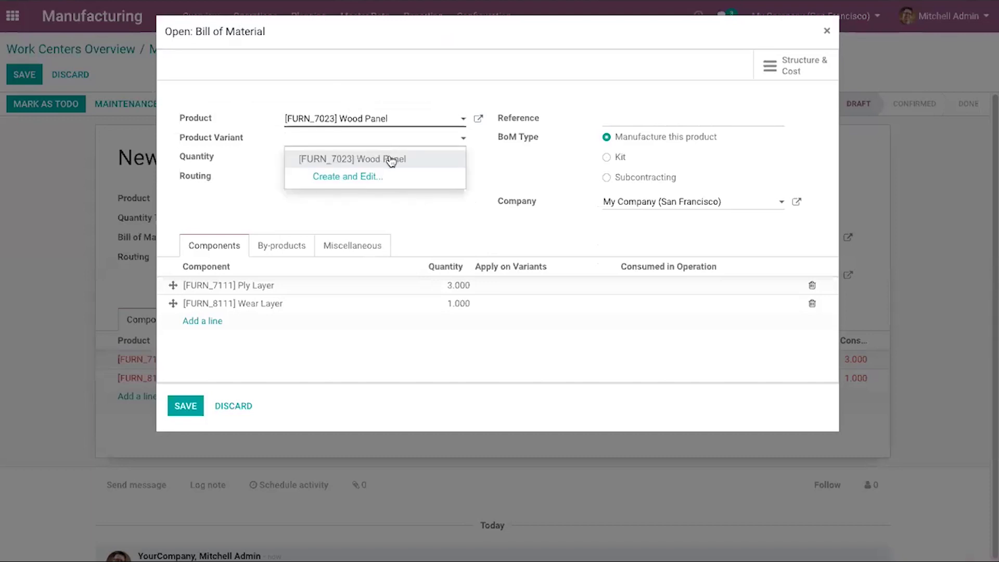
{"action": "left_click", "coordinate": [498, 162]}
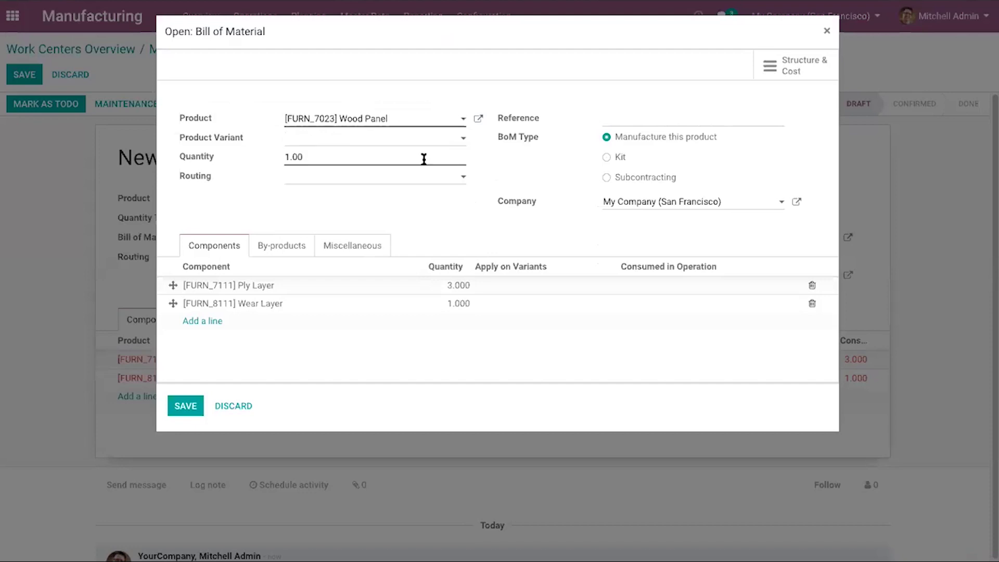
{"action": "left_click", "coordinate": [327, 161]}
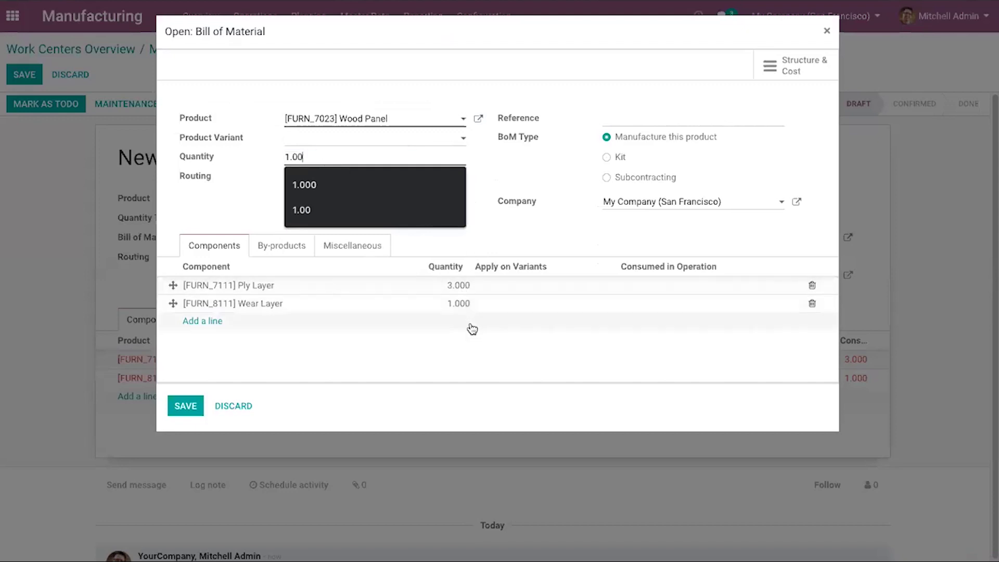
{"action": "key", "text": "Escape"}
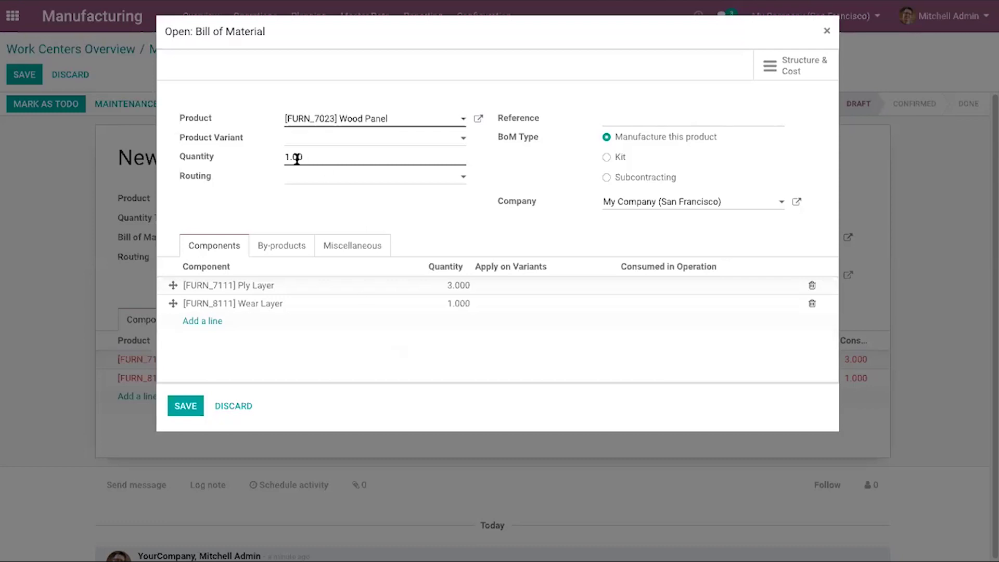
Set the bill of material's routing to Primary Assembly, and review that routing's work center operations without changing them
{"action": "left_click", "coordinate": [337, 178]}
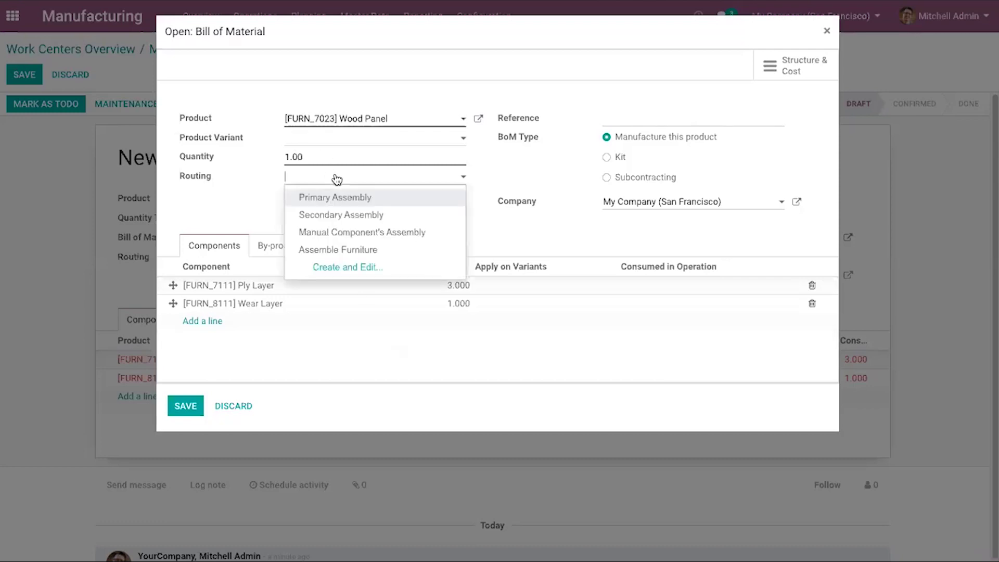
{"action": "left_click", "coordinate": [350, 197]}
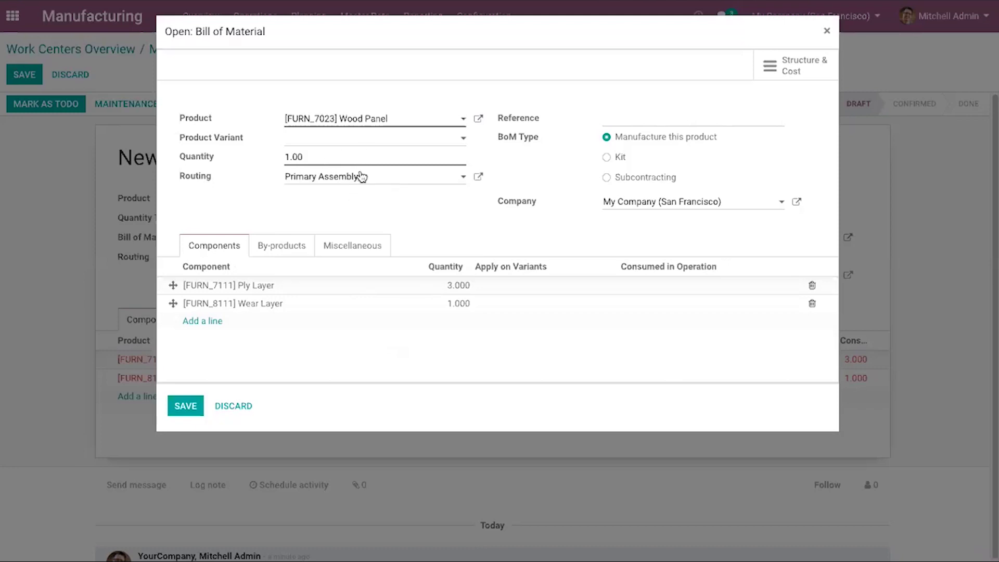
{"action": "left_click", "coordinate": [478, 178]}
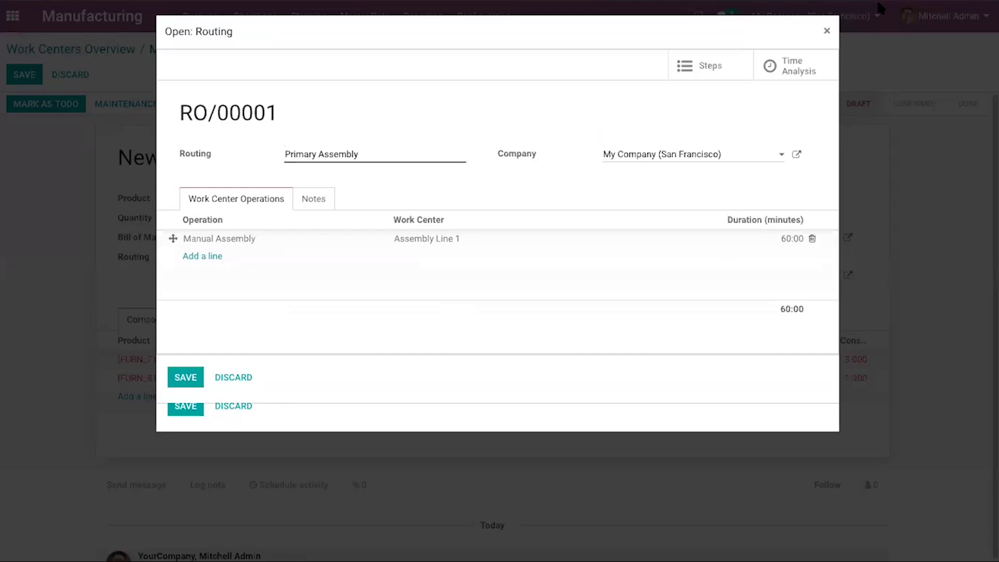
{"action": "left_click", "coordinate": [828, 32]}
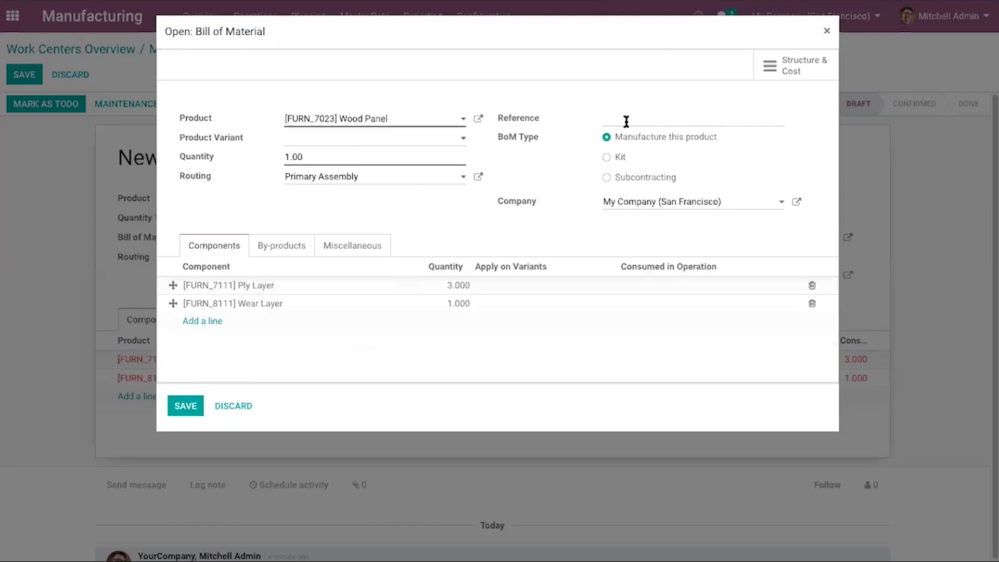
Enter Wood Panel 7023 as the bill of material's reference, and compare the Kit type before settling on Manufacture this product
{"action": "type", "text": "Wood Panel 7023"}
{"action": "left_click", "coordinate": [607, 156]}
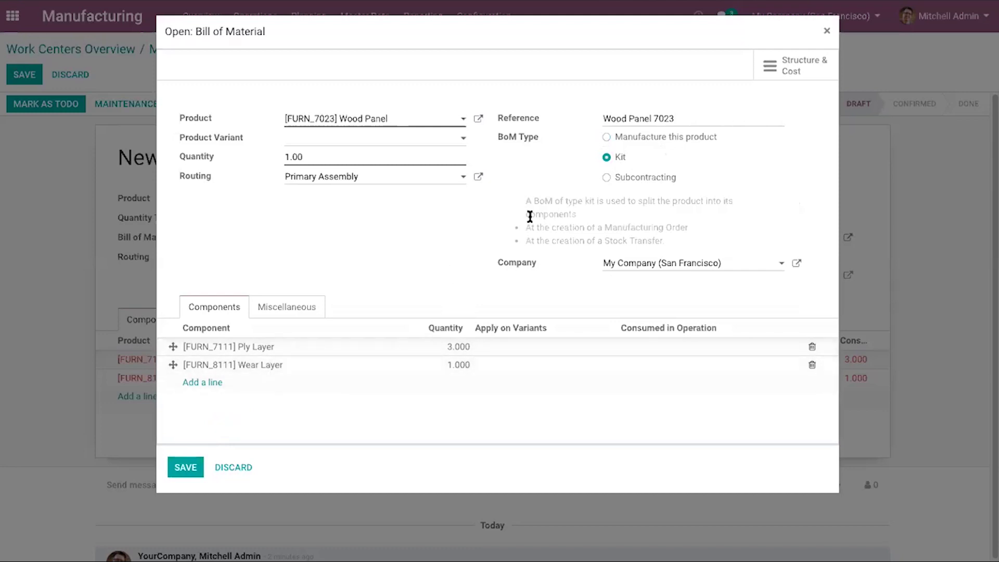
{"action": "left_click", "coordinate": [607, 137]}
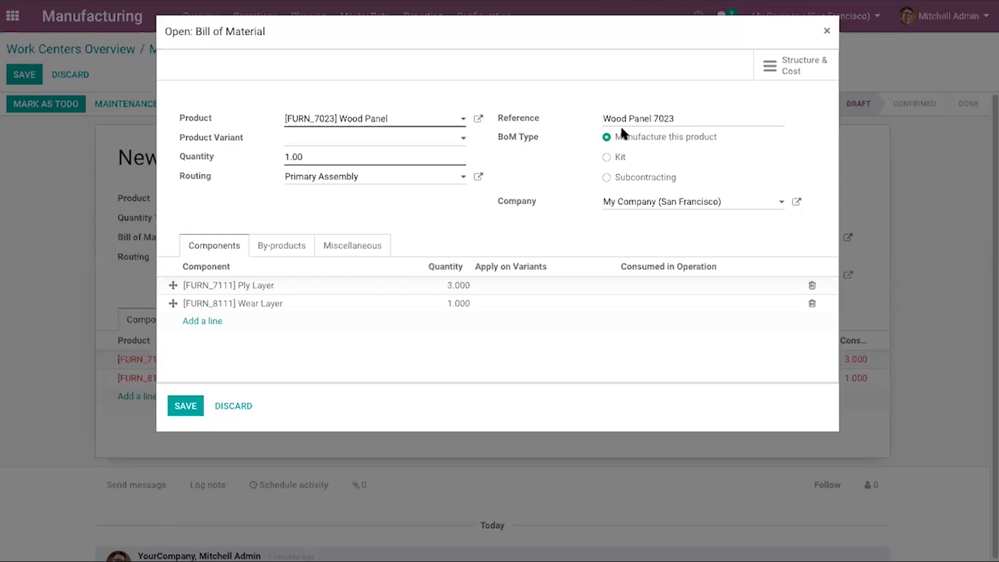
{"action": "left_click", "coordinate": [615, 162]}
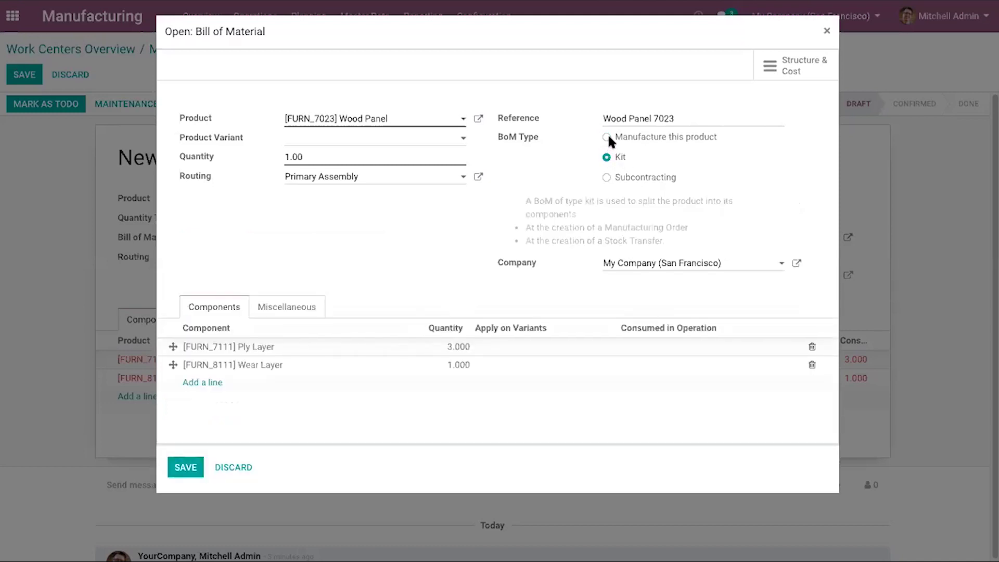
{"action": "left_click", "coordinate": [608, 137]}
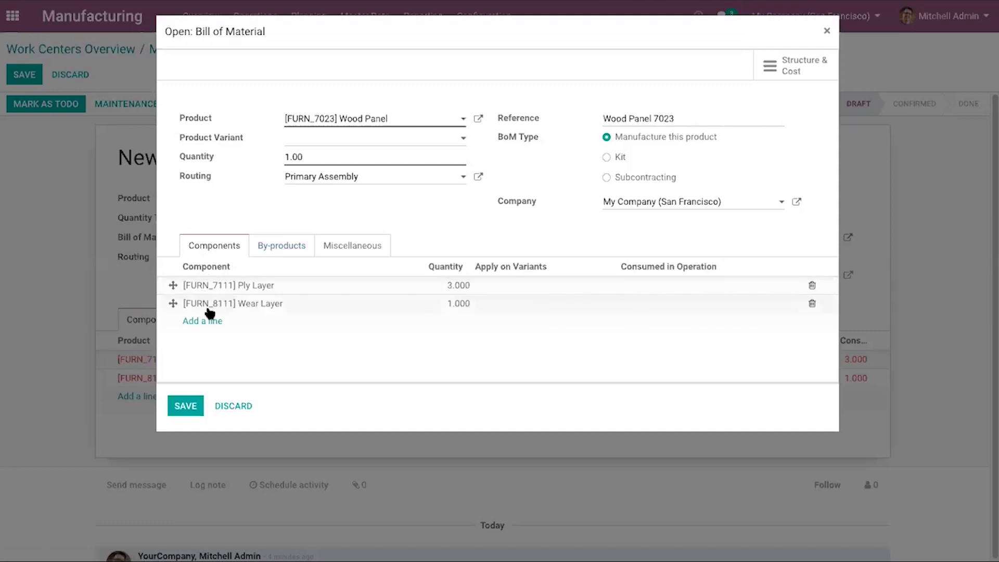
Add [CONS_25630] Screw as a component with quantity 8, and check its Consumed in Operation choices without selecting one
{"action": "left_click", "coordinate": [206, 324]}
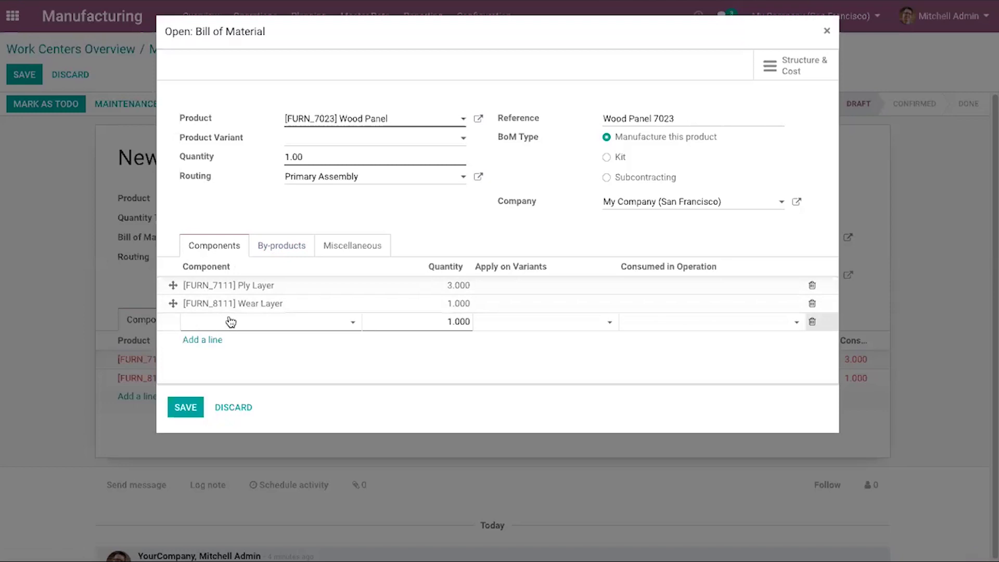
{"action": "left_click", "coordinate": [229, 321]}
{"action": "left_click", "coordinate": [243, 341]}
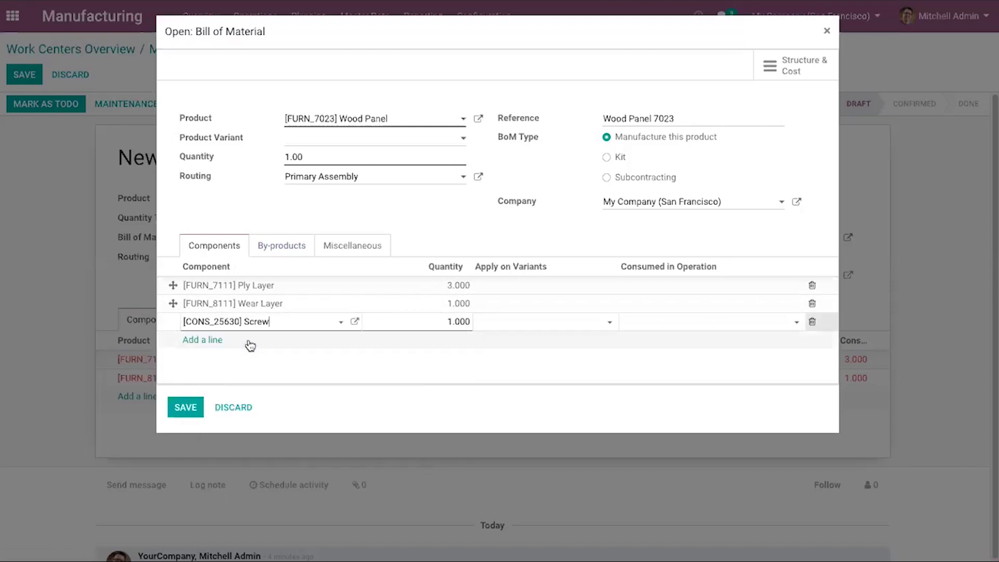
{"action": "left_click", "coordinate": [425, 323]}
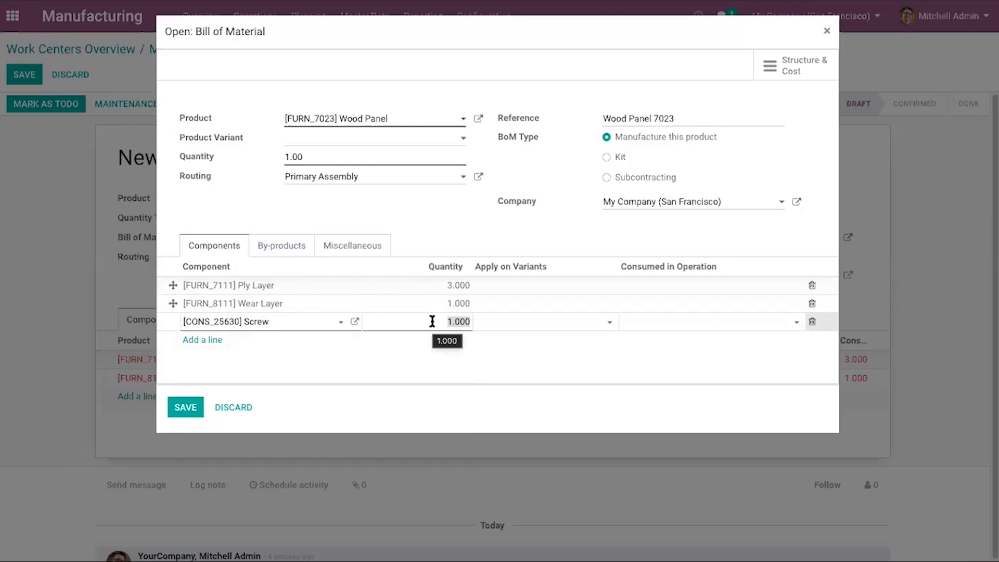
{"action": "type", "text": "8"}
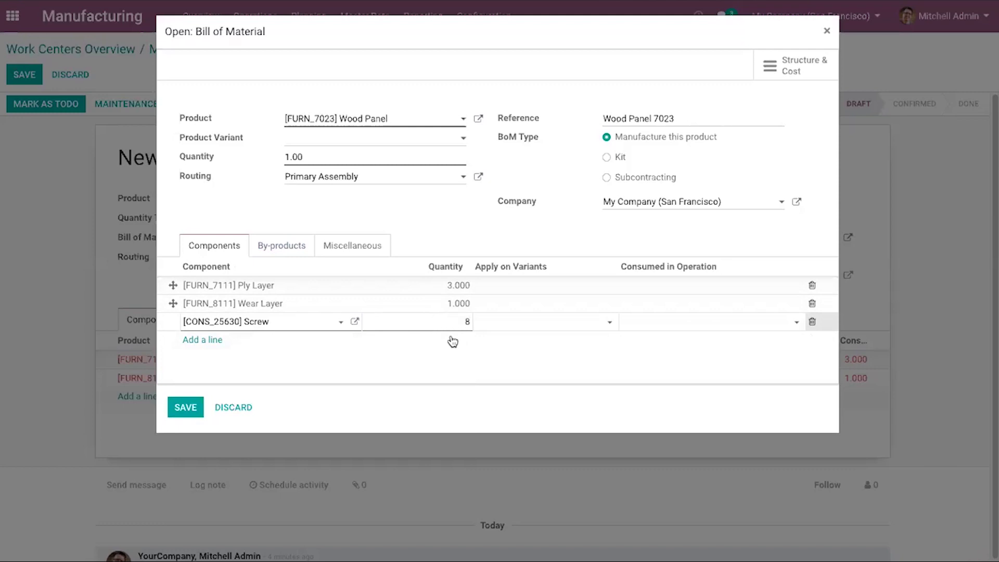
{"action": "left_click", "coordinate": [466, 353]}
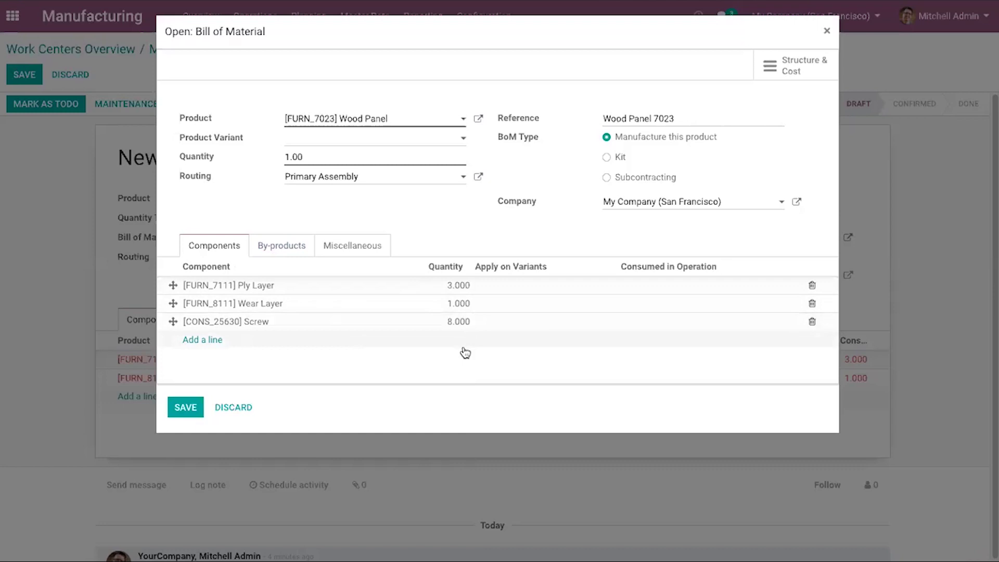
{"action": "left_click", "coordinate": [673, 322]}
{"action": "left_click", "coordinate": [736, 324]}
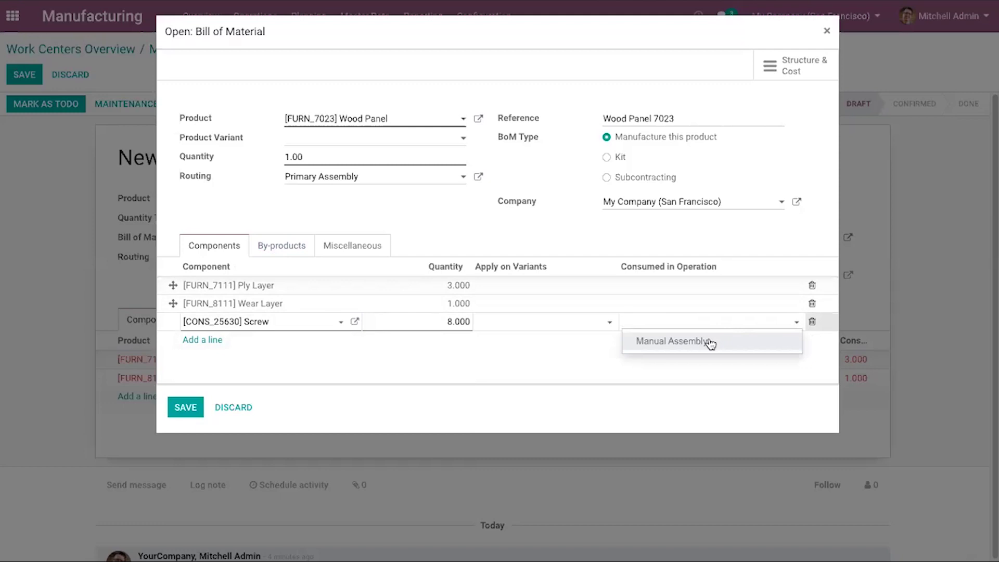
{"action": "left_click", "coordinate": [588, 359]}
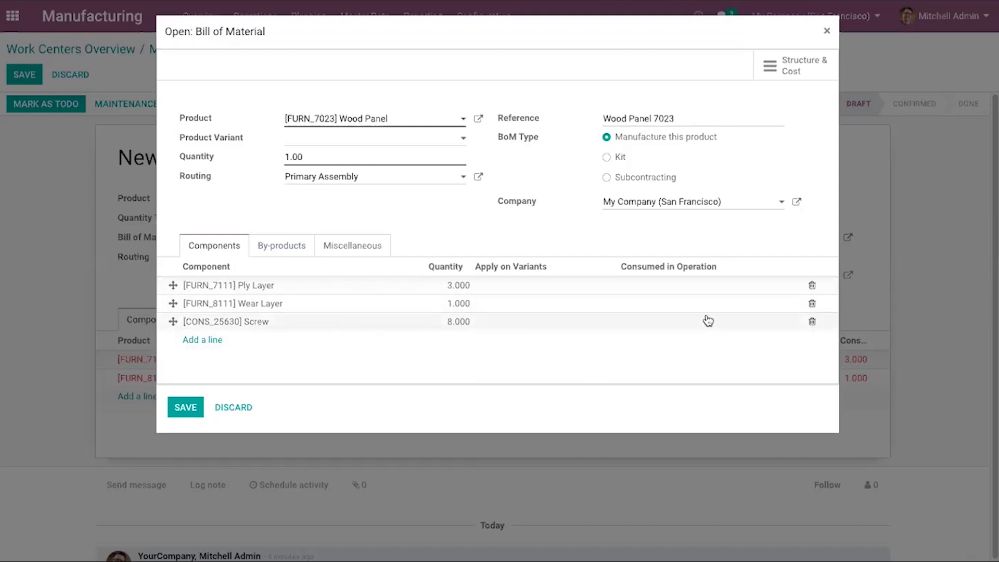
Add [CONS_25630] Screw as a by-product of the bill of material, and compare the by-products with the components list
{"action": "left_click", "coordinate": [295, 250]}
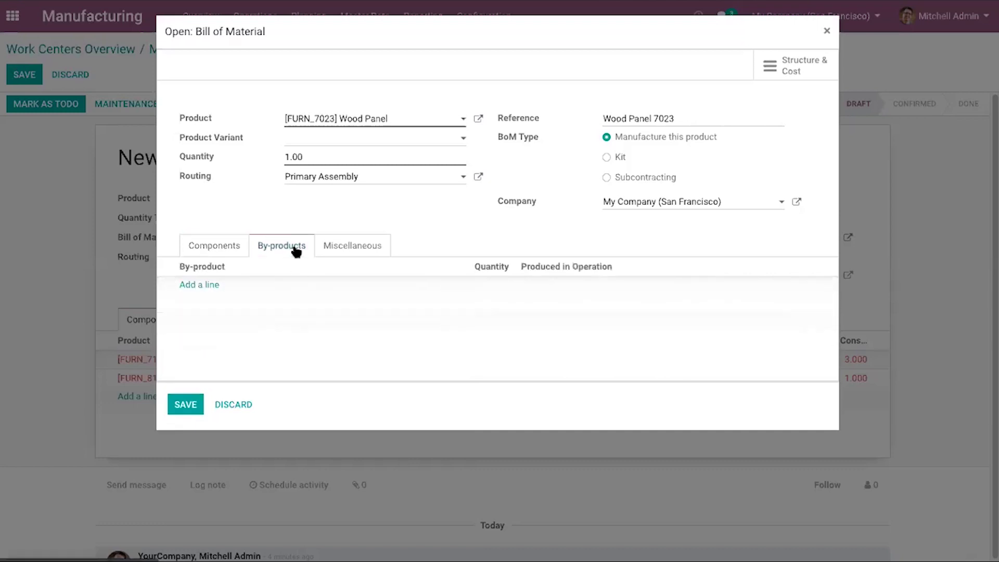
{"action": "left_click", "coordinate": [206, 285]}
{"action": "left_click", "coordinate": [244, 291]}
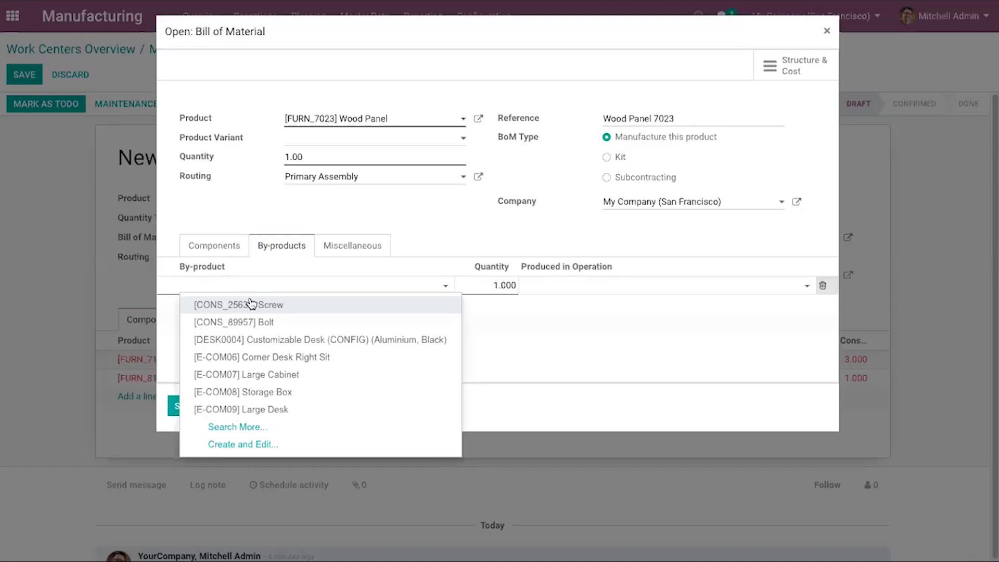
{"action": "left_click", "coordinate": [252, 304]}
{"action": "left_click", "coordinate": [228, 247]}
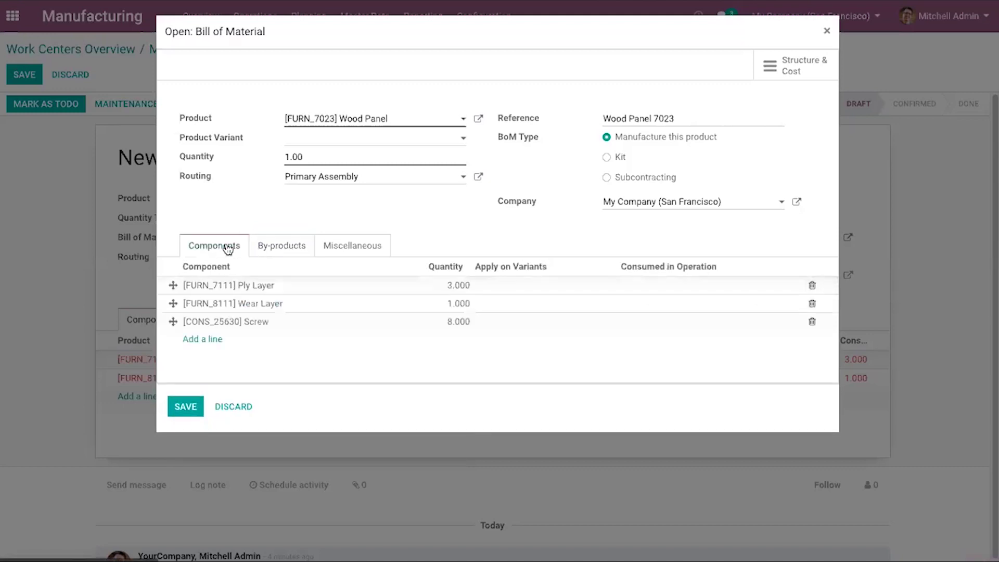
{"action": "left_click", "coordinate": [295, 242]}
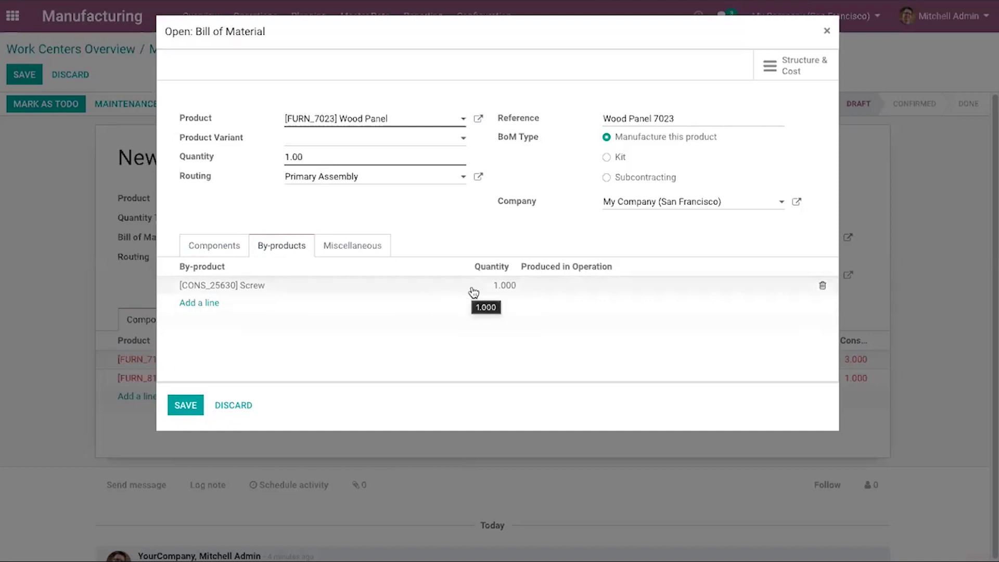
Compare the bill of material's components with its by-products, and remove the [CONS_25630] Screw by-product
{"action": "left_click", "coordinate": [231, 242]}
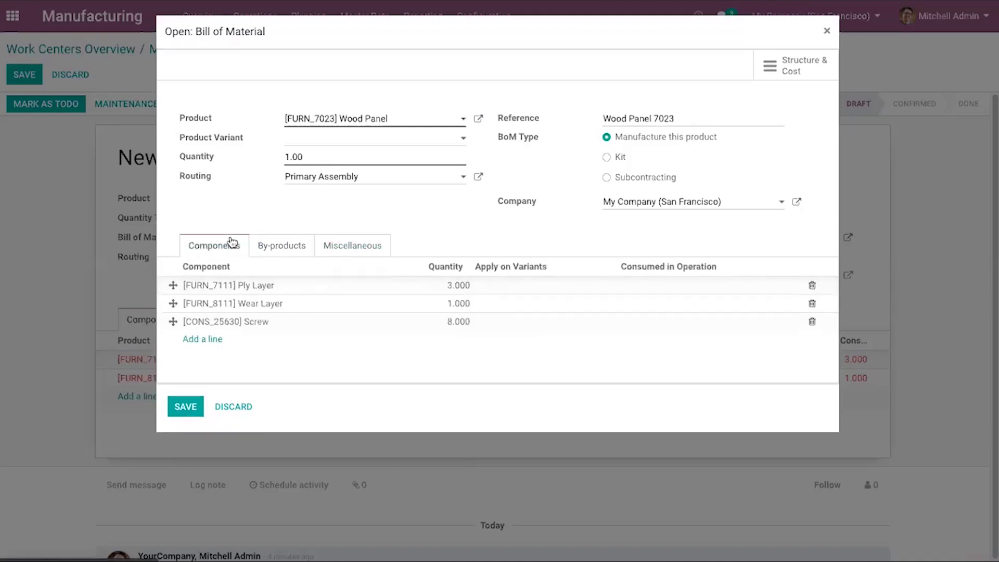
{"action": "left_click", "coordinate": [268, 247]}
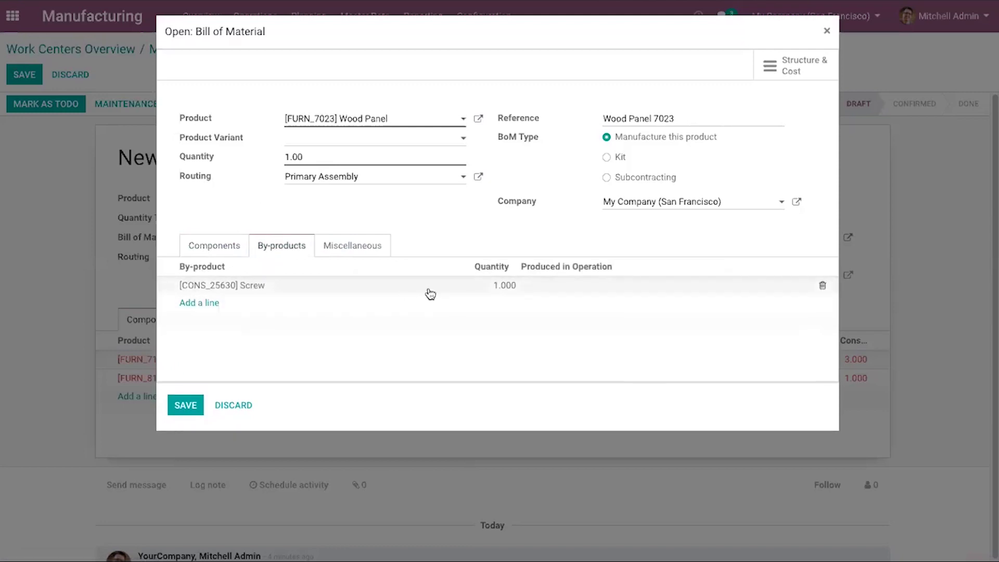
{"action": "left_click", "coordinate": [822, 286]}
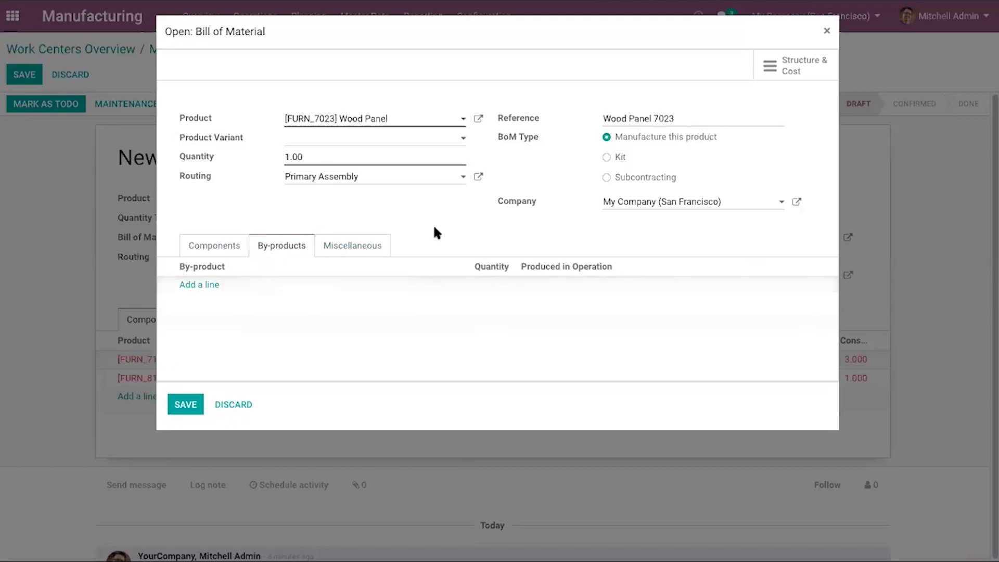
Review the bill of material's Manufacturing Readiness and Consumption choices without changing them, and save the bill of material
{"action": "left_click", "coordinate": [367, 244]}
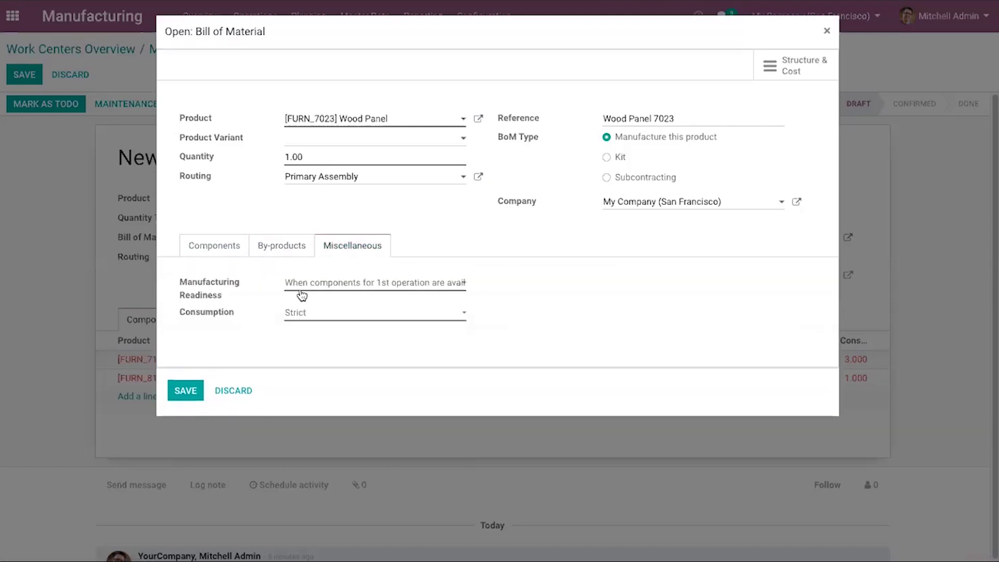
{"action": "mouse_move", "coordinate": [234, 294]}
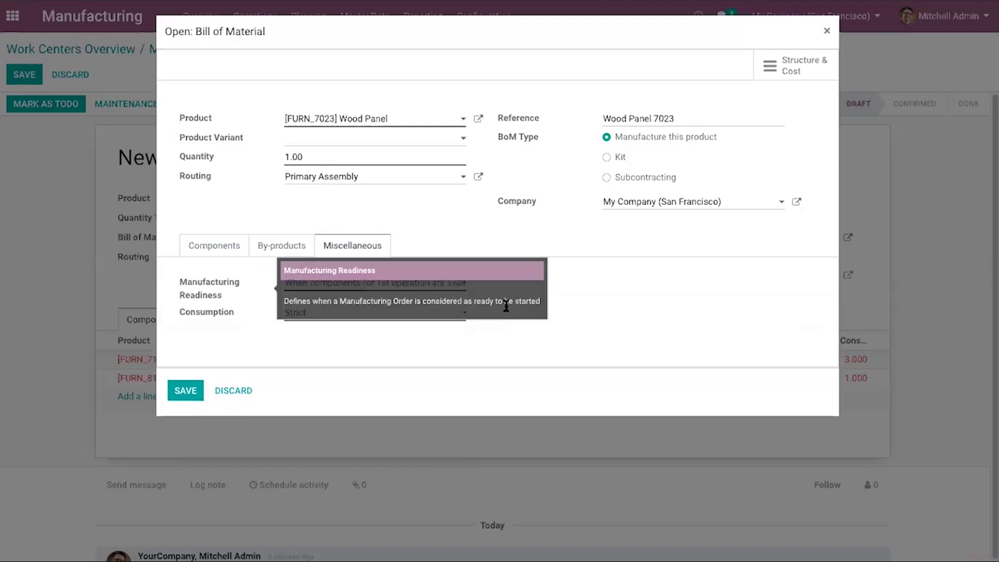
{"action": "left_click", "coordinate": [459, 289]}
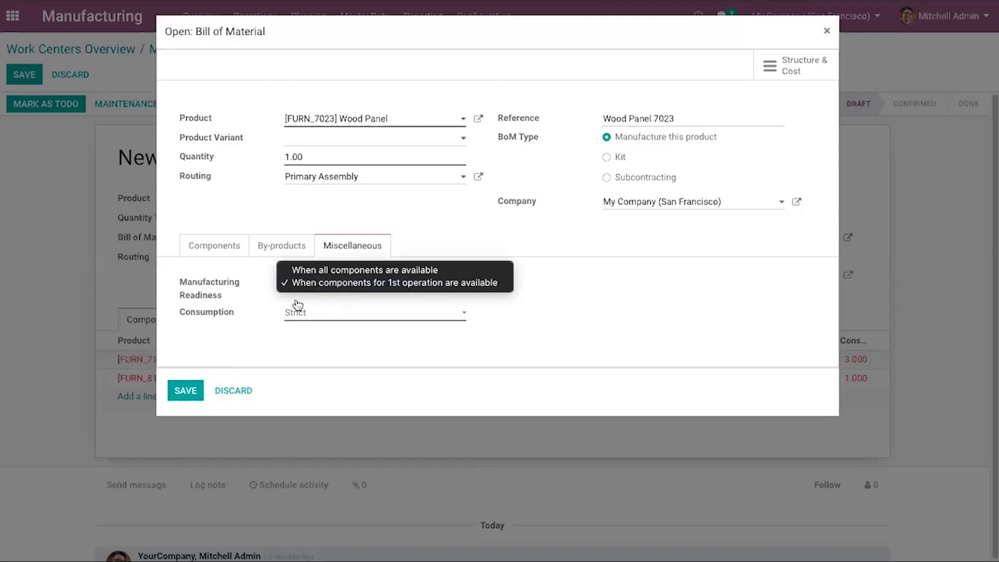
{"action": "left_click", "coordinate": [548, 249]}
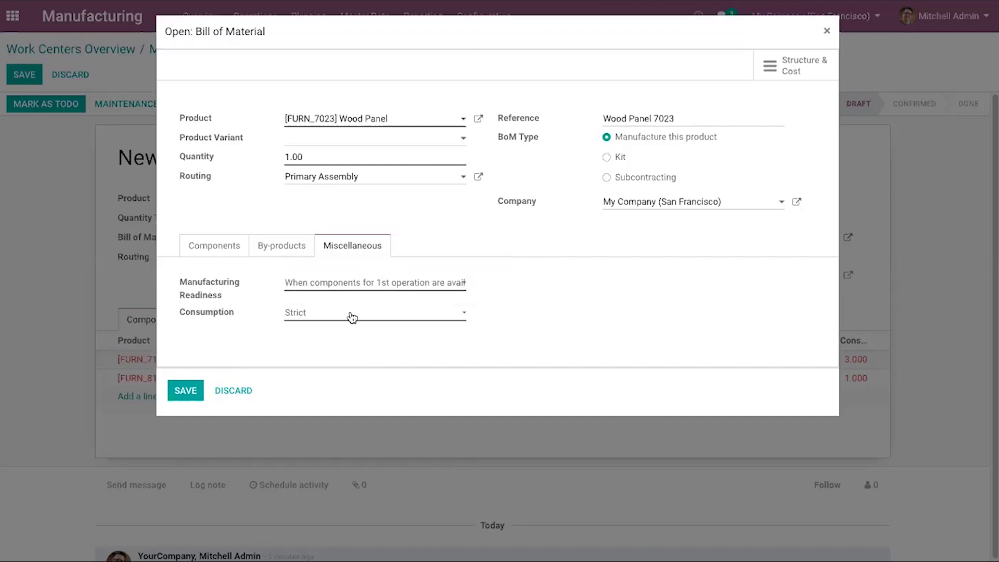
{"action": "left_click", "coordinate": [320, 315]}
{"action": "left_click", "coordinate": [531, 309]}
{"action": "left_click", "coordinate": [435, 316]}
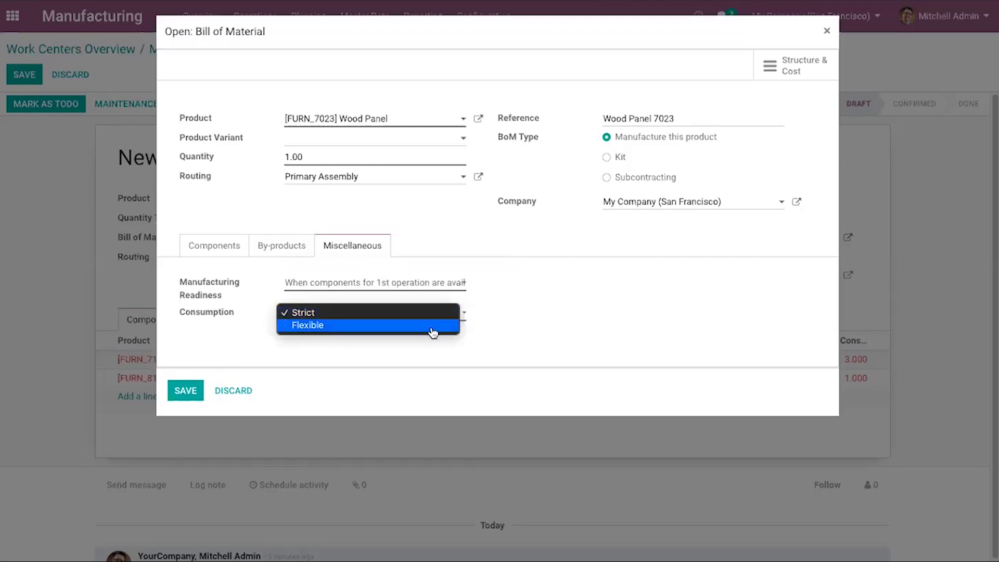
{"action": "left_click", "coordinate": [500, 335]}
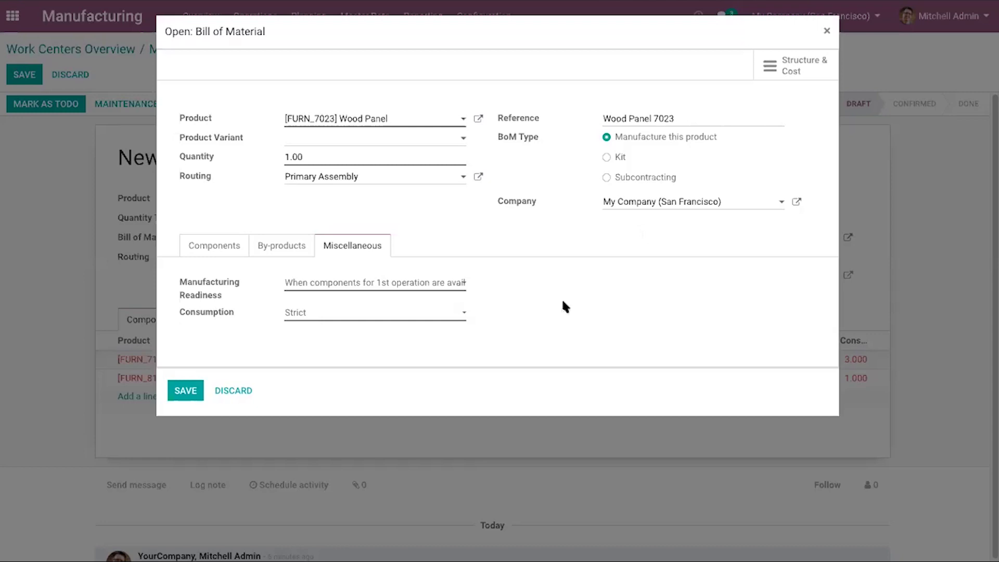
{"action": "left_click", "coordinate": [180, 396]}
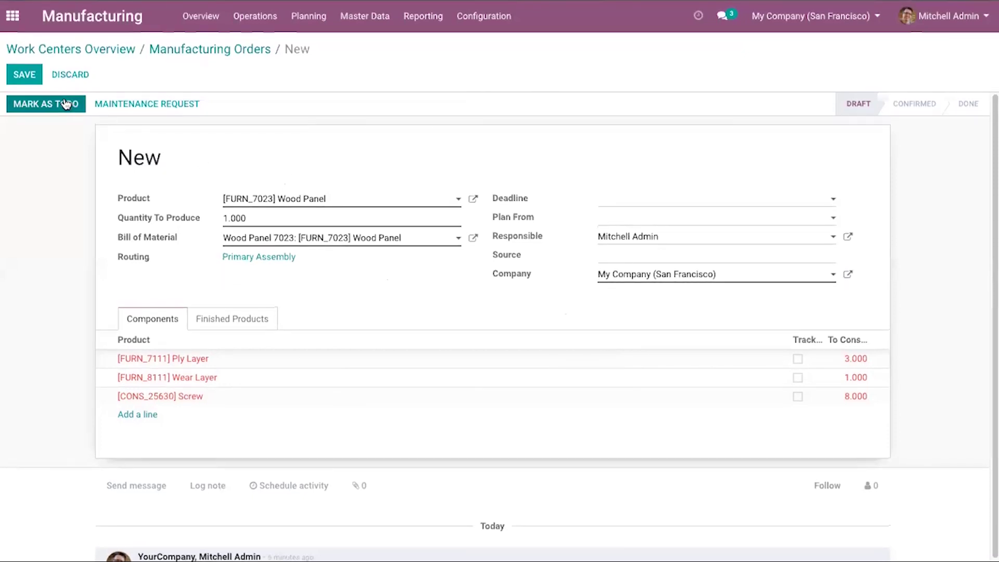
Save the Wood Panel manufacturing order and mark it as to do, and check the availability of its components
{"action": "left_click", "coordinate": [28, 75]}
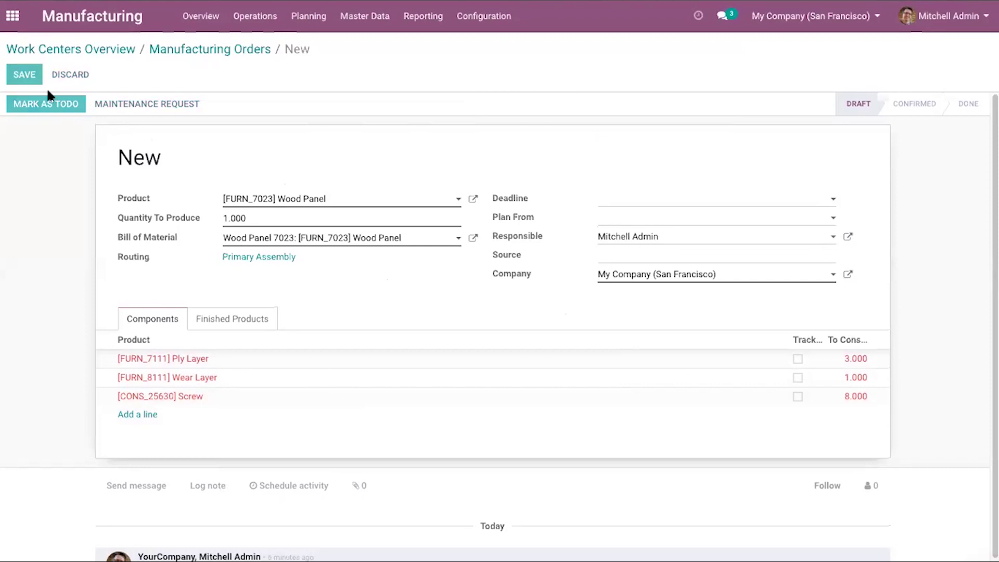
{"action": "left_click", "coordinate": [57, 105]}
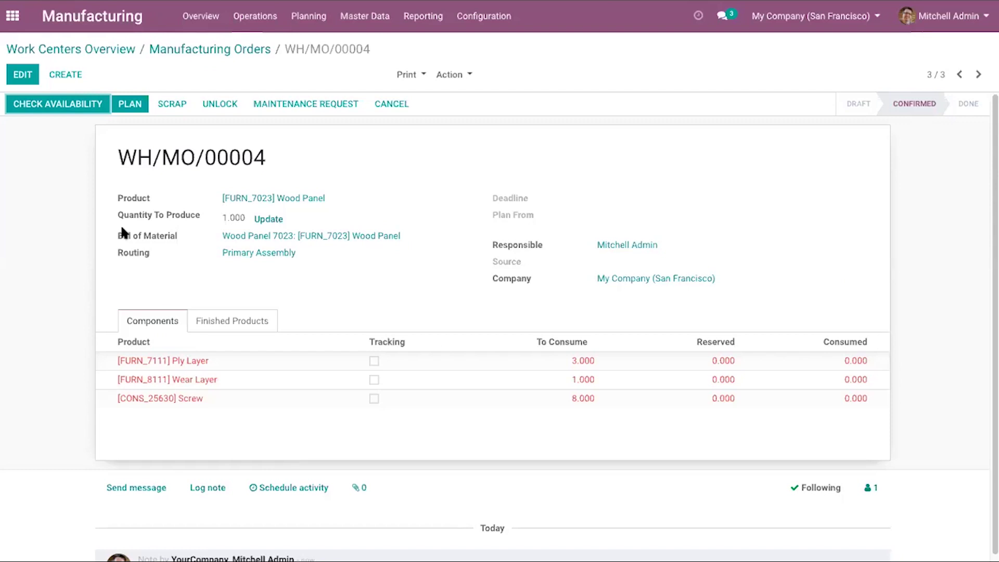
{"action": "left_click", "coordinate": [79, 111]}
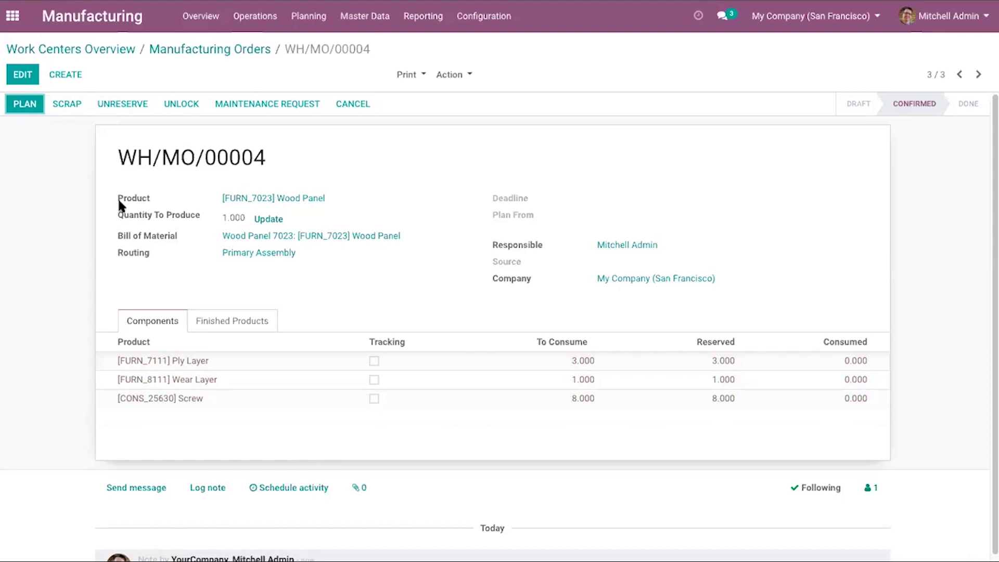
Review the Ply Layer component's reservation details without changing them, and plan the Wood Panel manufacturing order
{"action": "left_click", "coordinate": [26, 107]}
{"action": "left_click", "coordinate": [16, 78]}
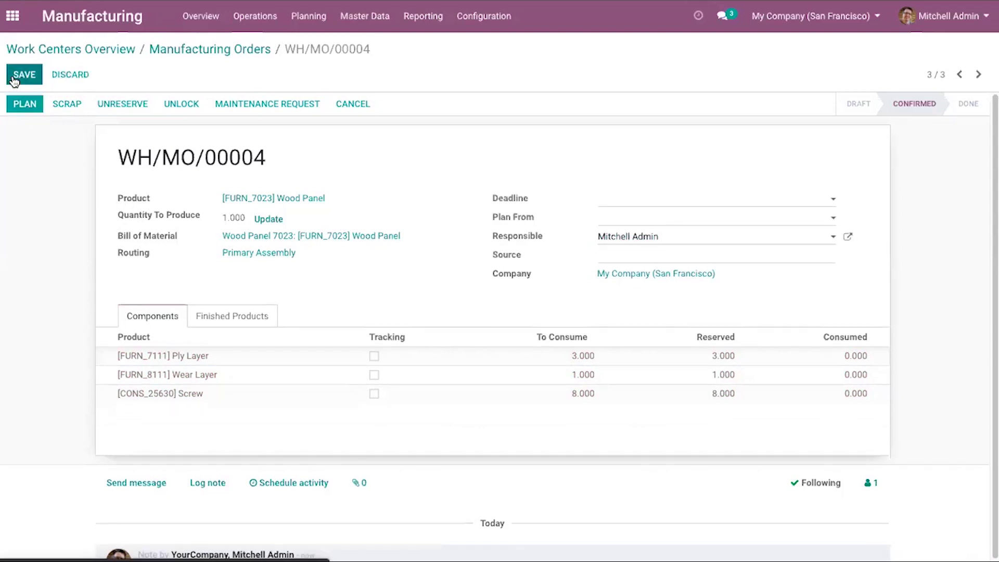
{"action": "left_click", "coordinate": [249, 358]}
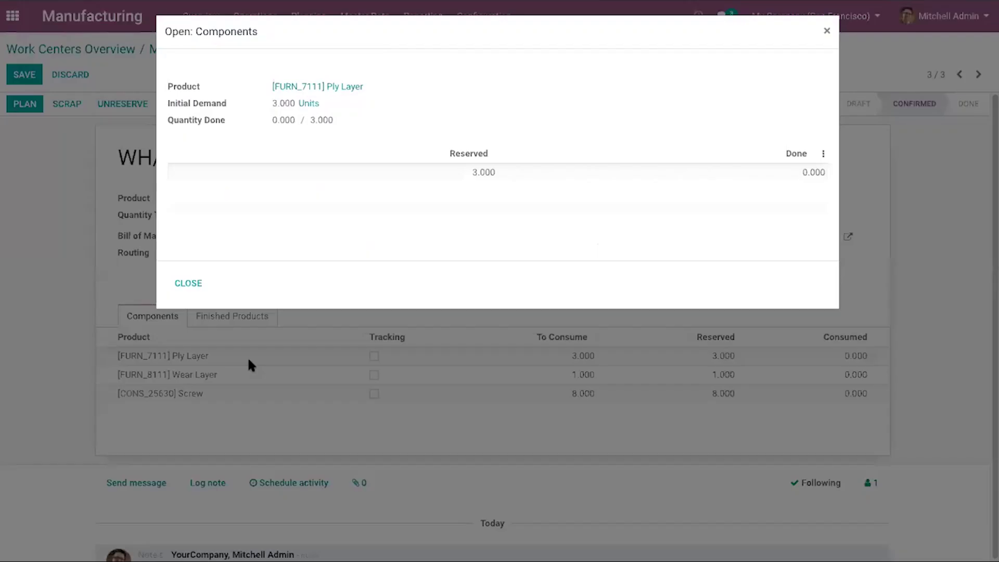
{"action": "left_click", "coordinate": [826, 32]}
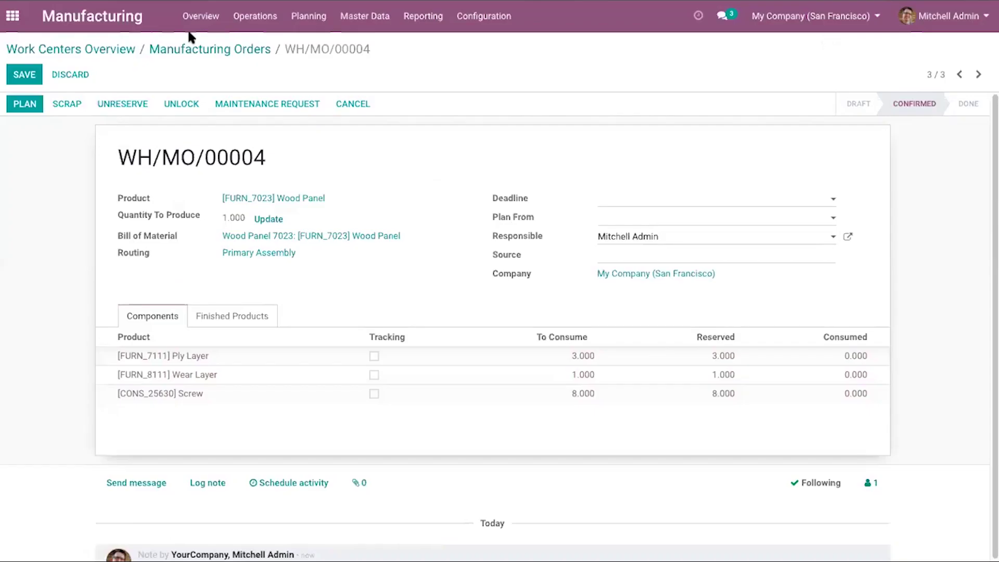
{"action": "left_click", "coordinate": [23, 74]}
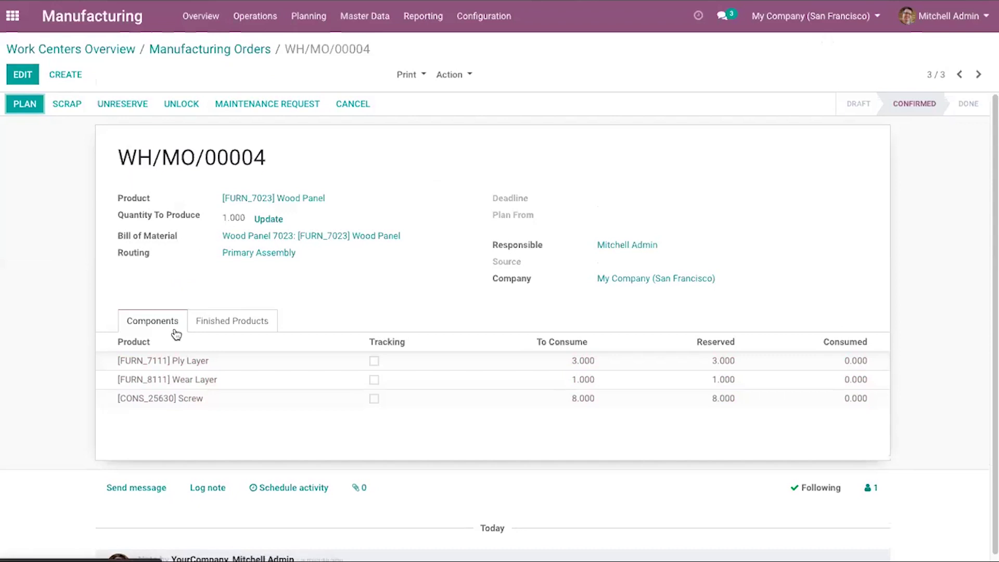
{"action": "left_click", "coordinate": [26, 104]}
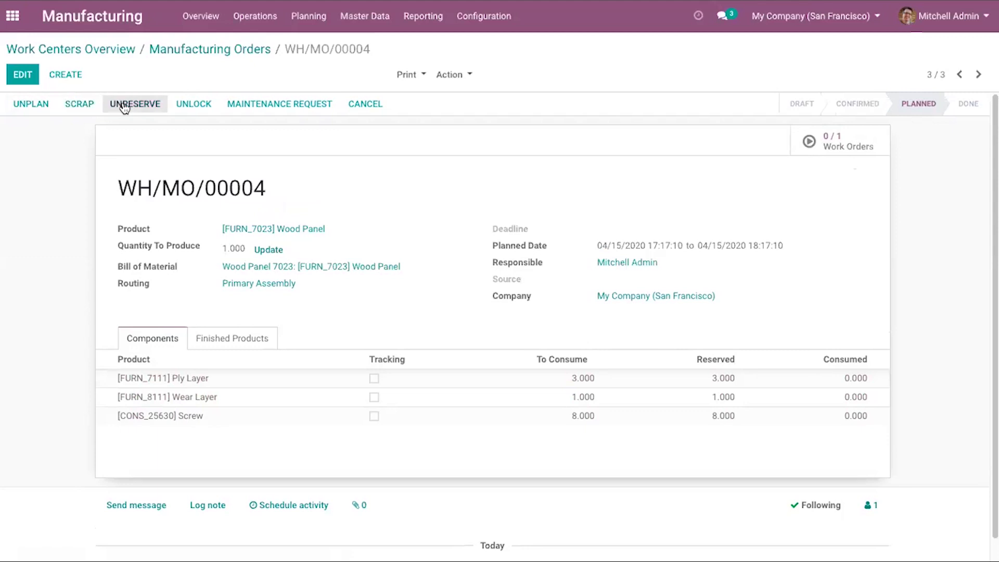
View the blank maintenance request form for the manufacturing order, and return to the Wood Panel order without filling it in
{"action": "left_click", "coordinate": [276, 108]}
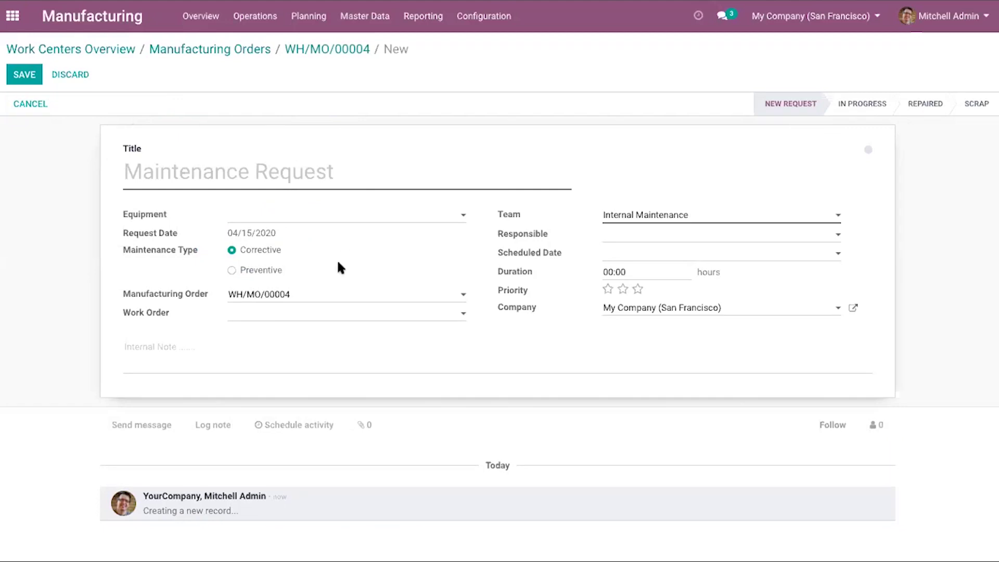
{"action": "left_click", "coordinate": [253, 53]}
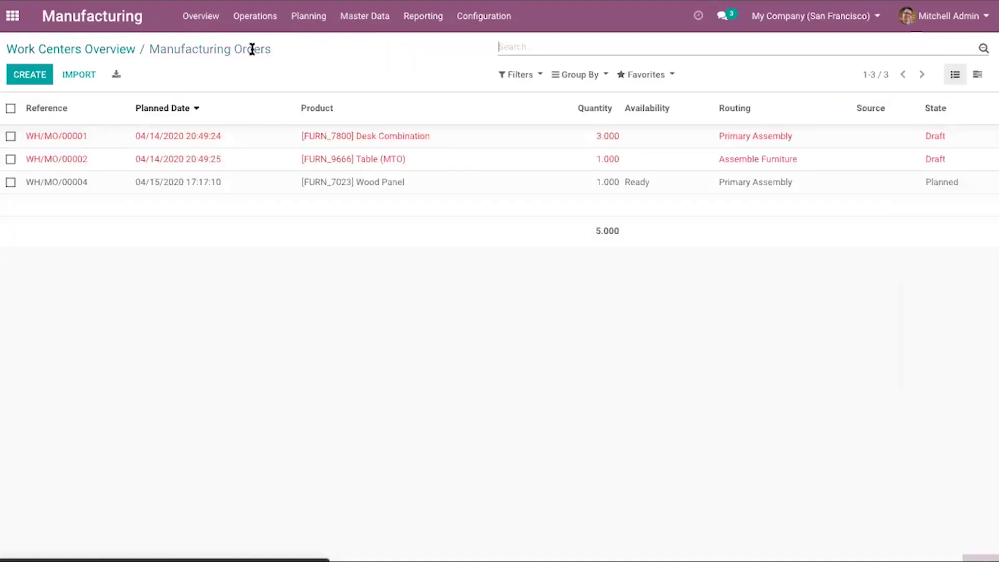
{"action": "left_click", "coordinate": [257, 183]}
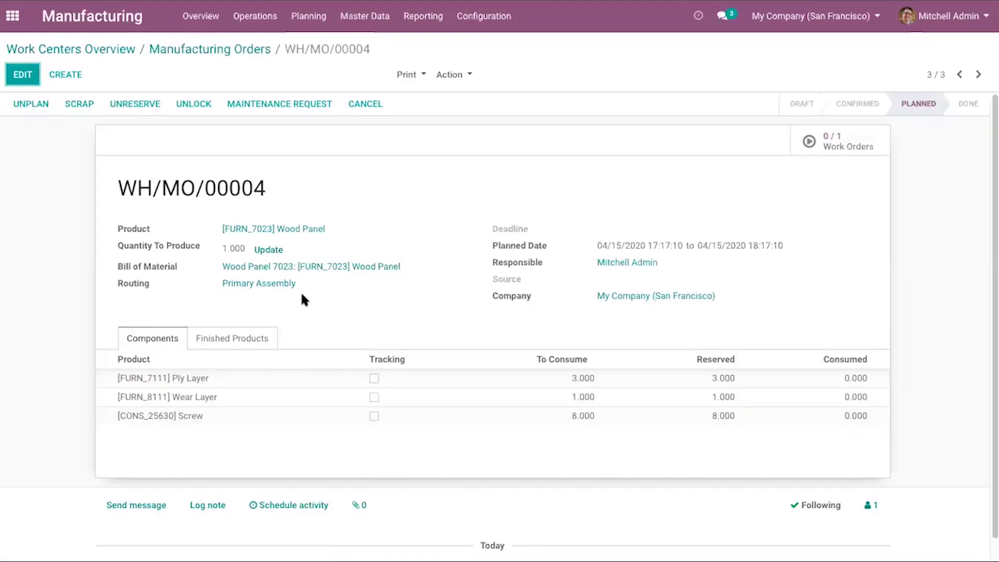
Open the Wood Panel order's Manual Assembly work order, and examine its work instruction worksheet
{"action": "left_click", "coordinate": [29, 77]}
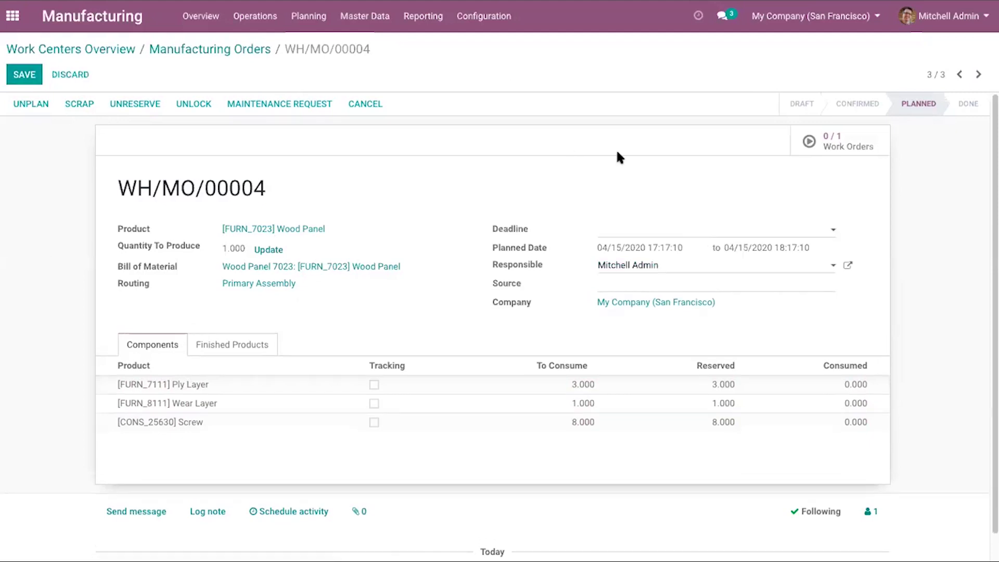
{"action": "left_click", "coordinate": [820, 144]}
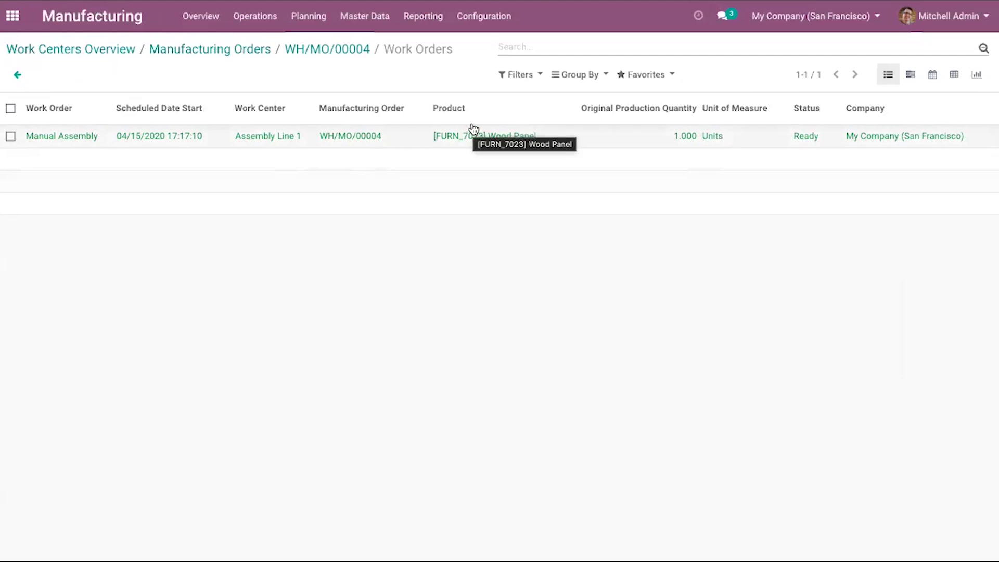
{"action": "left_click", "coordinate": [450, 139]}
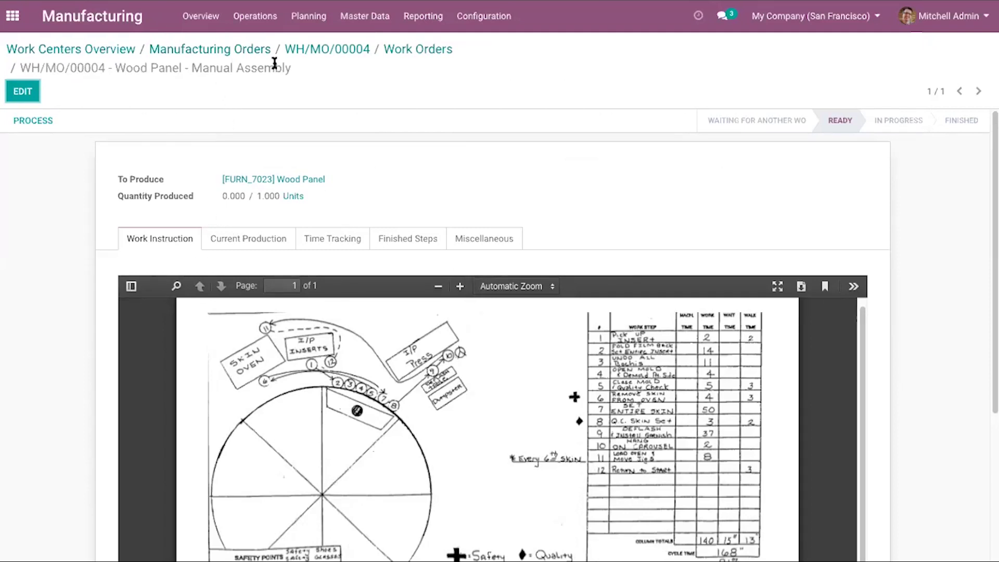
{"action": "scroll", "coordinate": [299, 256], "scroll_direction": "down", "scroll_amount": 1}
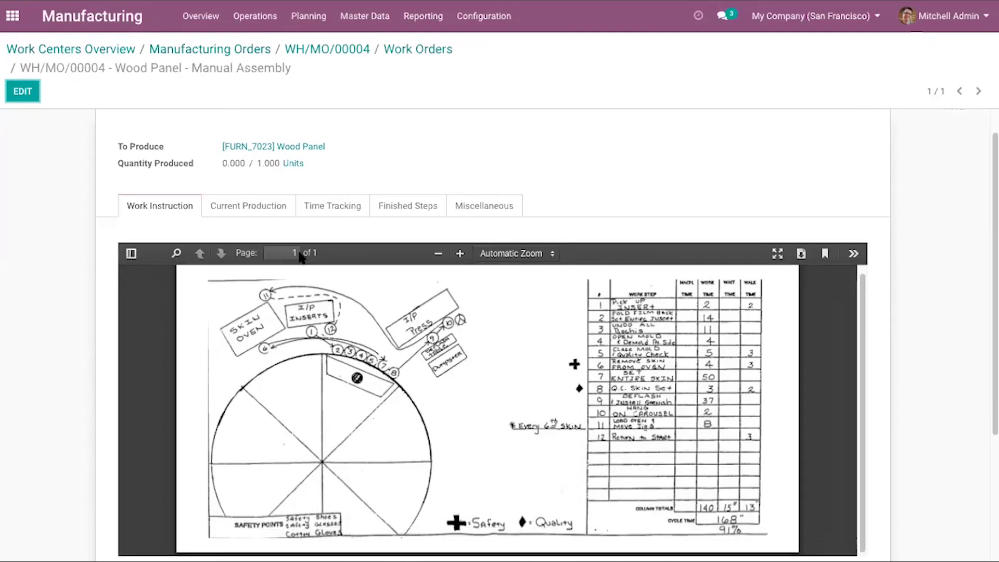
{"action": "scroll", "coordinate": [301, 256], "scroll_direction": "down", "scroll_amount": 2}
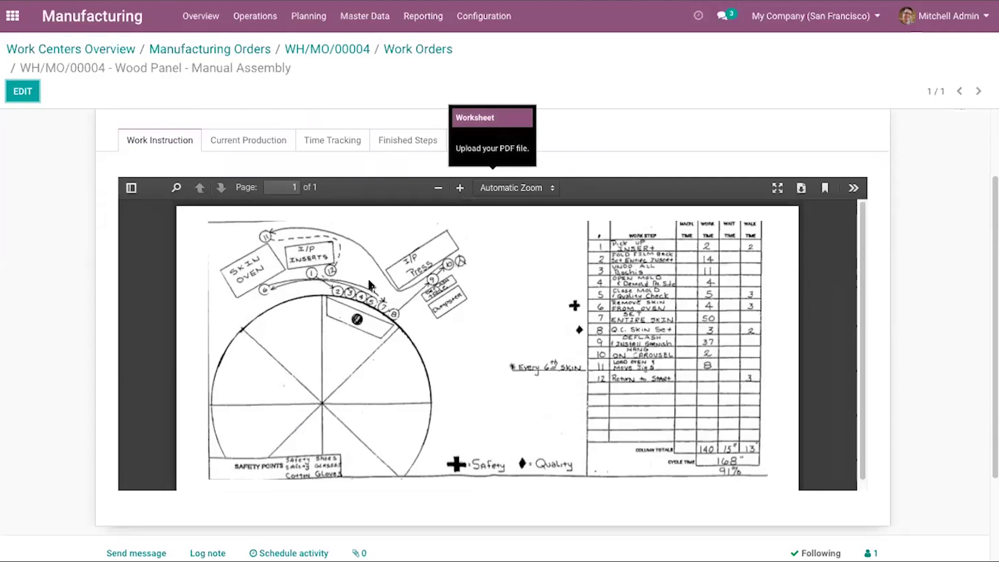
{"action": "scroll", "coordinate": [370, 285], "scroll_direction": "up", "scroll_amount": 3}
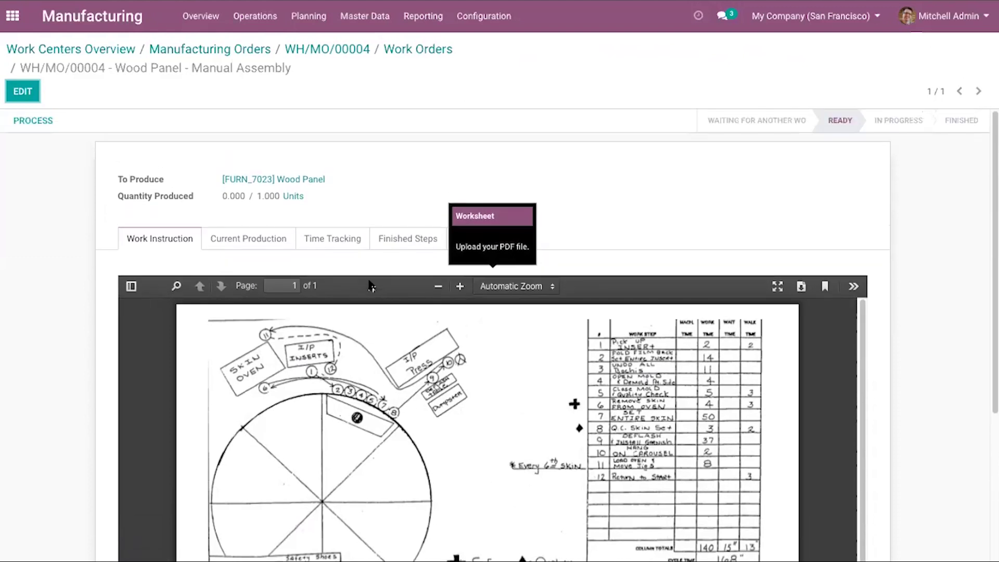
{"action": "scroll", "coordinate": [371, 285], "scroll_direction": "down", "scroll_amount": 1}
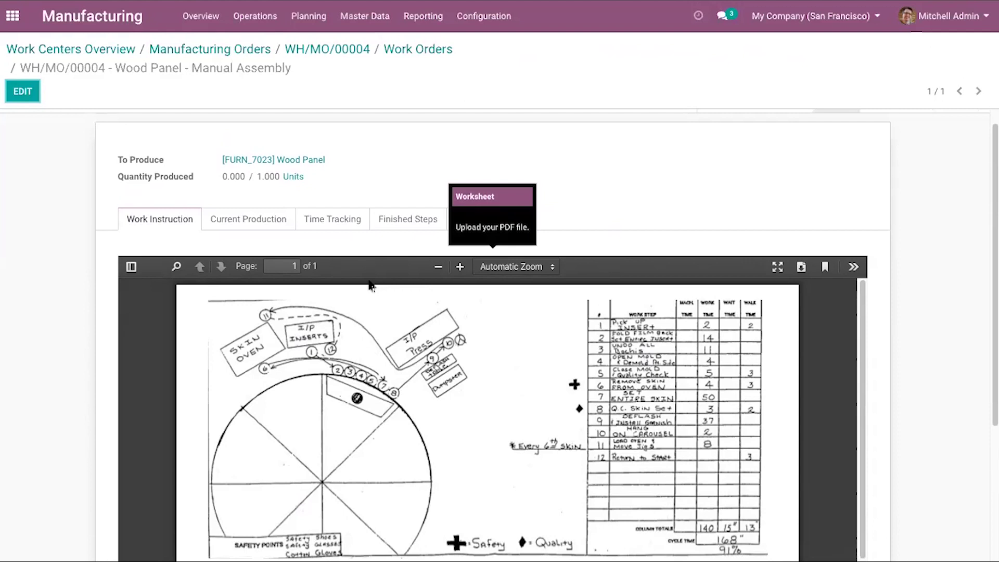
Review the Manual Assembly work order's current production components and its time tracking details
{"action": "left_click", "coordinate": [232, 223]}
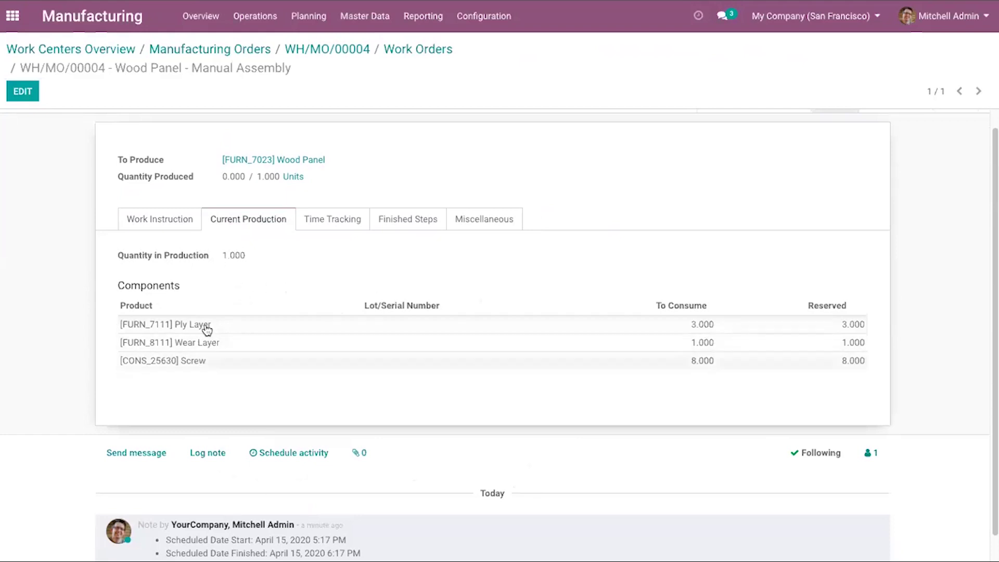
{"action": "left_click", "coordinate": [343, 228]}
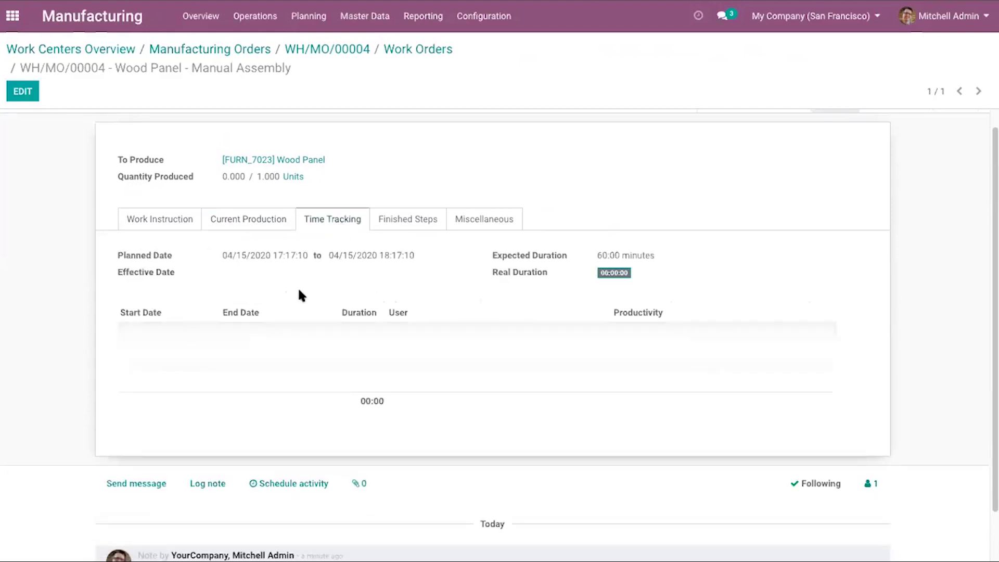
{"action": "scroll", "coordinate": [504, 229], "scroll_direction": "up", "scroll_amount": 1}
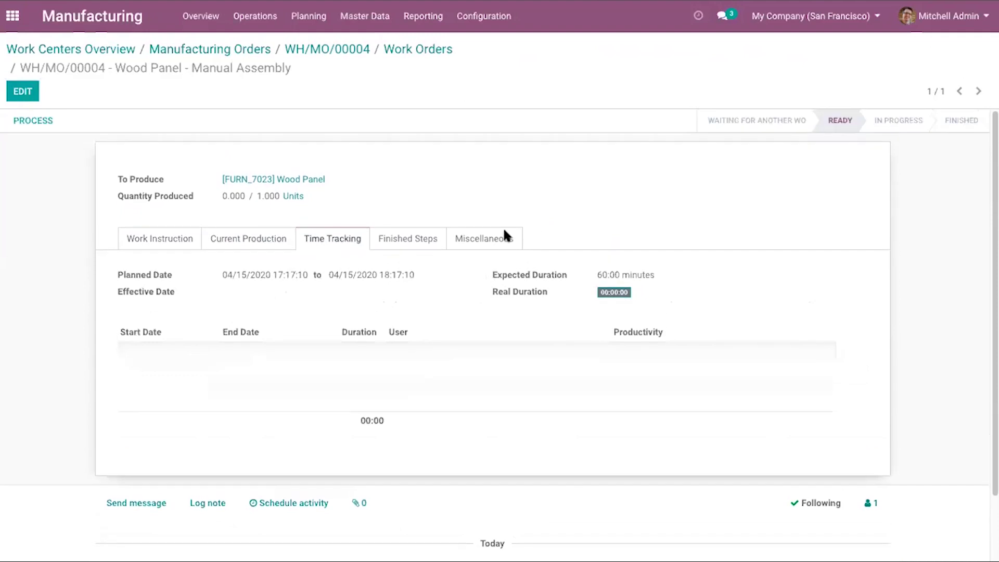
Process the Manual Assembly work order, pausing and resuming its timer, and mark it as done
{"action": "left_click", "coordinate": [43, 120]}
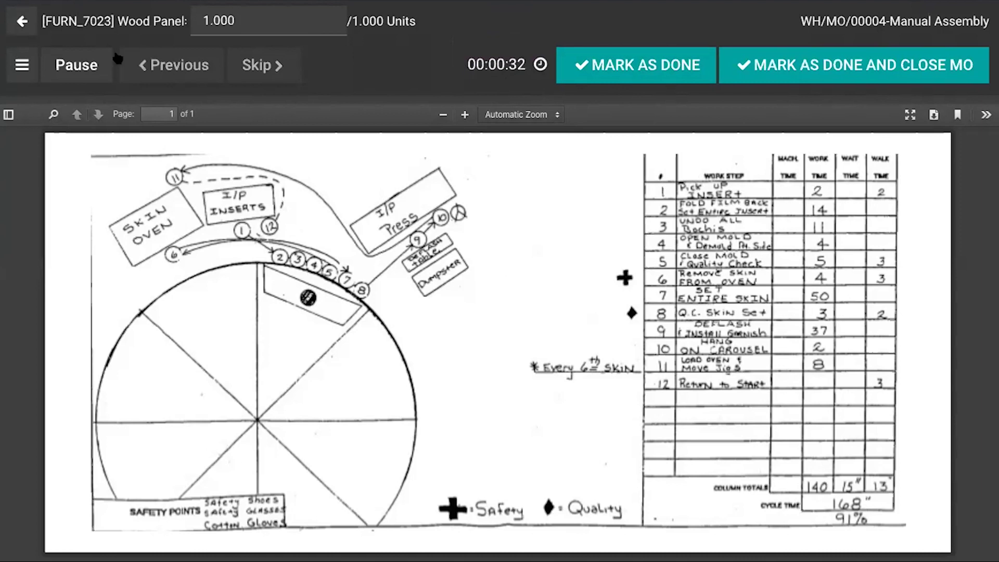
{"action": "left_click", "coordinate": [87, 73]}
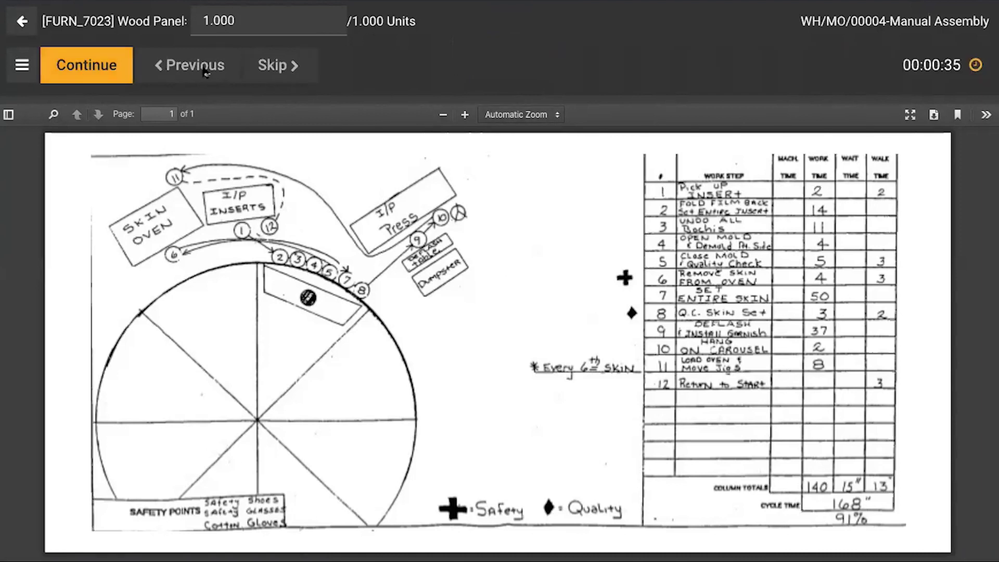
{"action": "left_click", "coordinate": [68, 76]}
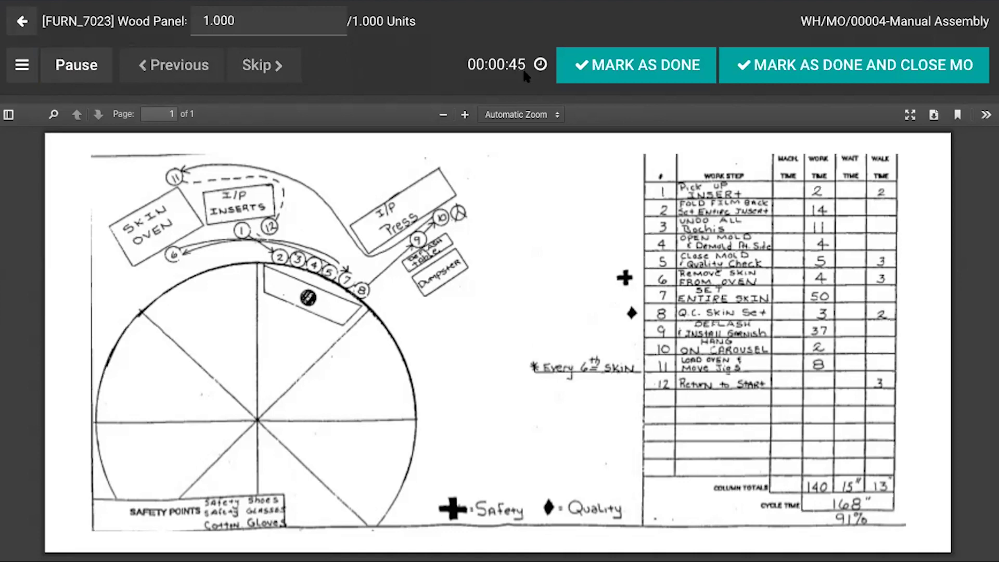
{"action": "left_click", "coordinate": [628, 77]}
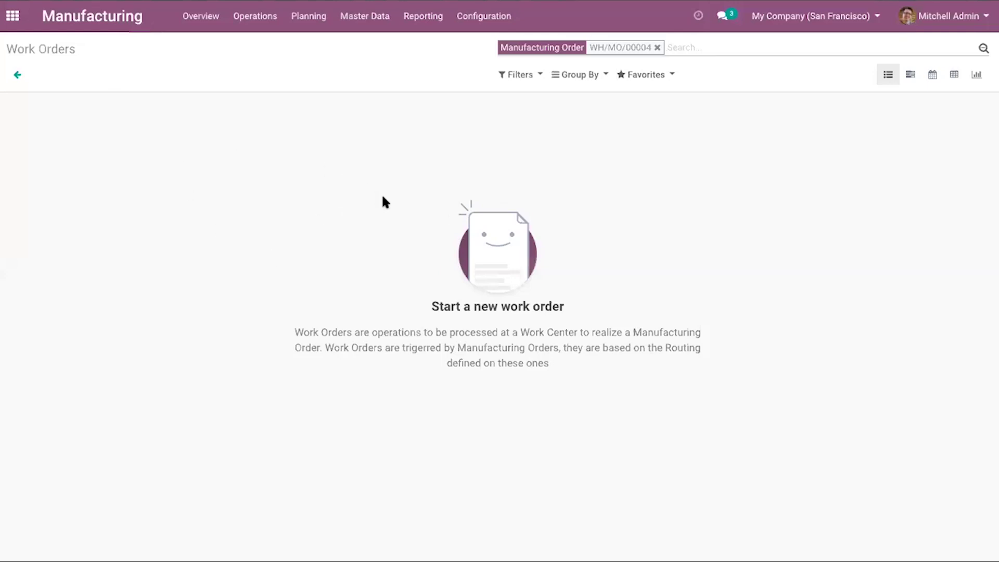
Reopen the Wood Panel manufacturing order from Assembly Line 1's orders and mark it as done
{"action": "scroll", "coordinate": [53, 81], "scroll_direction": "left", "scroll_amount": 3}
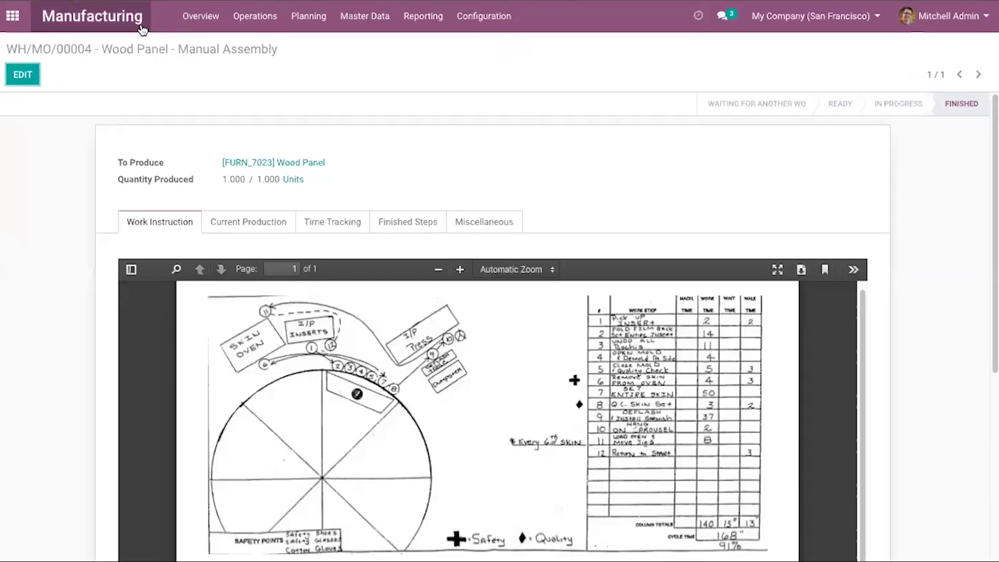
{"action": "left_click", "coordinate": [217, 18]}
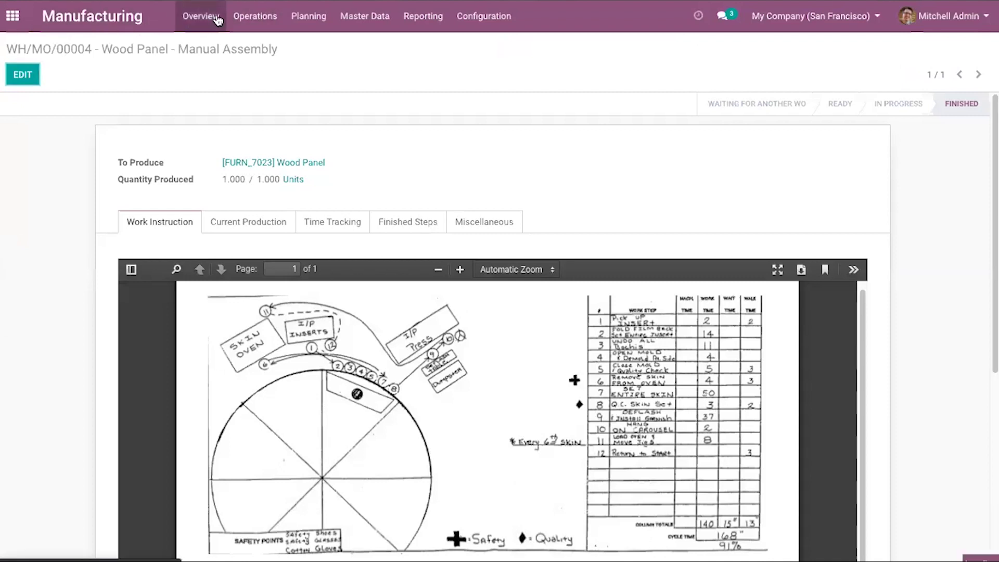
{"action": "left_click", "coordinate": [74, 148]}
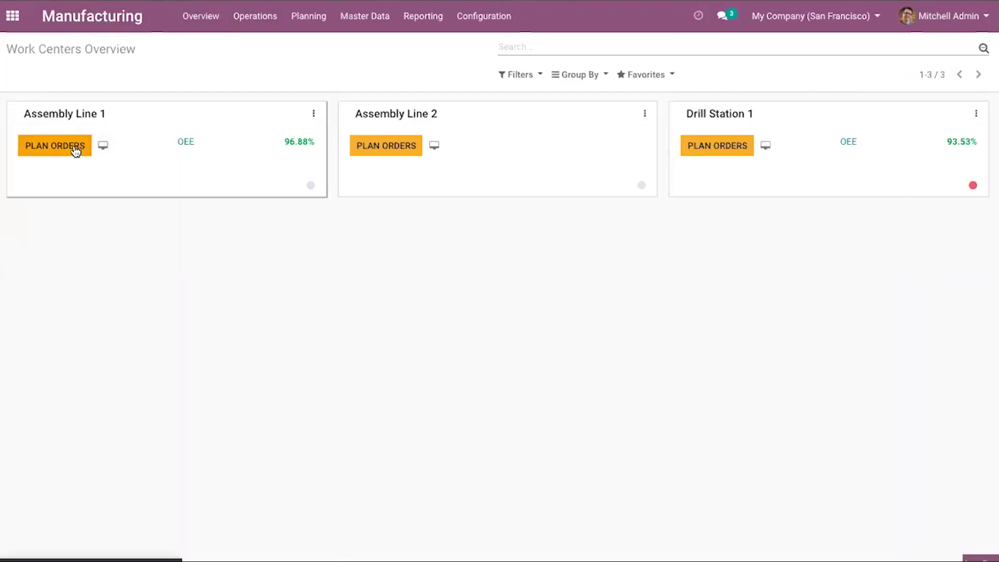
{"action": "left_click", "coordinate": [220, 182]}
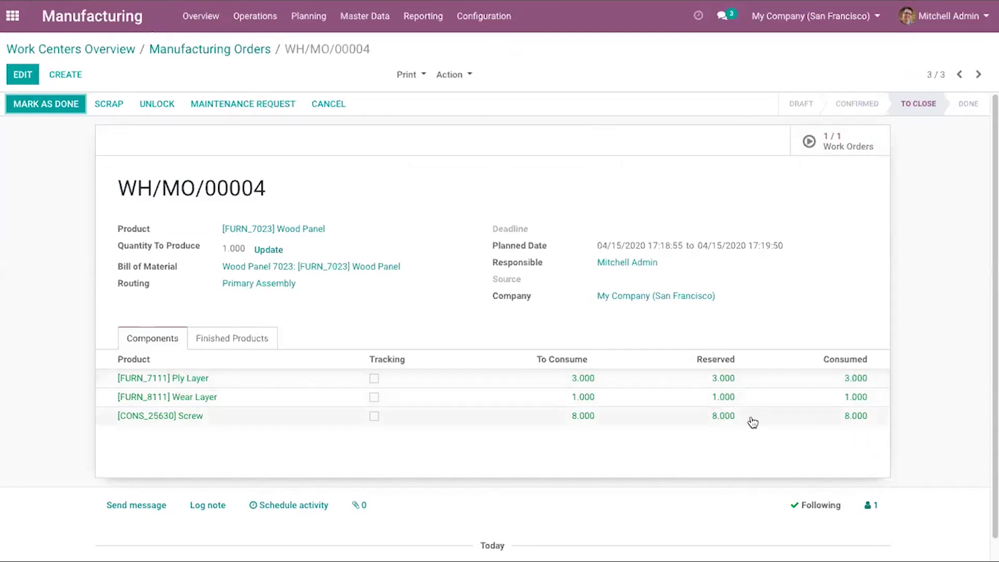
{"action": "left_click", "coordinate": [77, 114]}
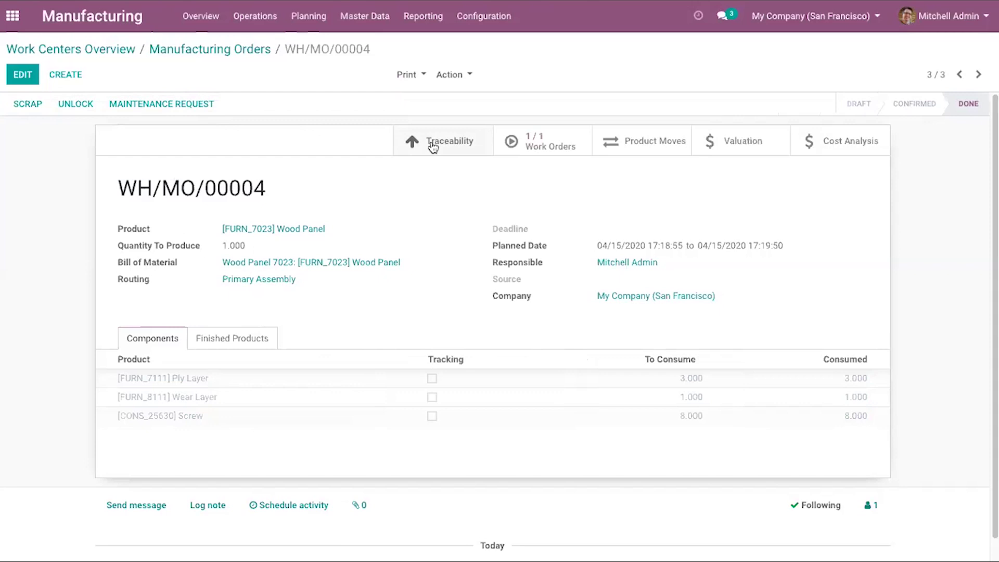
Examine the Wood Panel order's traceability report with its component lines expanded, checking the source and destination locations, and return to the order
{"action": "left_click", "coordinate": [456, 143]}
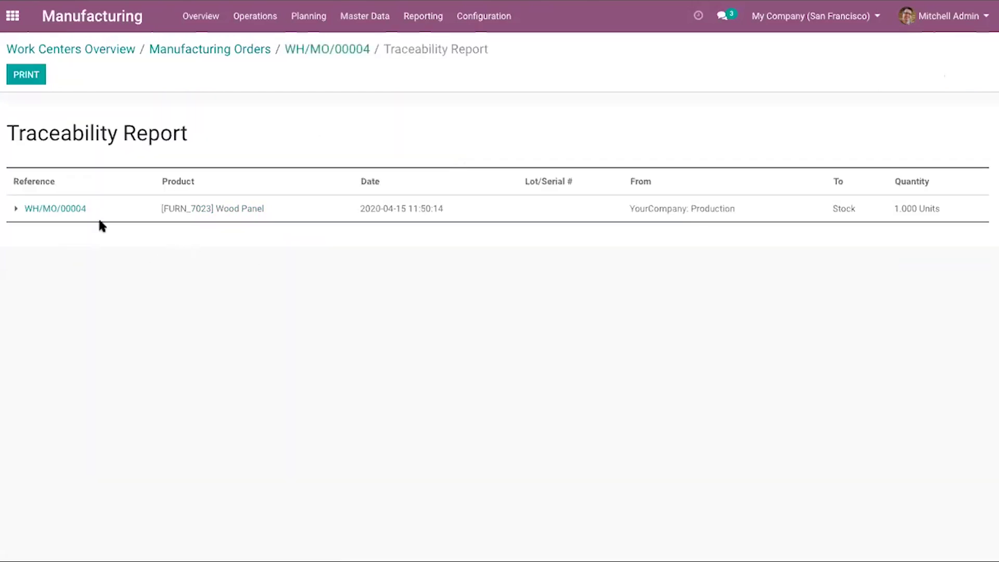
{"action": "left_click", "coordinate": [16, 208]}
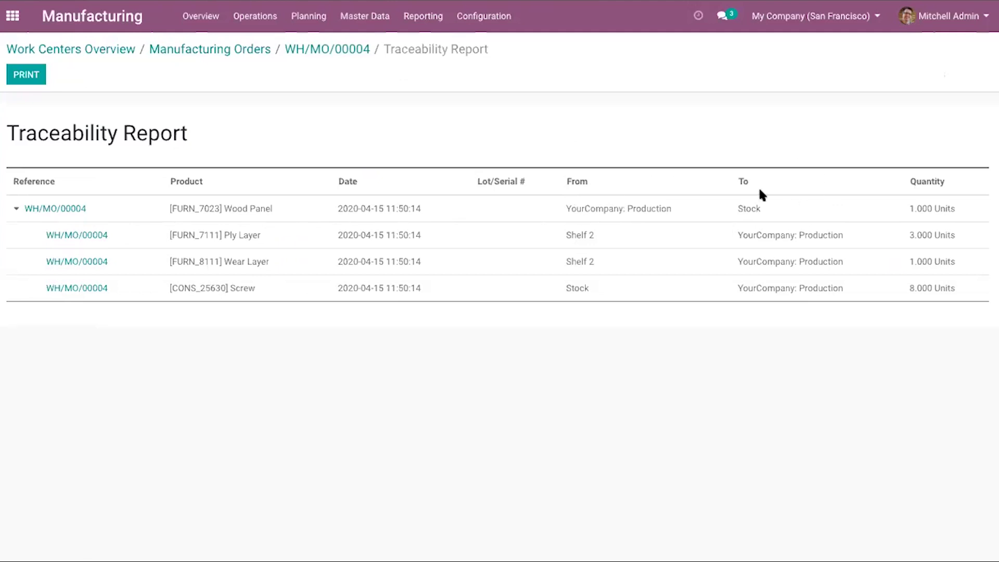
{"action": "double_click", "coordinate": [746, 207]}
{"action": "left_click", "coordinate": [239, 242]}
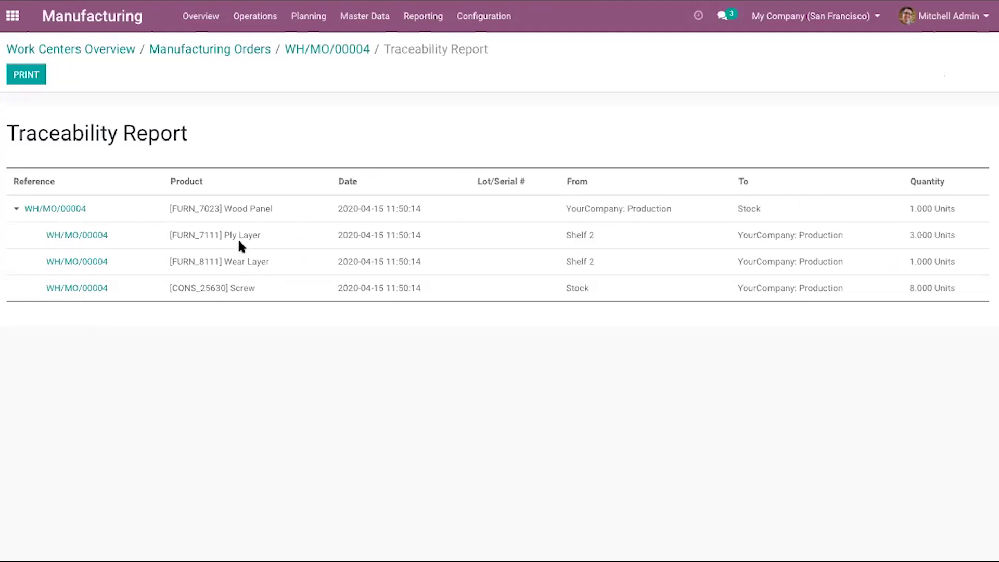
{"action": "triple_click", "coordinate": [587, 234]}
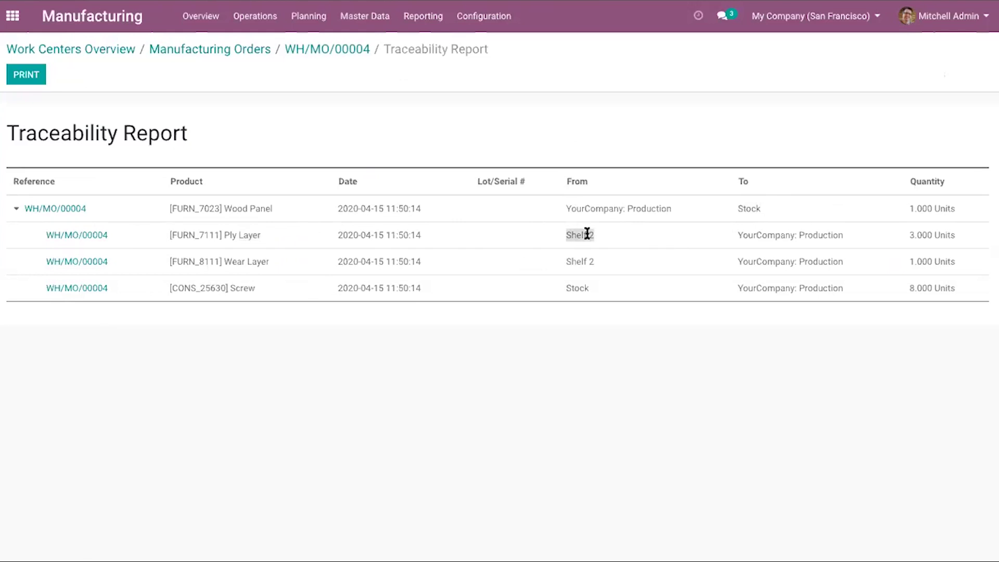
{"action": "double_click", "coordinate": [810, 236]}
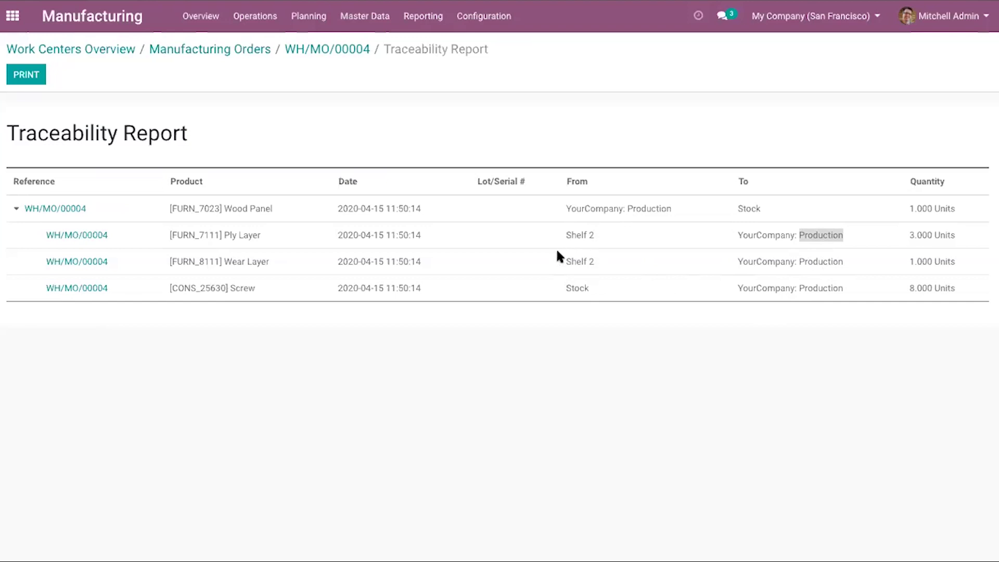
{"action": "triple_click", "coordinate": [632, 208]}
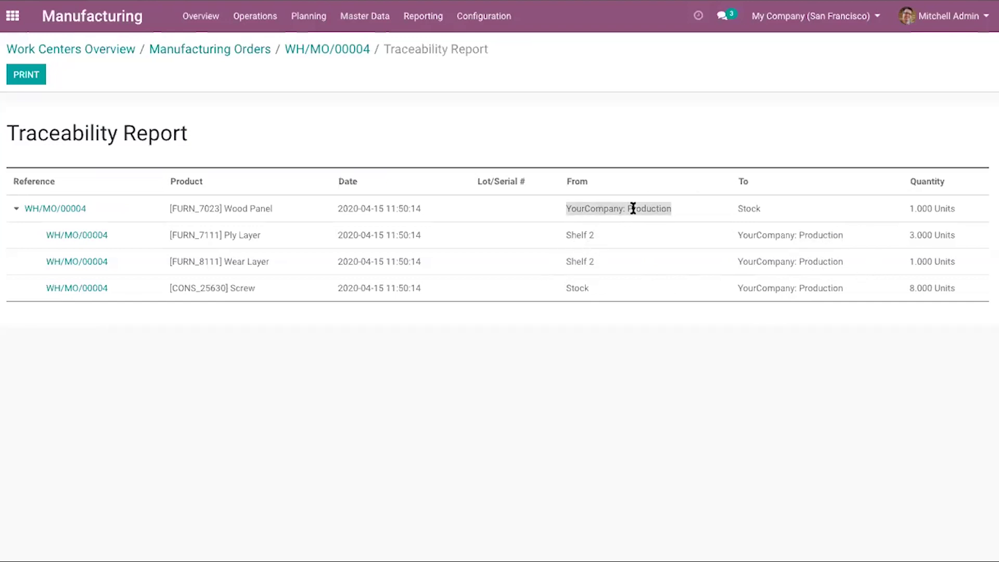
{"action": "left_click", "coordinate": [339, 49]}
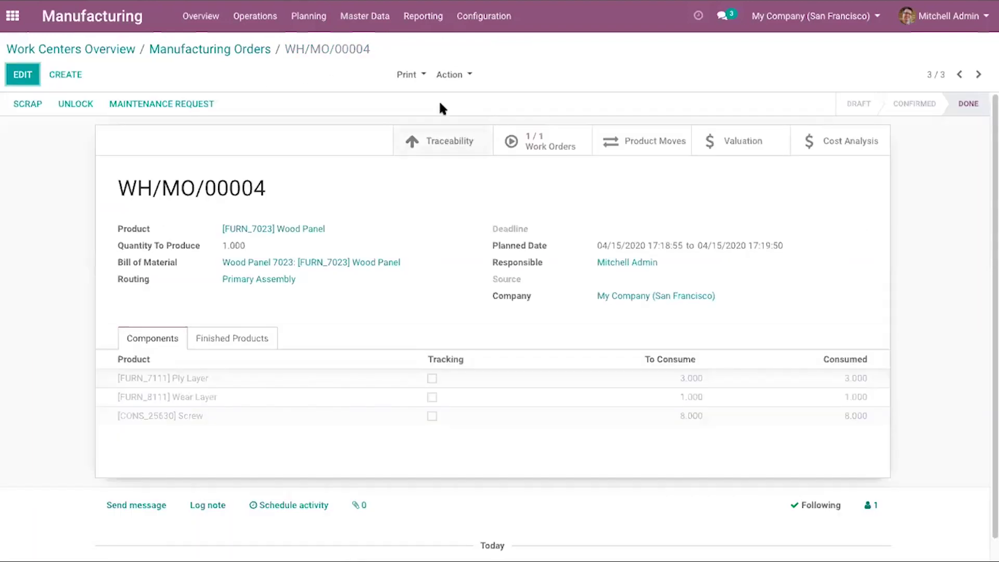
Review the completed Wood Panel order's work orders, product moves and stock valuation, returning to the order after each
{"action": "left_click", "coordinate": [557, 154]}
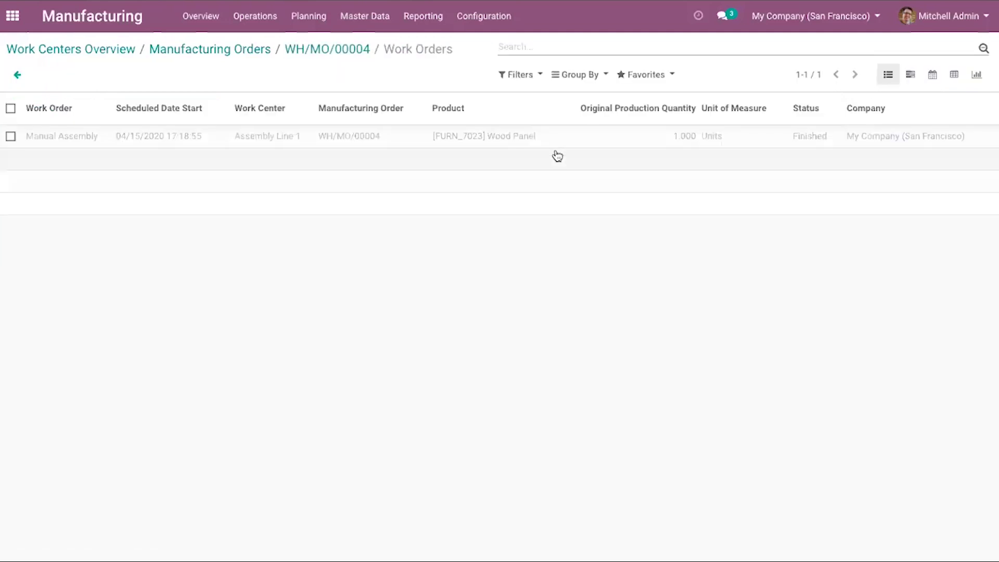
{"action": "left_click", "coordinate": [363, 51]}
{"action": "left_click", "coordinate": [643, 143]}
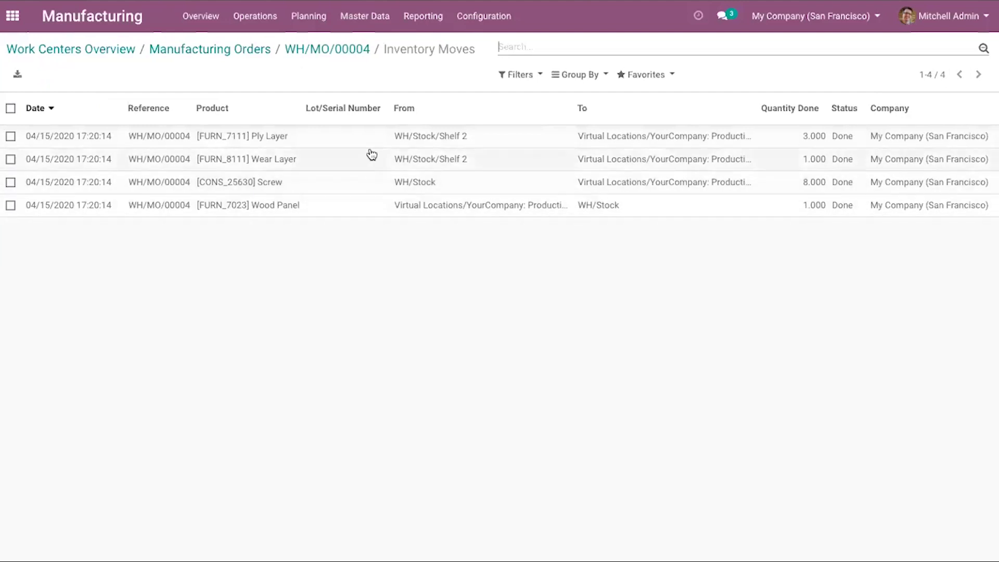
{"action": "left_click", "coordinate": [329, 57]}
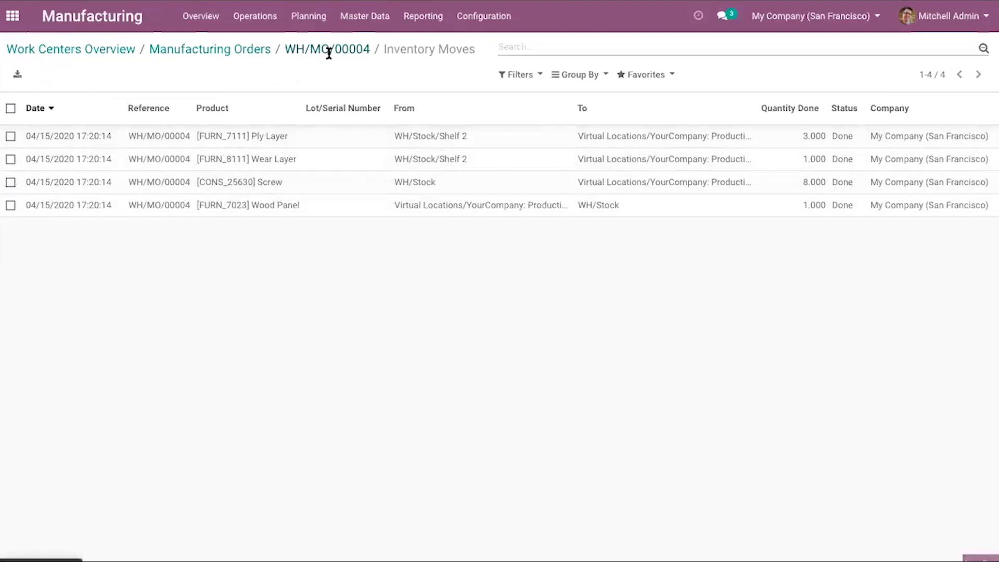
{"action": "left_click", "coordinate": [735, 144]}
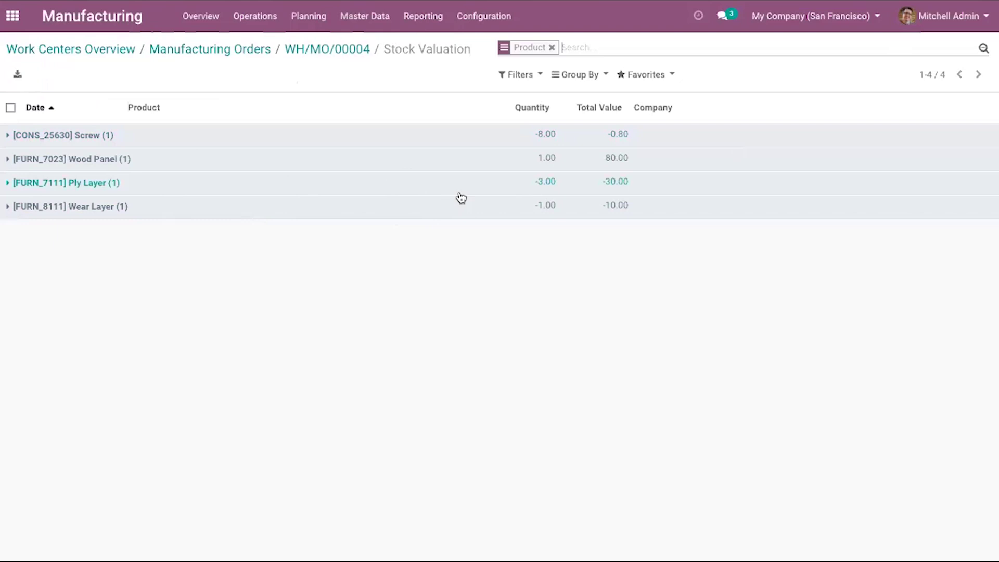
{"action": "left_click", "coordinate": [329, 42]}
Examine the order's cost analysis, covering component costs, Manual Assembly working time and hourly cost, and unit cost, and return to the order
{"action": "left_click", "coordinate": [851, 141]}
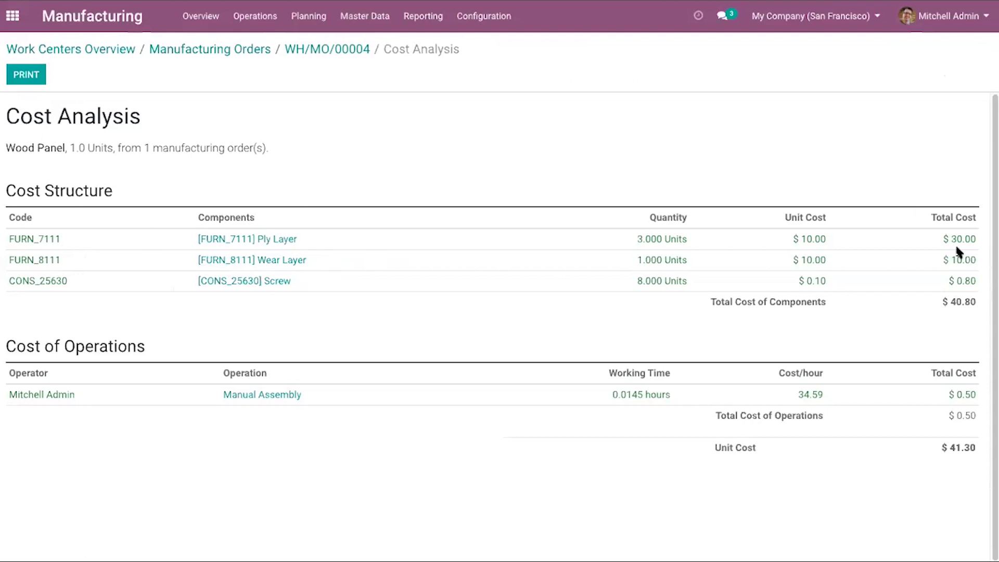
{"action": "triple_click", "coordinate": [954, 301]}
{"action": "triple_click", "coordinate": [954, 303]}
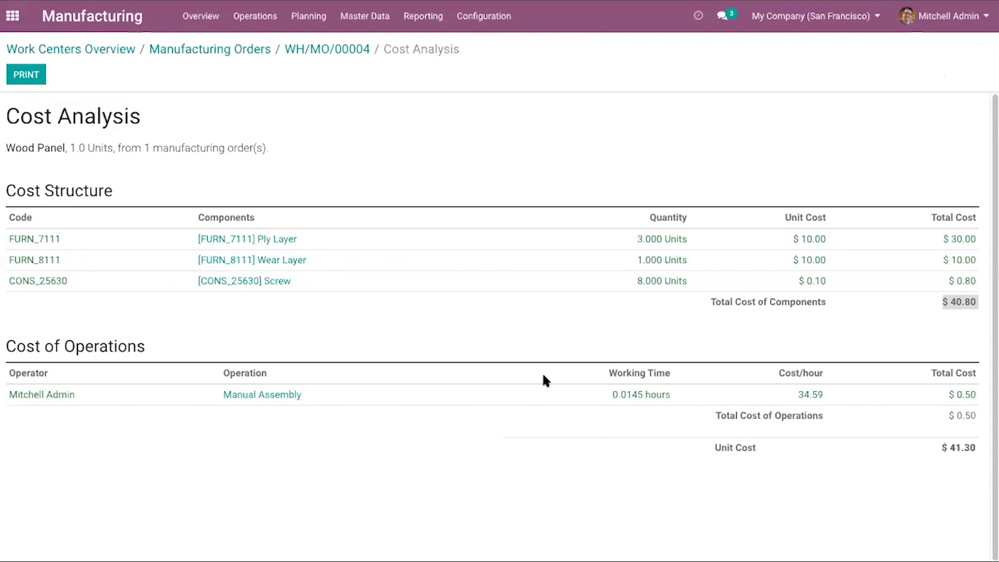
{"action": "left_click", "coordinate": [459, 321]}
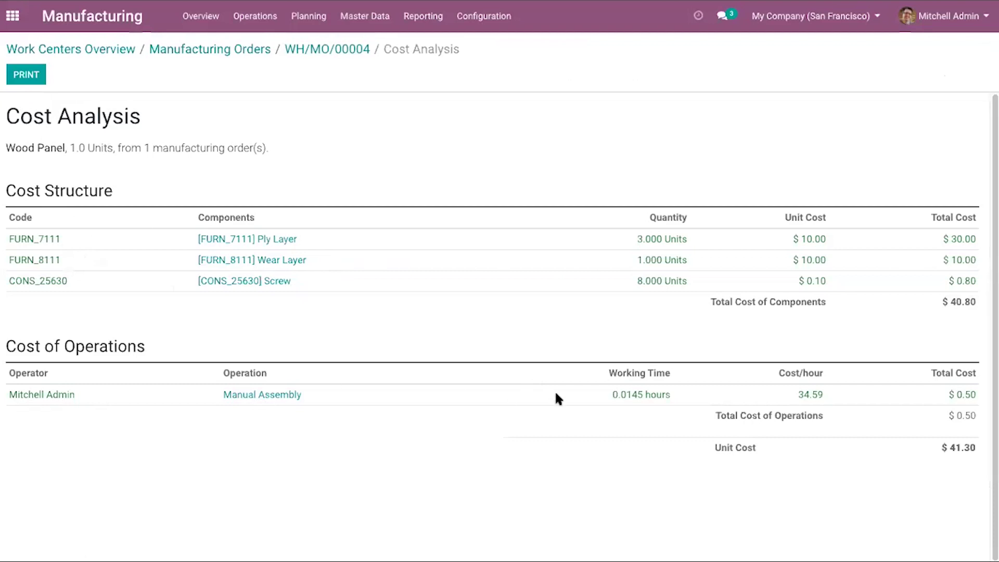
{"action": "triple_click", "coordinate": [643, 397]}
{"action": "triple_click", "coordinate": [806, 396]}
{"action": "triple_click", "coordinate": [957, 448]}
{"action": "left_click", "coordinate": [352, 53]}
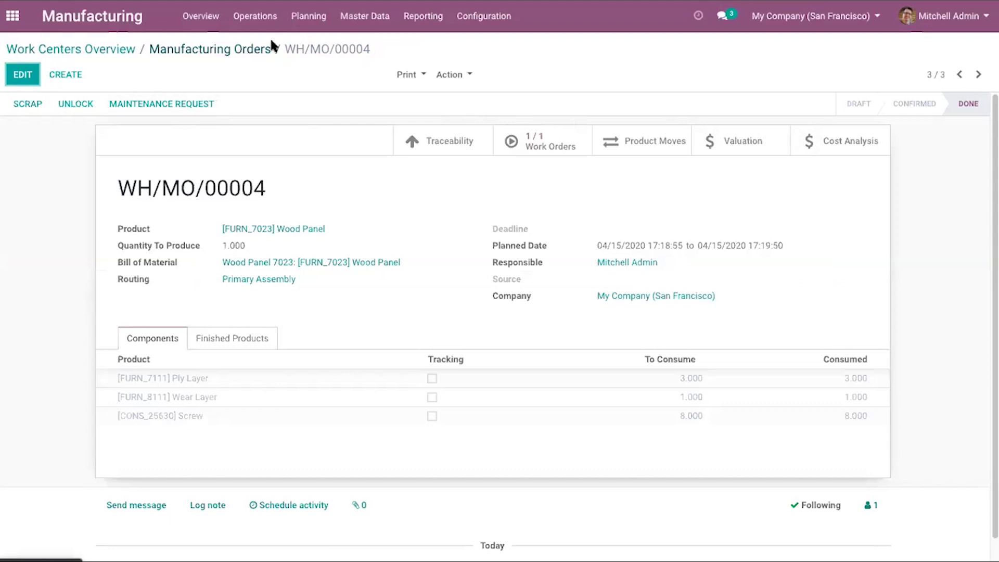
Generate the Production Order report for the Wood Panel order, view it, and return to the order
{"action": "left_click", "coordinate": [423, 76]}
{"action": "left_click", "coordinate": [447, 99]}
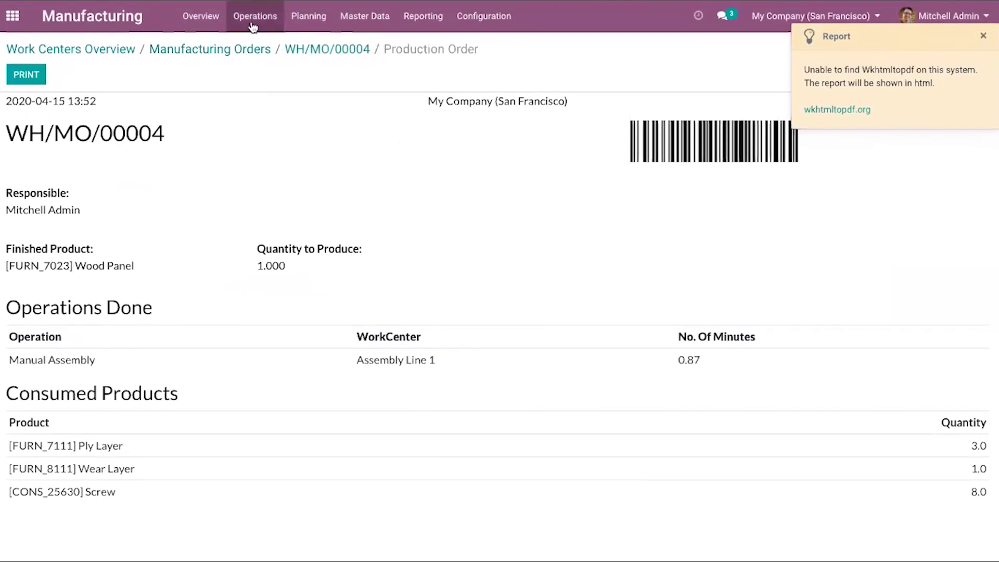
{"action": "left_click", "coordinate": [324, 48]}
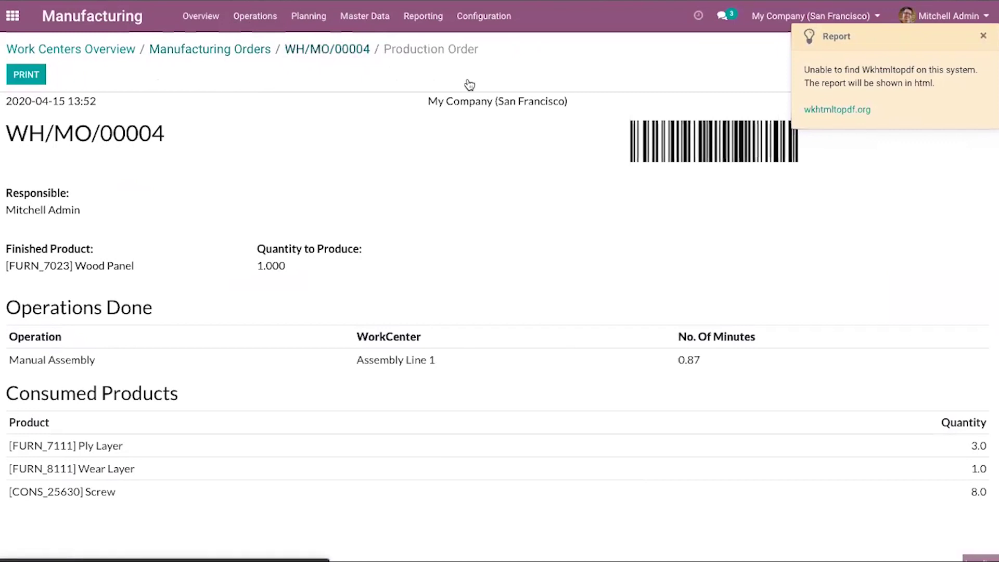
Print the Finished Product Label (ZPL) for the Wood Panel order, open the downloaded text file, and dismiss the report notification
{"action": "left_click", "coordinate": [448, 77]}
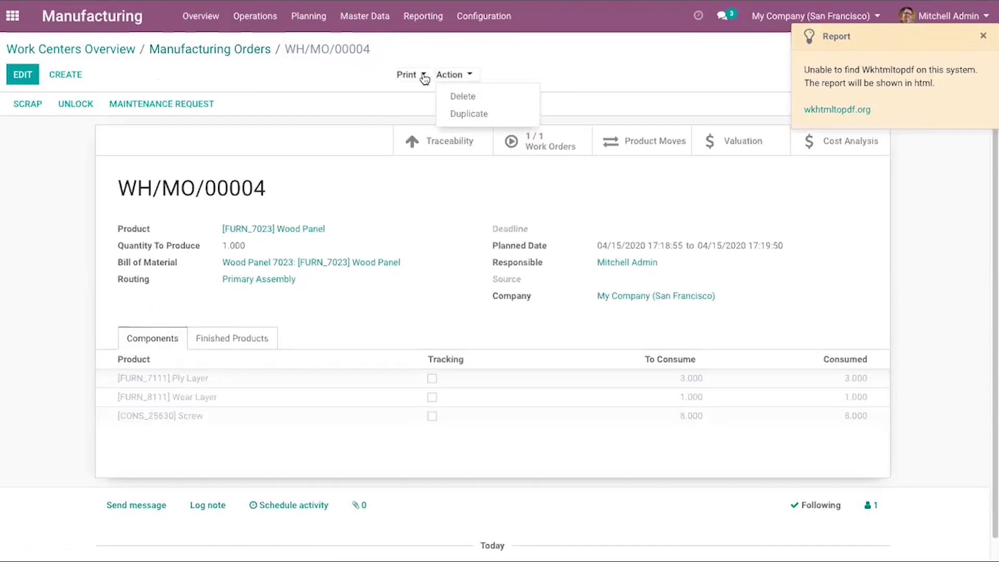
{"action": "left_click", "coordinate": [422, 74]}
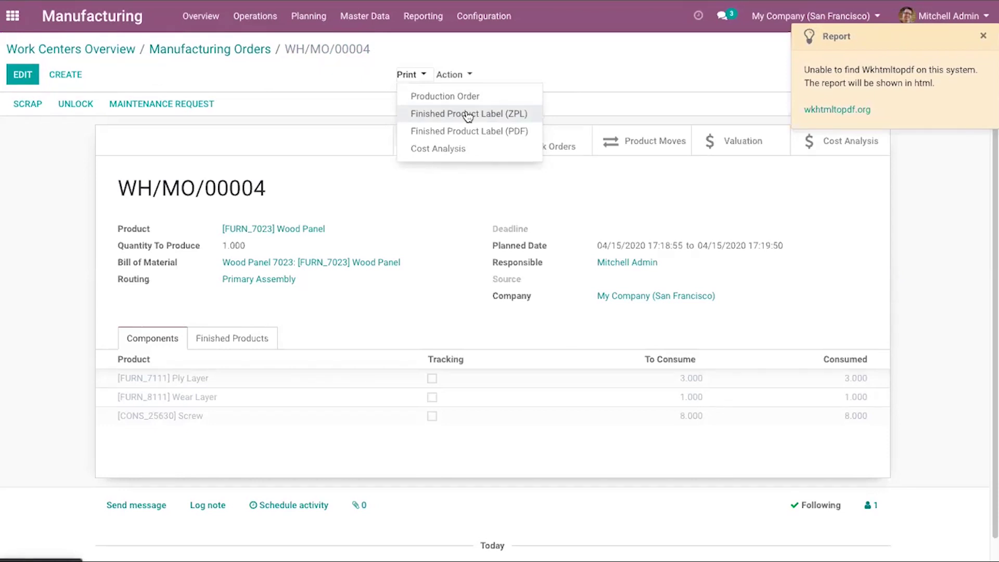
{"action": "left_click", "coordinate": [487, 115]}
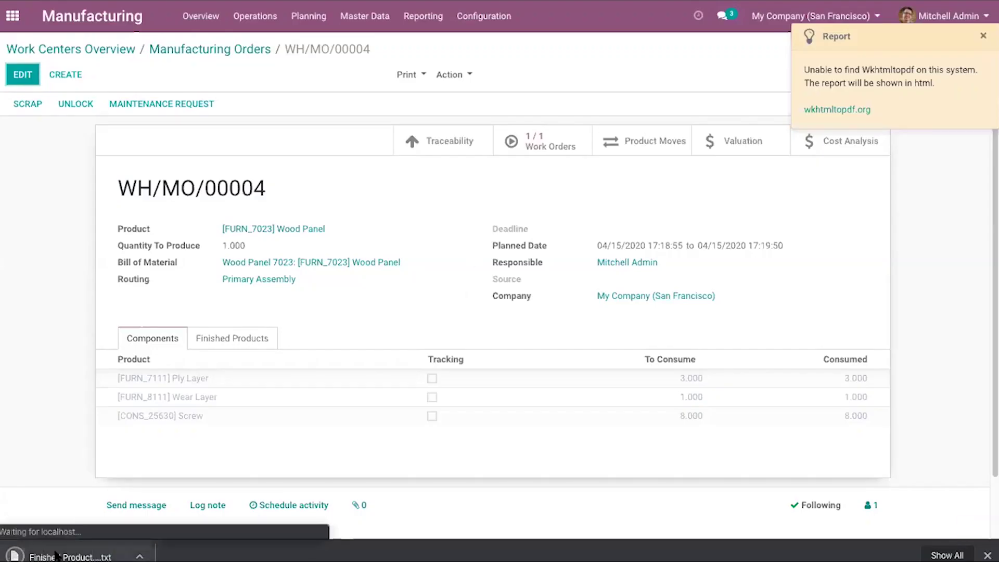
{"action": "left_click", "coordinate": [56, 556]}
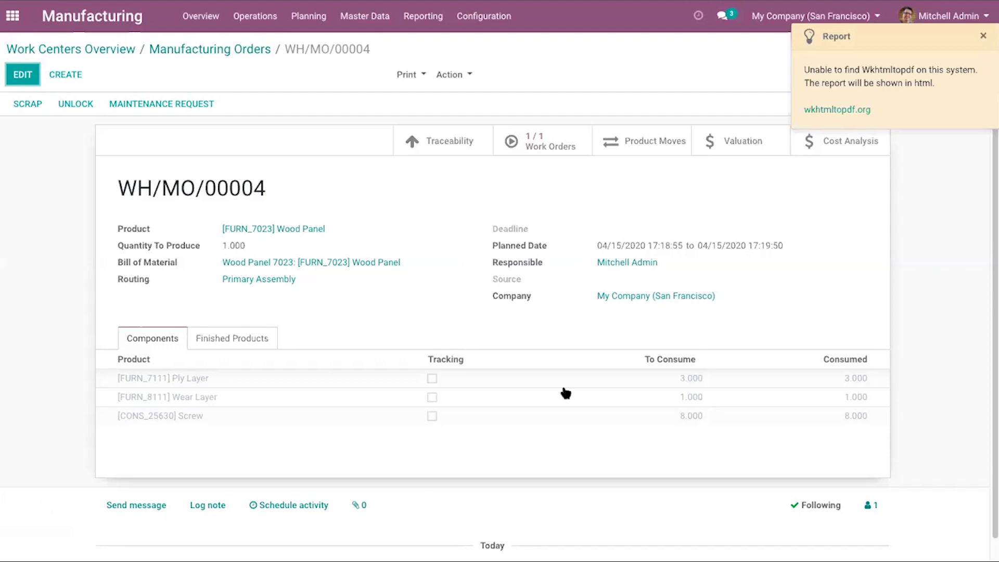
{"action": "left_click", "coordinate": [984, 36]}
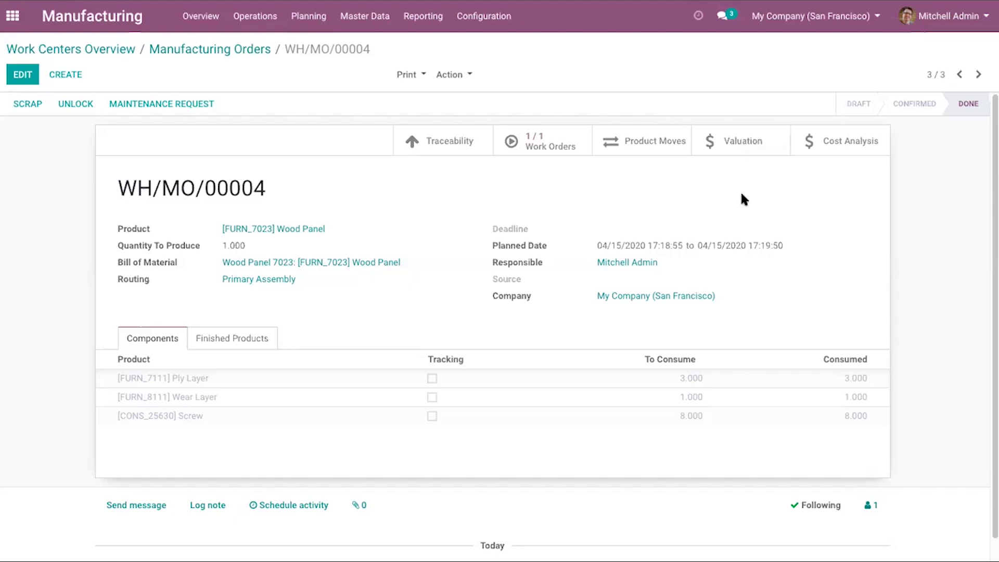
View the list of manufacturing orders filtered to those still to do
{"action": "left_click", "coordinate": [245, 50]}
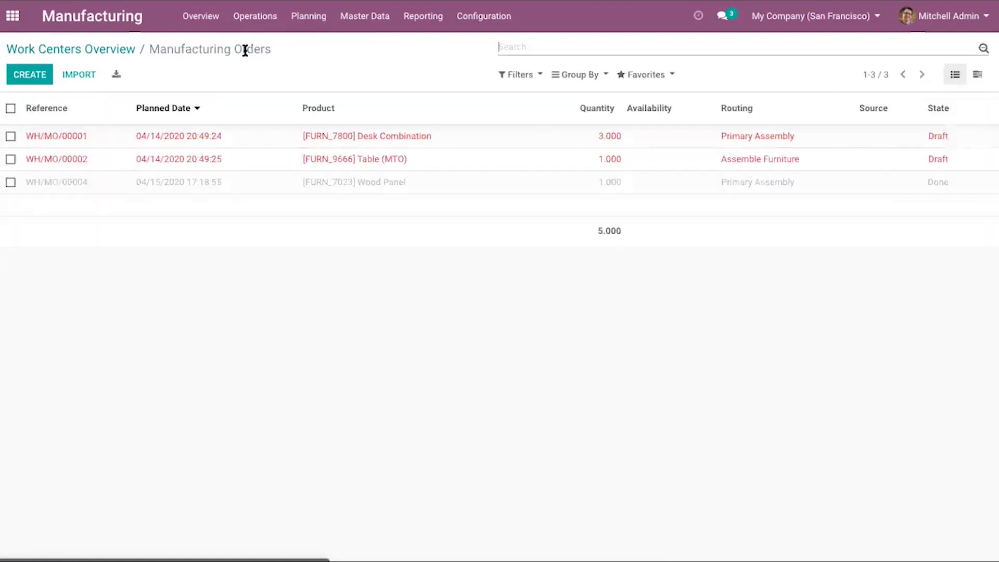
{"action": "left_click", "coordinate": [248, 20]}
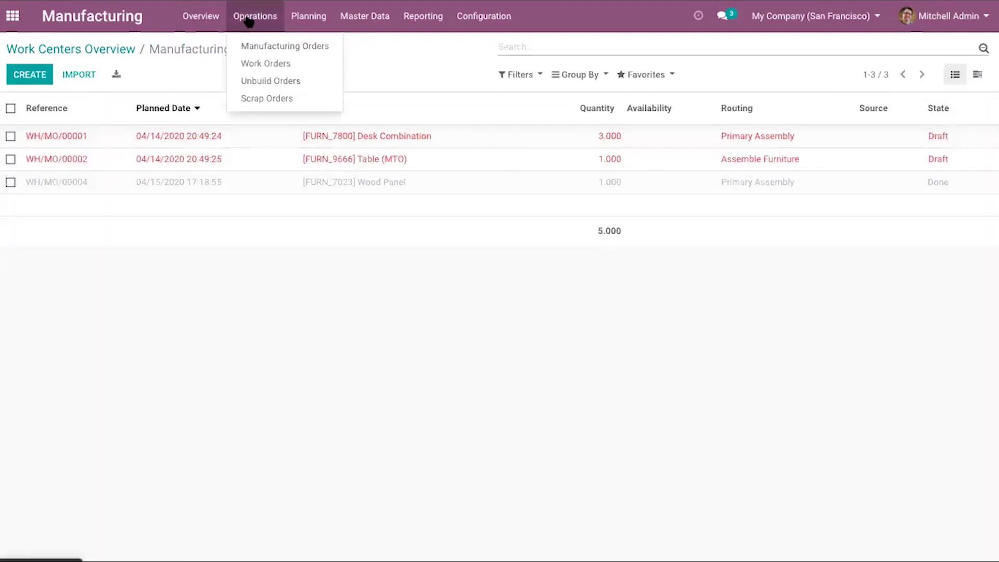
{"action": "left_click", "coordinate": [256, 46]}
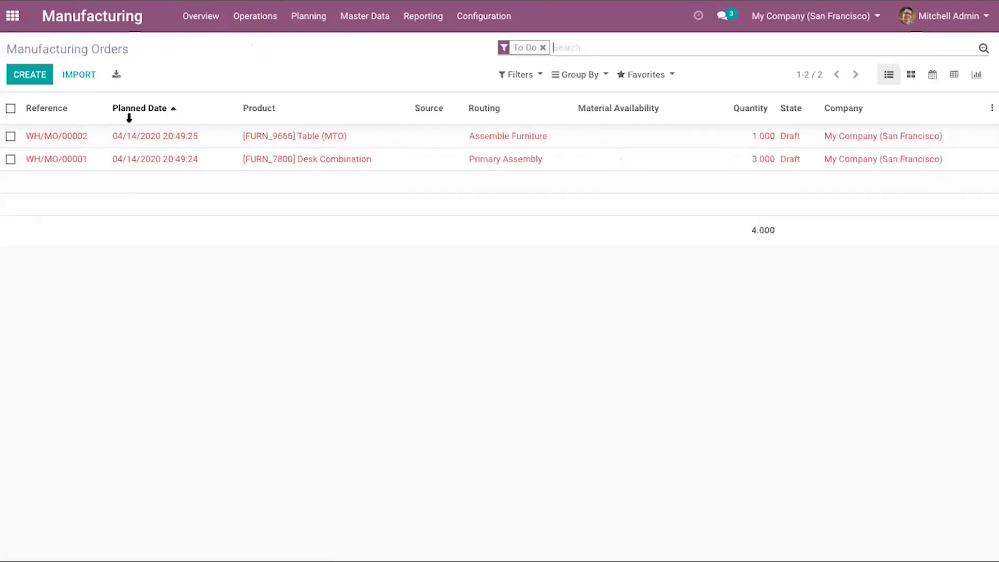
List all work orders regardless of status by removing the In Progress or Ready or Pending filter
{"action": "left_click", "coordinate": [255, 18]}
{"action": "left_click", "coordinate": [278, 63]}
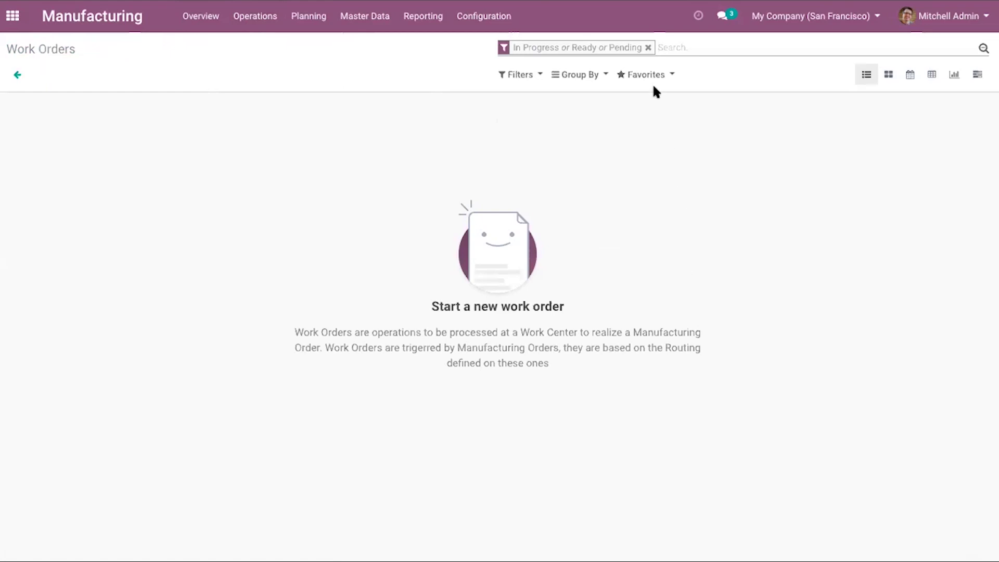
{"action": "left_click", "coordinate": [648, 48]}
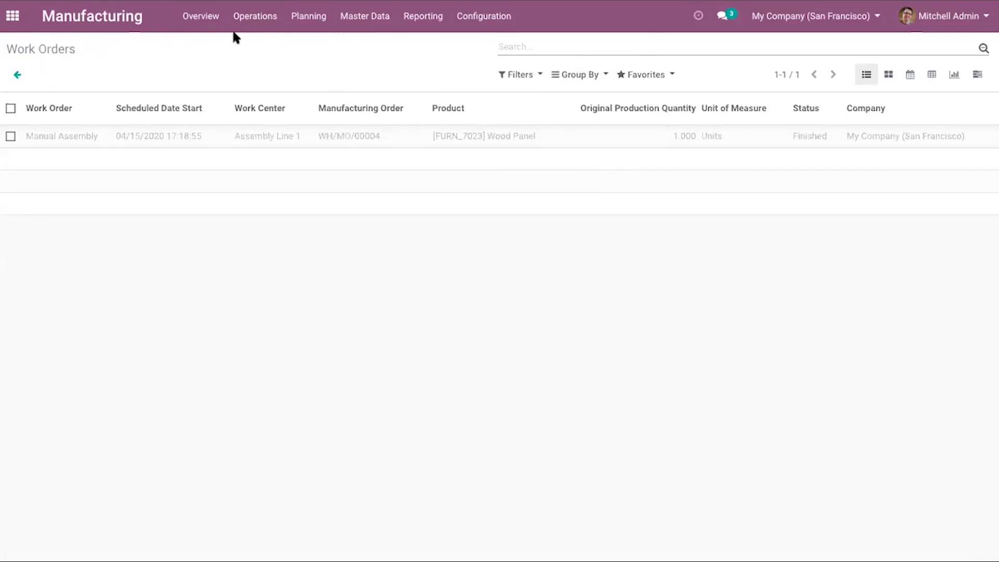
Create a new unbuild order for the product [FURN_7023] Wood Panel, keeping the quantity at 1.00
{"action": "left_click", "coordinate": [249, 27]}
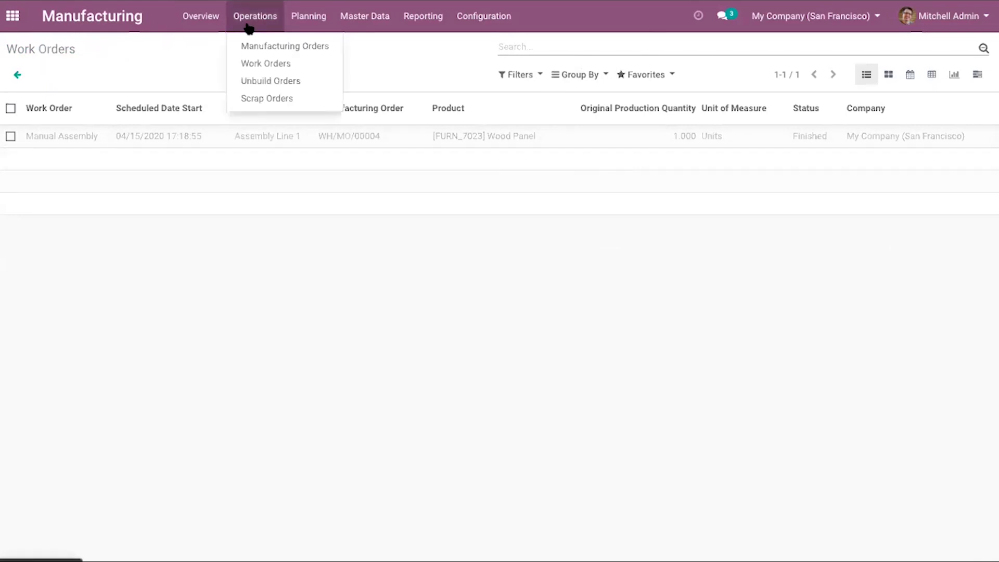
{"action": "left_click", "coordinate": [287, 82]}
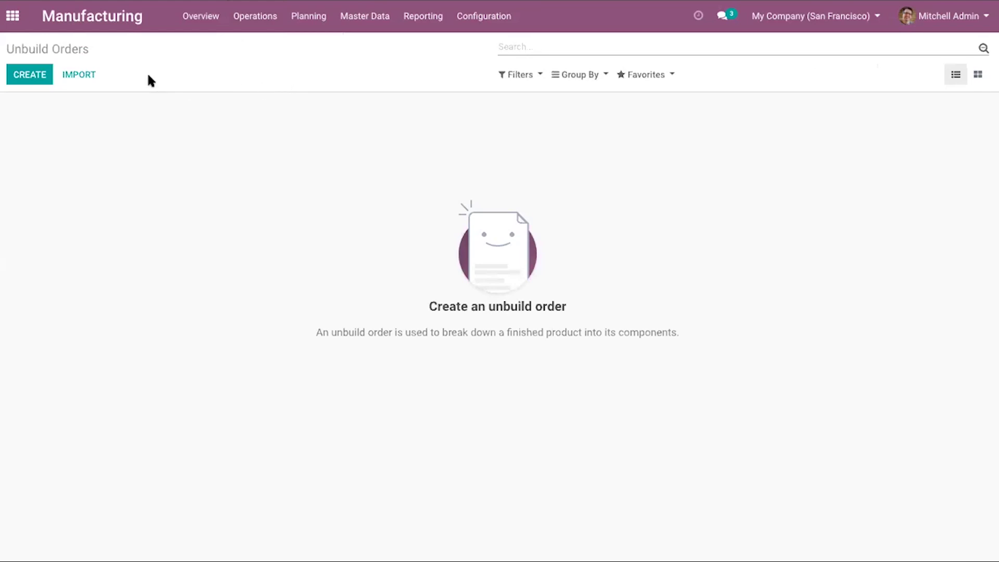
{"action": "left_click", "coordinate": [42, 80]}
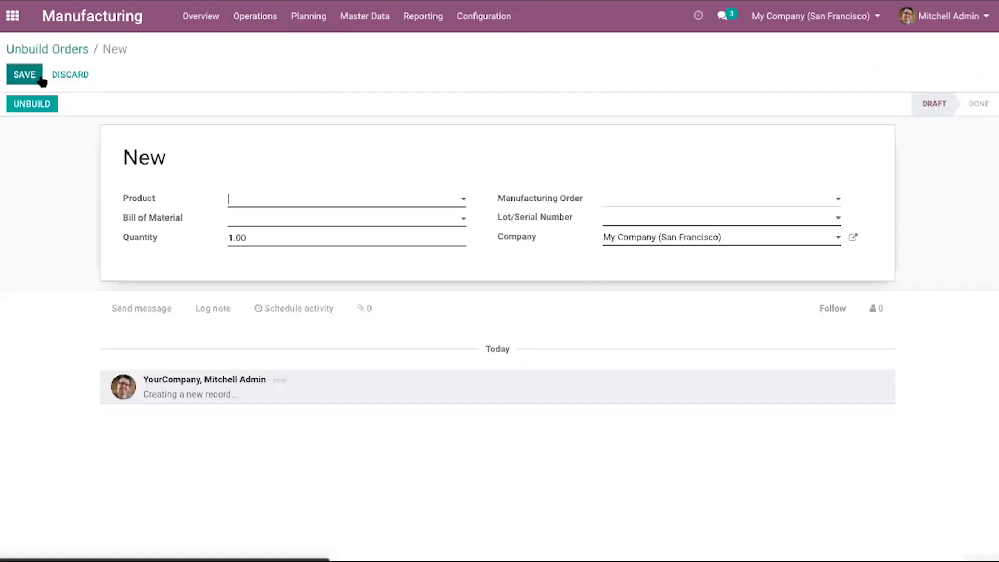
{"action": "left_click", "coordinate": [315, 204]}
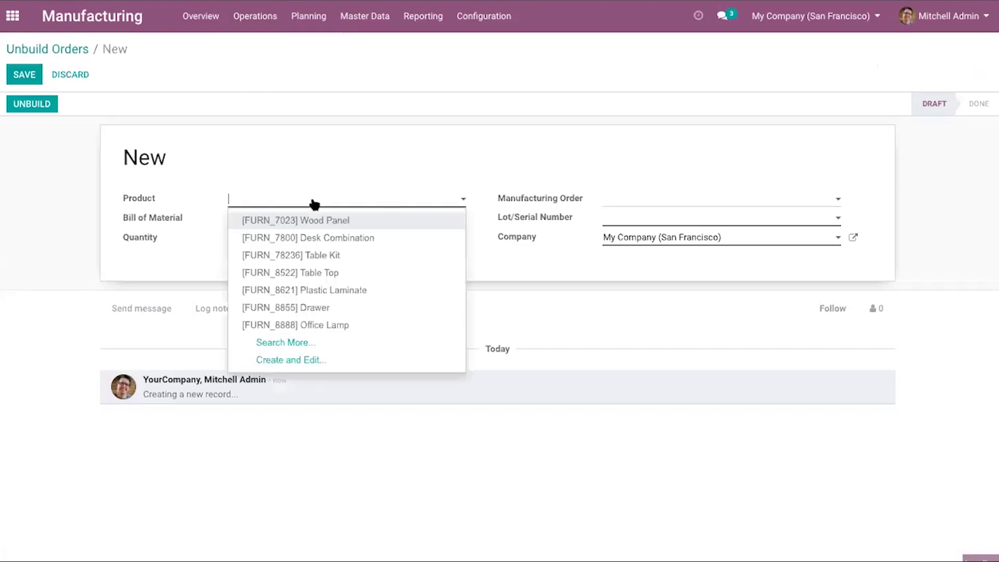
{"action": "left_click", "coordinate": [327, 221]}
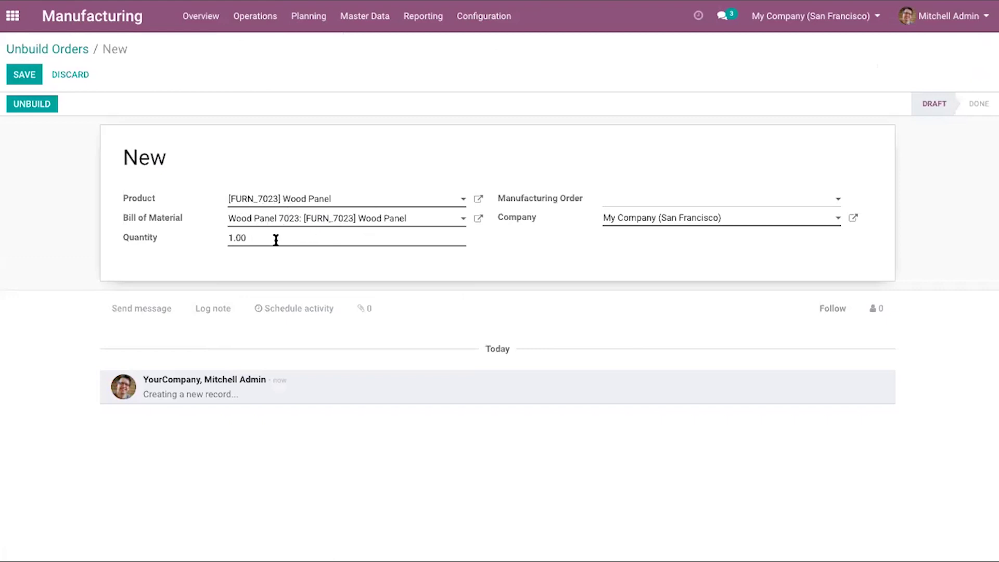
{"action": "left_click", "coordinate": [373, 236]}
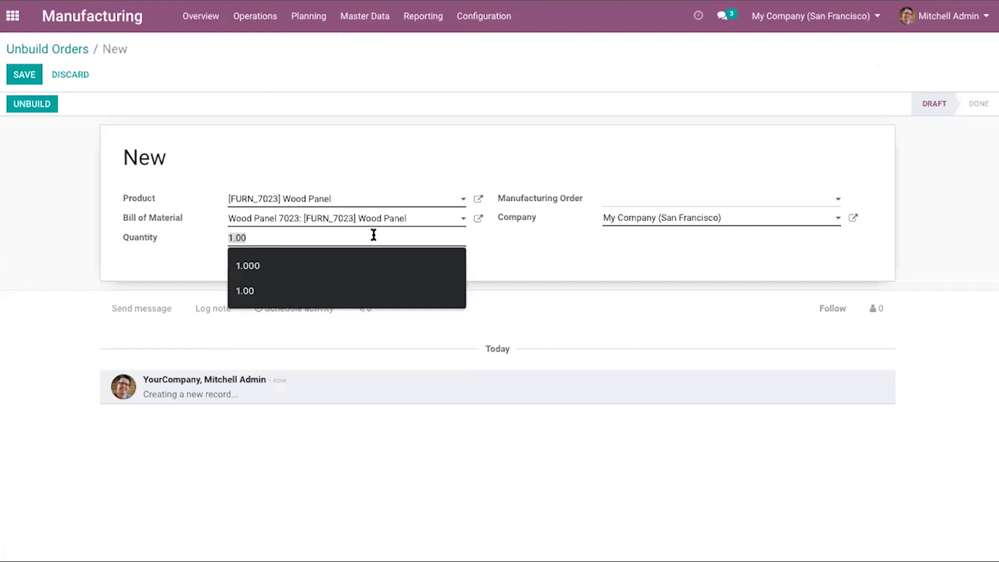
{"action": "left_click", "coordinate": [498, 252]}
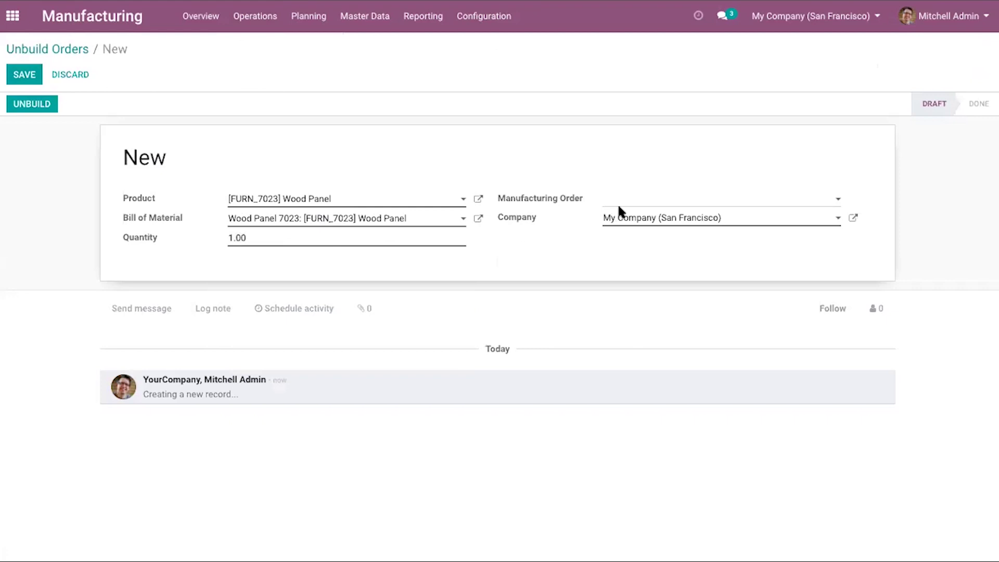
Link the unbuild order to the finished Wood Panel manufacturing order and run the unbuild
{"action": "left_click", "coordinate": [658, 200]}
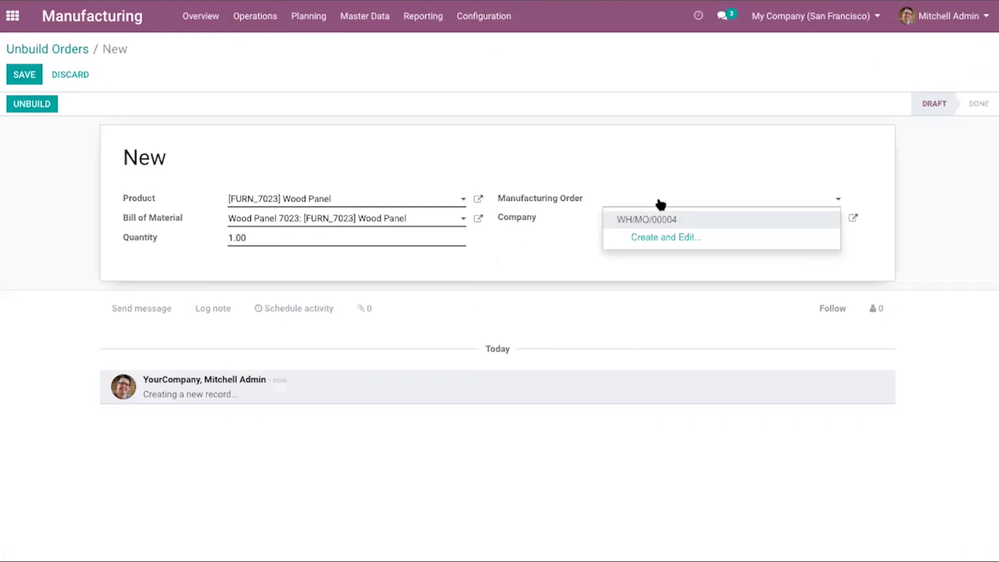
{"action": "left_click", "coordinate": [642, 225]}
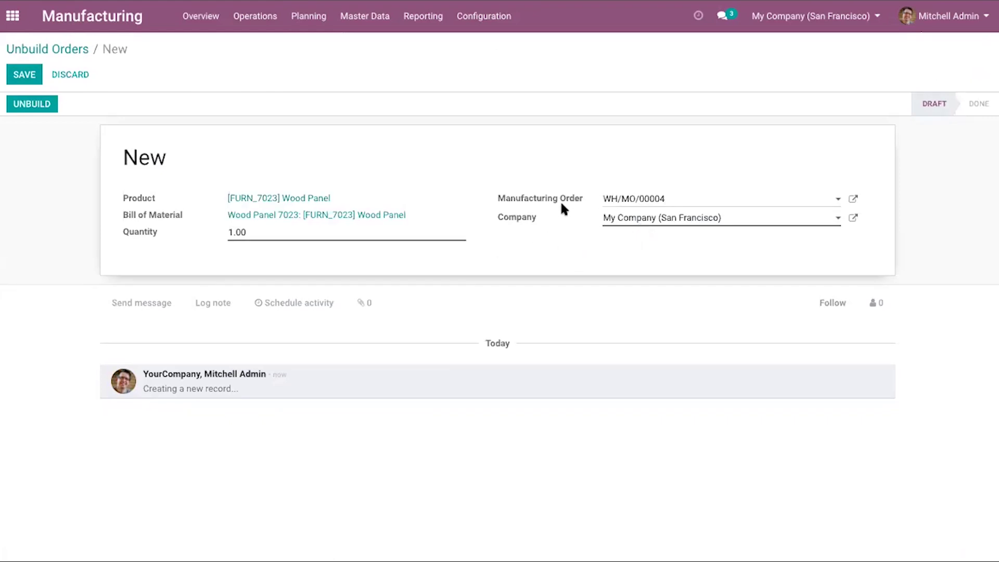
{"action": "double_click", "coordinate": [675, 200]}
{"action": "left_click", "coordinate": [31, 103]}
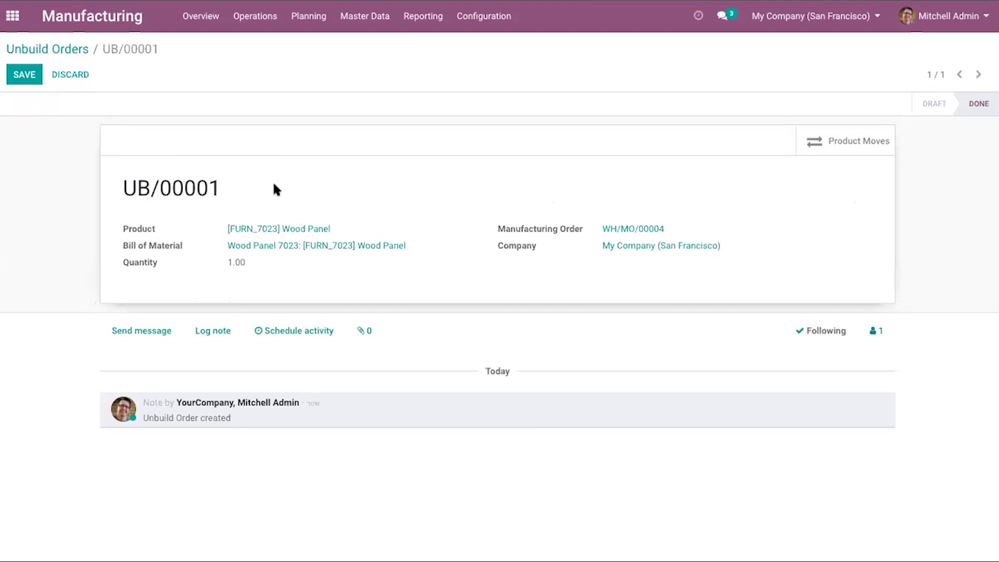
Review the product moves of the Wood Panel unbuild order and return to the order
{"action": "left_click", "coordinate": [288, 246]}
{"action": "left_click", "coordinate": [827, 140]}
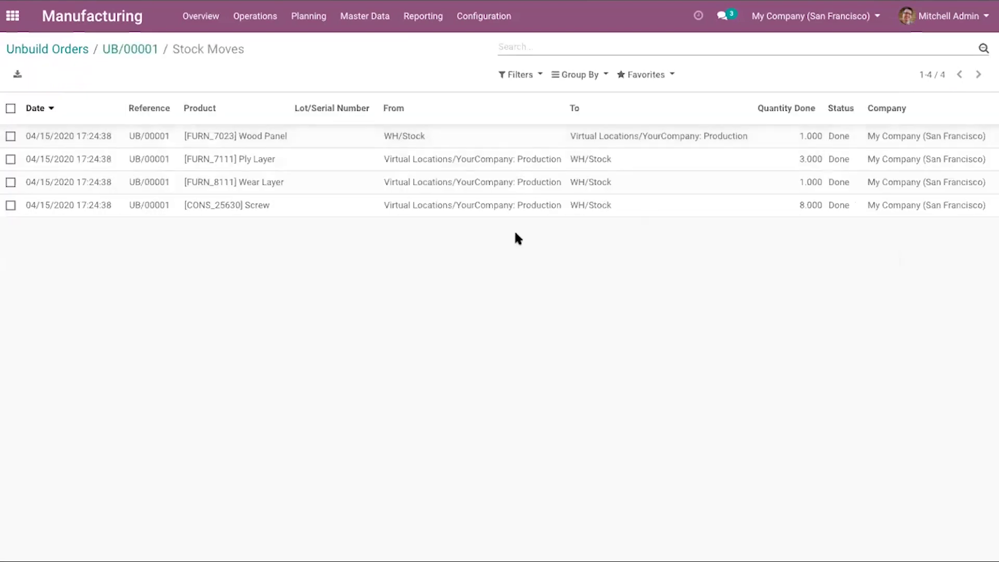
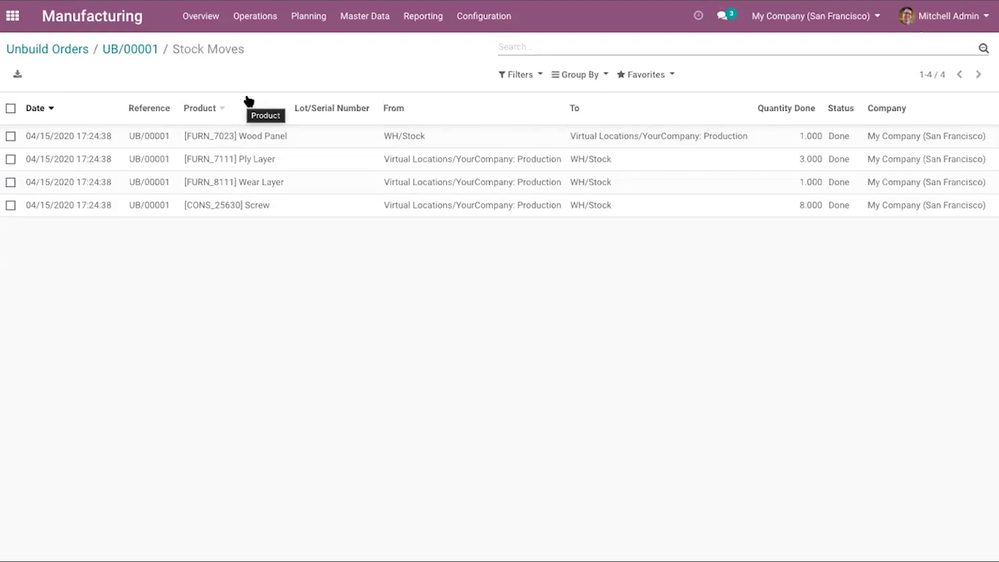
{"action": "left_click", "coordinate": [261, 16]}
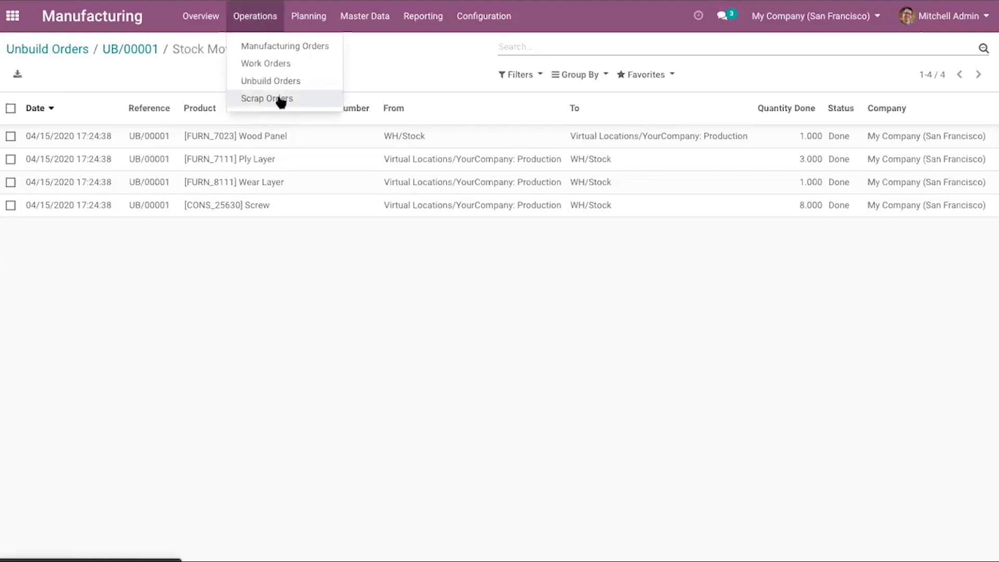
{"action": "left_click", "coordinate": [147, 50]}
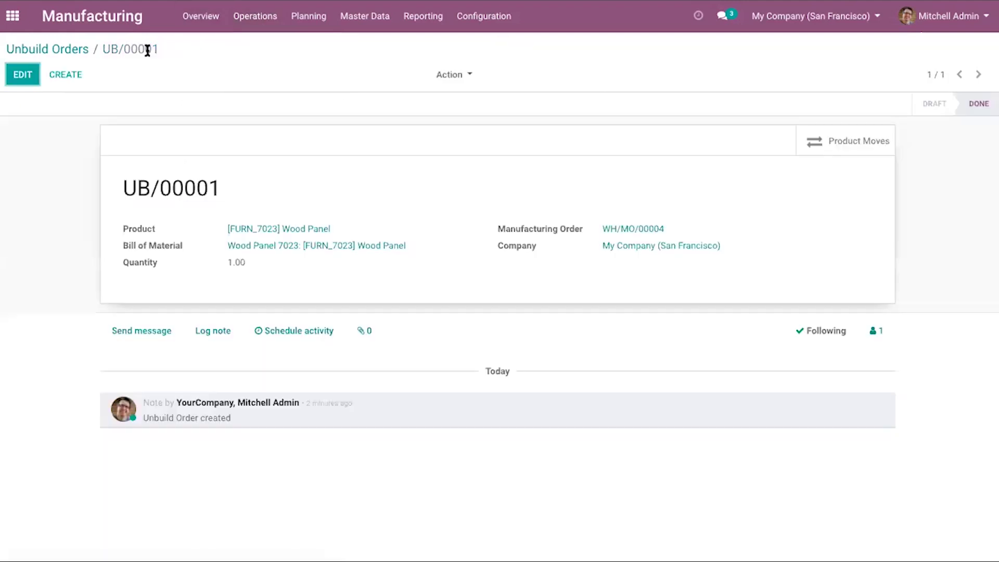
Open the draft [FURN_9666] Table (MTO) manufacturing order and mark it as to do
{"action": "left_click", "coordinate": [260, 21]}
{"action": "left_click", "coordinate": [279, 46]}
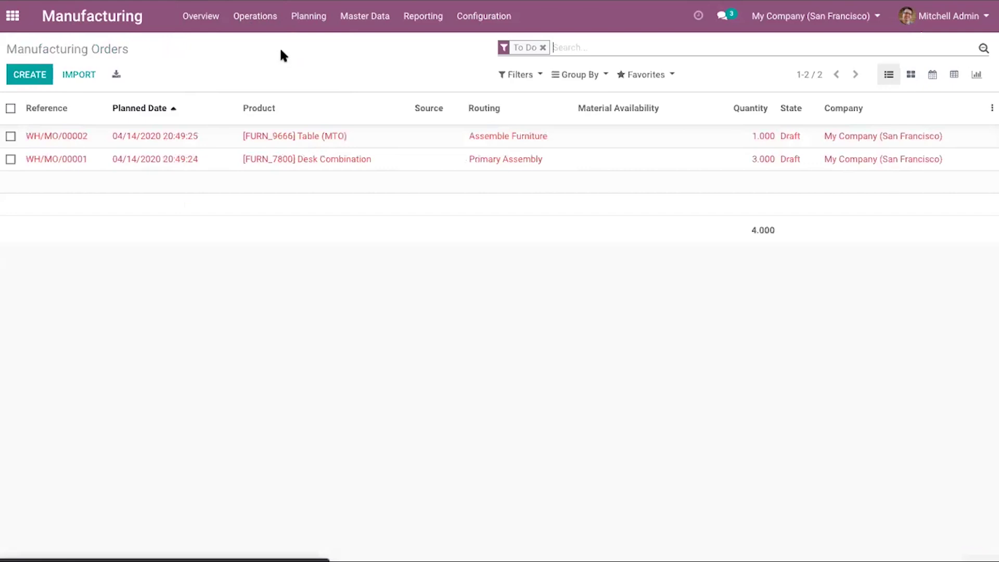
{"action": "left_click", "coordinate": [251, 136]}
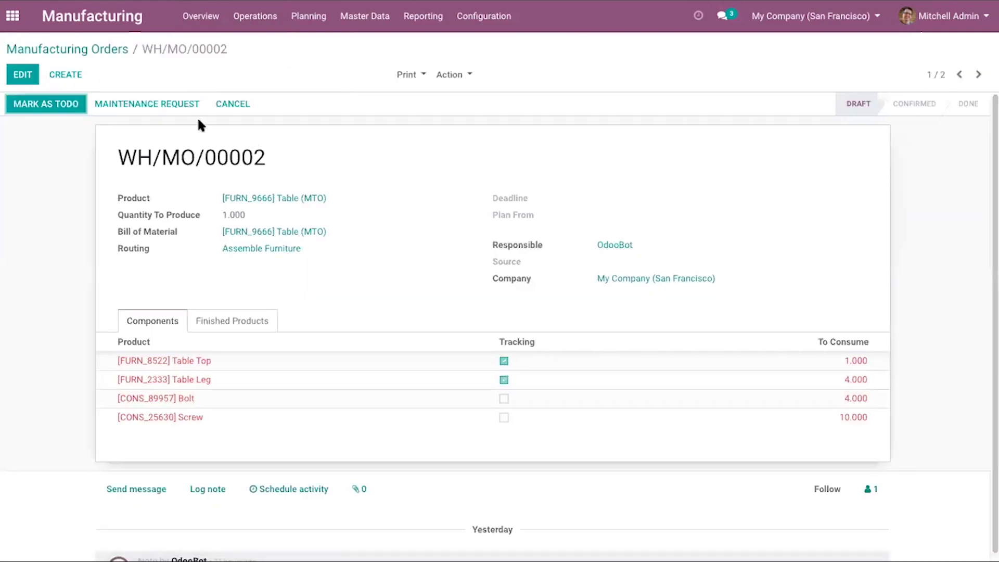
{"action": "left_click", "coordinate": [79, 106]}
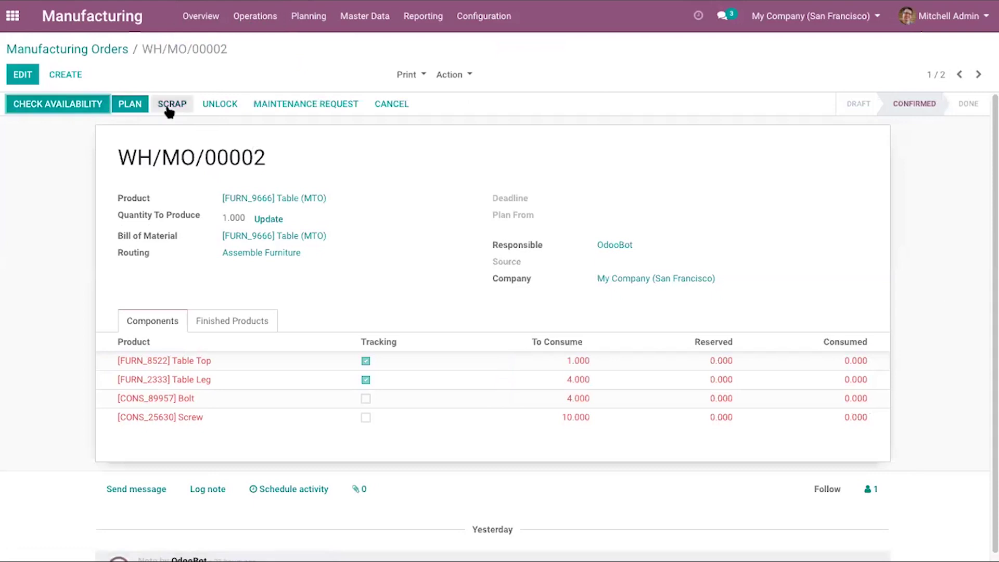
Create a scrap order for 1.00 [CONS_25630] Screw without a source document and validate it
{"action": "left_click", "coordinate": [254, 18]}
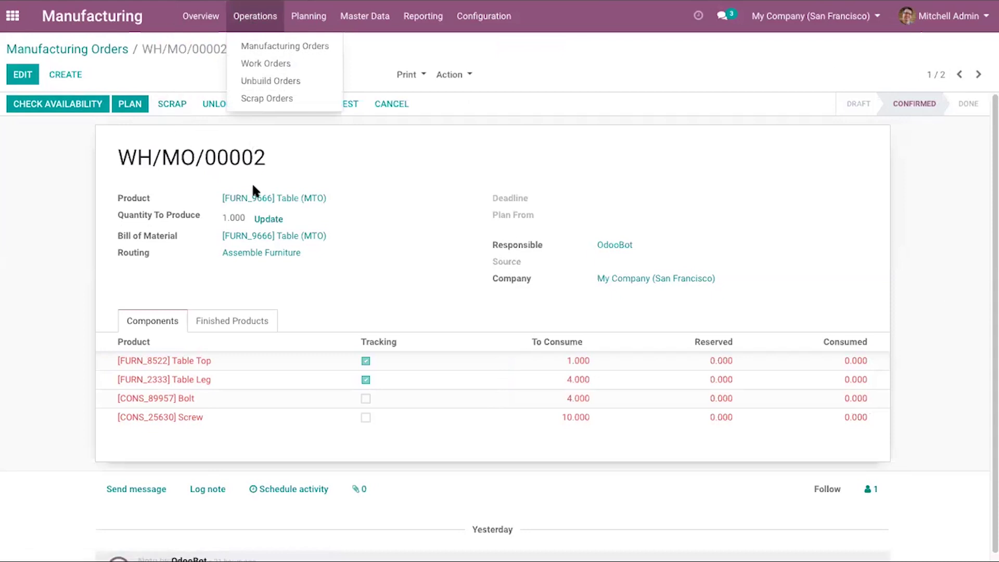
{"action": "left_click", "coordinate": [289, 103]}
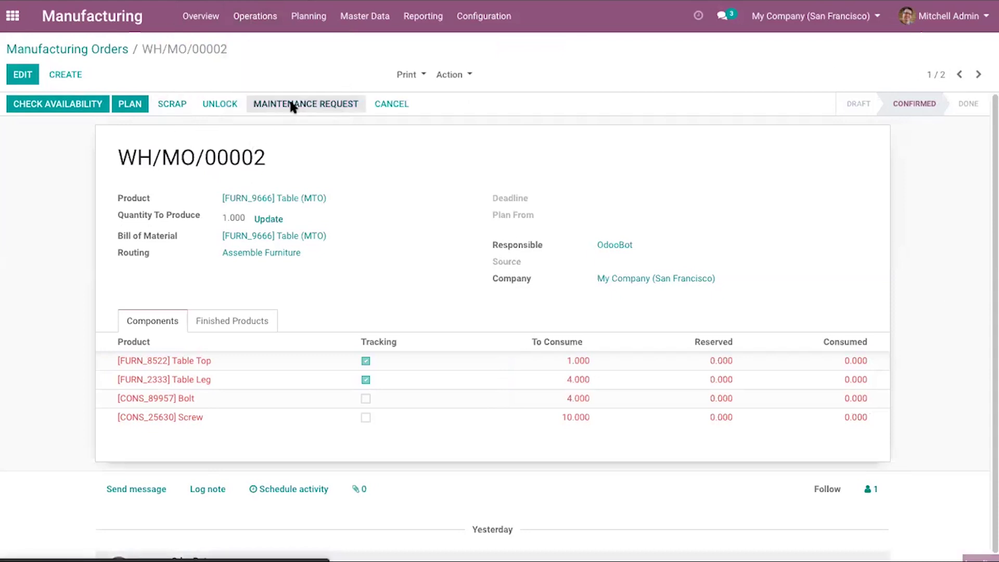
{"action": "left_click", "coordinate": [37, 74]}
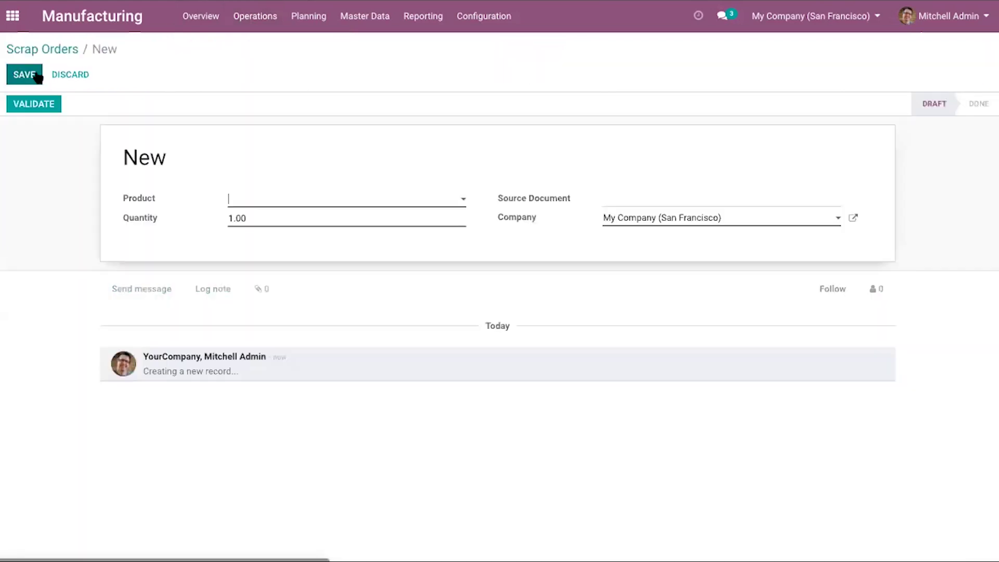
{"action": "left_click", "coordinate": [308, 206]}
{"action": "left_click", "coordinate": [307, 222]}
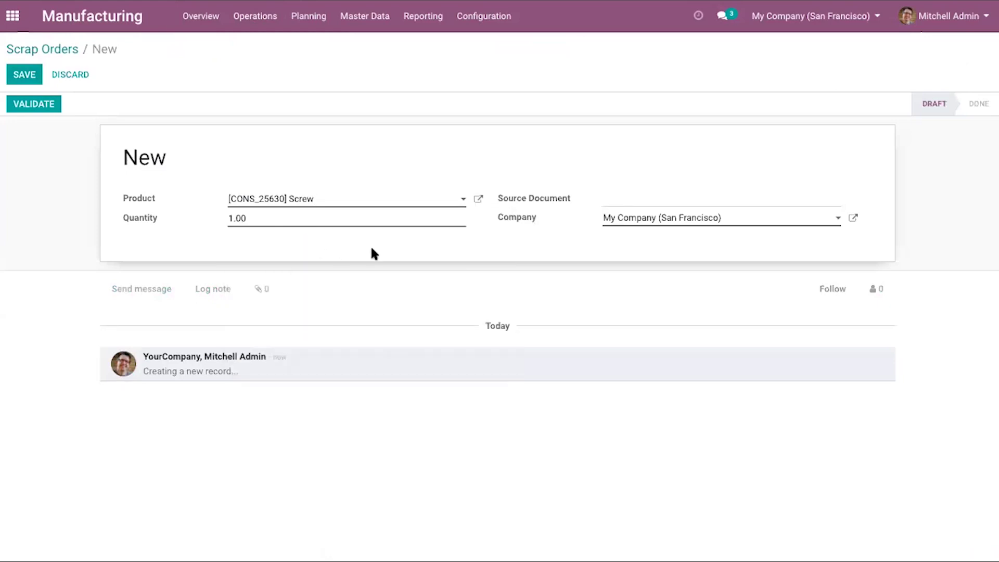
{"action": "left_click", "coordinate": [666, 203]}
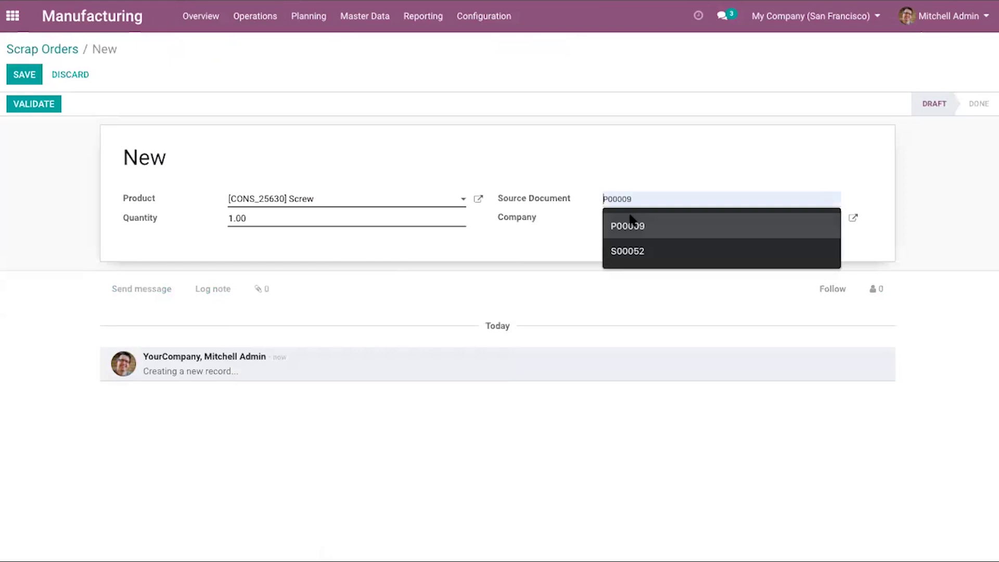
{"action": "left_click", "coordinate": [633, 145]}
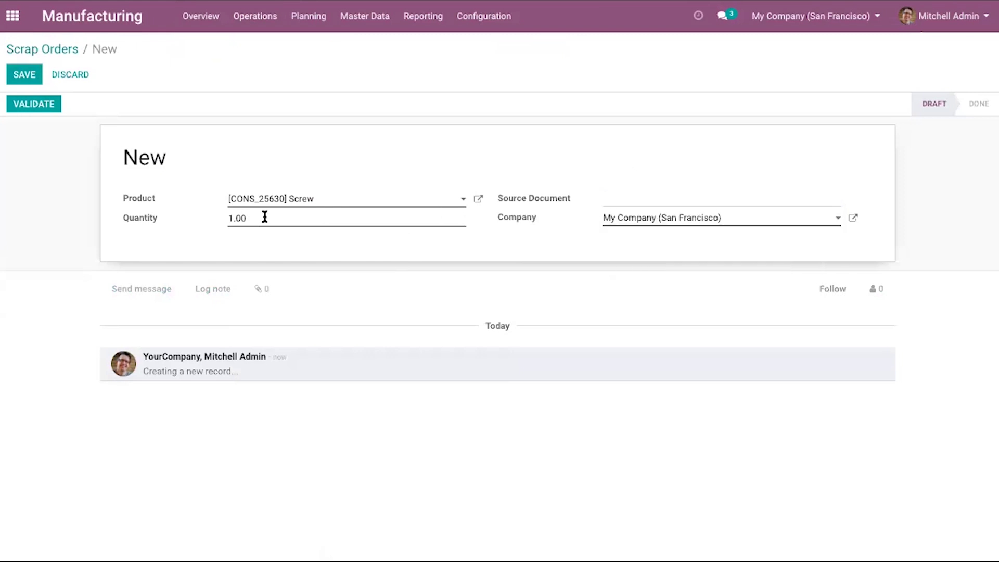
{"action": "left_click", "coordinate": [40, 104]}
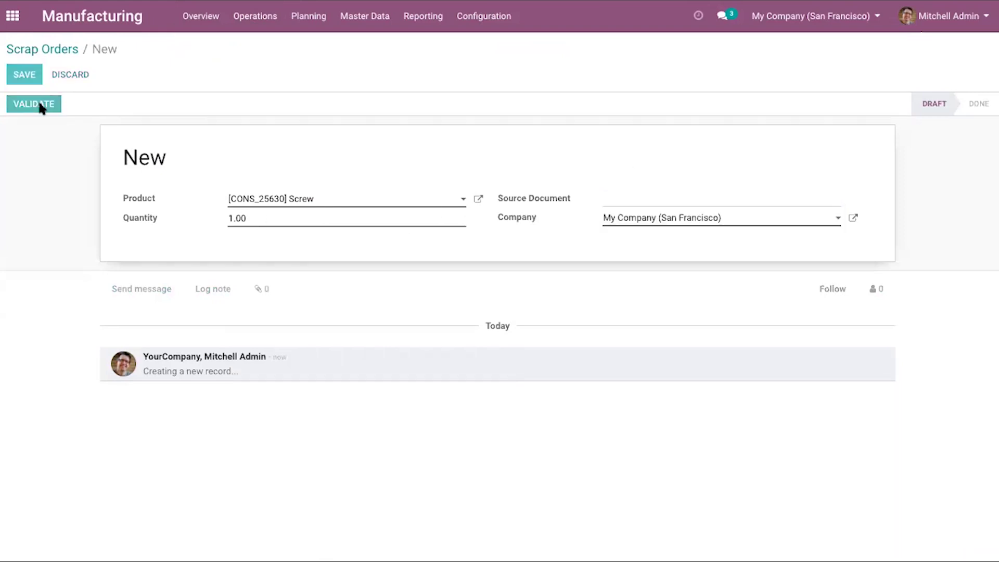
Trace the product moves of the scrap order, expand the Screw group, and return to the order
{"action": "left_click", "coordinate": [870, 146]}
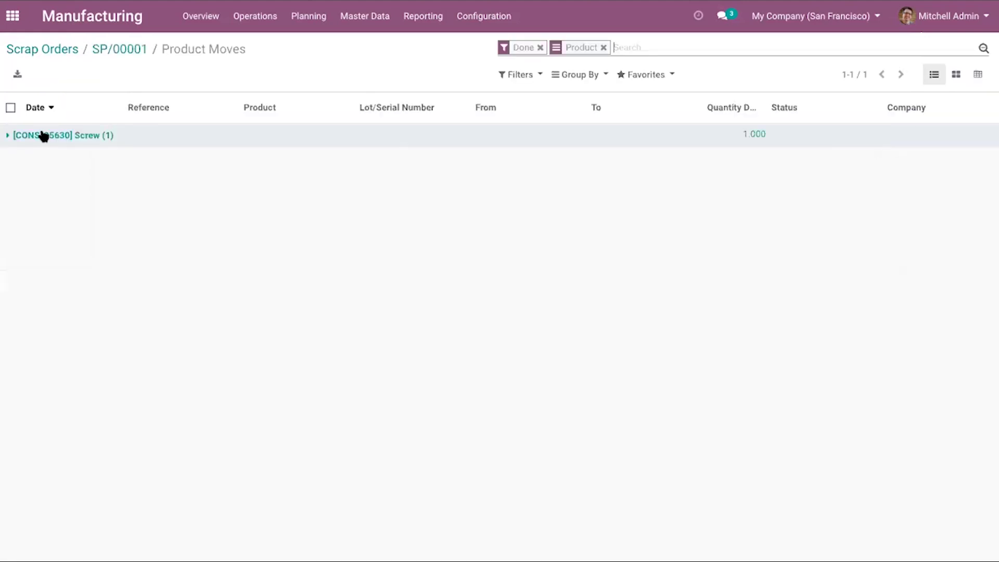
{"action": "left_click", "coordinate": [14, 138]}
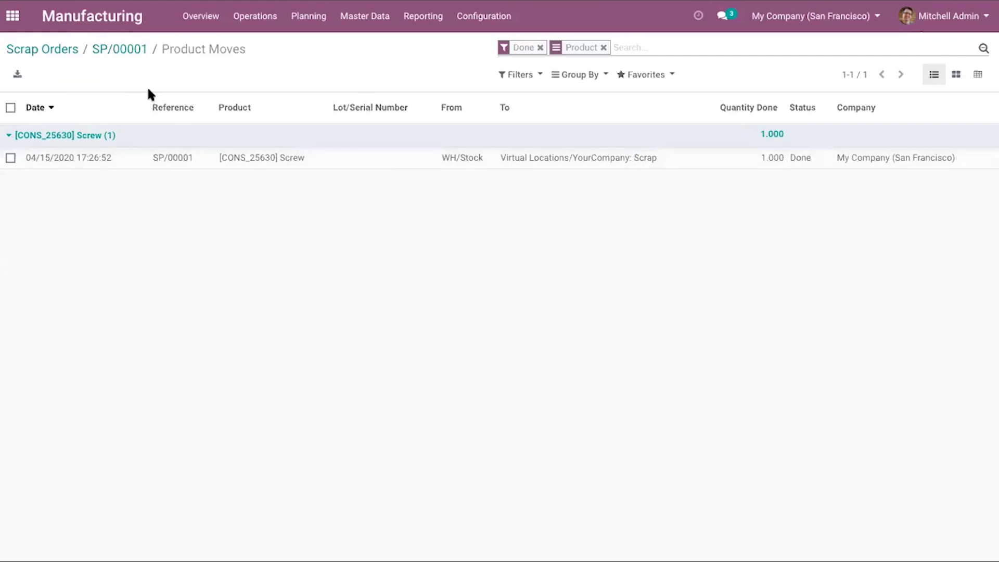
{"action": "left_click", "coordinate": [127, 49]}
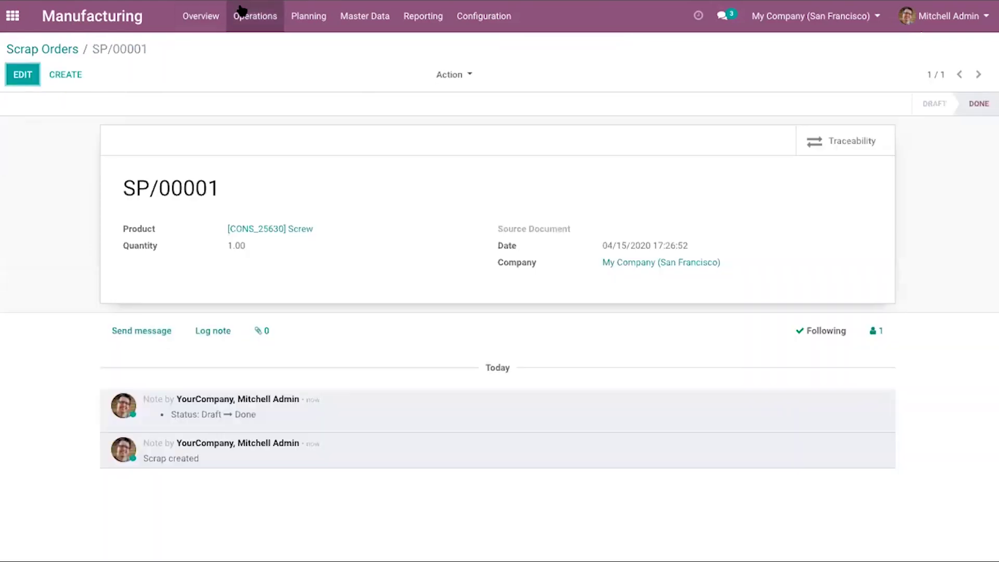
View the work orders planning by production on a yearly timeline
{"action": "left_click", "coordinate": [253, 19]}
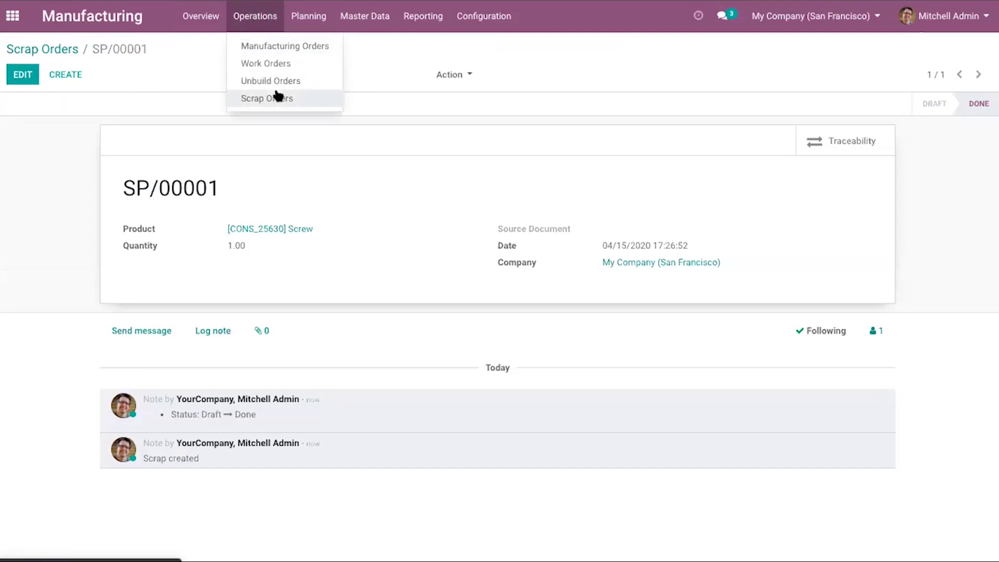
{"action": "mouse_move", "coordinate": [307, 26]}
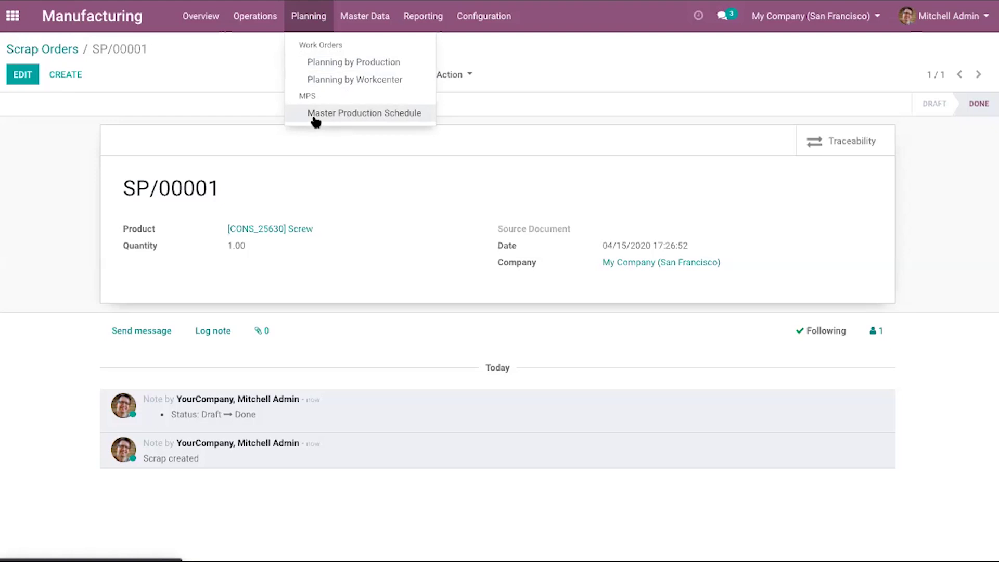
{"action": "left_click", "coordinate": [326, 61]}
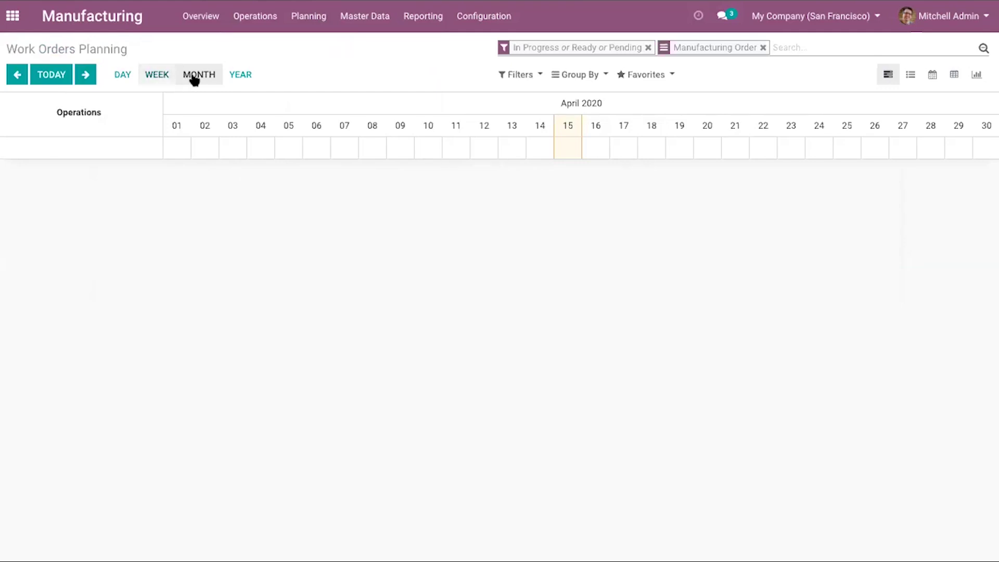
{"action": "left_click", "coordinate": [234, 82]}
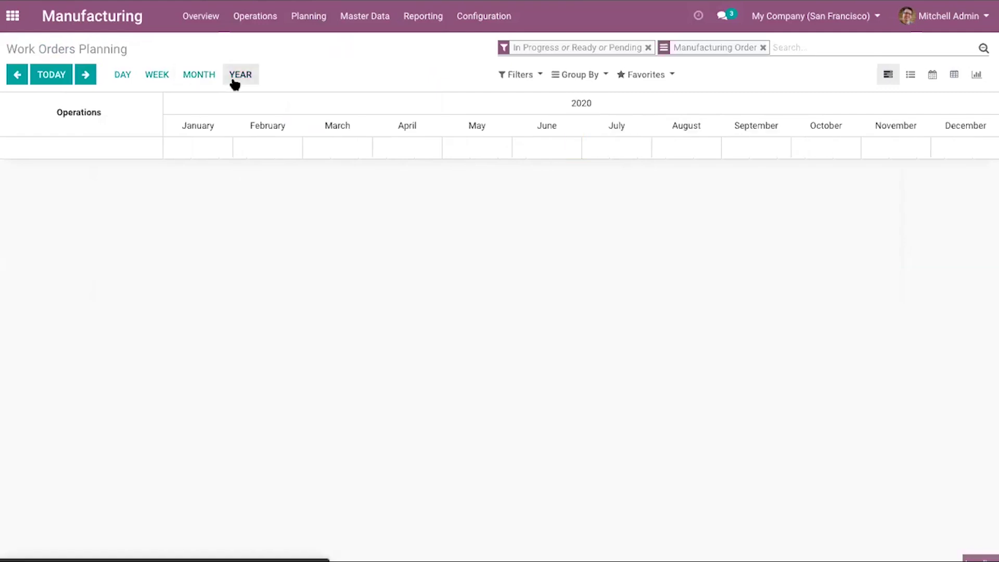
View the work orders planning by workcenter as a list without the In Progress or Ready or Pending filter
{"action": "left_click", "coordinate": [347, 24]}
{"action": "left_click", "coordinate": [313, 23]}
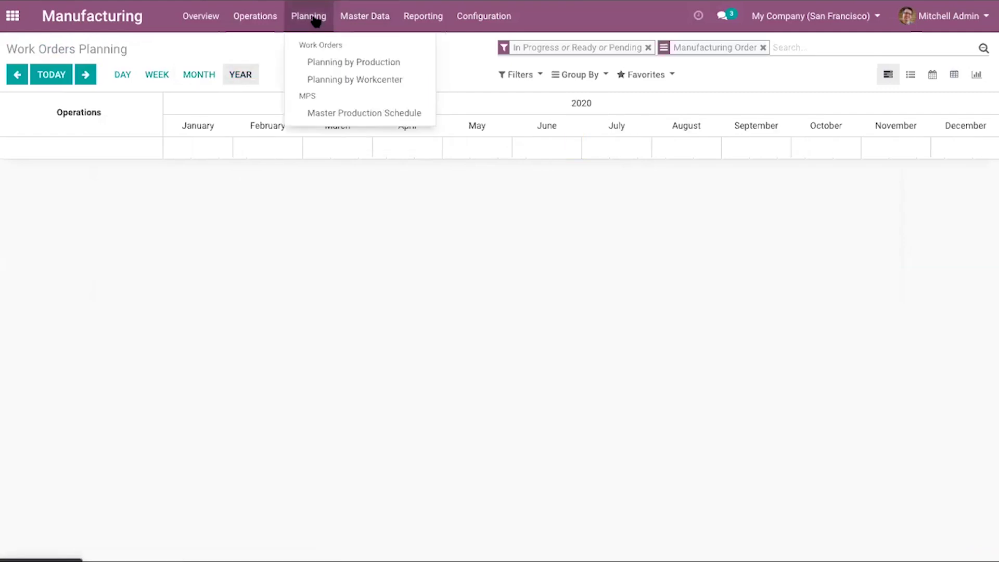
{"action": "left_click", "coordinate": [353, 81]}
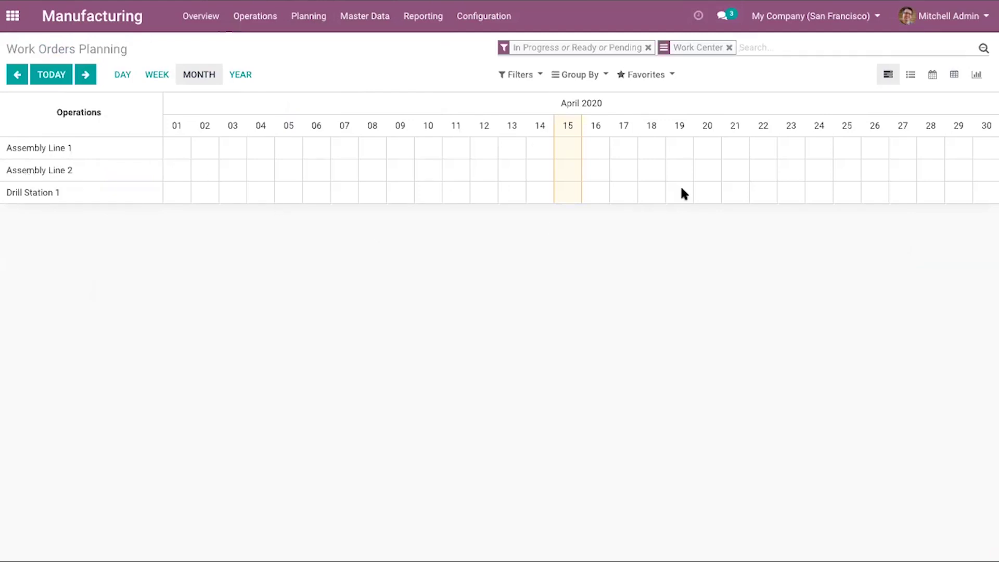
{"action": "left_click", "coordinate": [910, 76]}
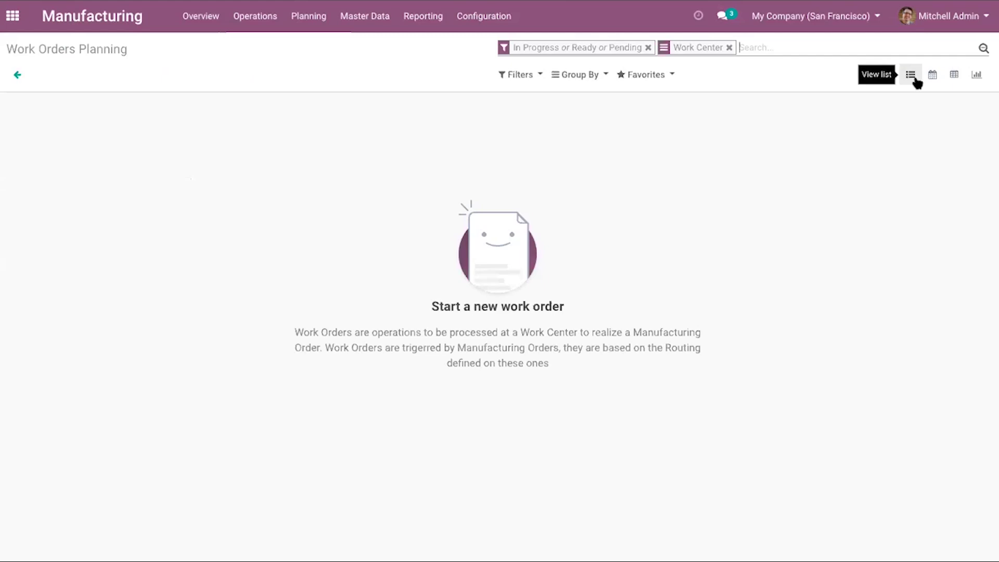
{"action": "left_click", "coordinate": [648, 48]}
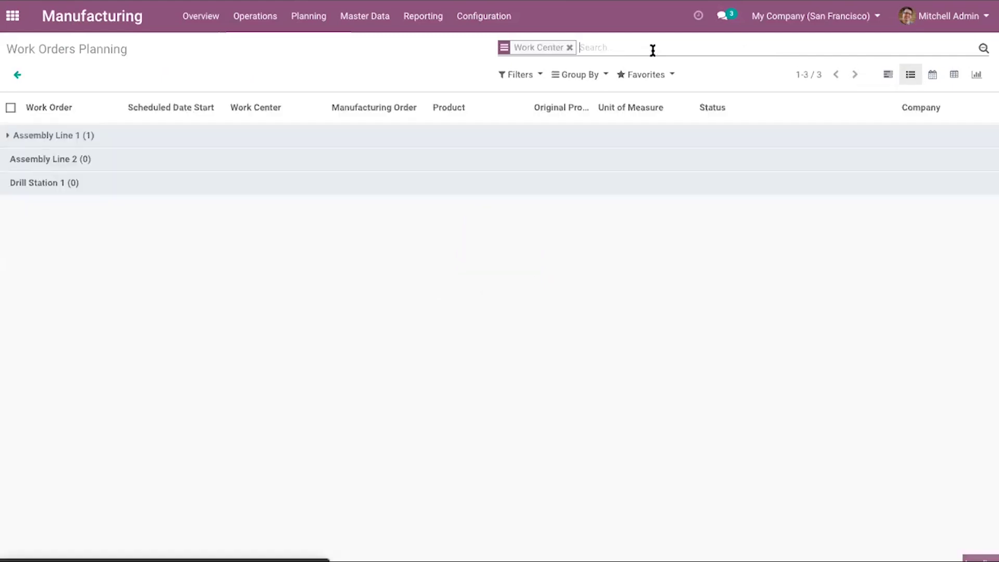
Open the Wood Panel work order on Assembly Line 1 from the monthly planning timeline and view its work instruction
{"action": "left_click", "coordinate": [883, 78]}
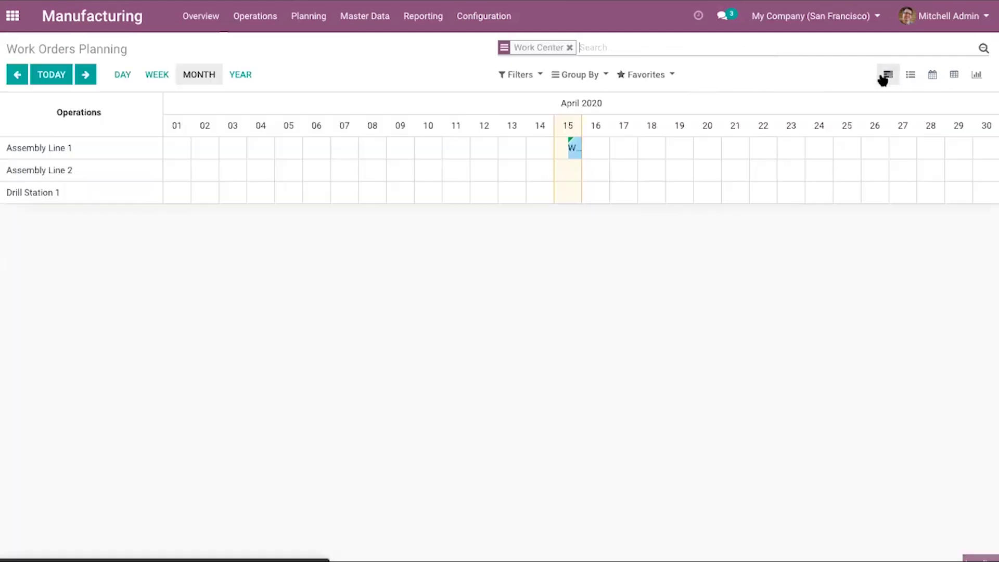
{"action": "left_click", "coordinate": [574, 150]}
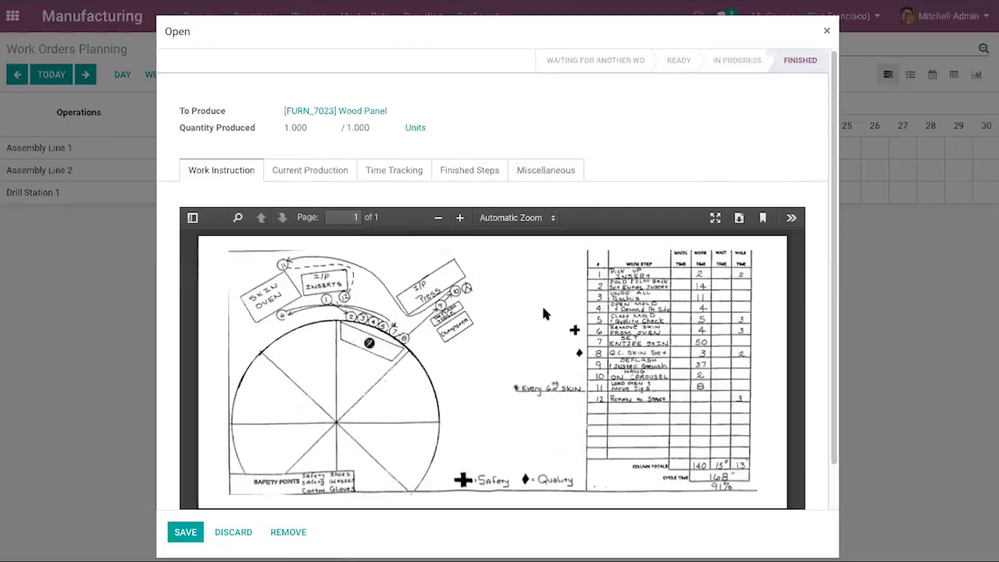
{"action": "scroll", "coordinate": [557, 295], "scroll_direction": "down", "scroll_amount": 1}
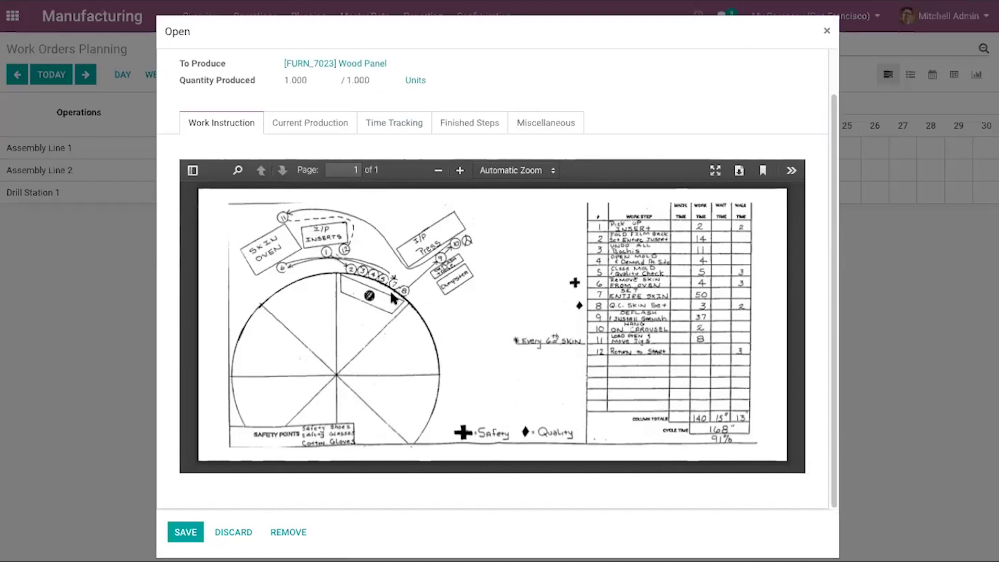
{"action": "scroll", "coordinate": [391, 291], "scroll_direction": "up", "scroll_amount": 1}
{"action": "scroll", "coordinate": [389, 289], "scroll_direction": "down", "scroll_amount": 1}
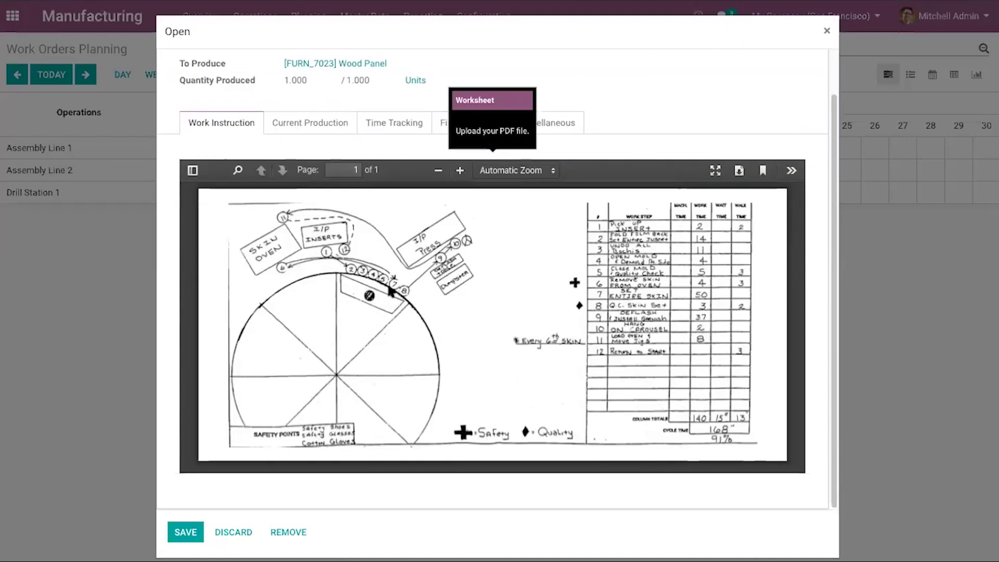
Review the work order's current production, time tracking, finished steps and miscellaneous details, and close it
{"action": "left_click", "coordinate": [323, 125]}
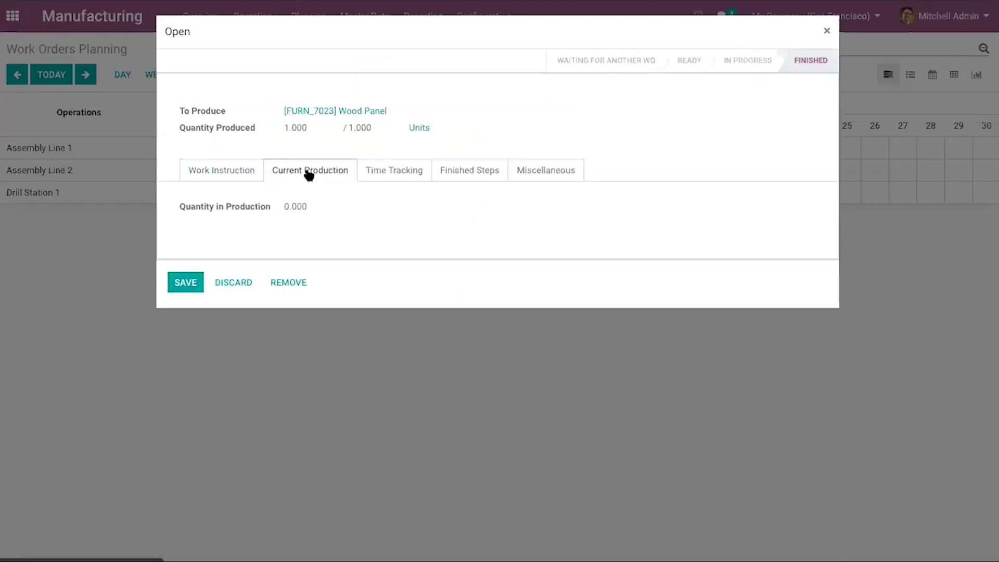
{"action": "left_click", "coordinate": [385, 173]}
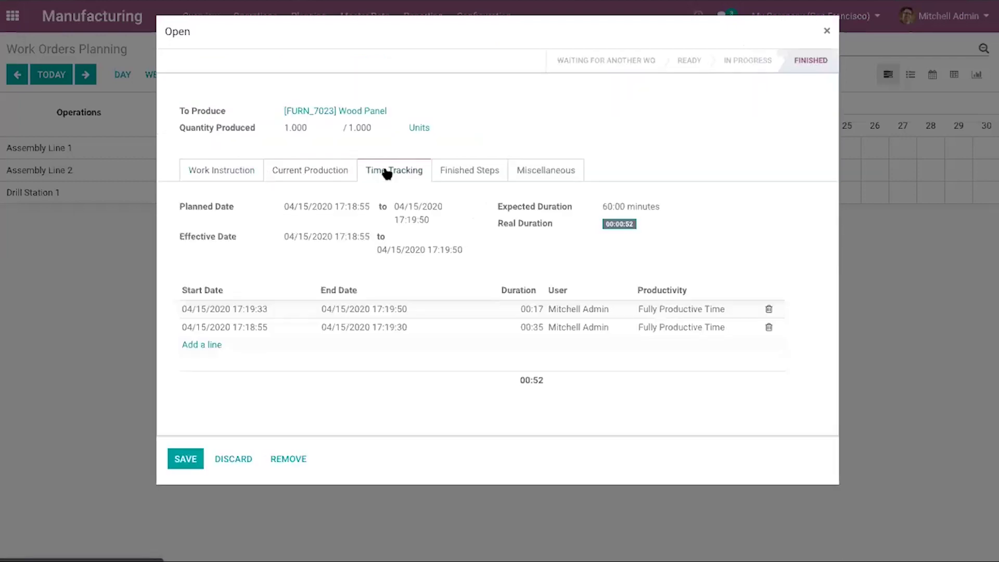
{"action": "left_click", "coordinate": [459, 179]}
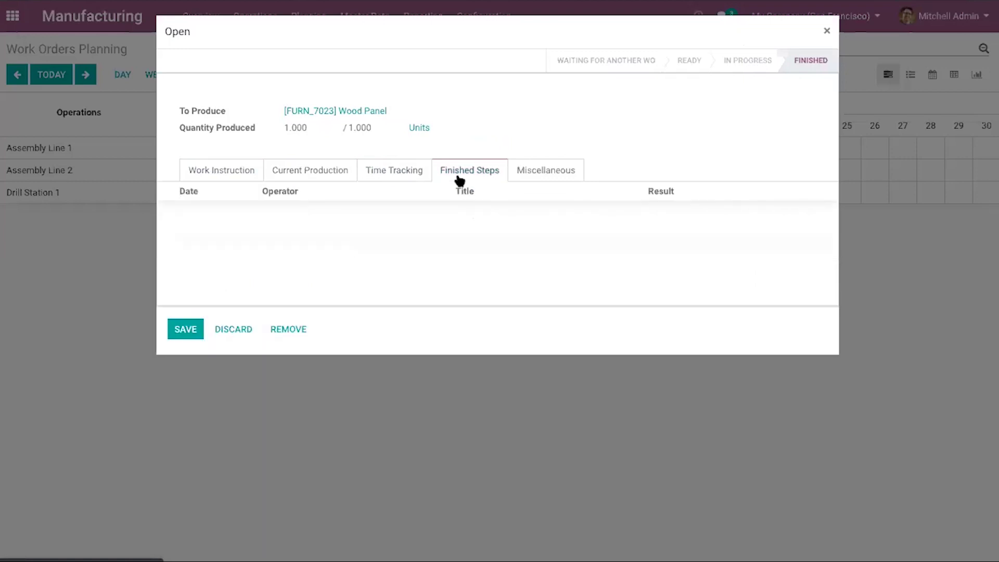
{"action": "left_click", "coordinate": [543, 172]}
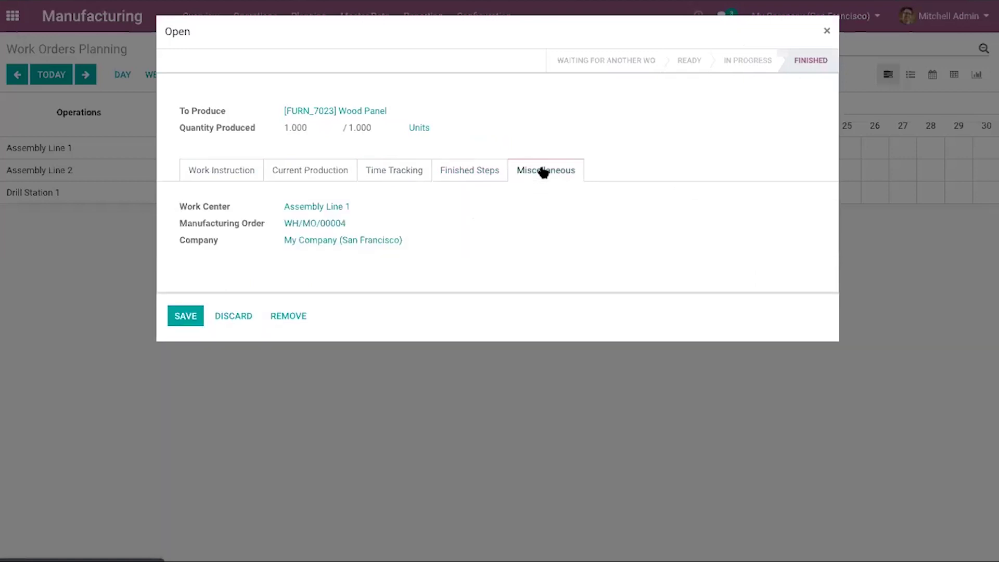
{"action": "left_click", "coordinate": [829, 34]}
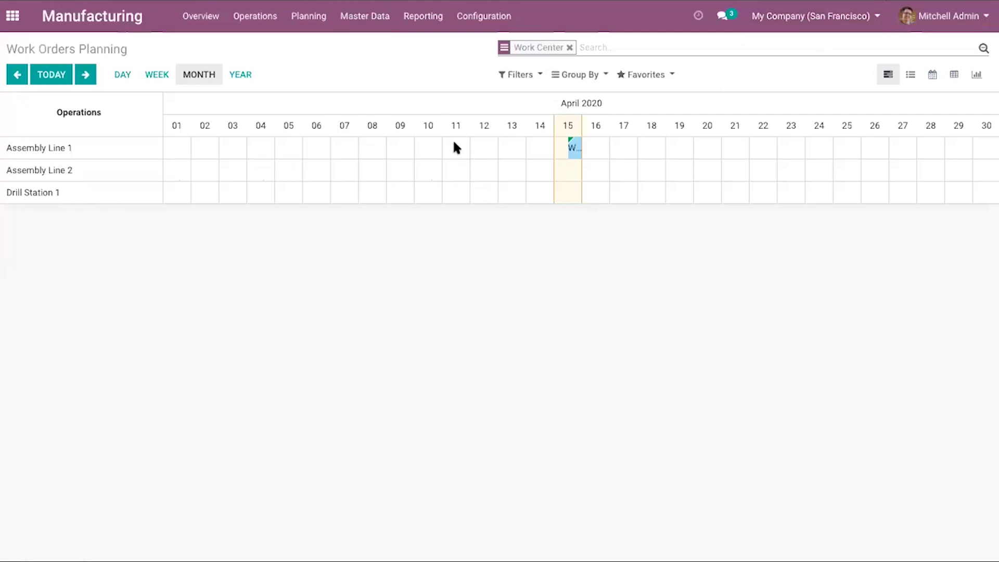
View the Master Production Schedule
{"action": "left_click", "coordinate": [367, 22]}
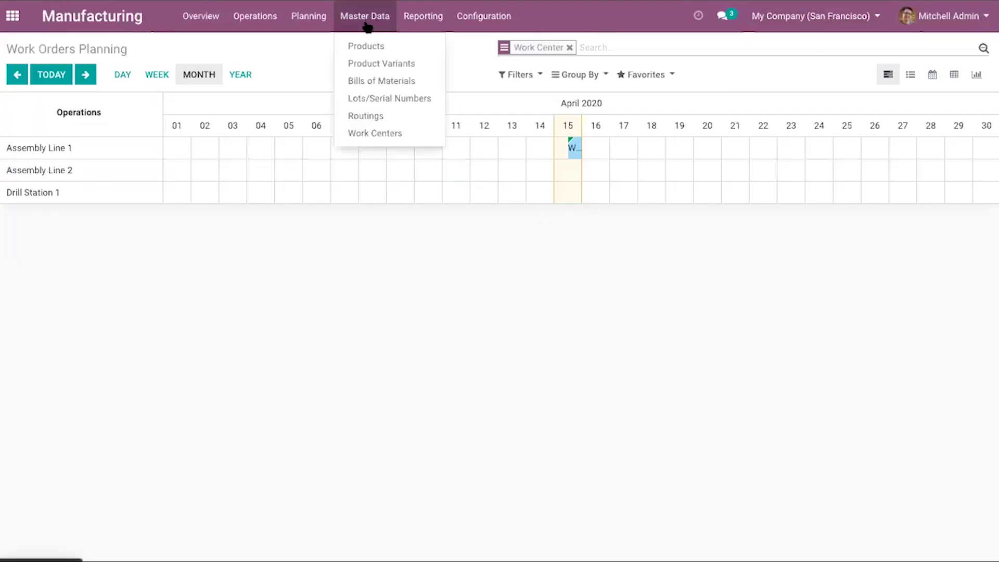
{"action": "mouse_move", "coordinate": [314, 25]}
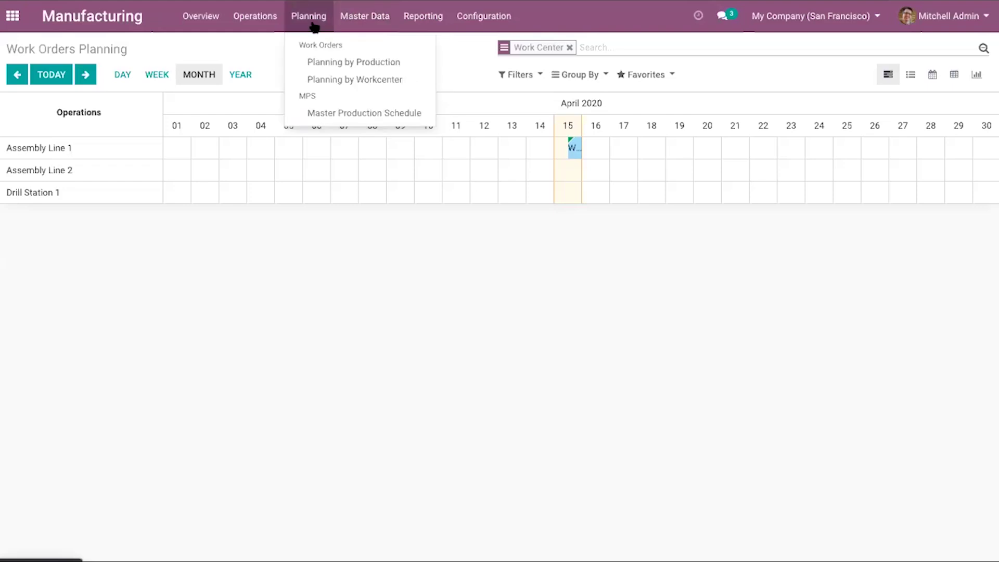
{"action": "left_click", "coordinate": [364, 110]}
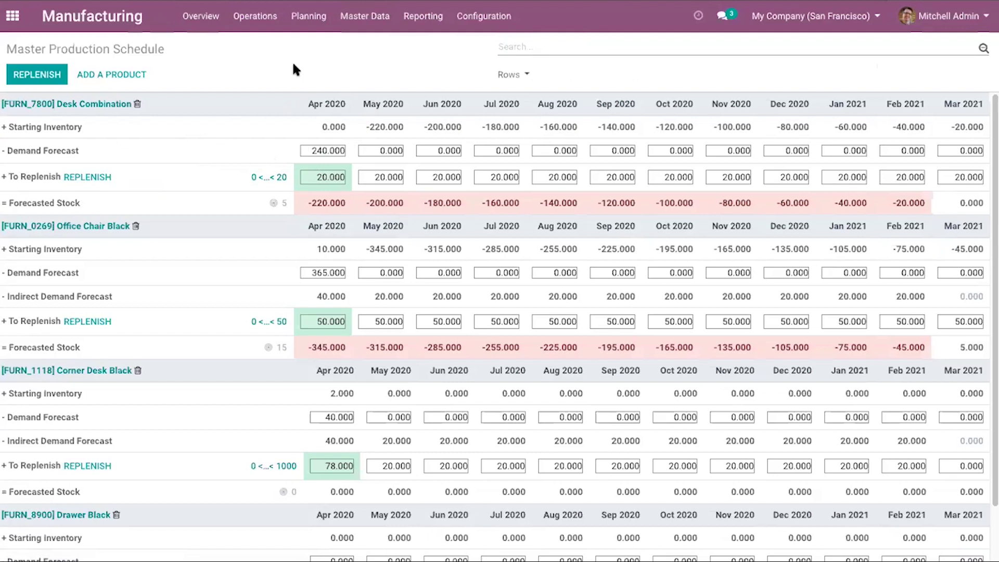
Open the Acoustic Bloc Screens product from the master data for editing
{"action": "left_click", "coordinate": [310, 16]}
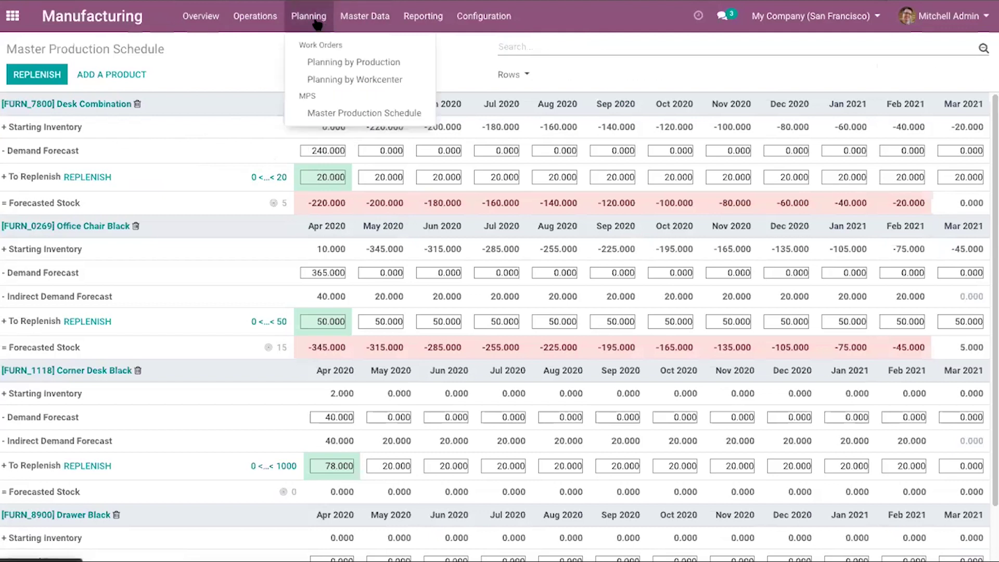
{"action": "left_click", "coordinate": [355, 21]}
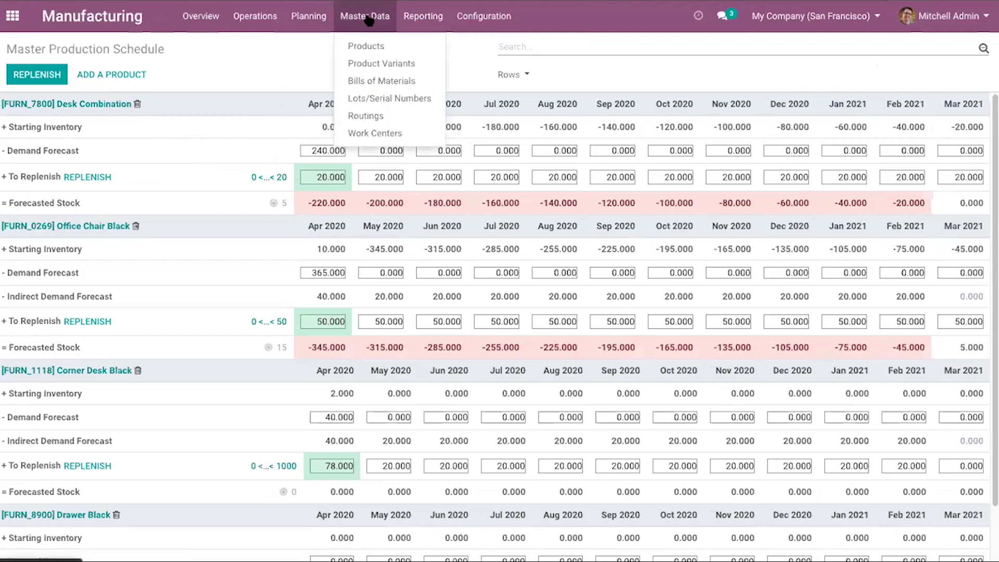
{"action": "left_click", "coordinate": [375, 46]}
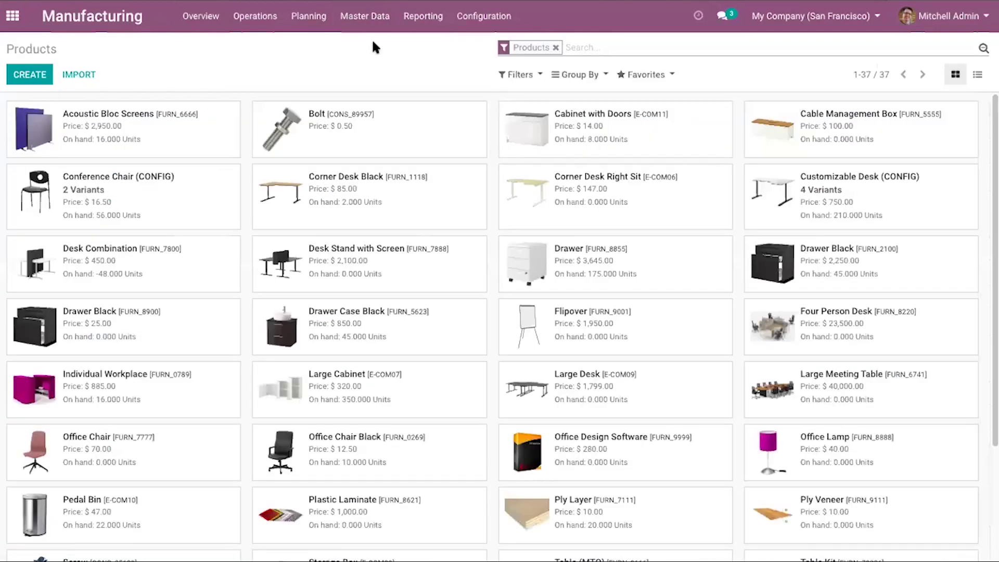
{"action": "left_click", "coordinate": [134, 128]}
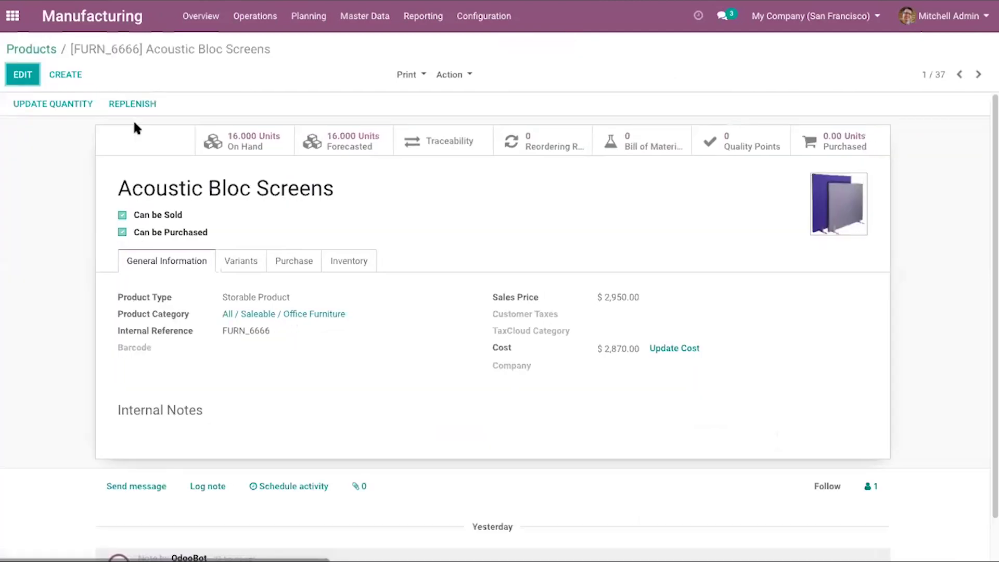
{"action": "left_click", "coordinate": [23, 74]}
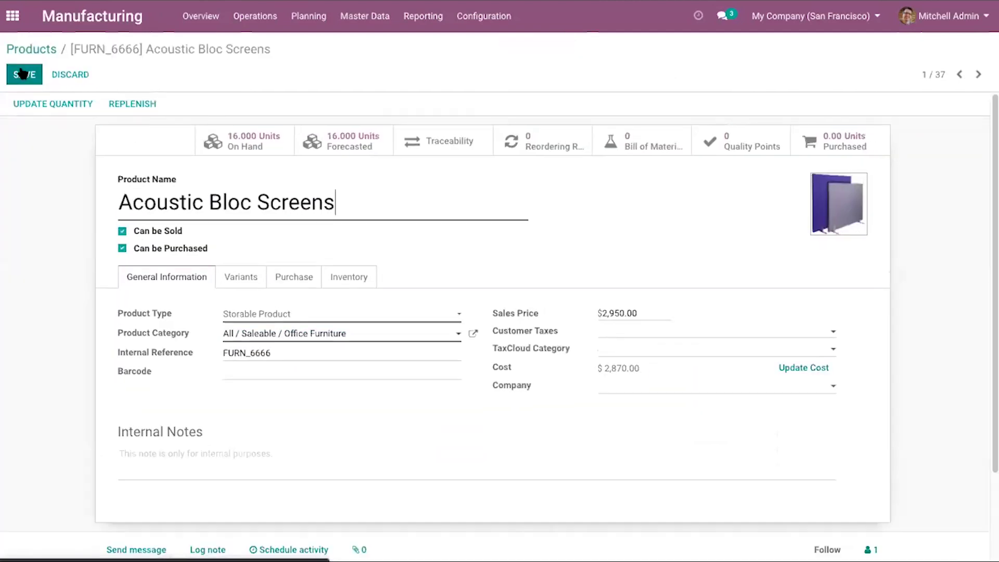
Examine the product's name, its Can be Sold option and the available product types without changing them
{"action": "triple_click", "coordinate": [171, 202]}
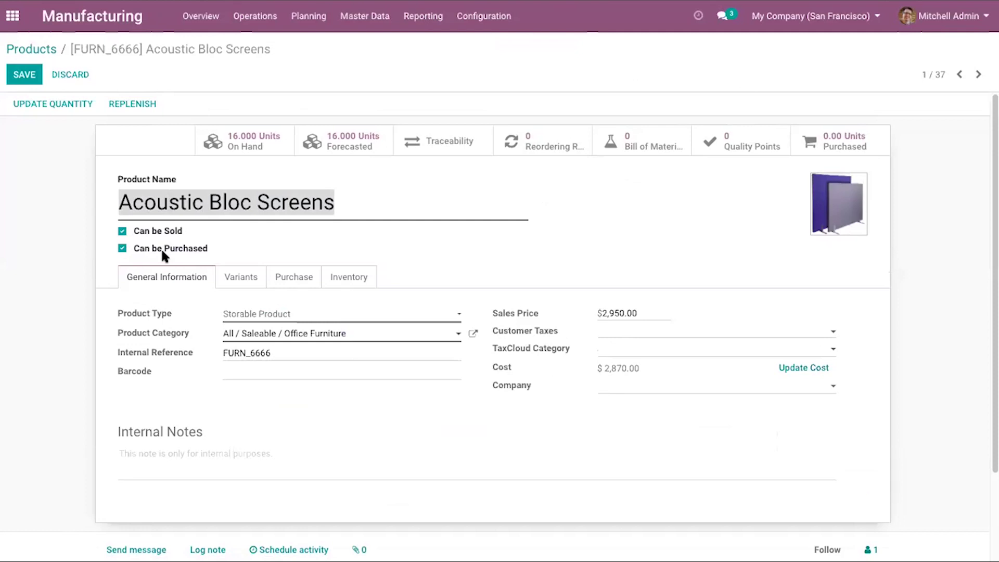
{"action": "left_click", "coordinate": [122, 232]}
{"action": "left_click", "coordinate": [123, 232]}
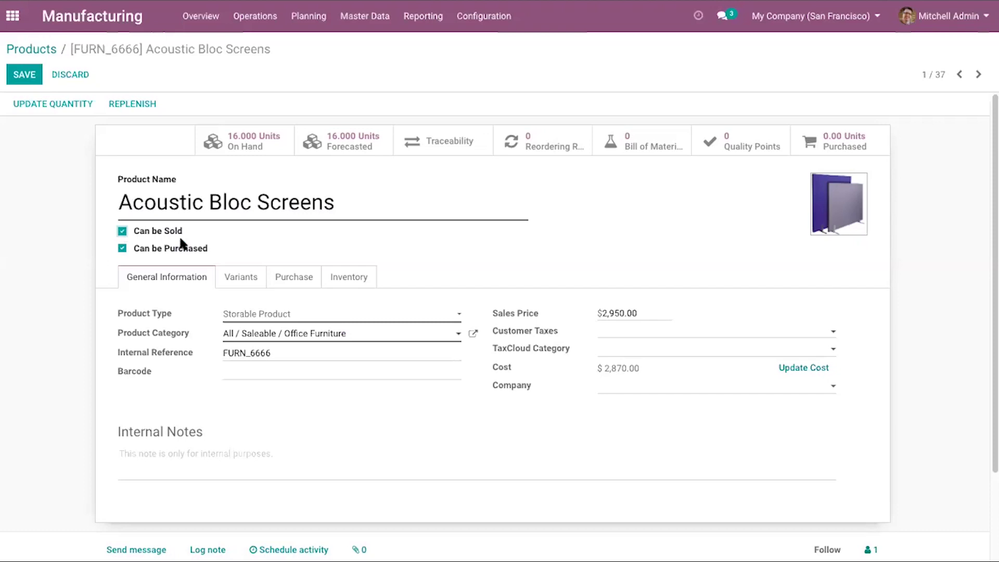
{"action": "scroll", "coordinate": [247, 257], "scroll_direction": "down", "scroll_amount": 1}
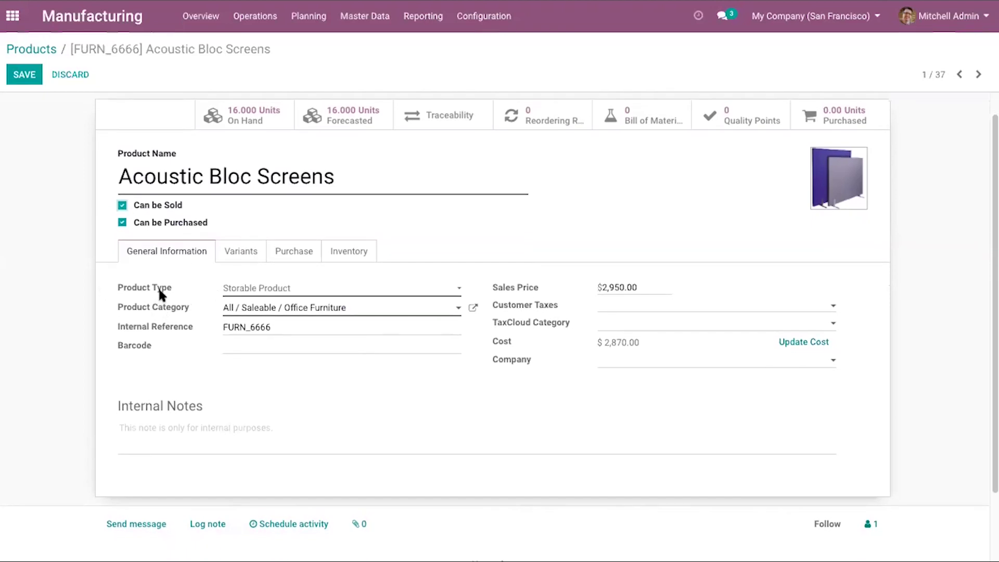
{"action": "left_click", "coordinate": [322, 292]}
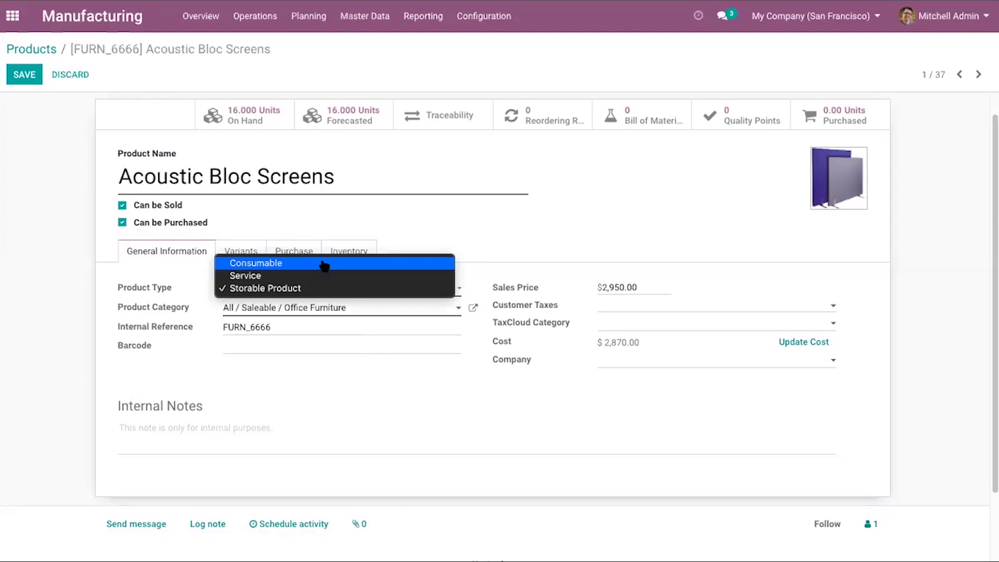
{"action": "left_click", "coordinate": [331, 397]}
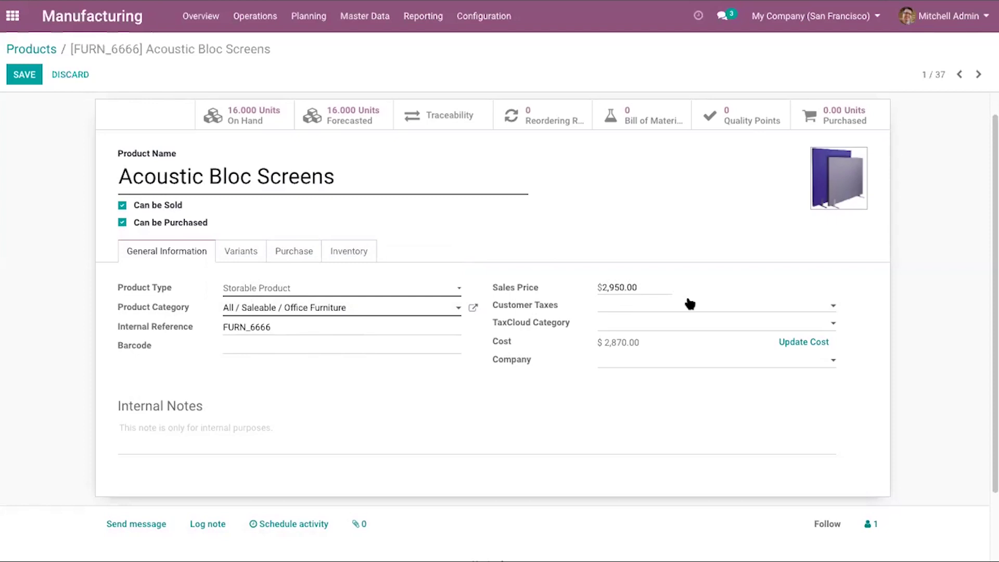
Review the product's variants, purchase and inventory settings, including the Manufacture route, and return to its general information
{"action": "left_click", "coordinate": [257, 259]}
{"action": "left_click", "coordinate": [286, 260]}
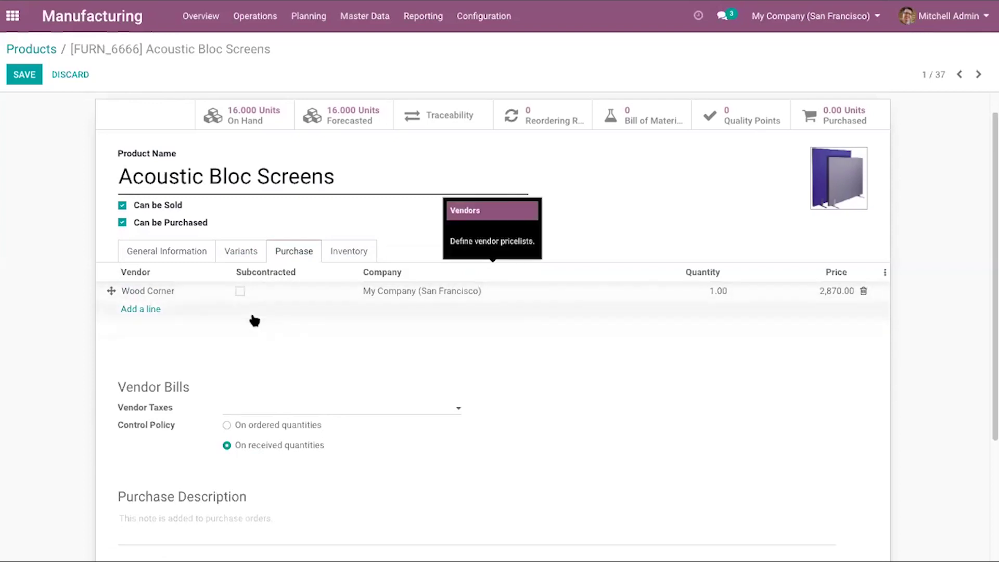
{"action": "left_click", "coordinate": [366, 252]}
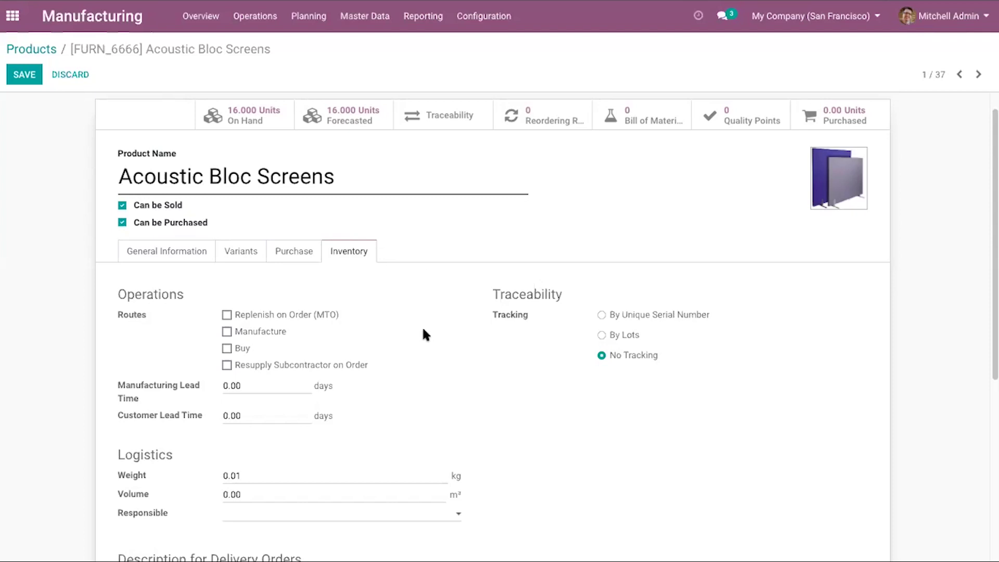
{"action": "left_click", "coordinate": [225, 333]}
{"action": "left_click", "coordinate": [225, 333]}
{"action": "scroll", "coordinate": [333, 346], "scroll_direction": "down", "scroll_amount": 1}
{"action": "scroll", "coordinate": [246, 300], "scroll_direction": "up", "scroll_amount": 2}
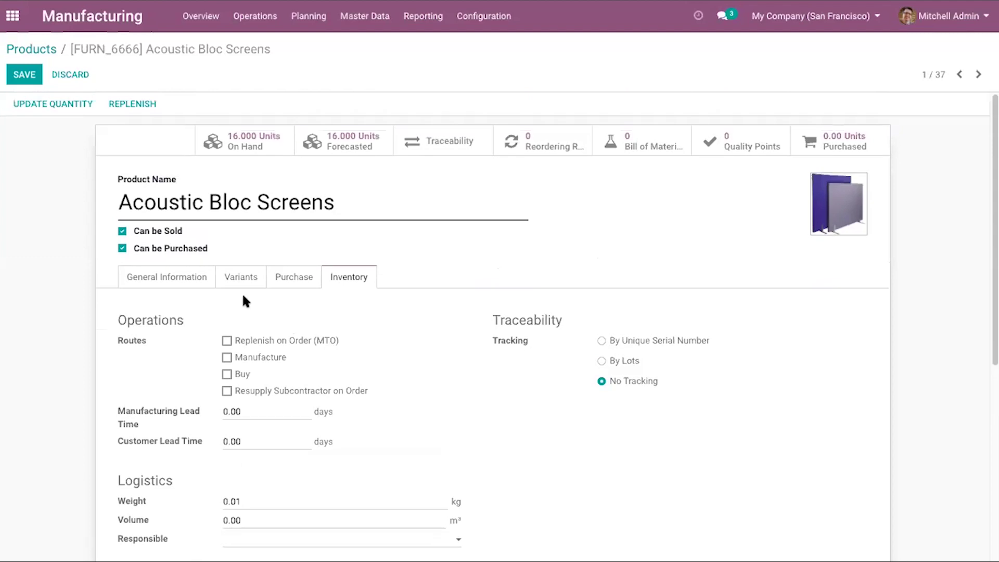
{"action": "left_click", "coordinate": [194, 277]}
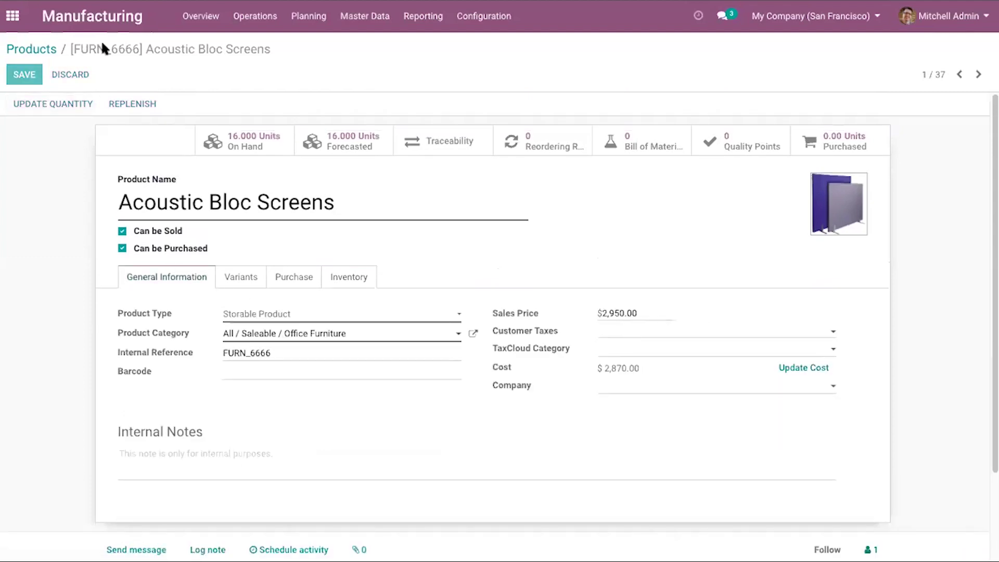
Open the Screw [CONS_25630] record from the product variants for editing
{"action": "left_click", "coordinate": [348, 18]}
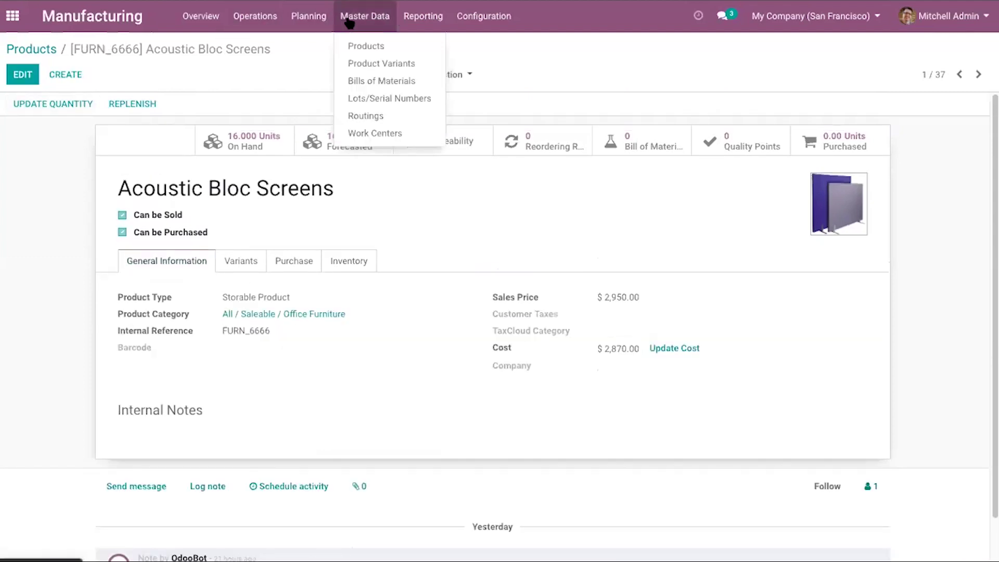
{"action": "left_click", "coordinate": [385, 61]}
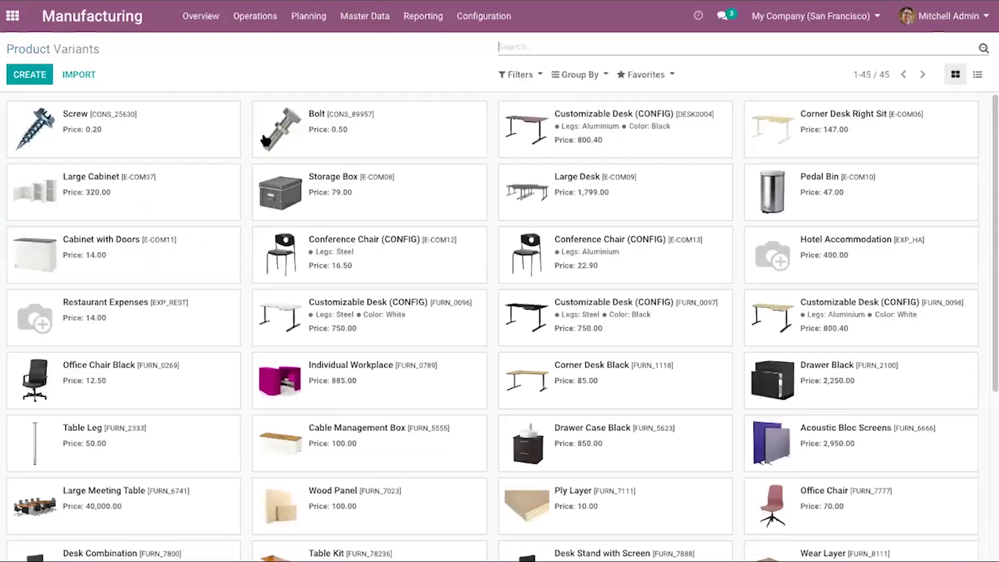
{"action": "left_click", "coordinate": [127, 152]}
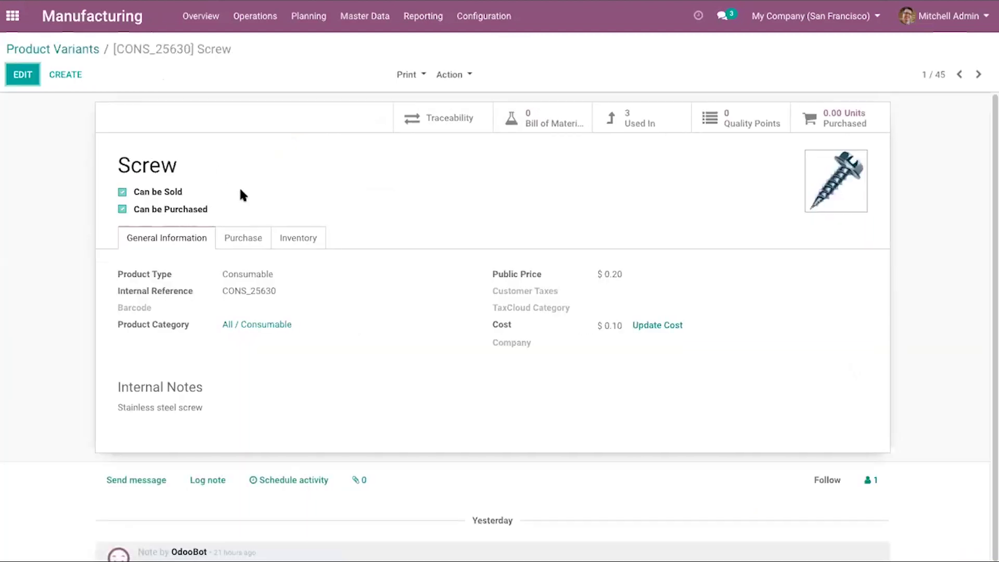
{"action": "left_click", "coordinate": [23, 81]}
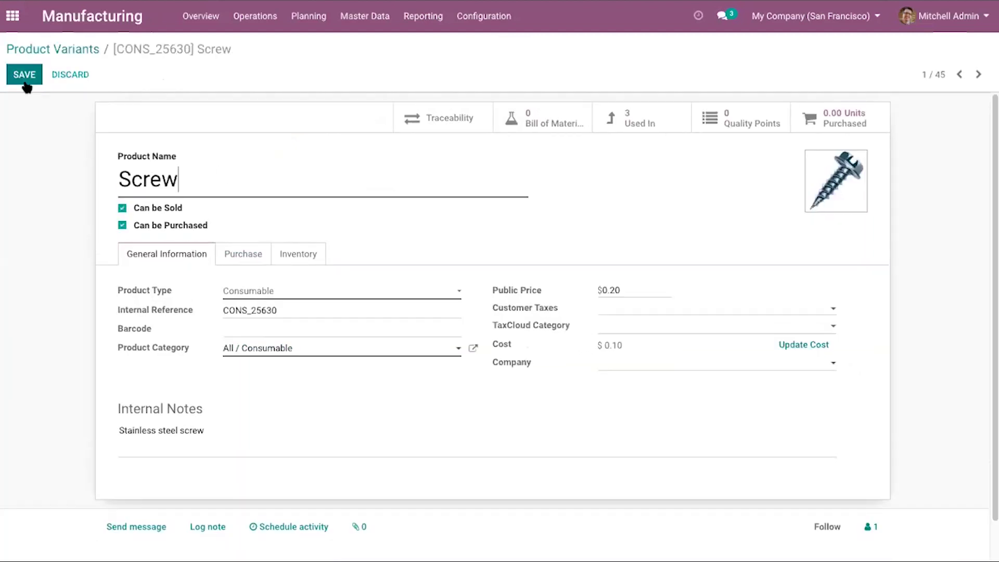
Open the Acoustic Bloc Screens product from the master data for editing and add a new attribute line to its variants
{"action": "left_click", "coordinate": [360, 20]}
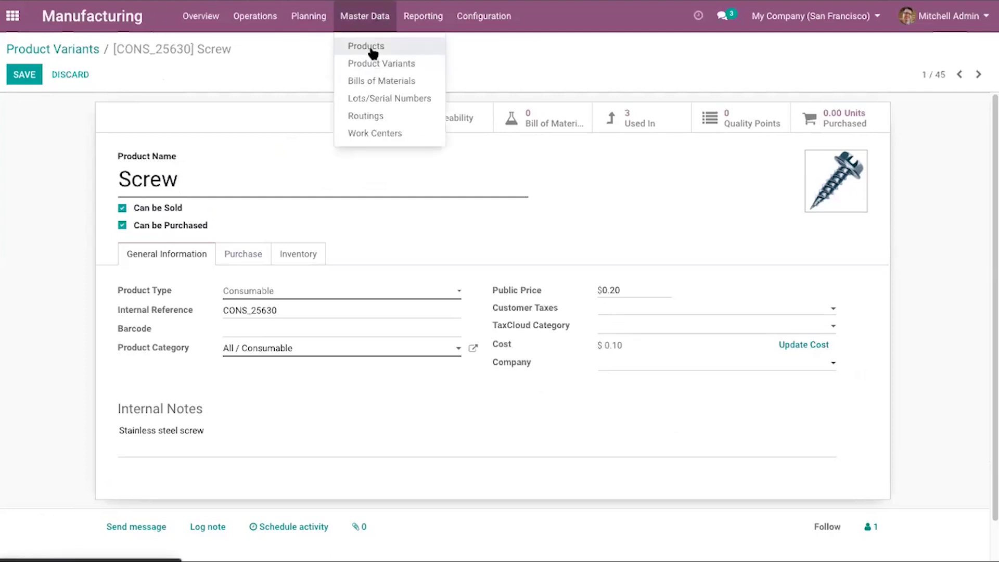
{"action": "left_click", "coordinate": [371, 47]}
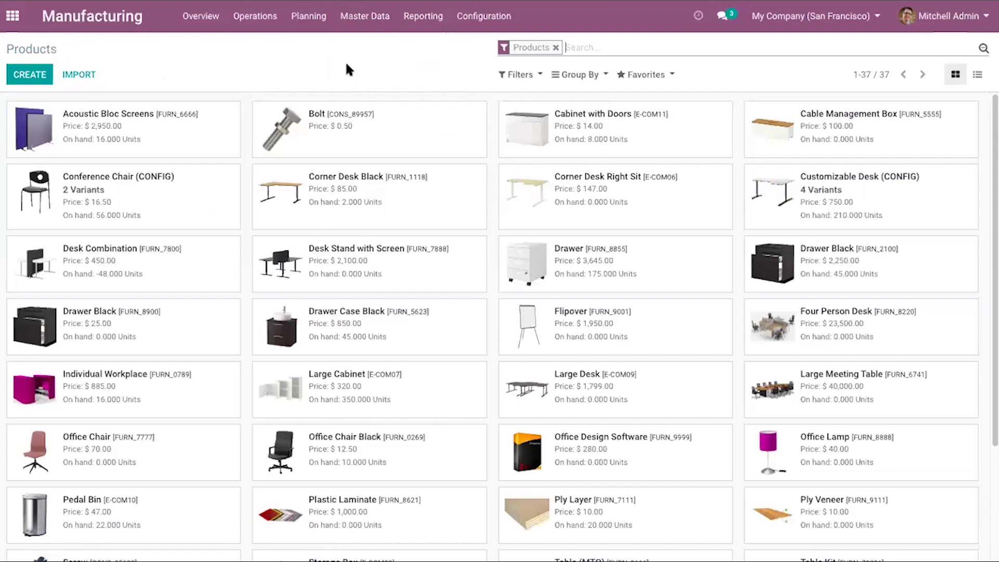
{"action": "left_click", "coordinate": [197, 144]}
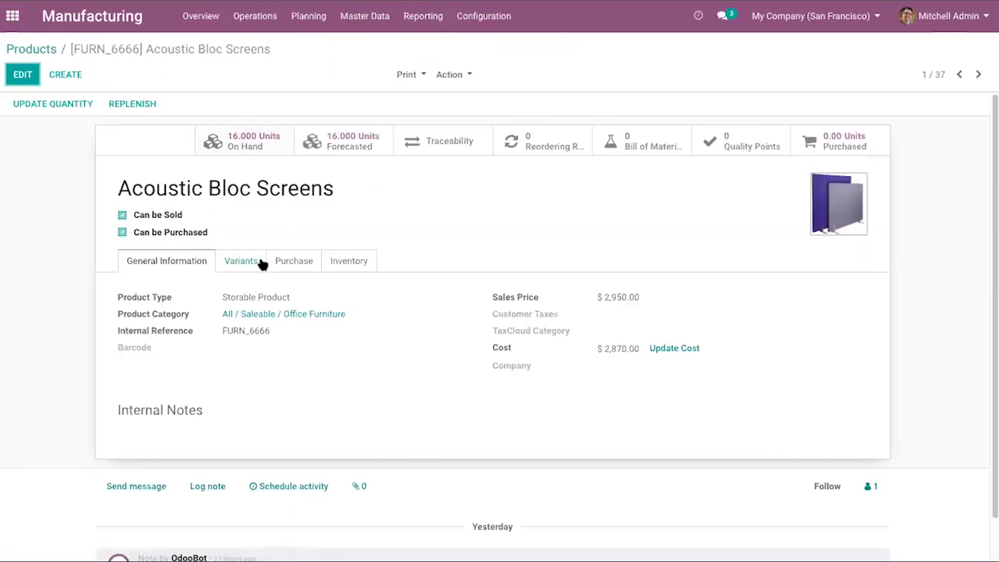
{"action": "left_click", "coordinate": [262, 263]}
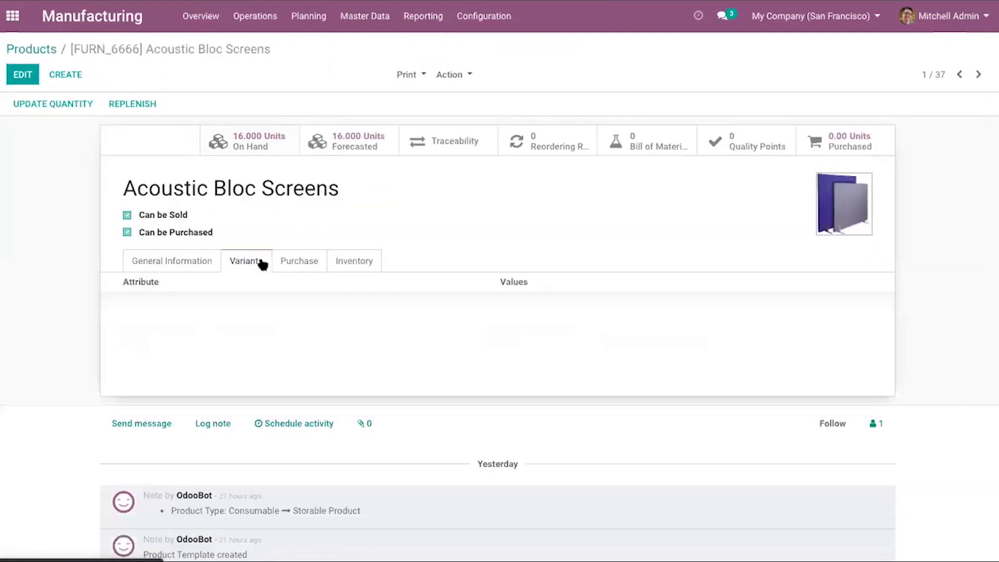
{"action": "left_click", "coordinate": [32, 76]}
{"action": "left_click", "coordinate": [152, 317]}
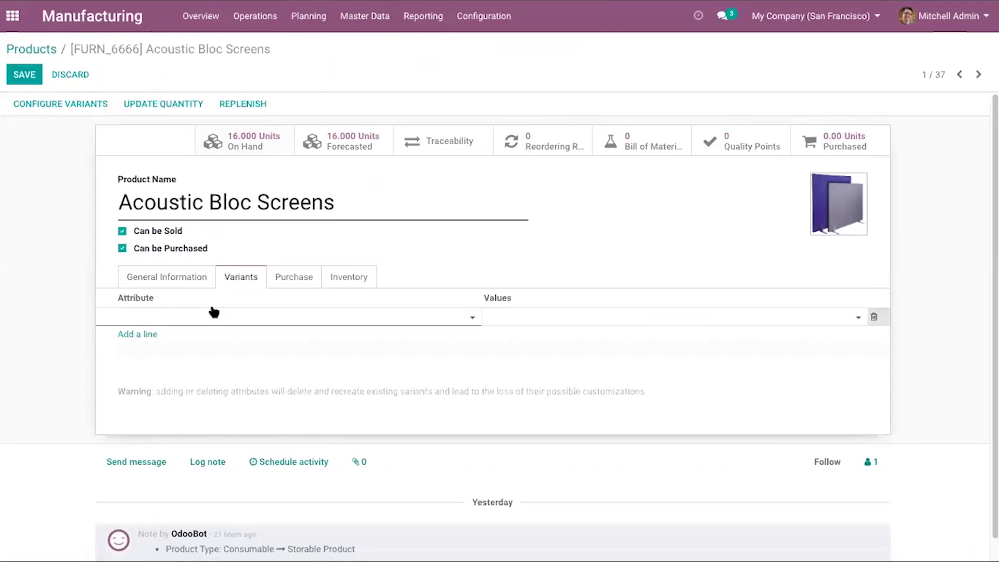
Set the new variant line's attribute to Color and add White as its value
{"action": "left_click", "coordinate": [232, 317]}
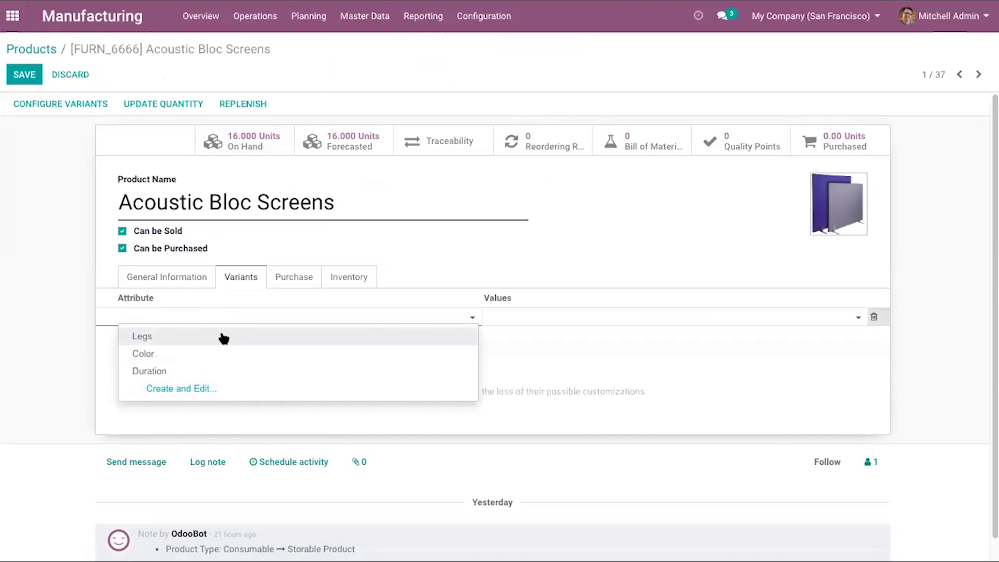
{"action": "left_click", "coordinate": [222, 355]}
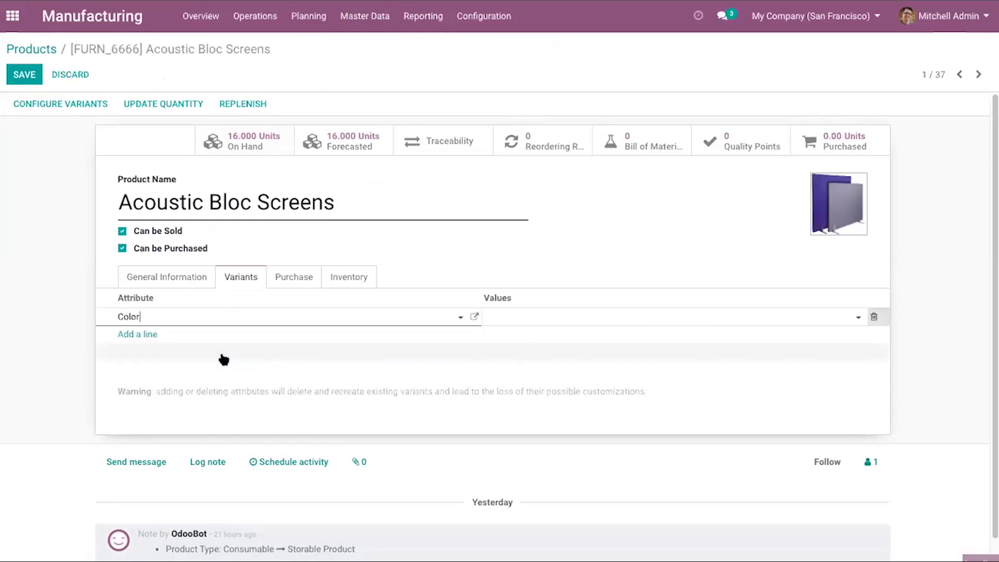
{"action": "left_click", "coordinate": [524, 321]}
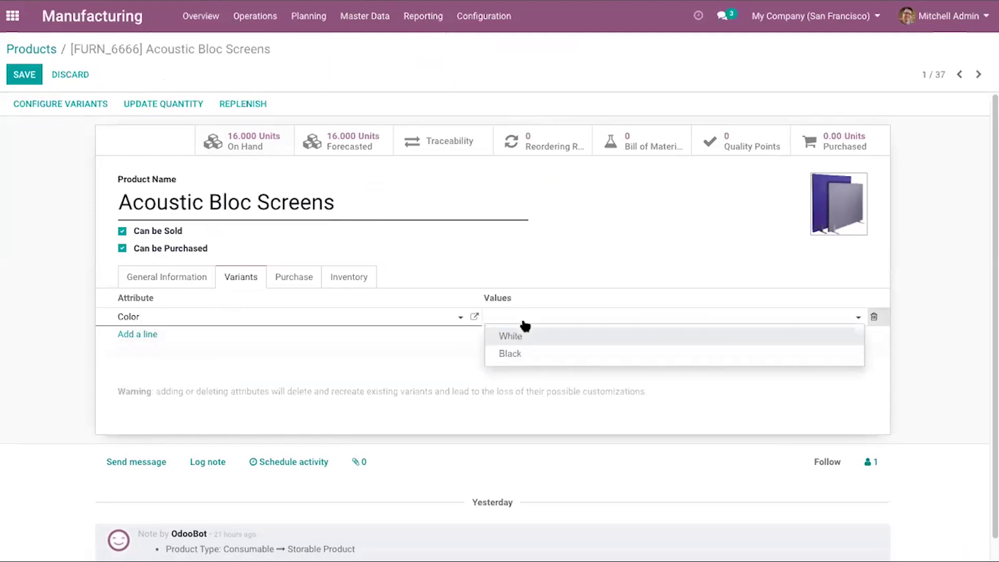
{"action": "left_click", "coordinate": [541, 345]}
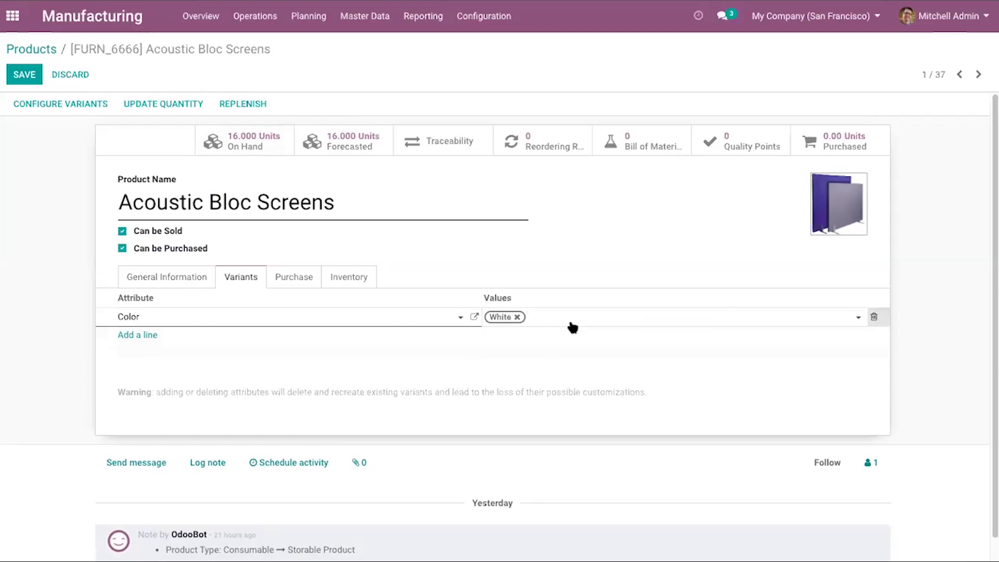
Create "yellow" as another Color value for Acoustic Bloc Screens and save the product
{"action": "type", "text": "yeallow"}
{"action": "key", "text": "BackSpace"}
{"action": "key", "text": "BackSpace"}
{"action": "key", "text": "BackSpace"}
{"action": "key", "text": "BackSpace"}
{"action": "key", "text": "BackSpace"}
{"action": "type", "text": "llow"}
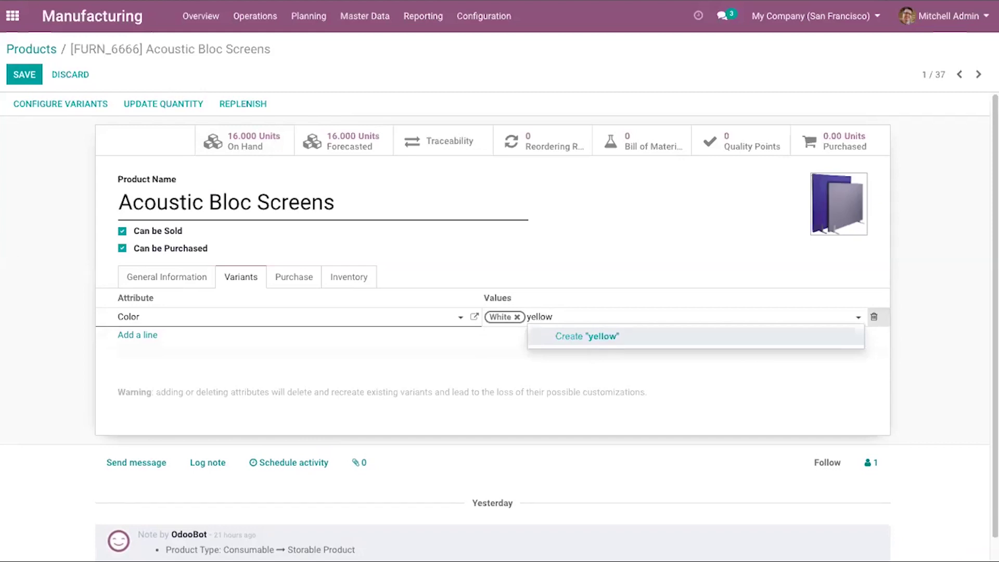
{"action": "key", "text": "Return"}
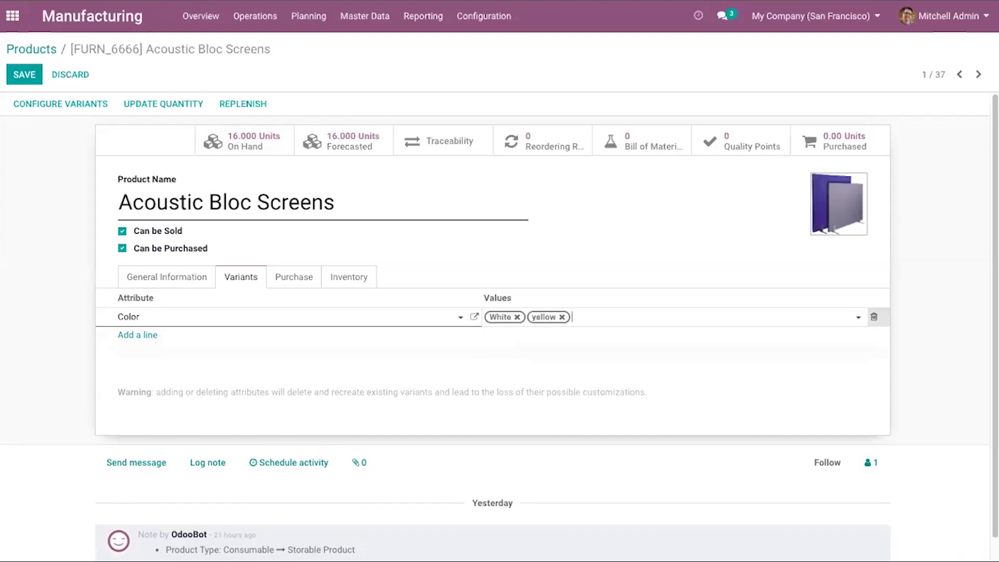
{"action": "left_click", "coordinate": [557, 257]}
{"action": "left_click", "coordinate": [26, 74]}
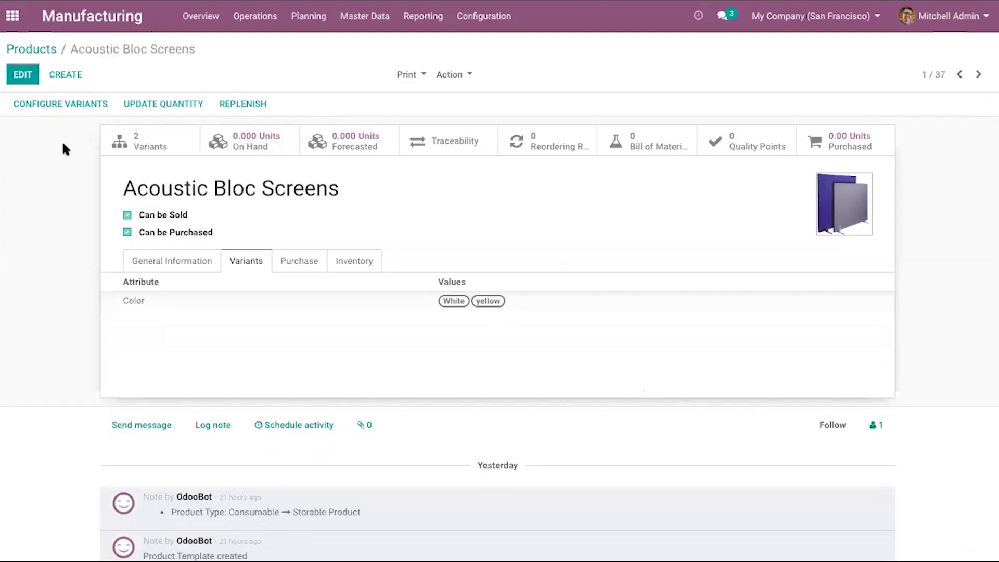
Return from the Acoustic Bloc Screens record to the products list and bring up the master data options
{"action": "left_click", "coordinate": [44, 49]}
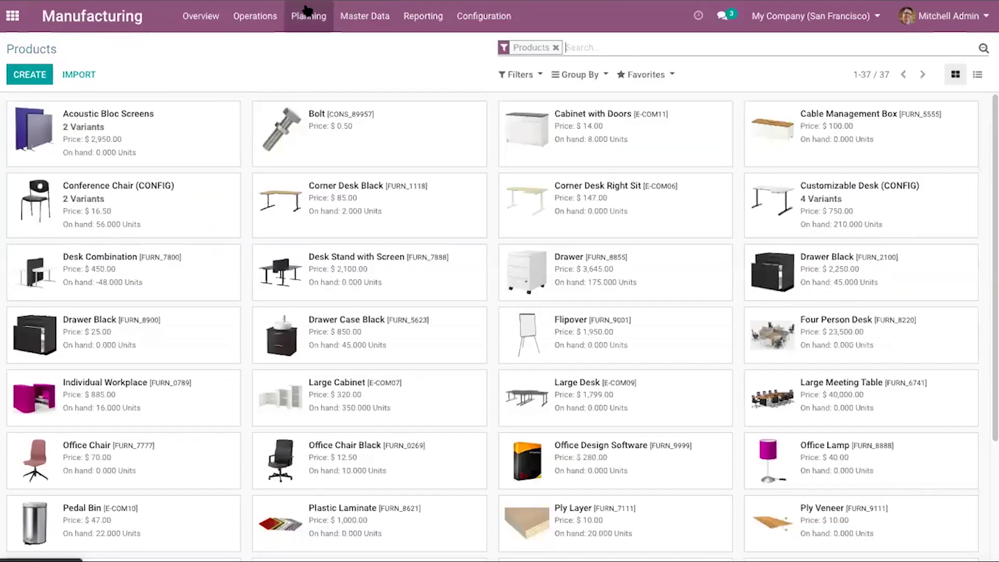
{"action": "left_click", "coordinate": [307, 11]}
{"action": "mouse_move", "coordinate": [365, 16]}
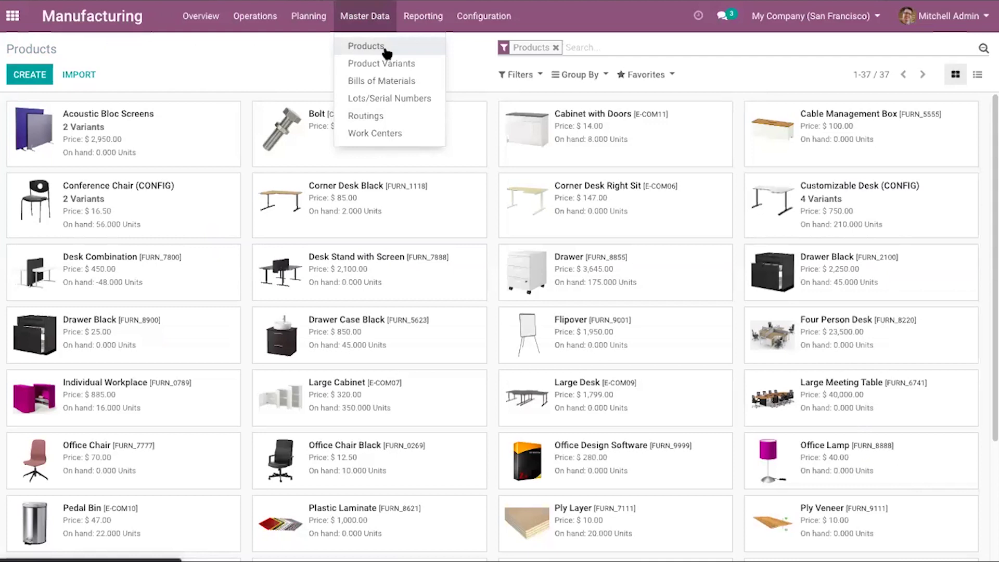
Create a new bill of materials for the product [FURN_1118] Corner Desk Black
{"action": "left_click", "coordinate": [401, 83]}
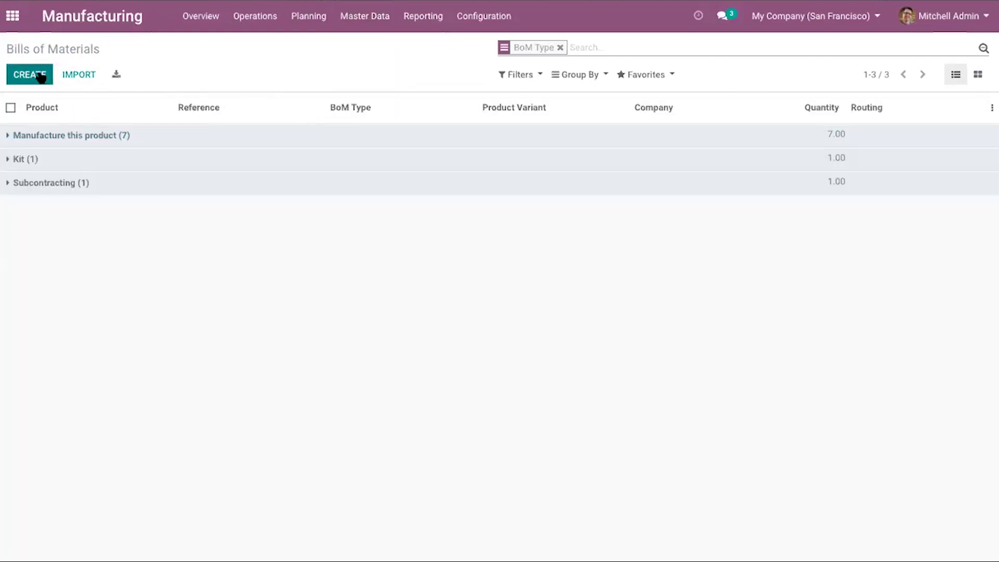
{"action": "left_click", "coordinate": [40, 77]}
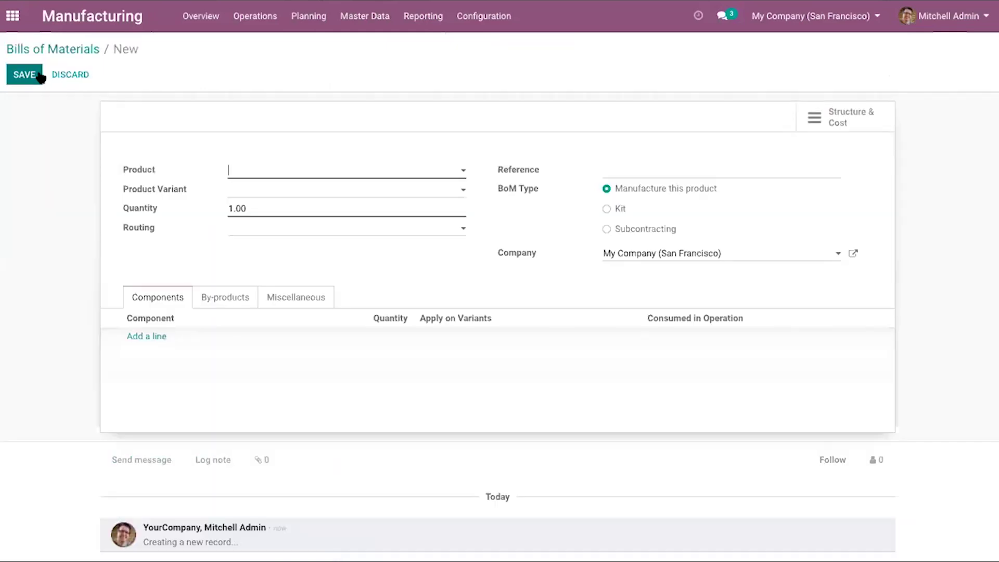
{"action": "left_click", "coordinate": [249, 173]}
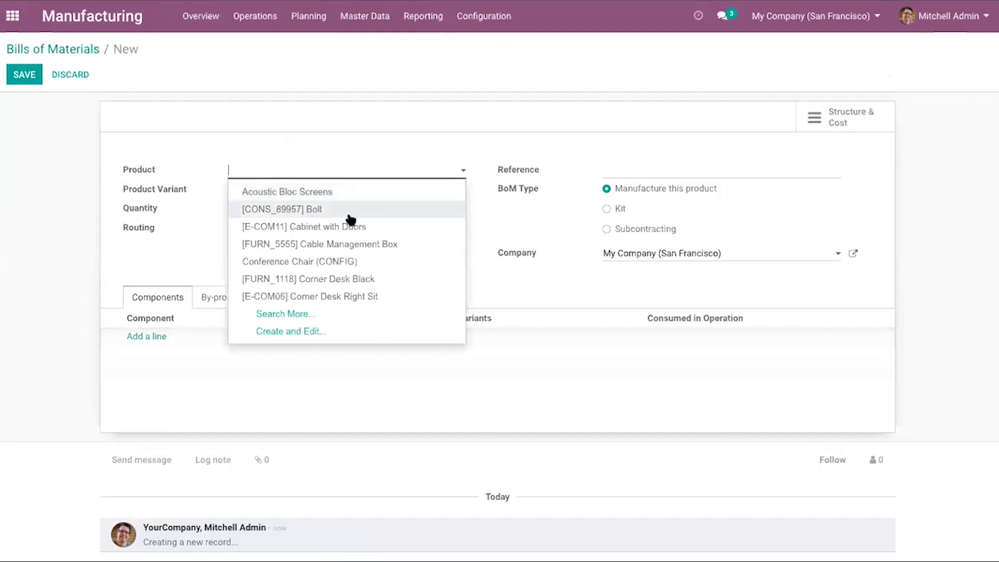
{"action": "left_click", "coordinate": [348, 245]}
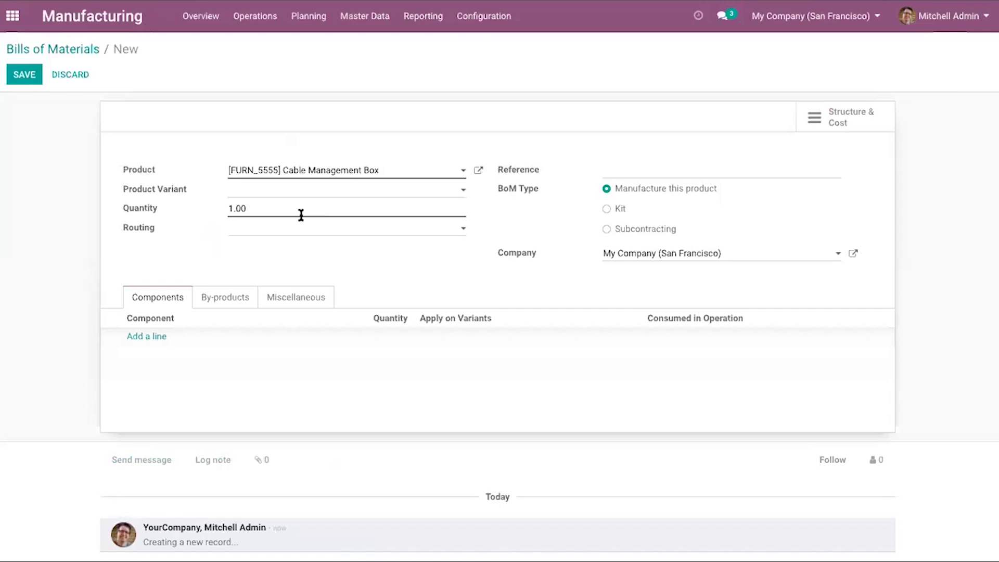
{"action": "left_click", "coordinate": [430, 175]}
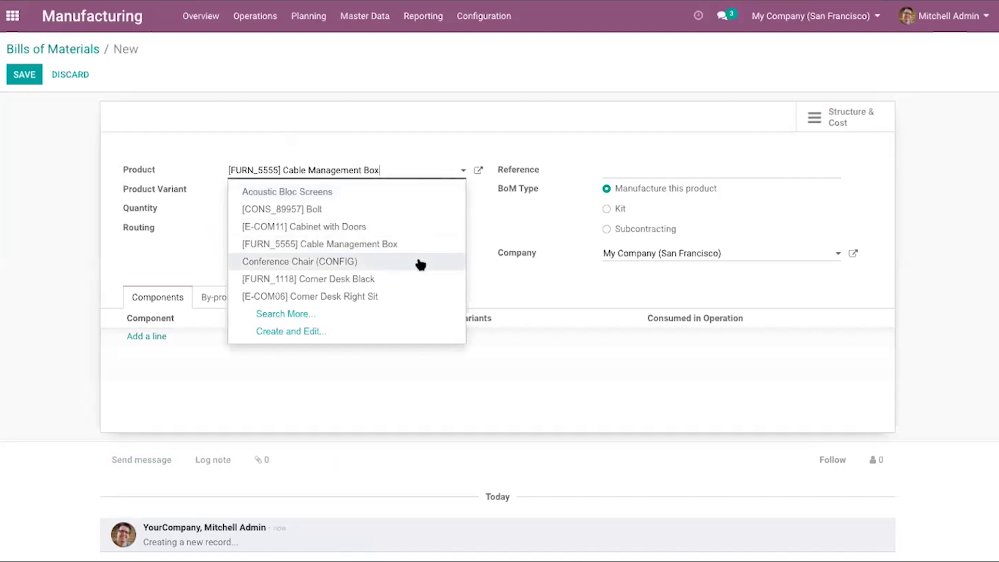
{"action": "left_click", "coordinate": [385, 281]}
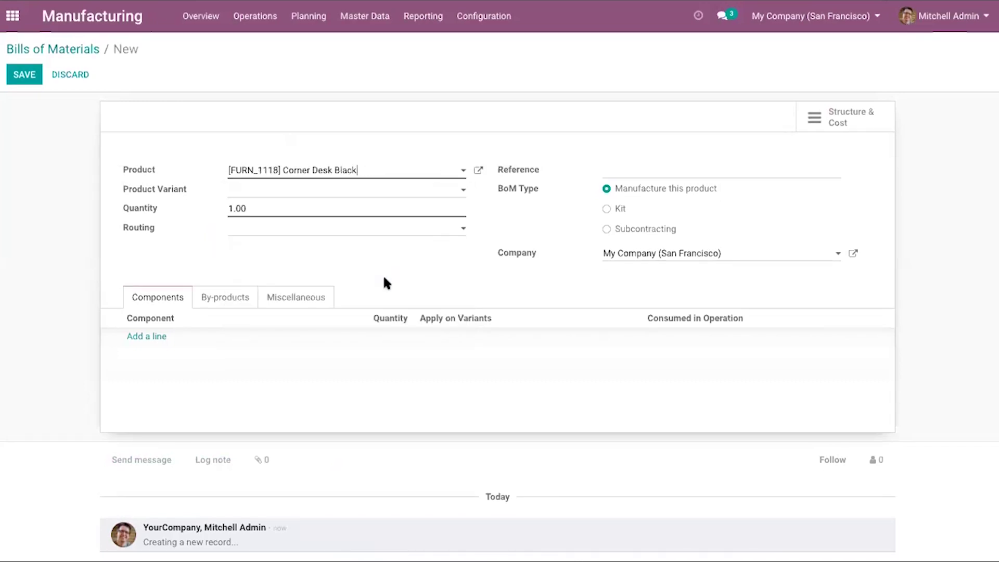
Leave the product variant empty and set the bill's routing to Manual Component's Assembly
{"action": "left_click", "coordinate": [361, 194]}
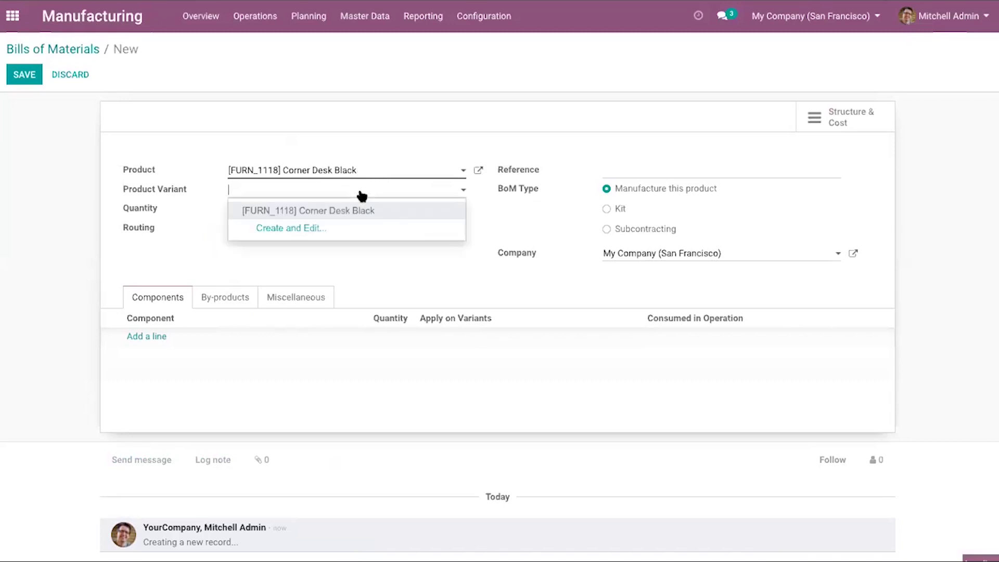
{"action": "left_click", "coordinate": [435, 264]}
{"action": "left_click", "coordinate": [317, 209]}
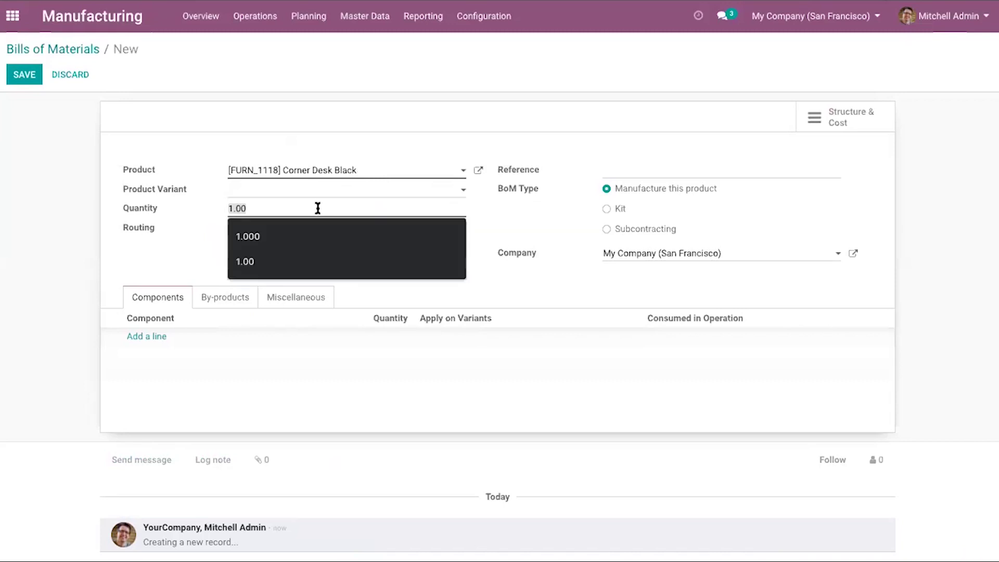
{"action": "left_click", "coordinate": [482, 249]}
{"action": "left_click", "coordinate": [357, 230]}
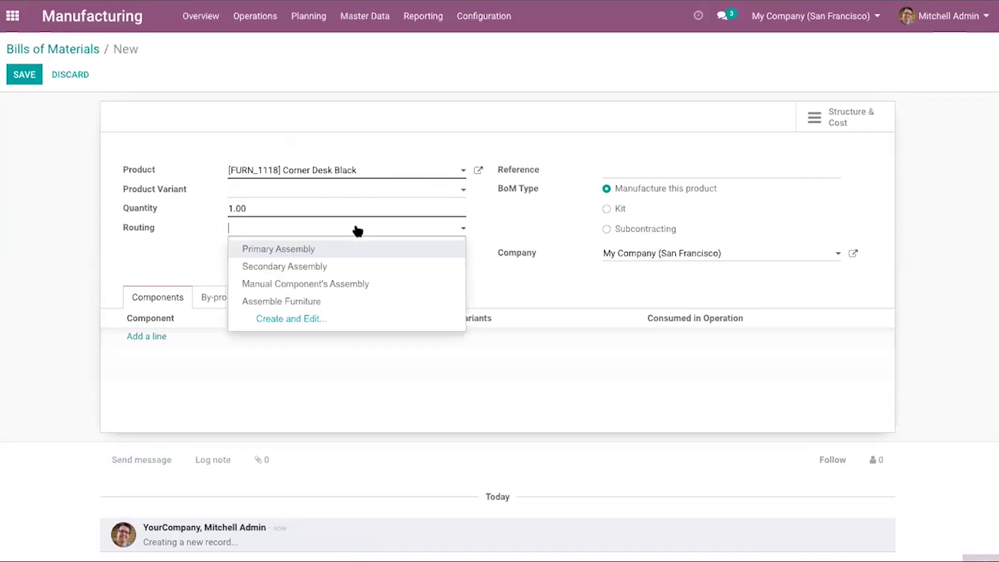
{"action": "left_click", "coordinate": [331, 284]}
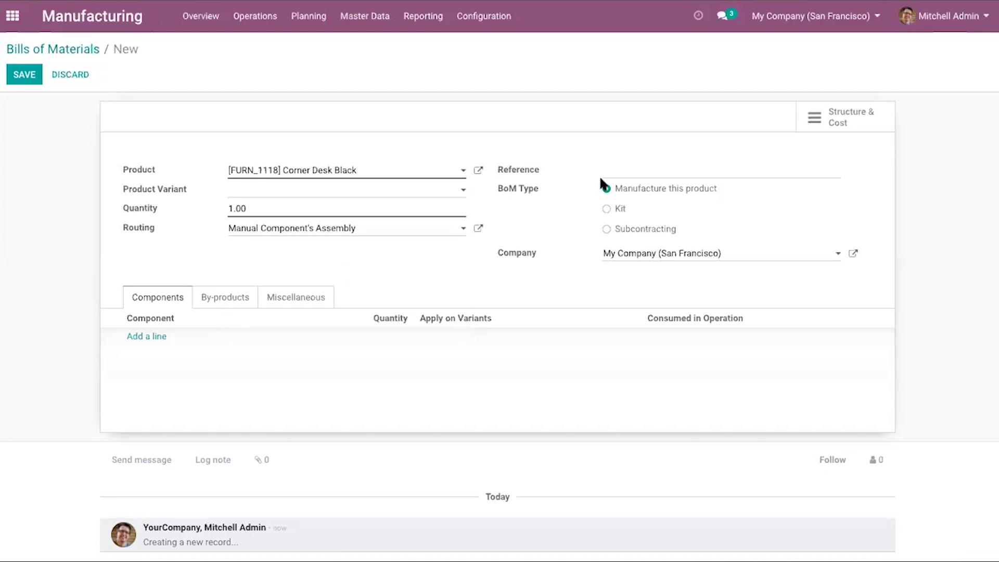
Try the Kit BoM type, and settle on Subcontracting with Azure Interior as the subcontractor
{"action": "left_click", "coordinate": [618, 173]}
{"action": "left_click", "coordinate": [607, 209]}
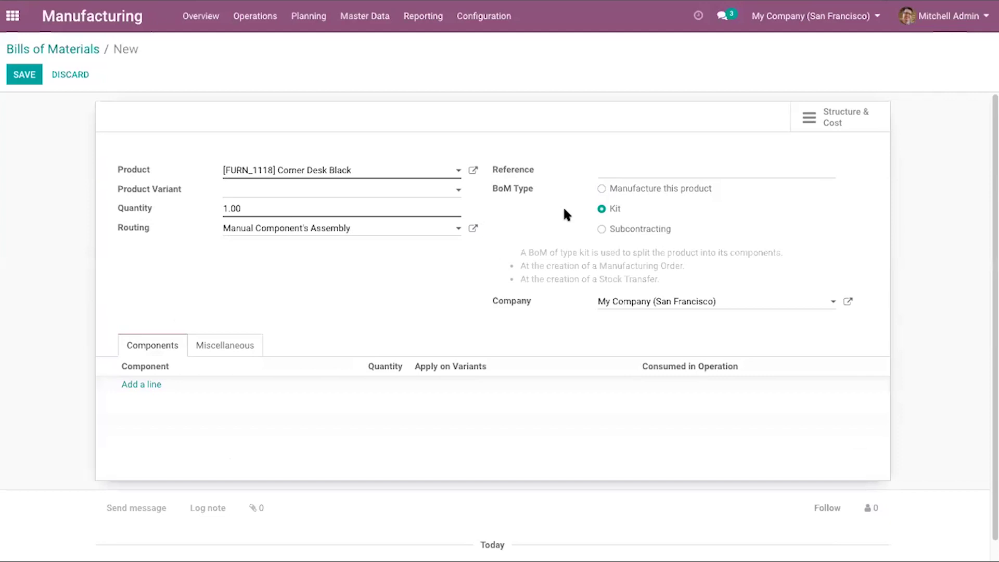
{"action": "left_click", "coordinate": [602, 230]}
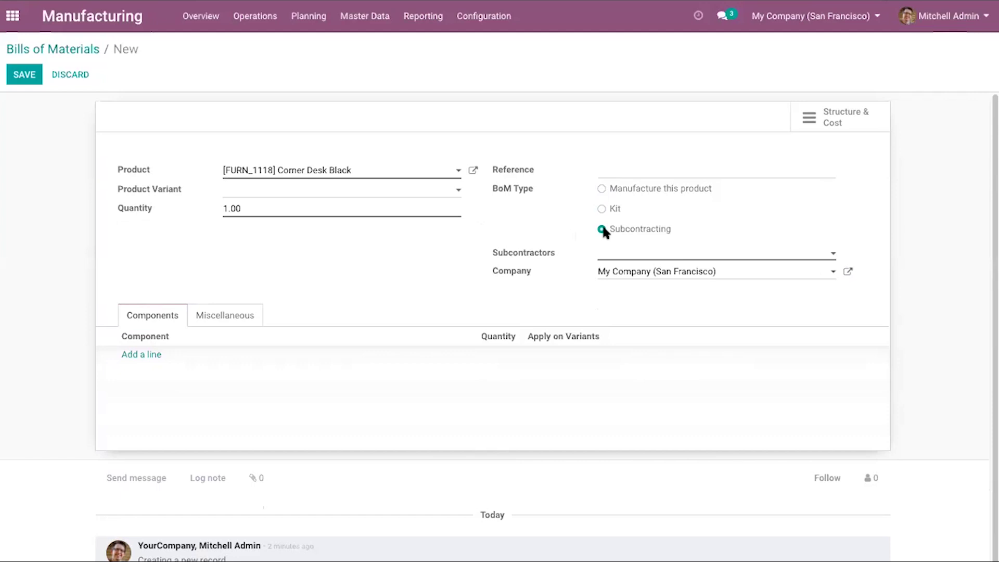
{"action": "left_click", "coordinate": [642, 255]}
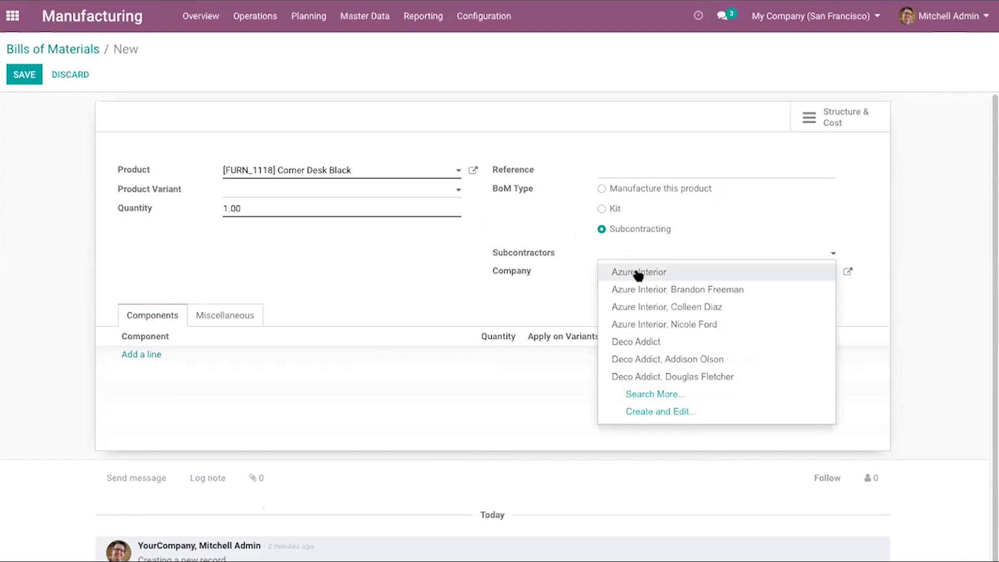
{"action": "left_click", "coordinate": [638, 273]}
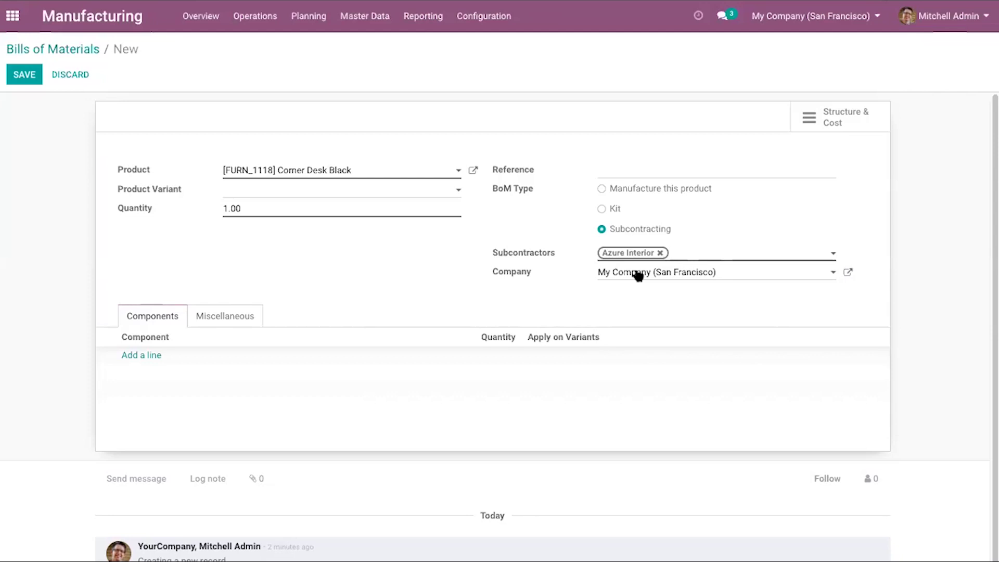
{"action": "scroll", "coordinate": [638, 276], "scroll_direction": "down", "scroll_amount": 1}
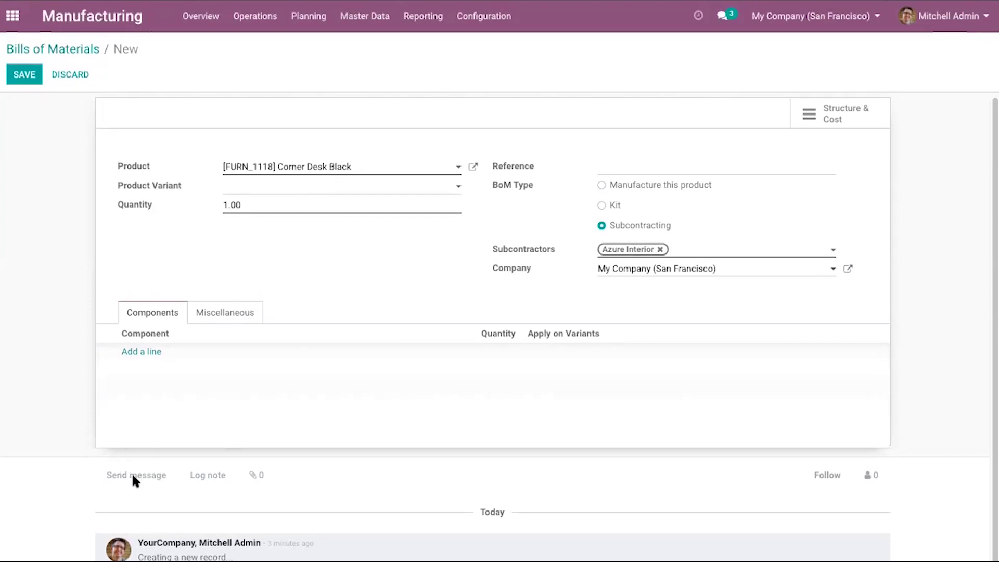
Discard the unsaved bill of materials and open the existing [FURN_78236] Table Kit bill from the Kit group
{"action": "left_click", "coordinate": [62, 49]}
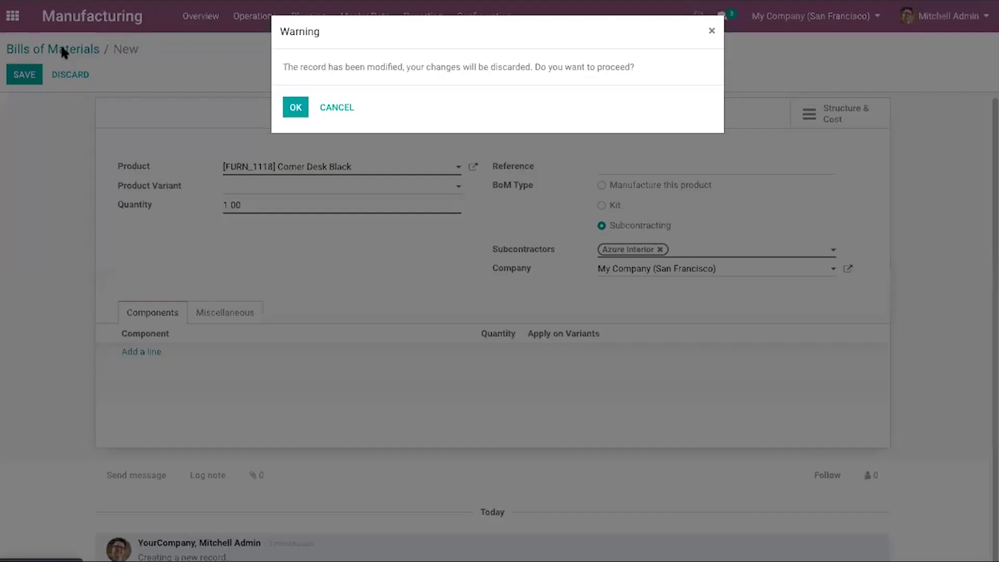
{"action": "left_click", "coordinate": [287, 110]}
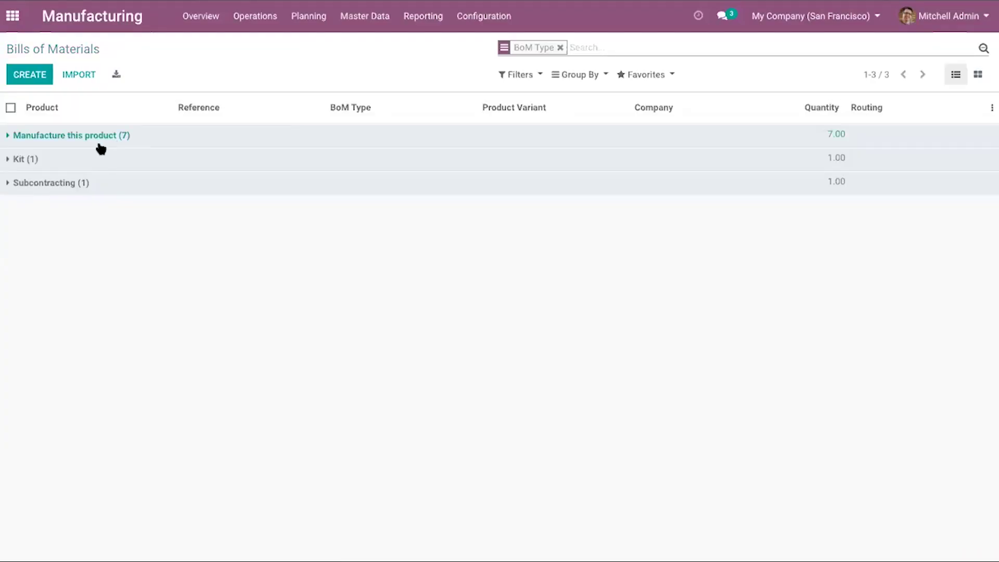
{"action": "left_click", "coordinate": [82, 159]}
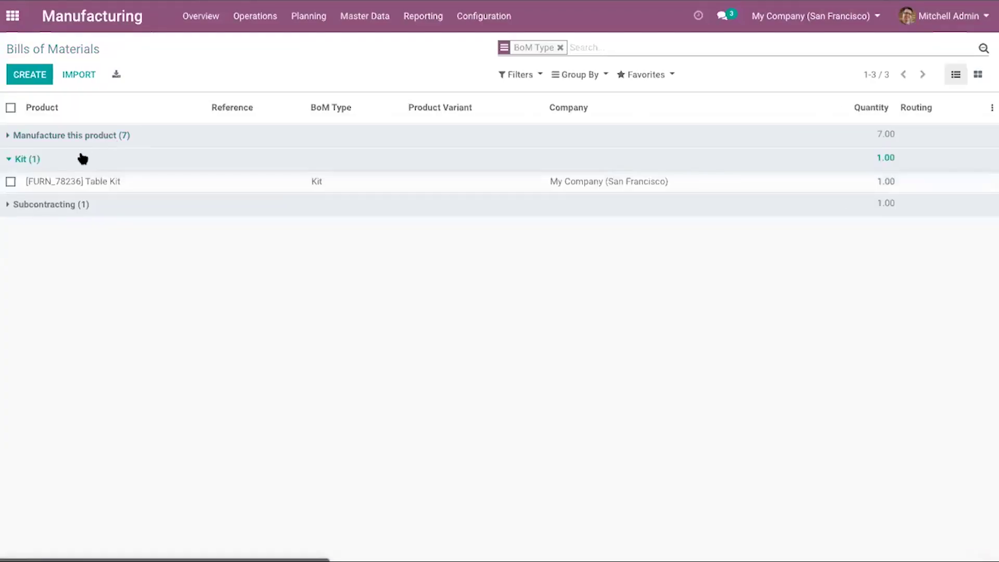
{"action": "left_click", "coordinate": [94, 182]}
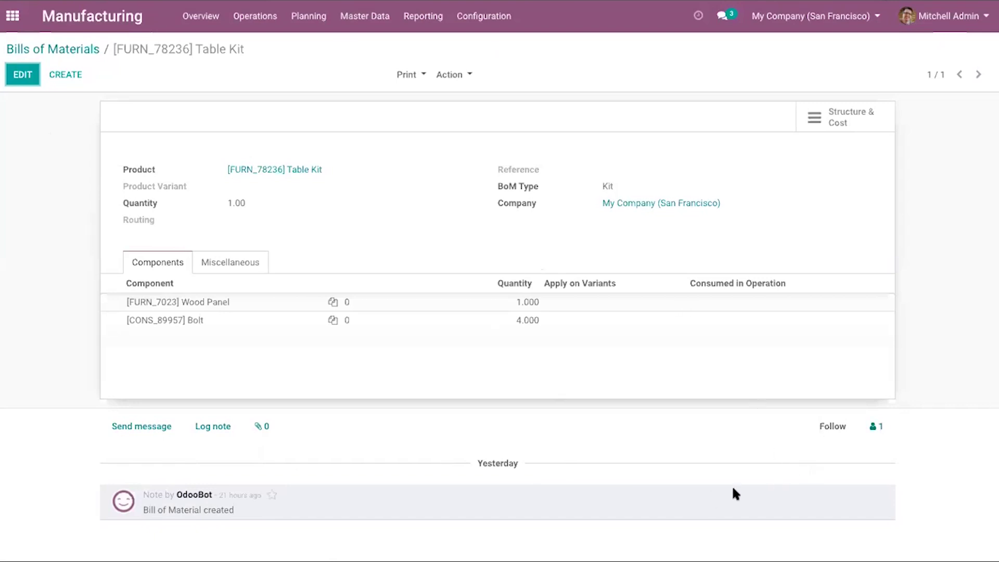
{"action": "left_click", "coordinate": [874, 429]}
{"action": "left_click", "coordinate": [913, 433]}
Generate the BoM Structure report for the Table Kit and examine its products, costs and Manual Assembly operation
{"action": "left_click", "coordinate": [420, 76]}
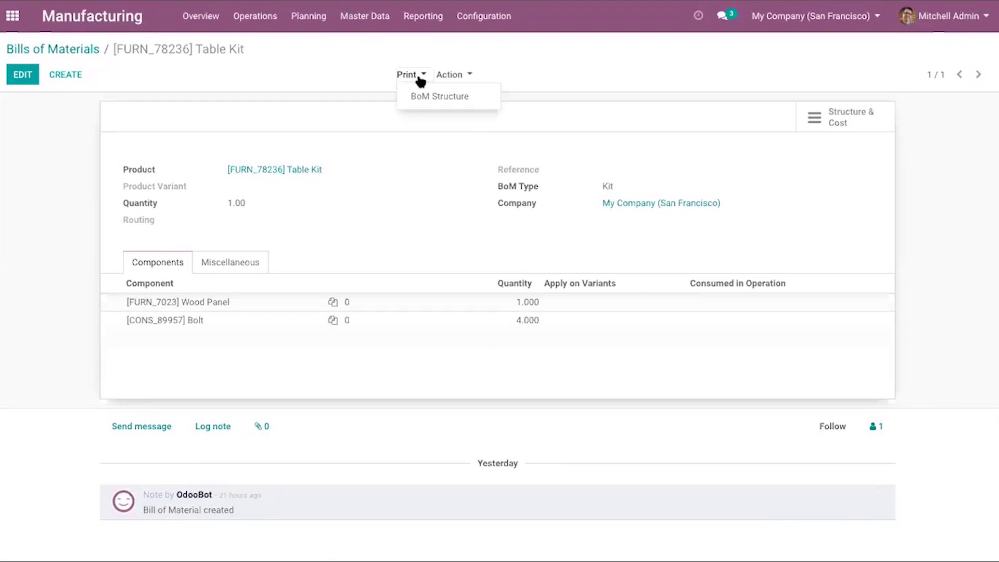
{"action": "left_click", "coordinate": [418, 95]}
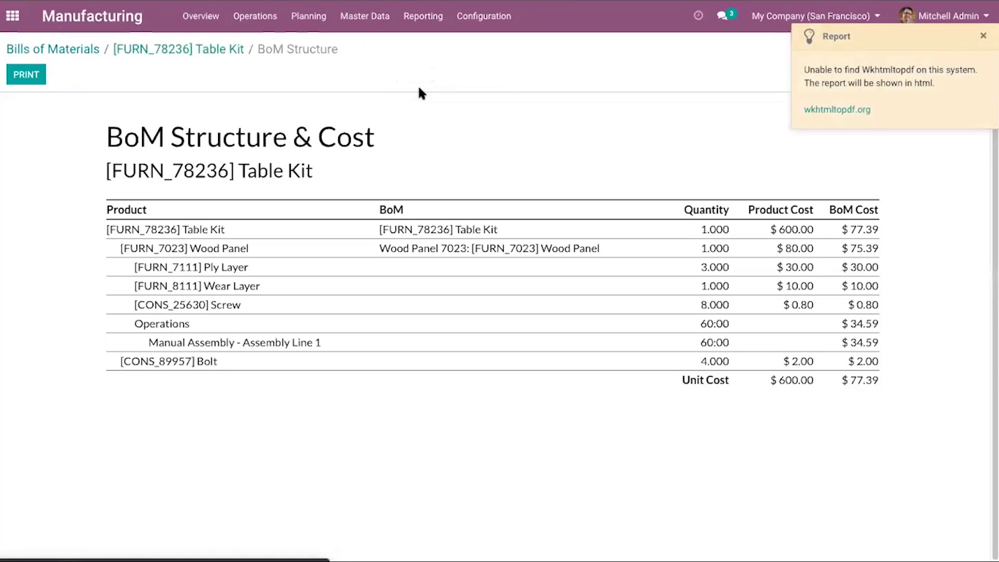
{"action": "scroll", "coordinate": [220, 247], "scroll_direction": "left", "scroll_amount": 3}
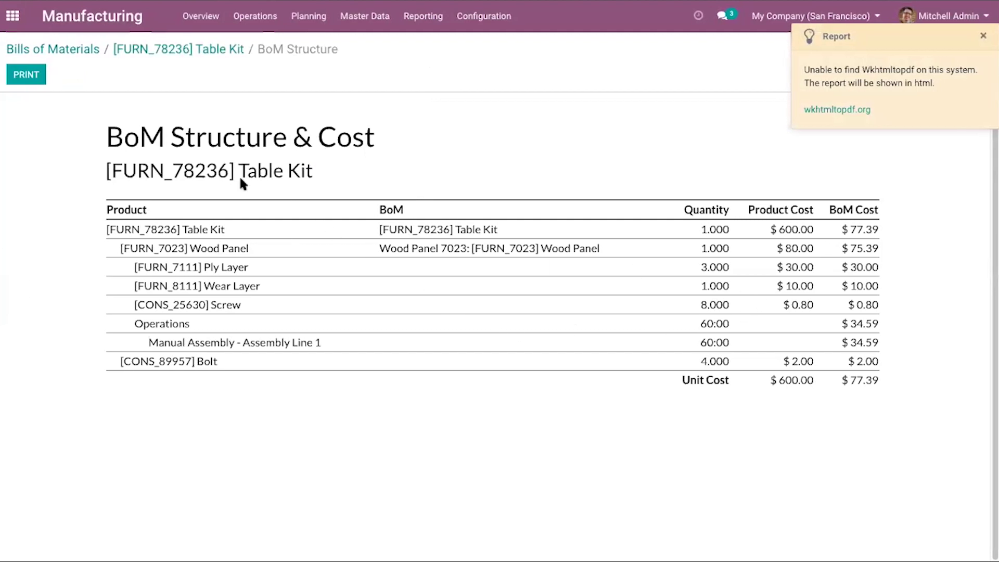
{"action": "double_click", "coordinate": [195, 229]}
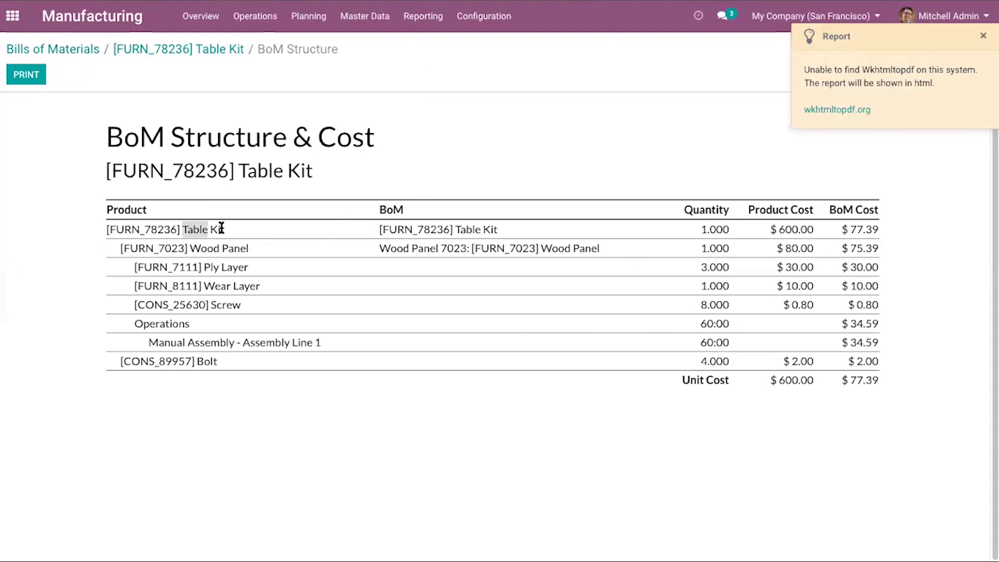
{"action": "double_click", "coordinate": [415, 230]}
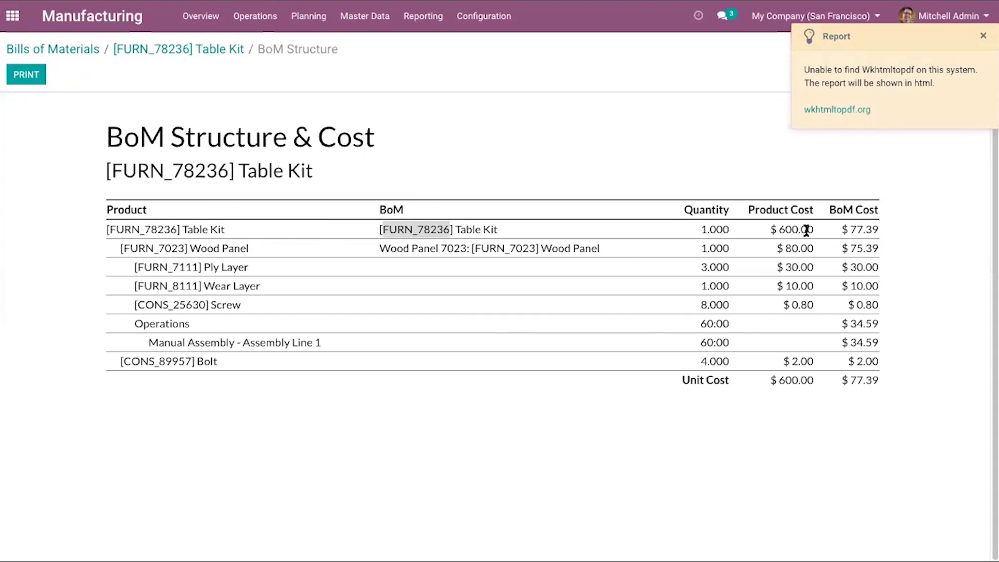
{"action": "double_click", "coordinate": [854, 229]}
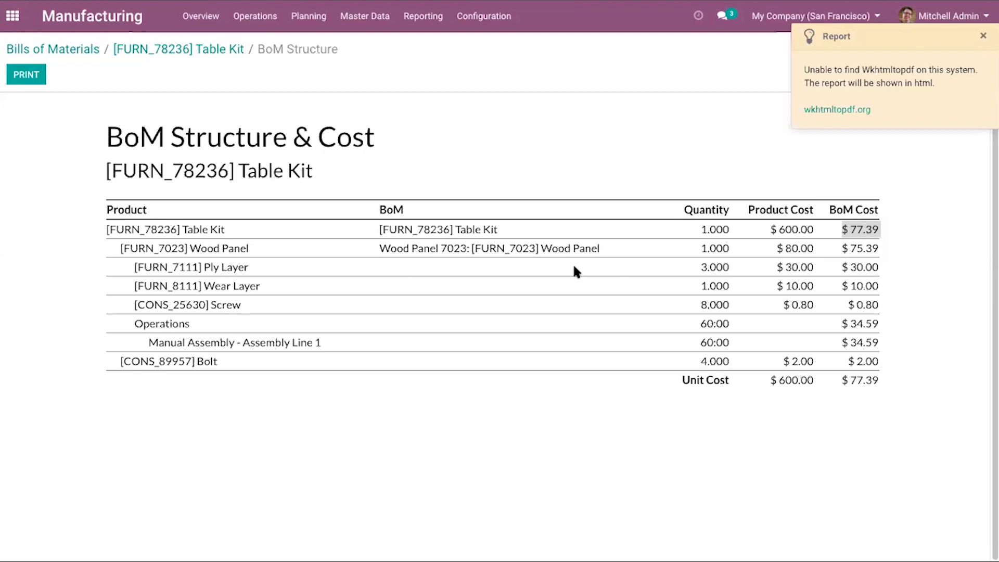
{"action": "left_click", "coordinate": [163, 326]}
{"action": "triple_click", "coordinate": [168, 339]}
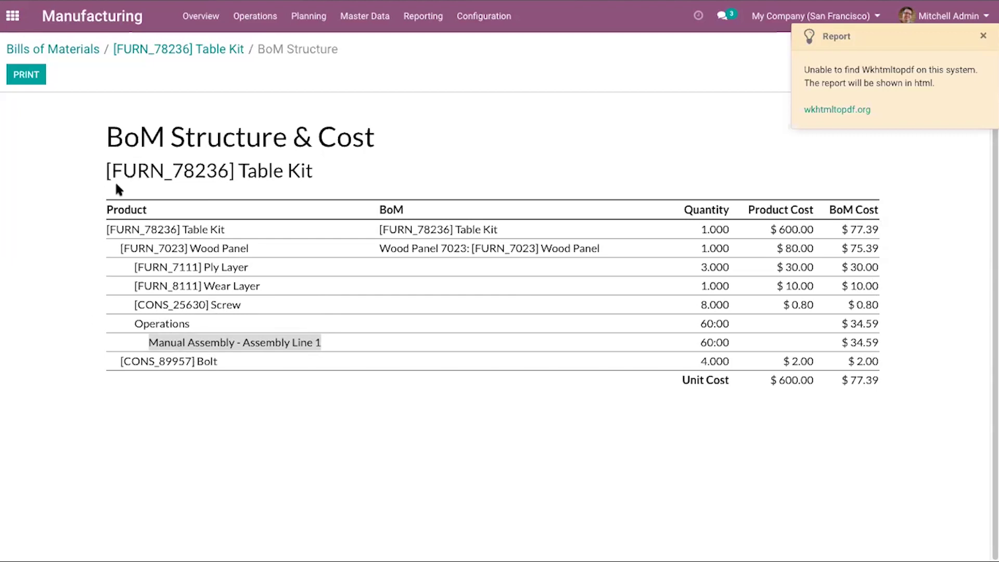
Leave the report, dismiss its notification and open the list of lots and serial numbers
{"action": "left_click", "coordinate": [199, 52]}
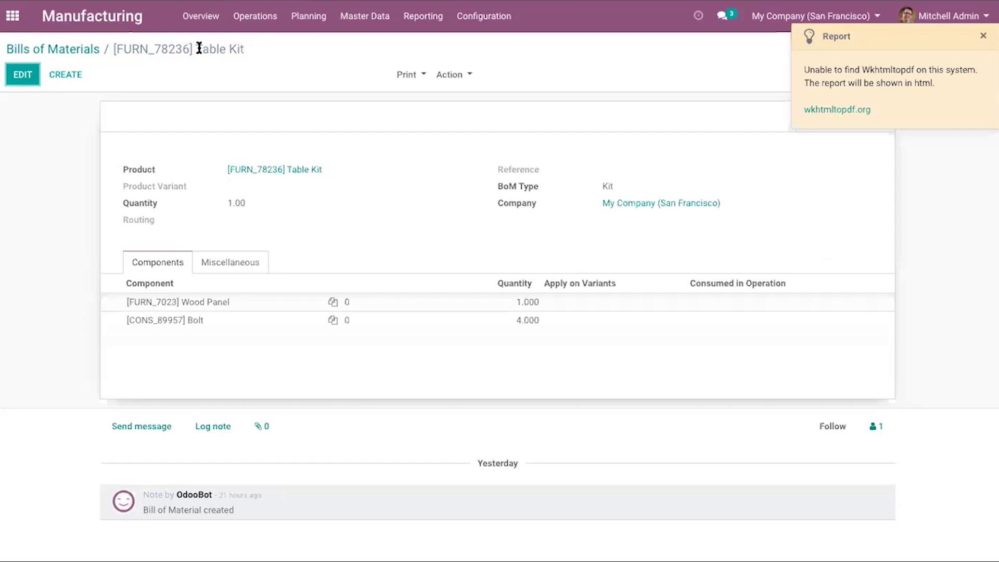
{"action": "left_click", "coordinate": [984, 36]}
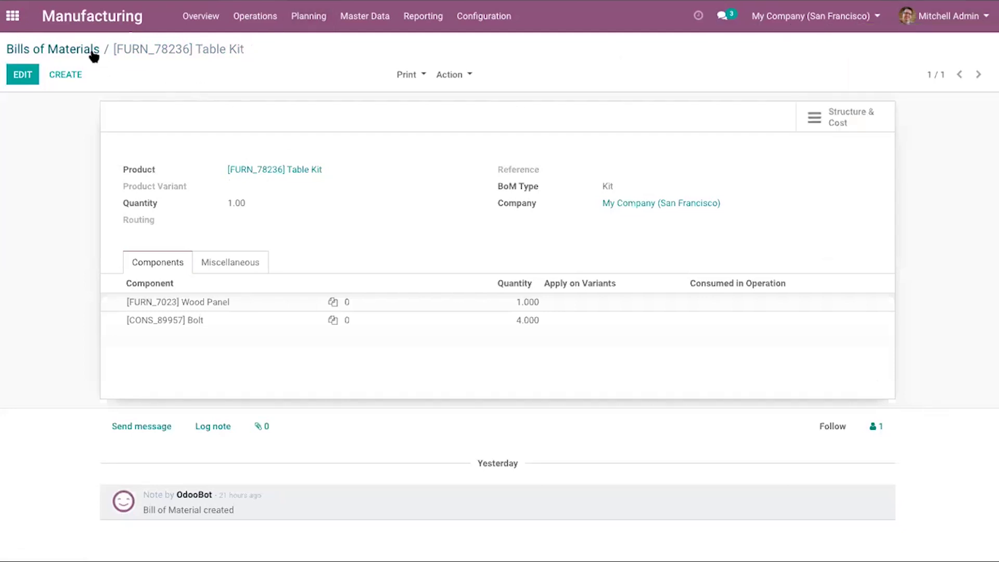
{"action": "left_click", "coordinate": [368, 19]}
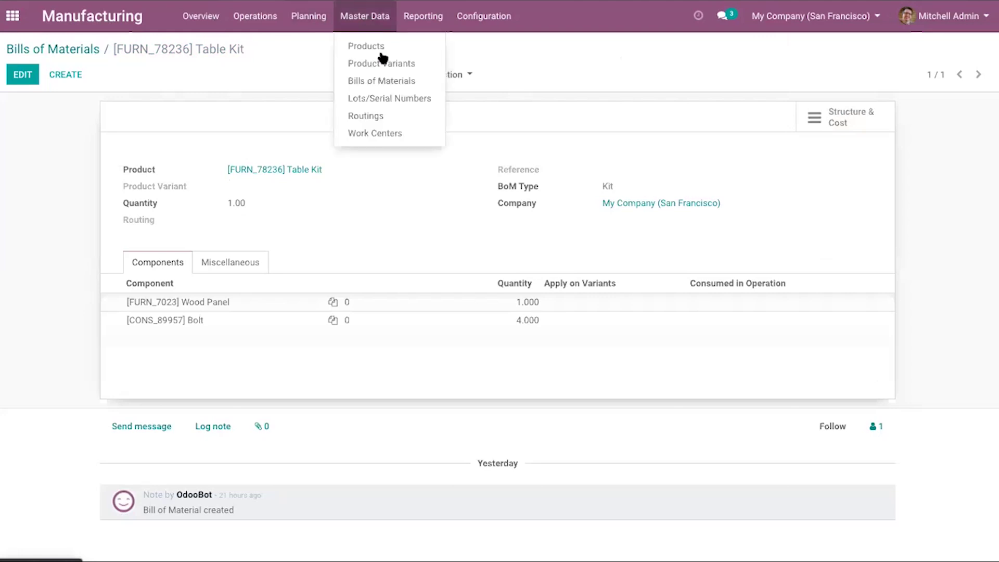
{"action": "left_click", "coordinate": [400, 100]}
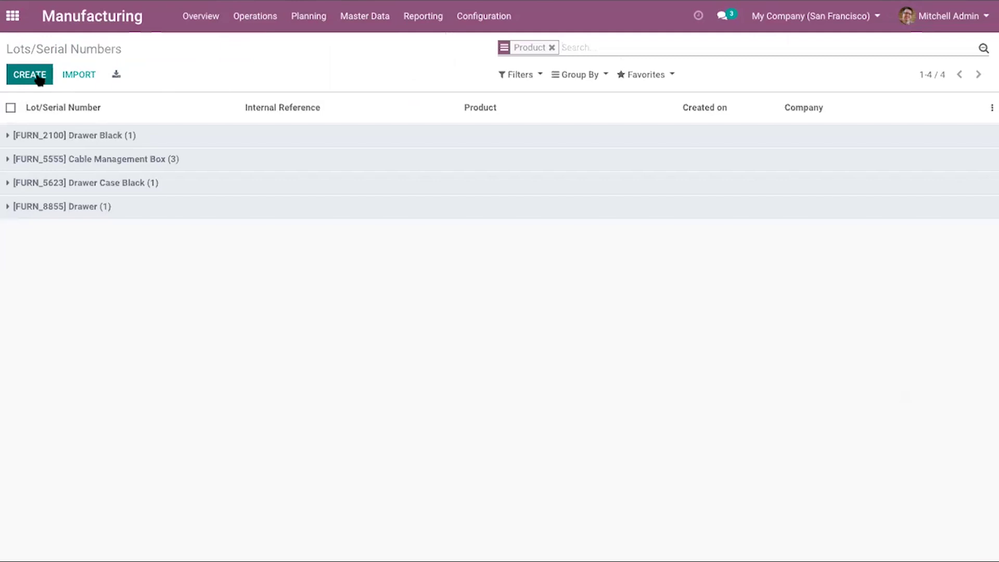
Edit the Acoustic Bloc Screens product and set its inventory tracking to By Lots
{"action": "left_click", "coordinate": [364, 26]}
{"action": "left_click", "coordinate": [373, 45]}
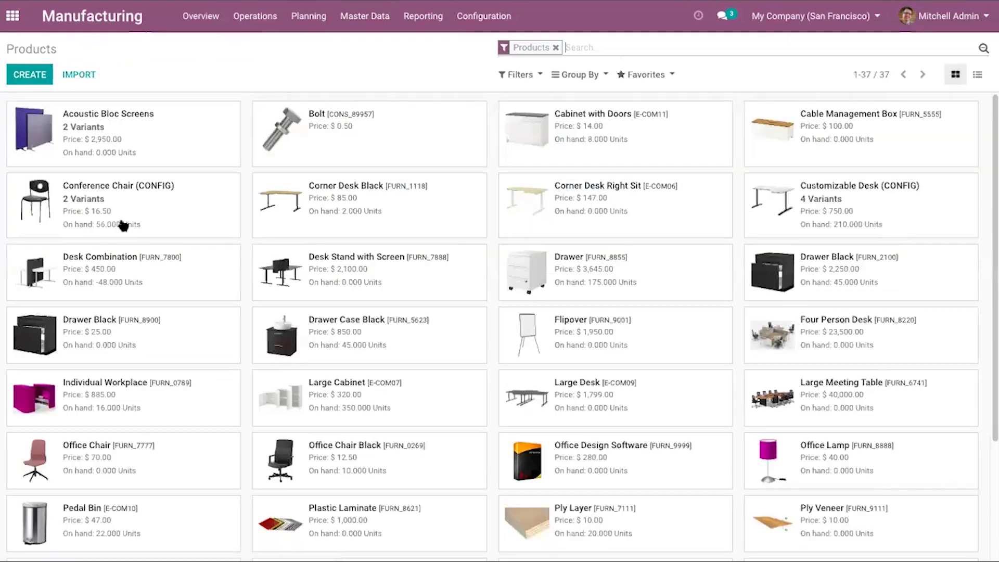
{"action": "left_click", "coordinate": [115, 149]}
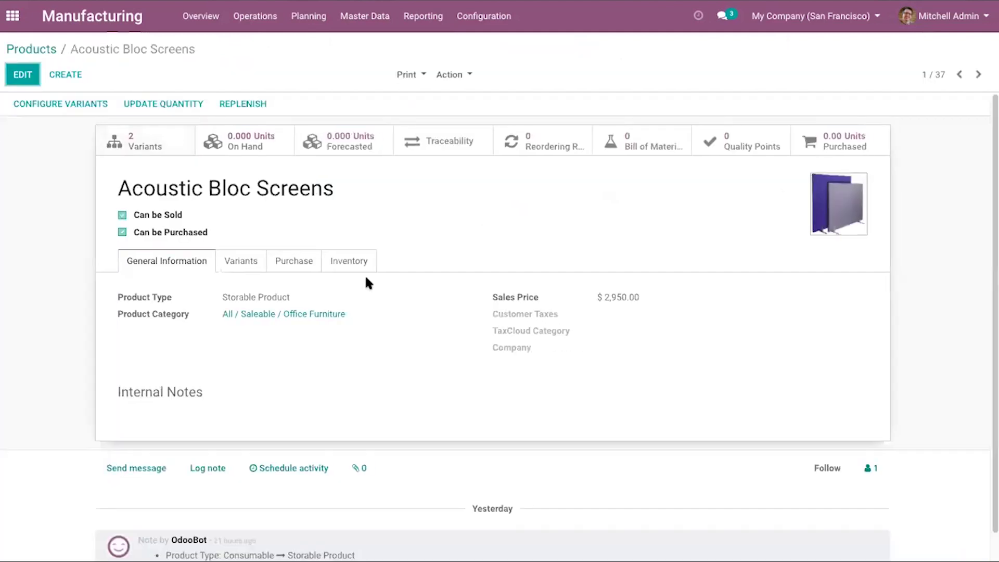
{"action": "left_click", "coordinate": [23, 75]}
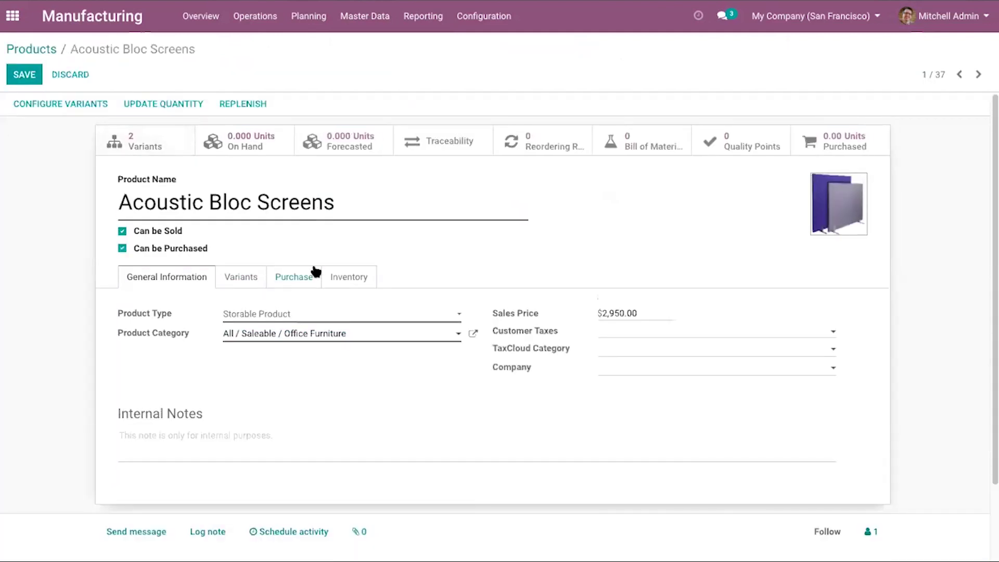
{"action": "left_click", "coordinate": [338, 273]}
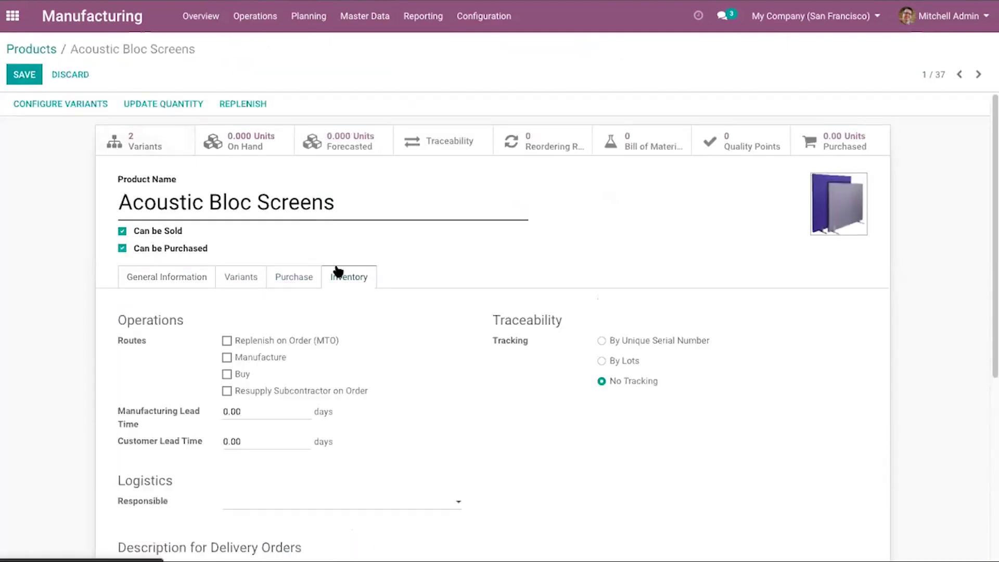
{"action": "left_click", "coordinate": [602, 361]}
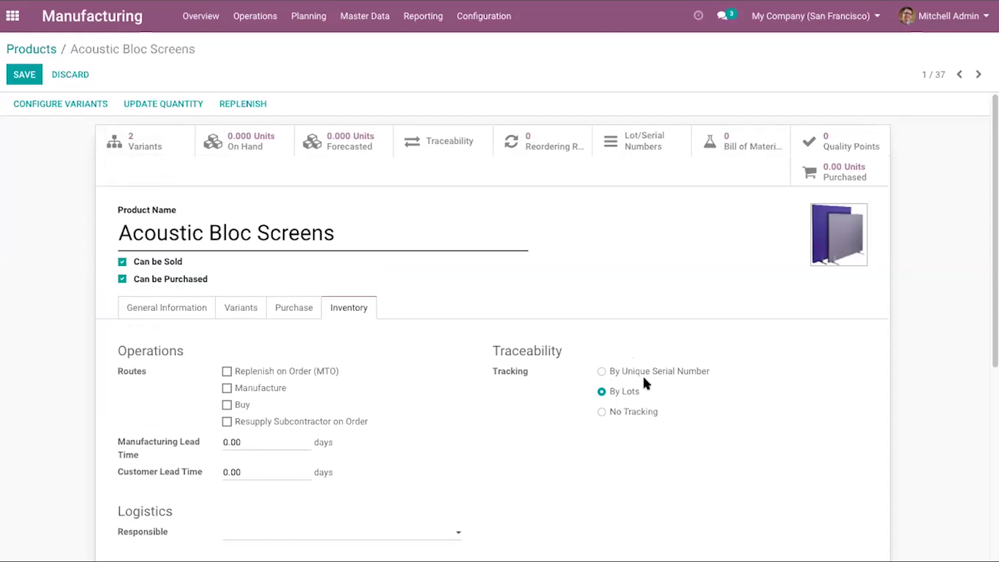
Set the Acoustic Bloc Screens tracking to By Unique Serial Number, then return to the list of lots and serial numbers
{"action": "left_click", "coordinate": [602, 370]}
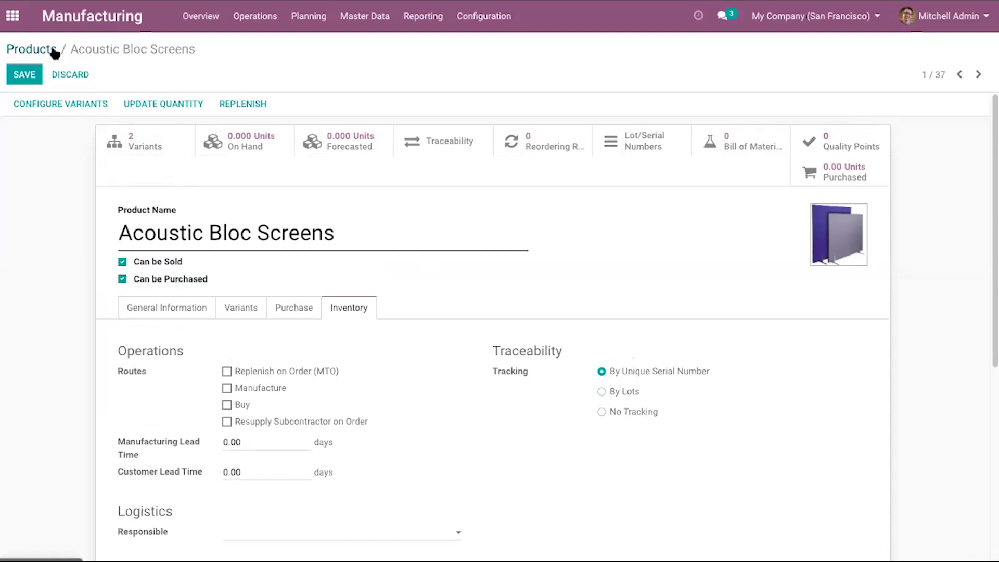
{"action": "left_click", "coordinate": [383, 14]}
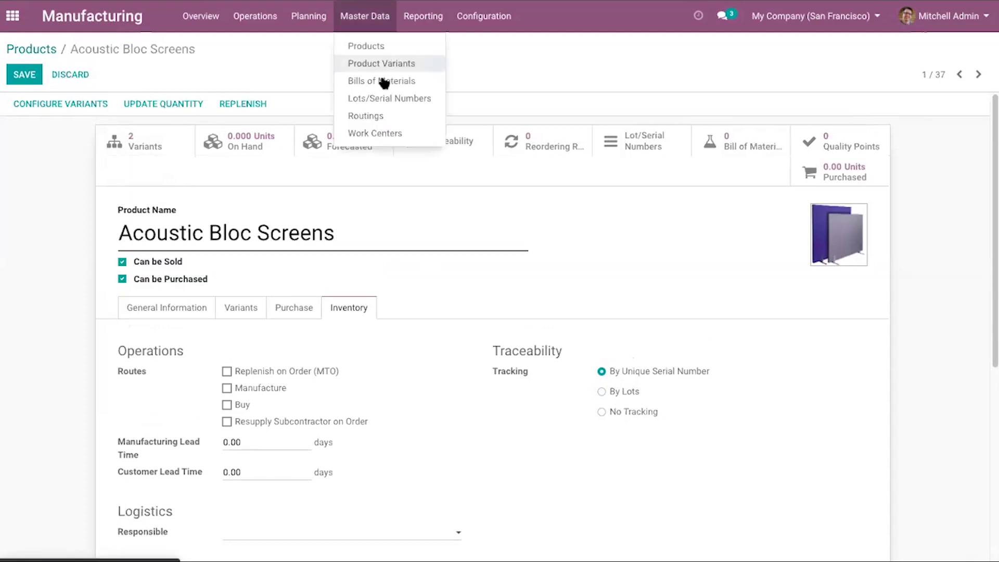
{"action": "left_click", "coordinate": [401, 101]}
{"action": "left_click", "coordinate": [290, 105]}
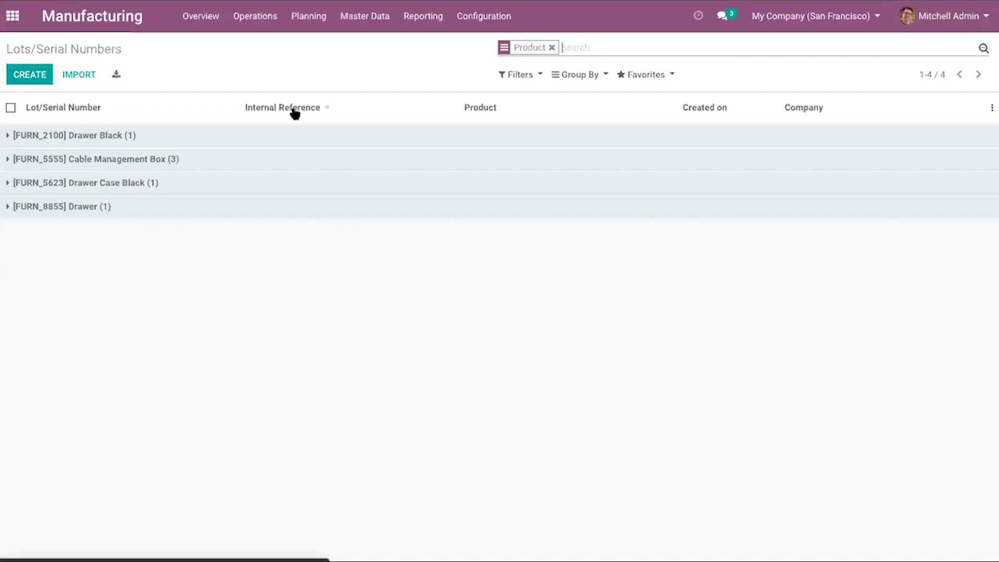
Open the routings list and start a new routing named New Route
{"action": "left_click", "coordinate": [378, 20]}
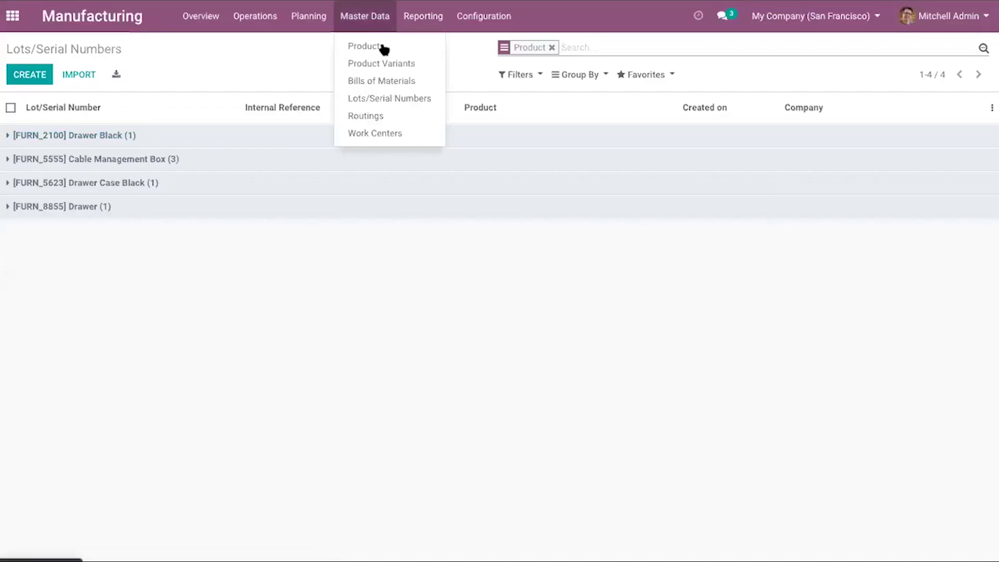
{"action": "left_click", "coordinate": [392, 118]}
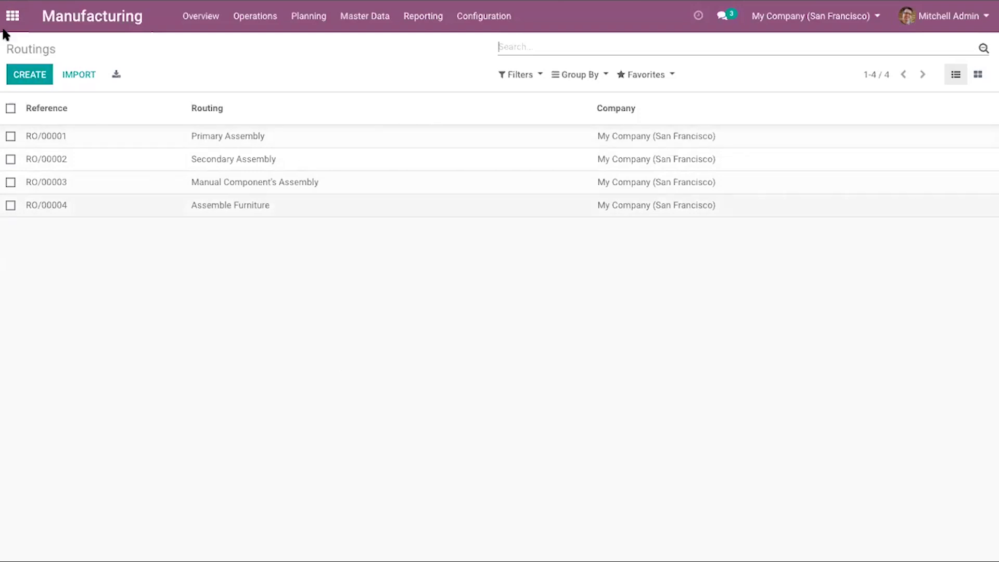
{"action": "left_click", "coordinate": [32, 78]}
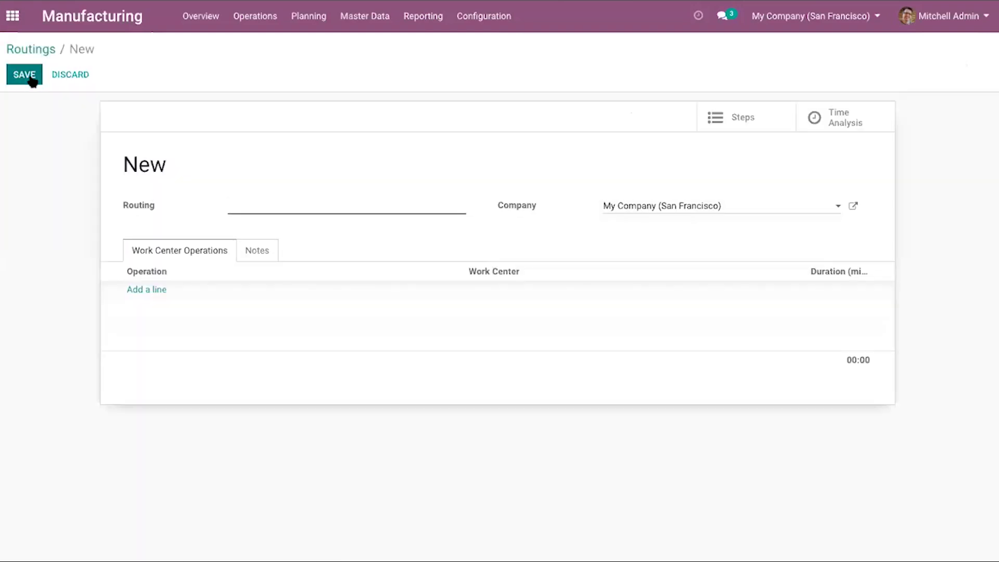
{"action": "left_click", "coordinate": [279, 207]}
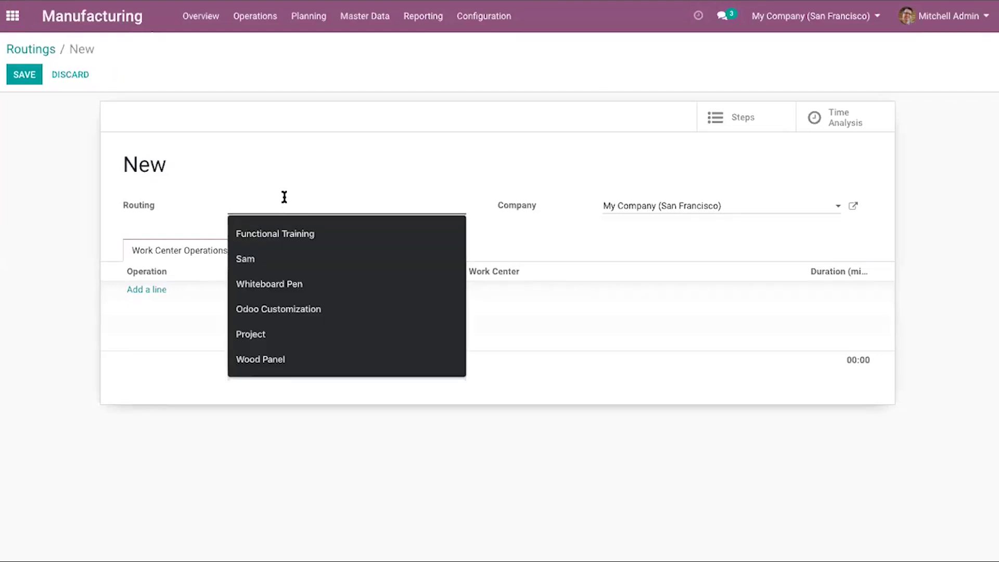
{"action": "type", "text": "New "}
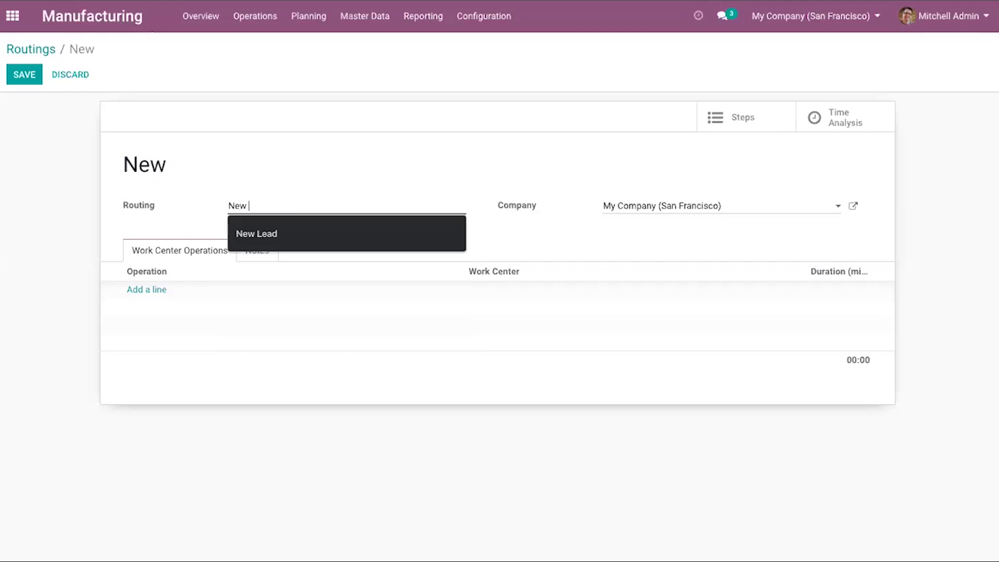
{"action": "type", "text": "Rou"}
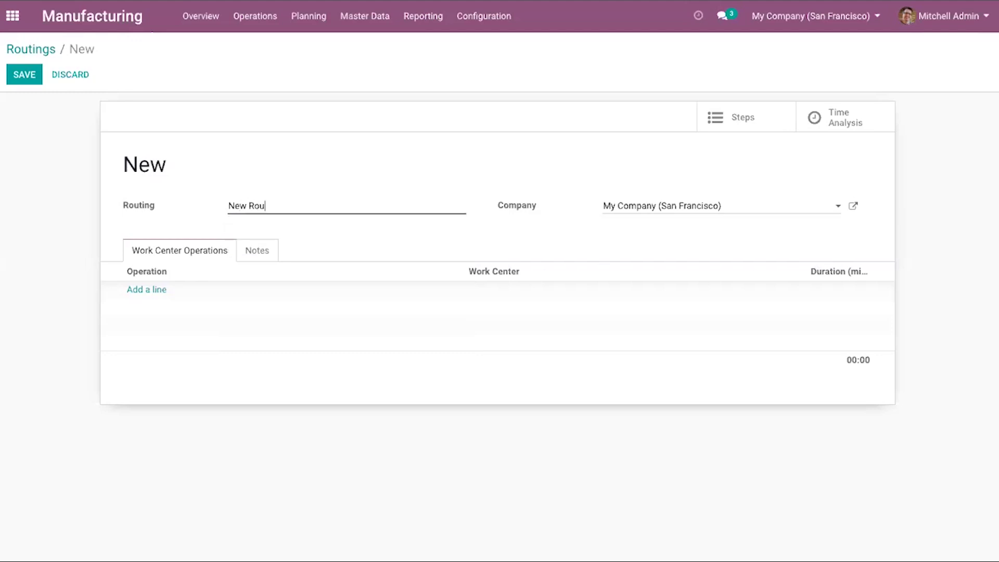
{"action": "type", "text": "te"}
{"action": "left_click", "coordinate": [251, 257]}
{"action": "left_click", "coordinate": [205, 258]}
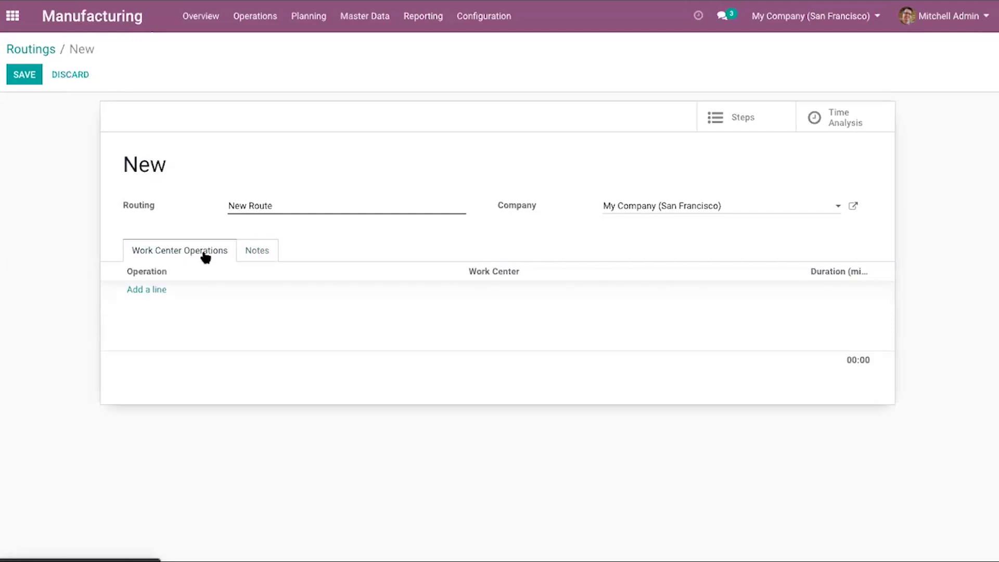
Add a work center operation named Operation 1 to the routing and assign it to Assembly Line 1
{"action": "left_click", "coordinate": [146, 290]}
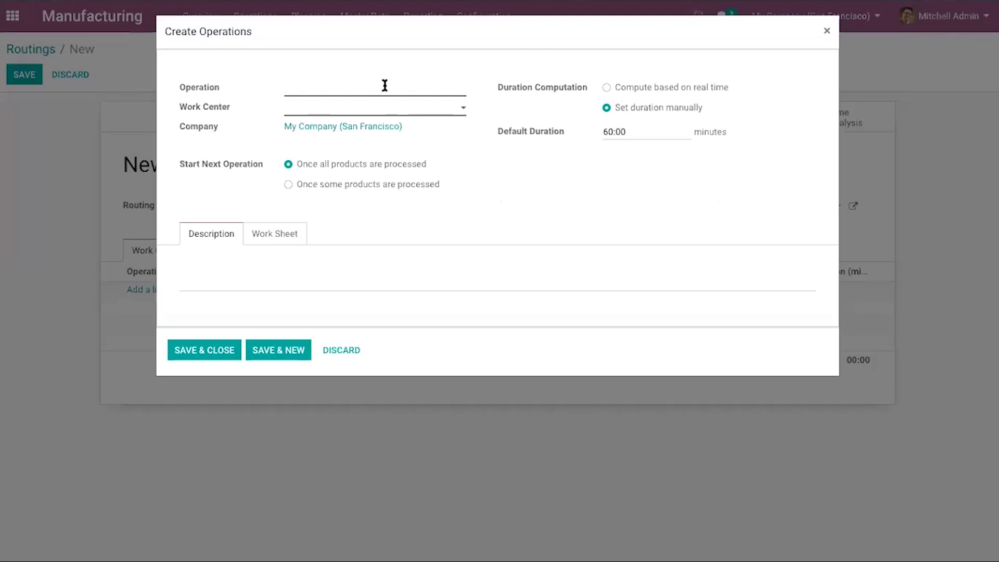
{"action": "left_click", "coordinate": [355, 88]}
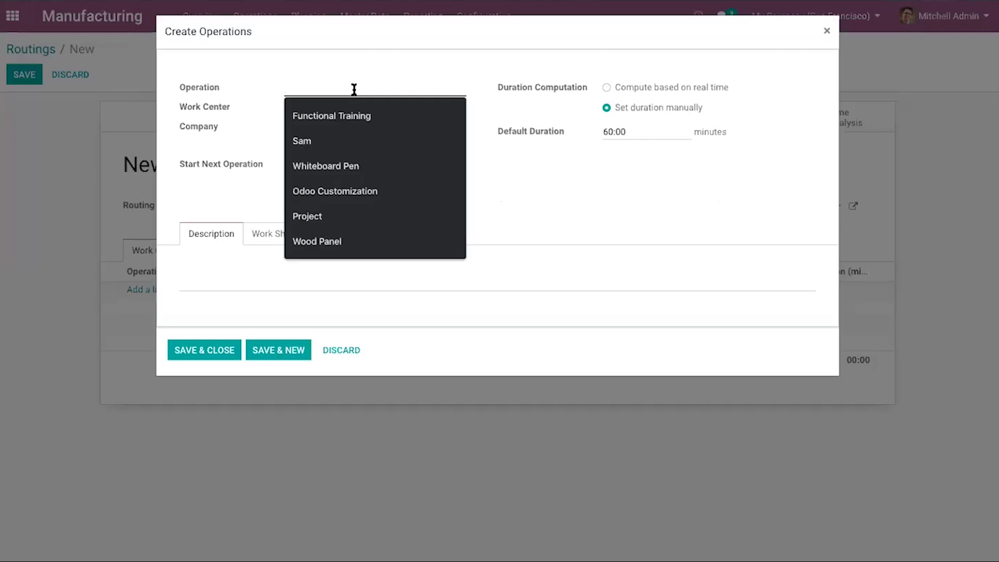
{"action": "left_click", "coordinate": [411, 81]}
{"action": "left_click", "coordinate": [372, 92]}
{"action": "type", "text": "Operati"}
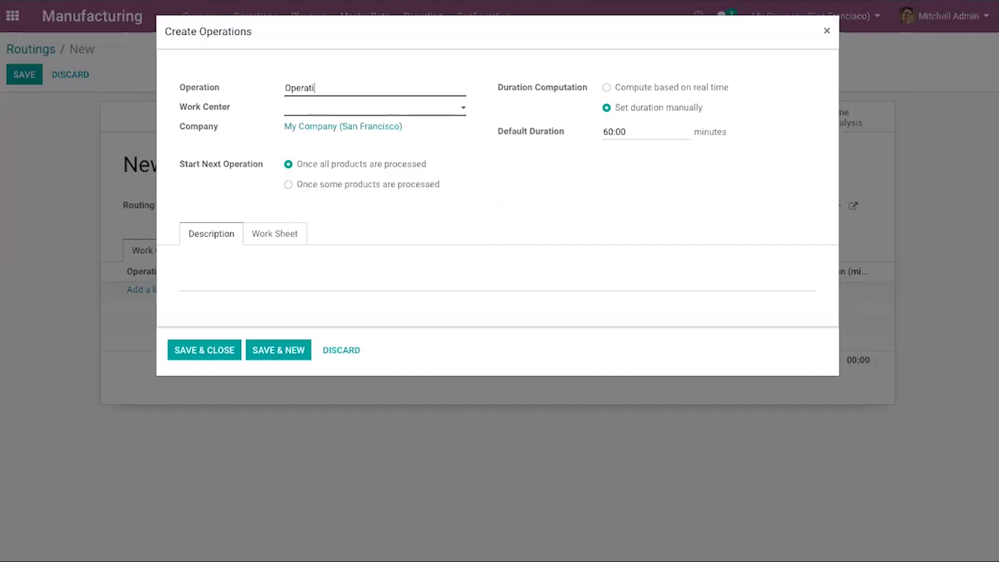
{"action": "type", "text": "on 1"}
{"action": "left_click", "coordinate": [447, 107]}
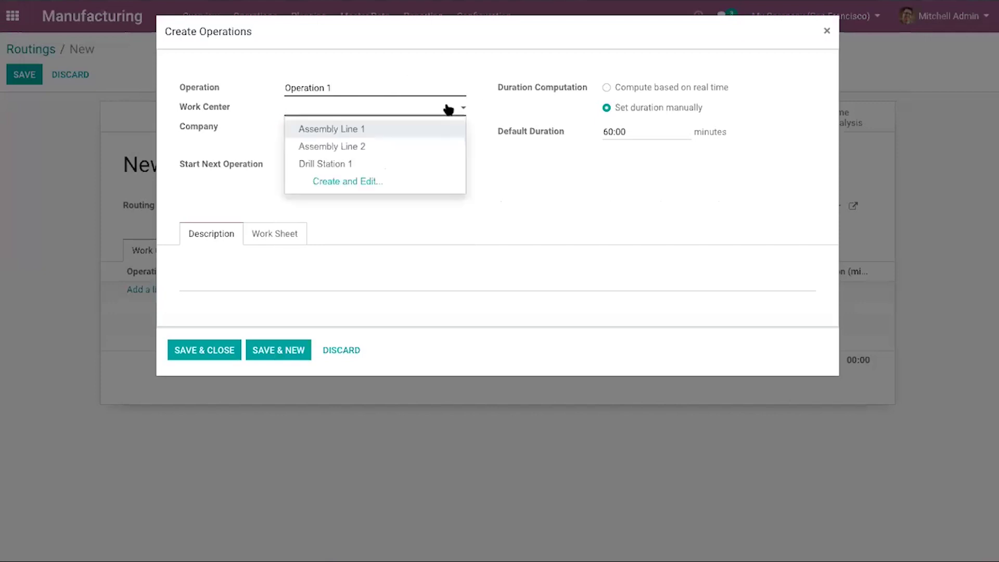
{"action": "left_click", "coordinate": [542, 209]}
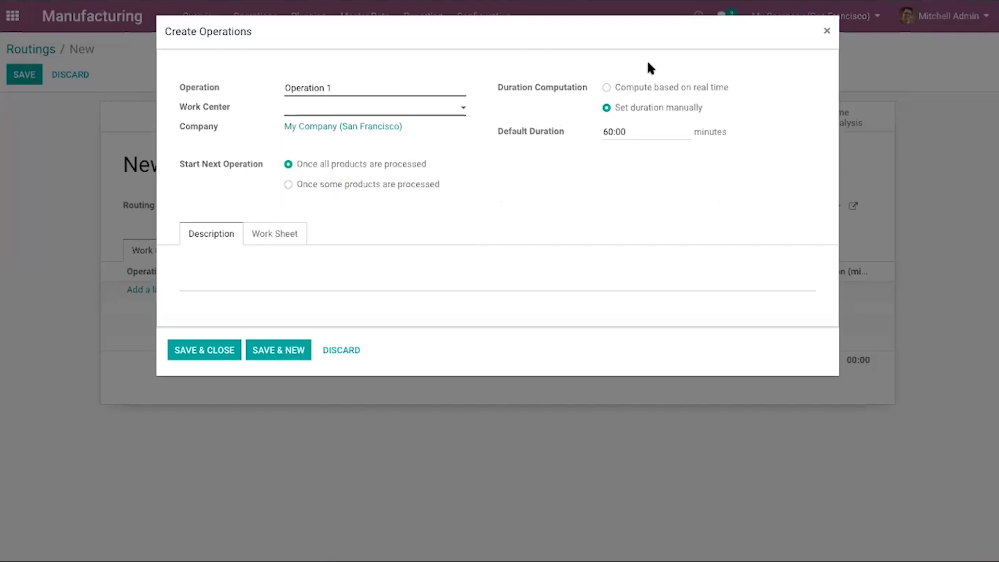
{"action": "left_click", "coordinate": [419, 113]}
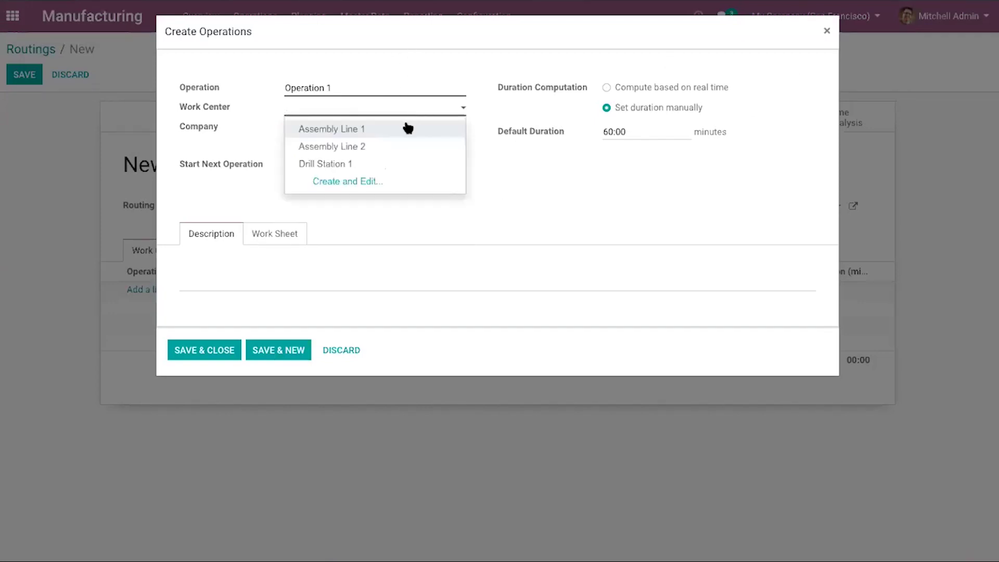
{"action": "left_click", "coordinate": [408, 127]}
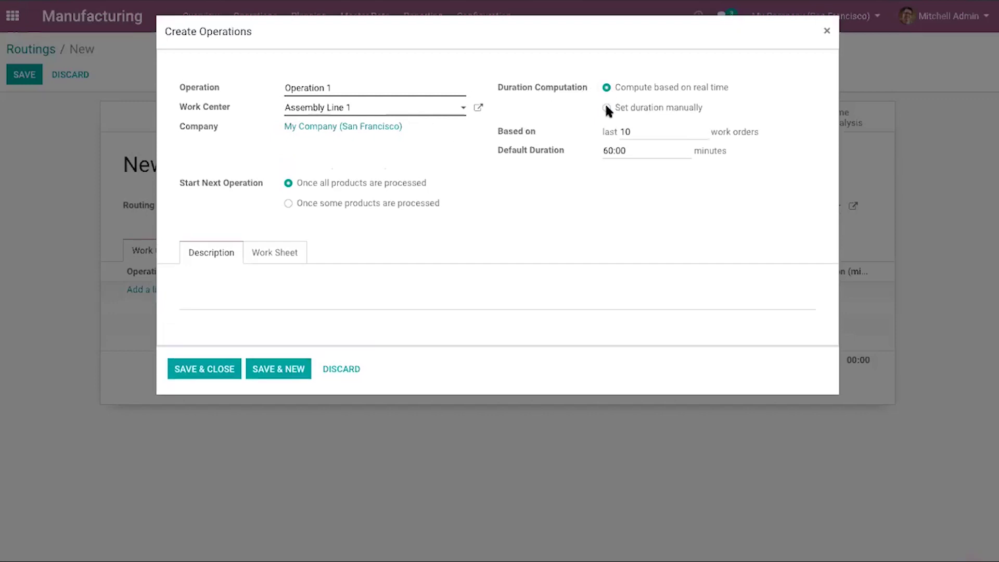
Compare the operation's two duration computation options and leave it on Set duration manually
{"action": "left_click", "coordinate": [607, 107]}
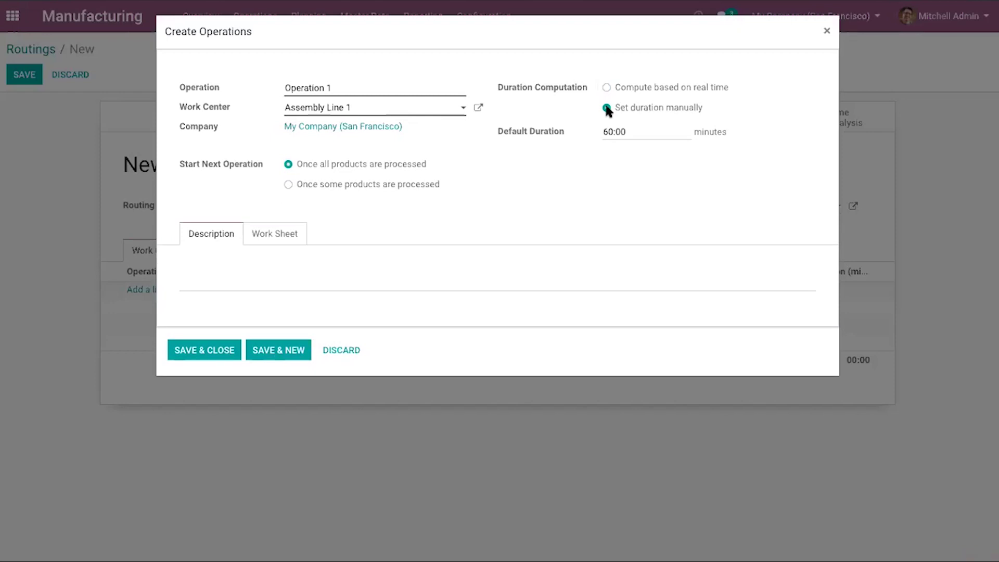
{"action": "left_click", "coordinate": [607, 87]}
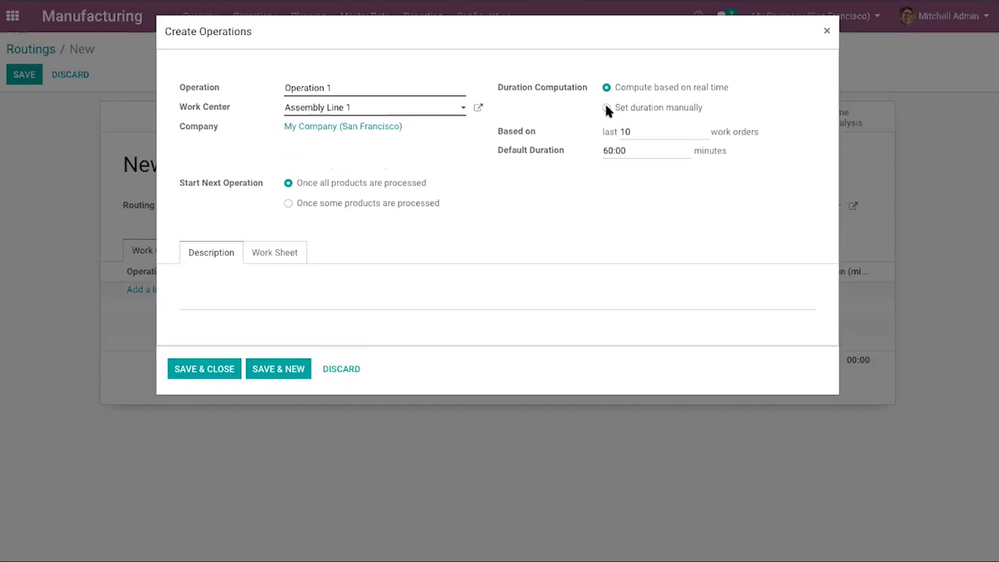
{"action": "left_click", "coordinate": [607, 108]}
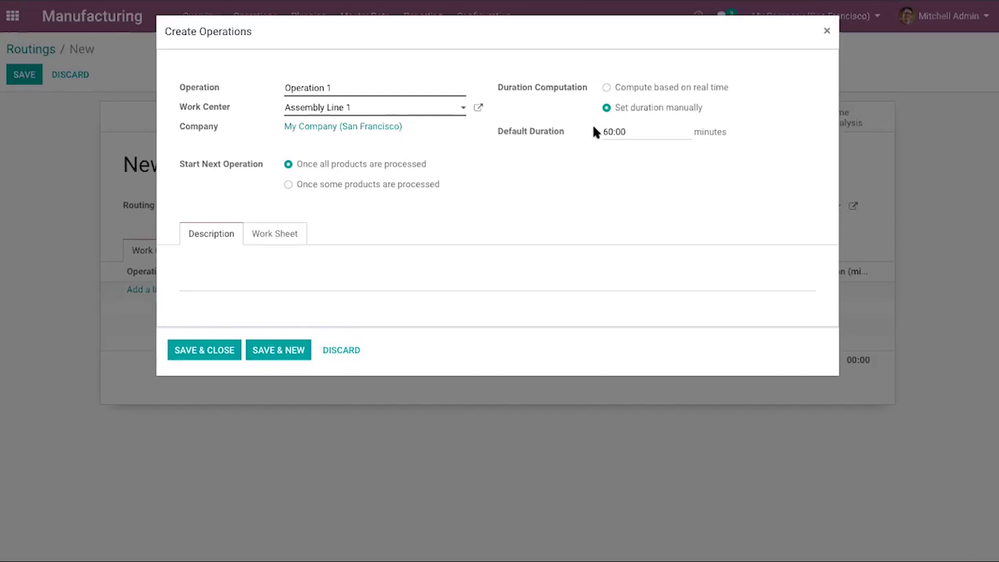
{"action": "triple_click", "coordinate": [622, 131]}
Review the operation's Work Sheet options, then save the operation and the New Route routing
{"action": "left_click", "coordinate": [283, 256]}
{"action": "left_click", "coordinate": [255, 240]}
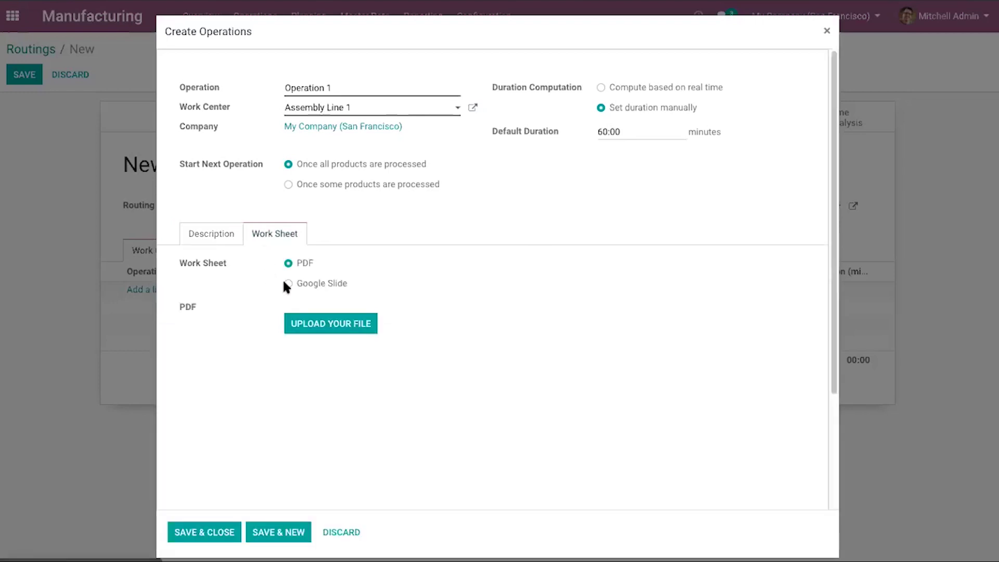
{"action": "scroll", "coordinate": [236, 365], "scroll_direction": "down", "scroll_amount": 2}
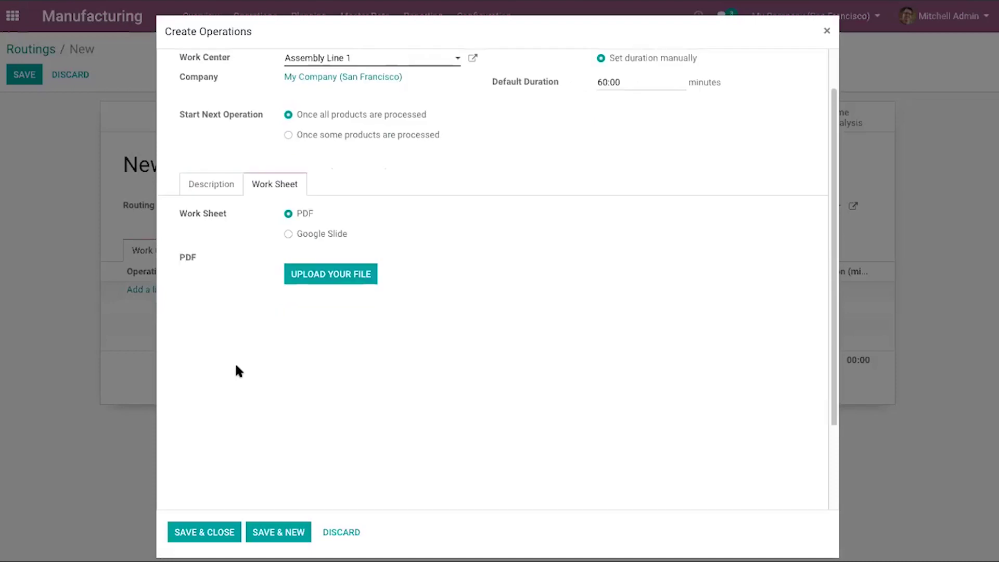
{"action": "scroll", "coordinate": [234, 396], "scroll_direction": "up", "scroll_amount": 2}
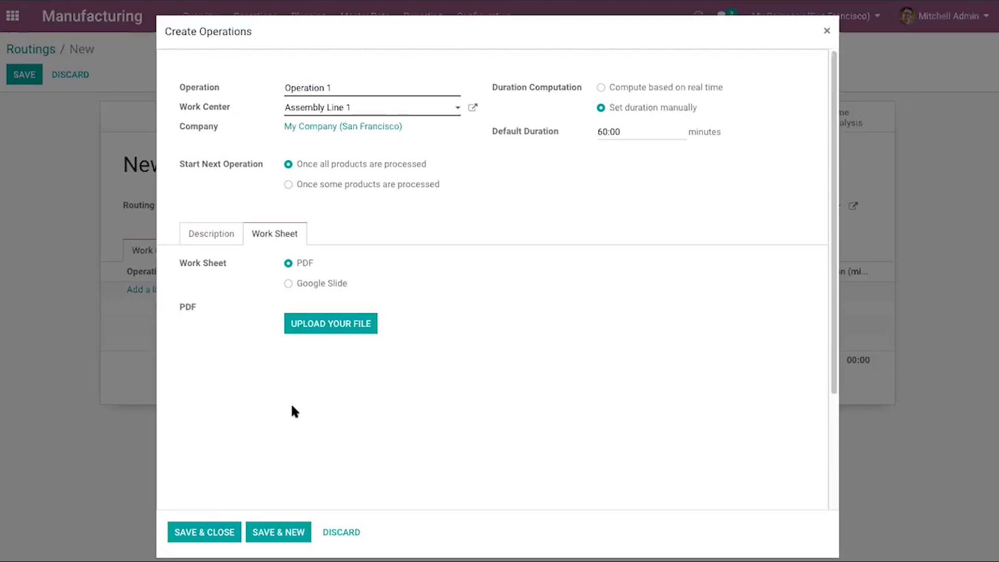
{"action": "left_click", "coordinate": [221, 532]}
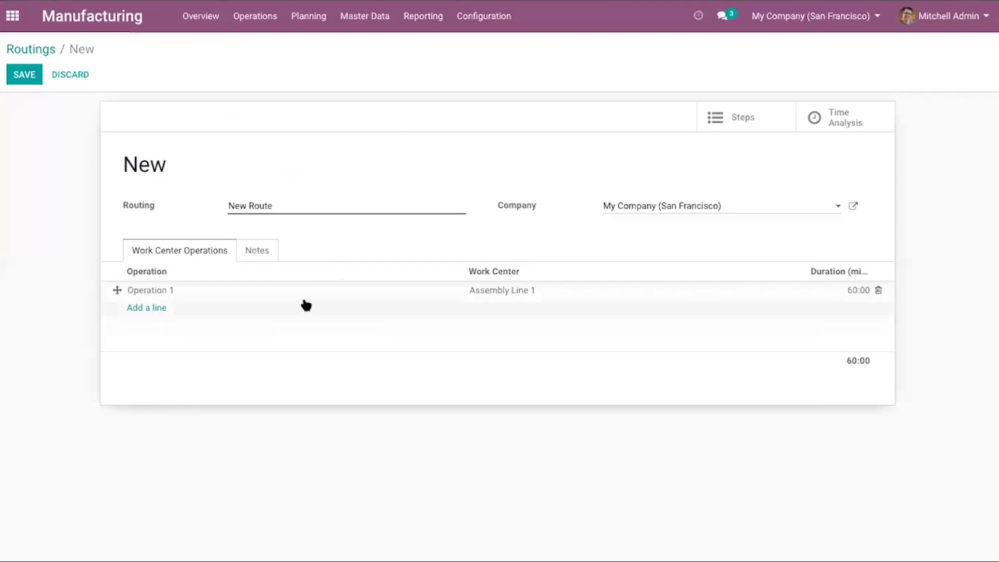
{"action": "left_click", "coordinate": [33, 77]}
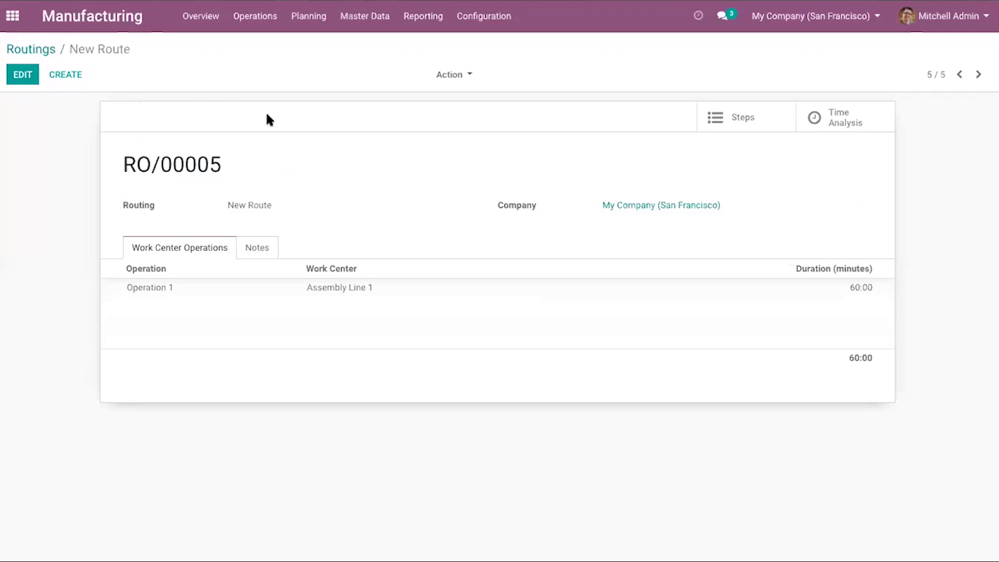
Open the steps of New Route and examine the blank form for a new step
{"action": "left_click", "coordinate": [708, 119]}
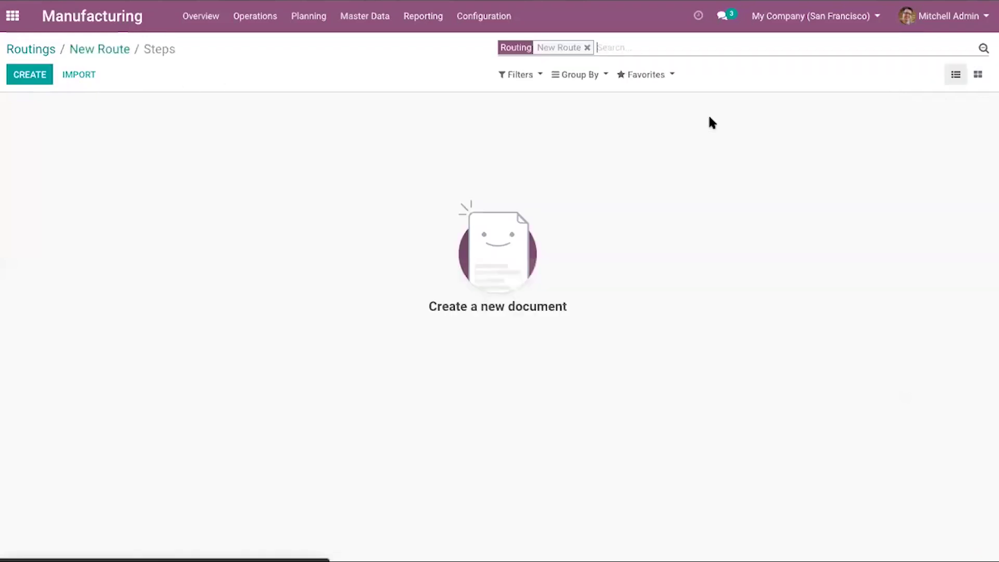
{"action": "left_click", "coordinate": [30, 77]}
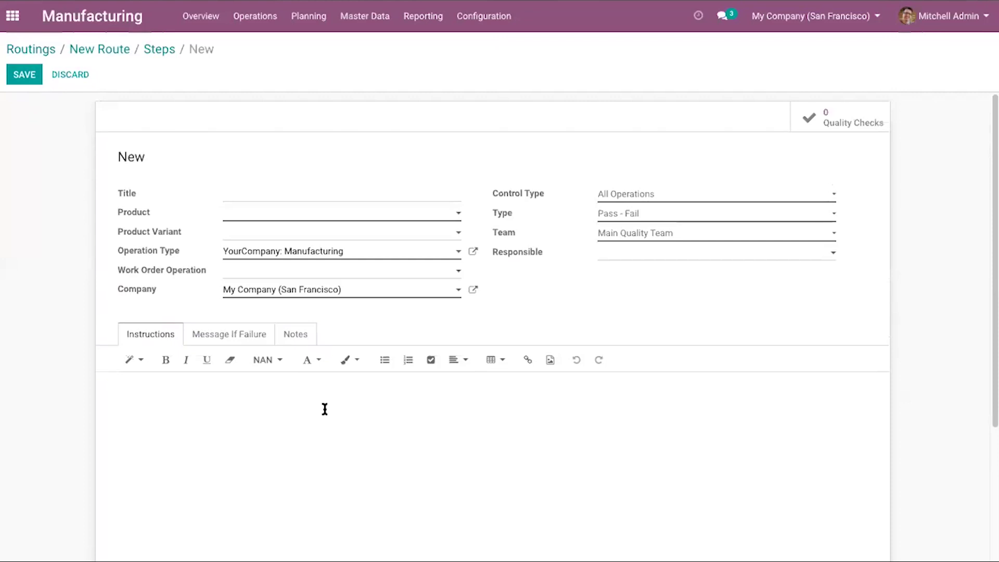
{"action": "left_click", "coordinate": [332, 194]}
{"action": "left_click", "coordinate": [182, 208]}
Return to the routings list and open the Desk Combination step of the Primary Assembly routing
{"action": "left_click", "coordinate": [359, 17]}
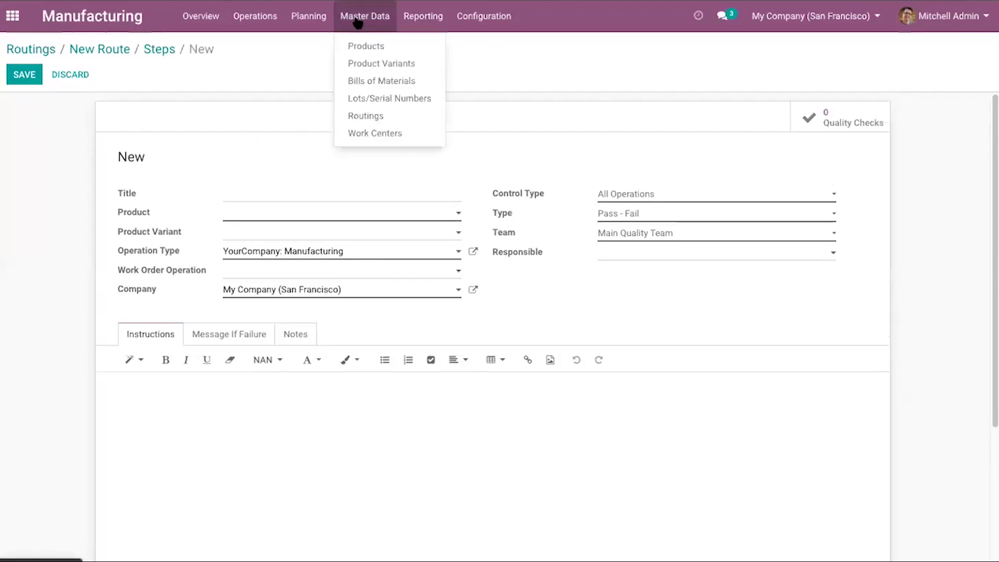
{"action": "left_click", "coordinate": [378, 116]}
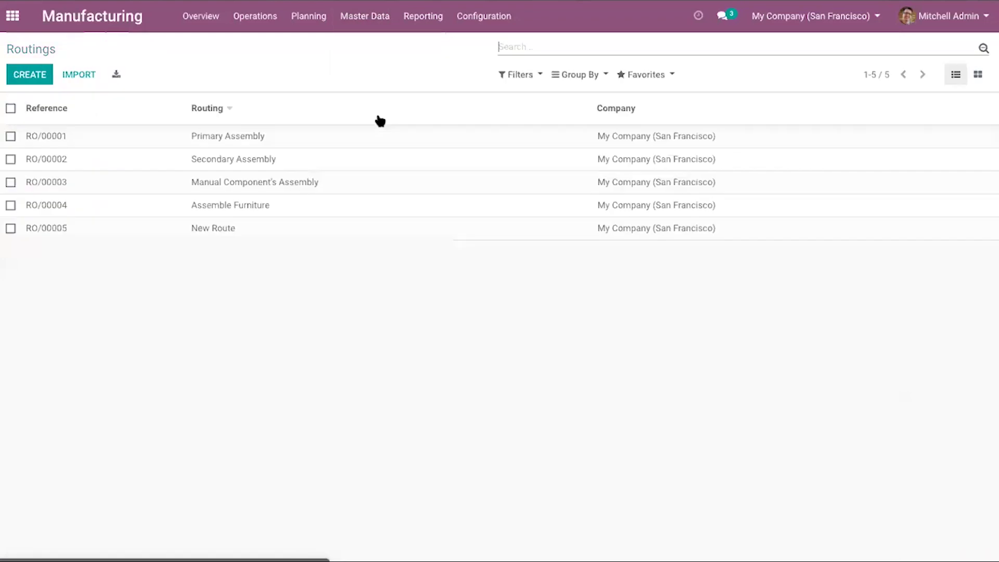
{"action": "left_click", "coordinate": [212, 136]}
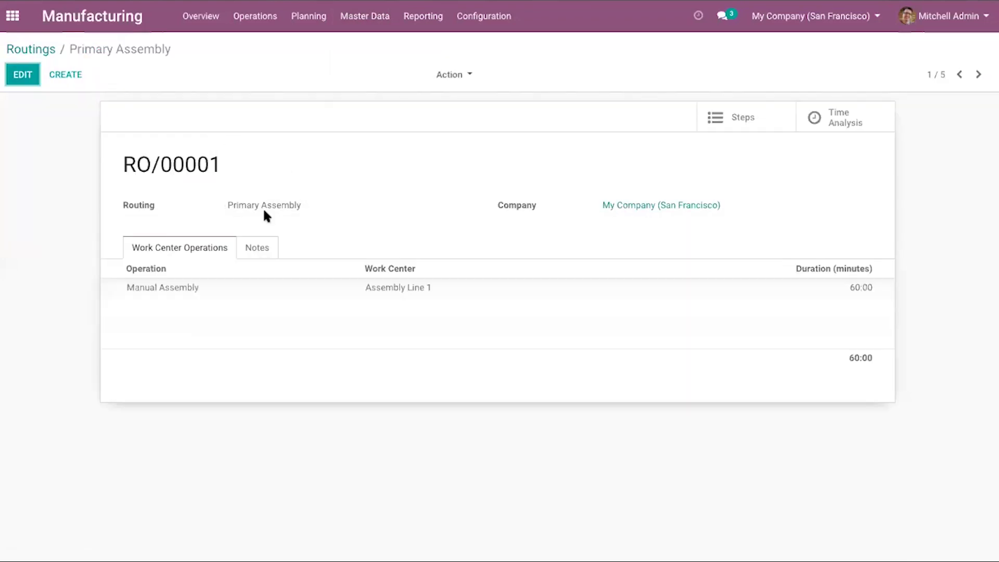
{"action": "left_click", "coordinate": [744, 118]}
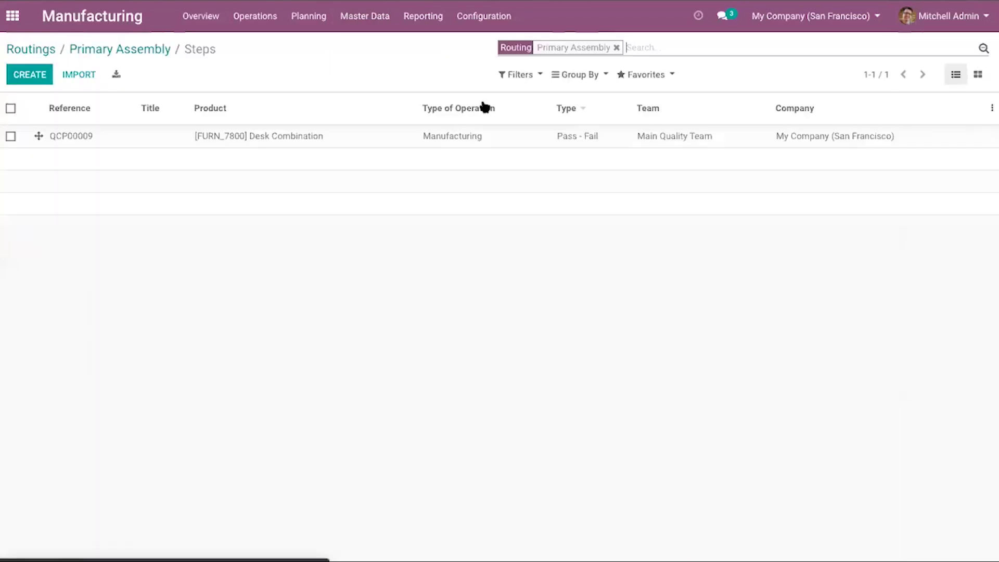
{"action": "left_click", "coordinate": [259, 139]}
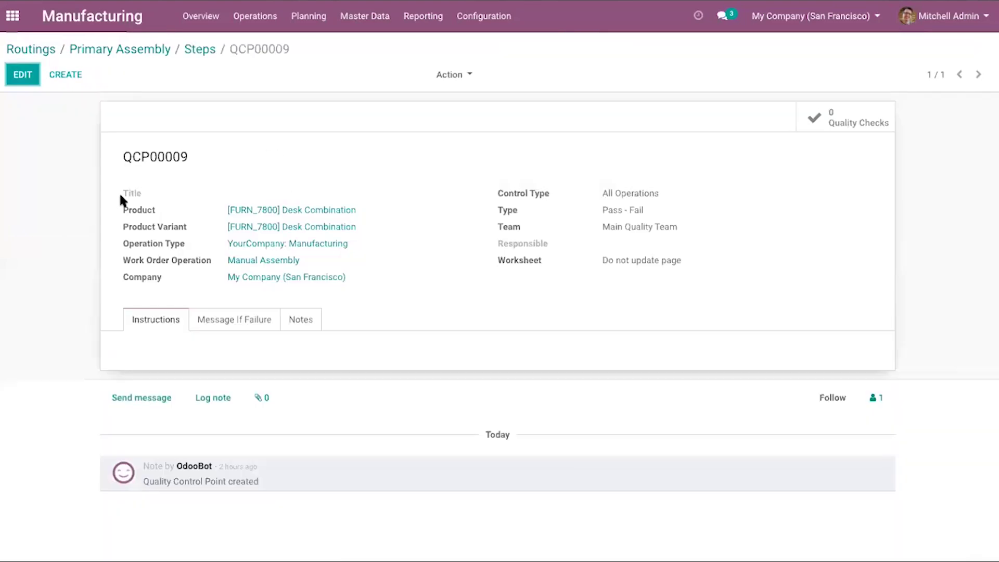
Open the Desk Combination step for editing and look through the available product choices
{"action": "left_click", "coordinate": [38, 76]}
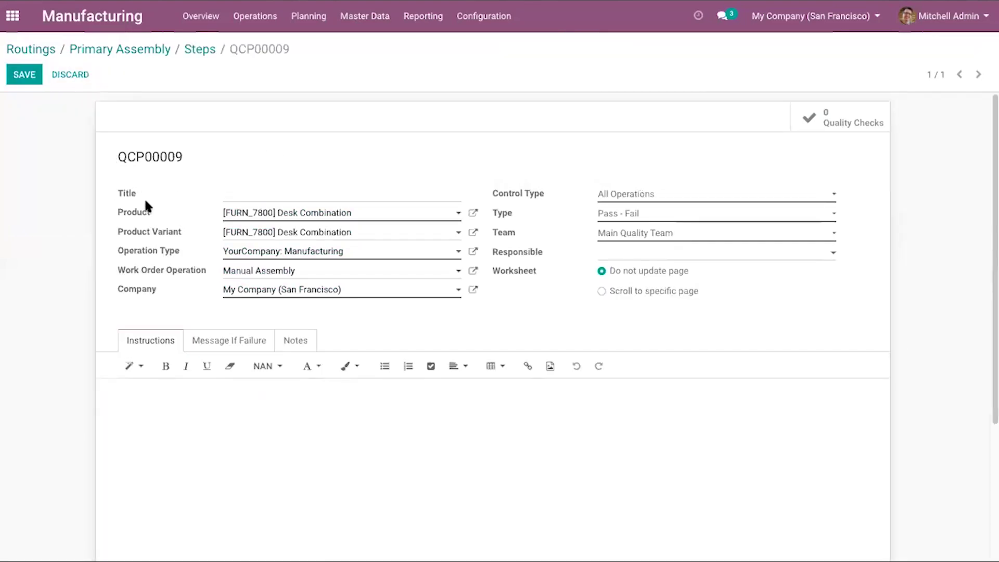
{"action": "left_click", "coordinate": [380, 216]}
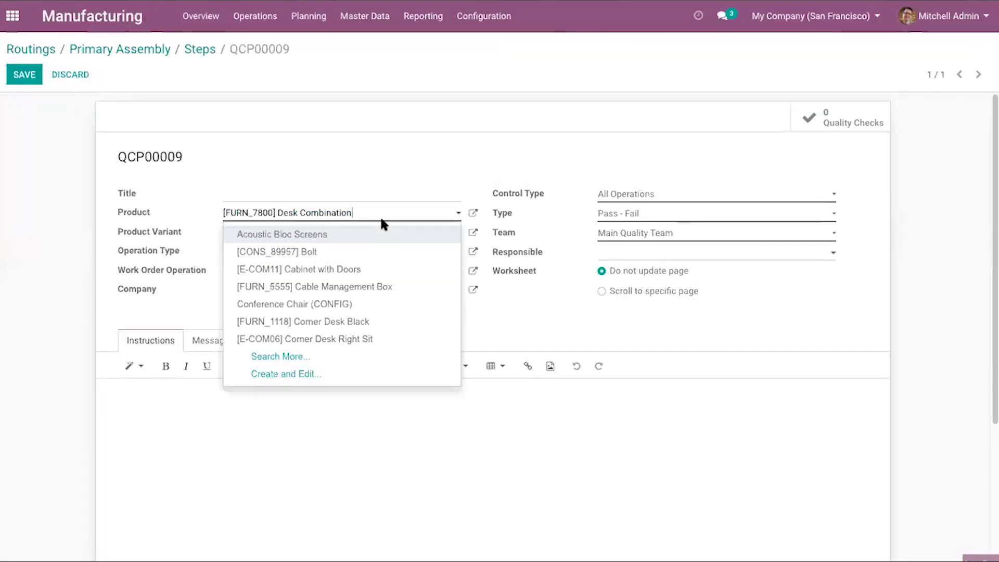
{"action": "left_click", "coordinate": [401, 175]}
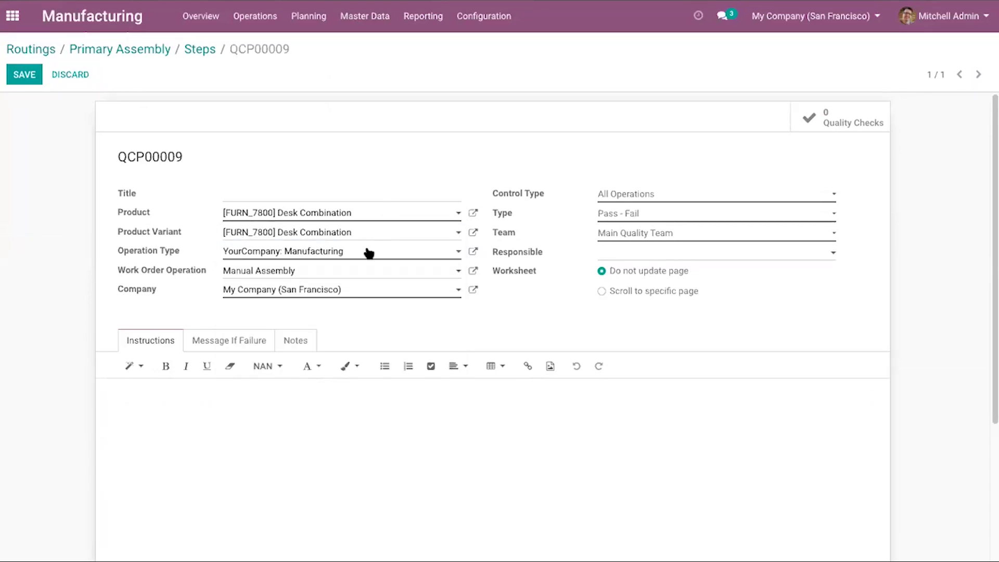
Look through the Work Order Operation and Control Type choices of the Desk Combination step
{"action": "left_click", "coordinate": [337, 276]}
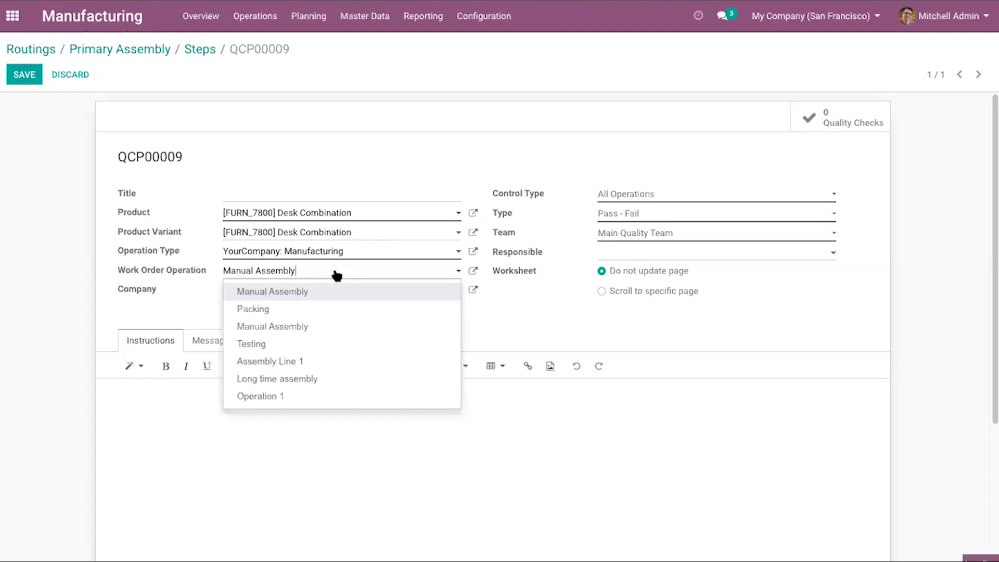
{"action": "left_click", "coordinate": [517, 308]}
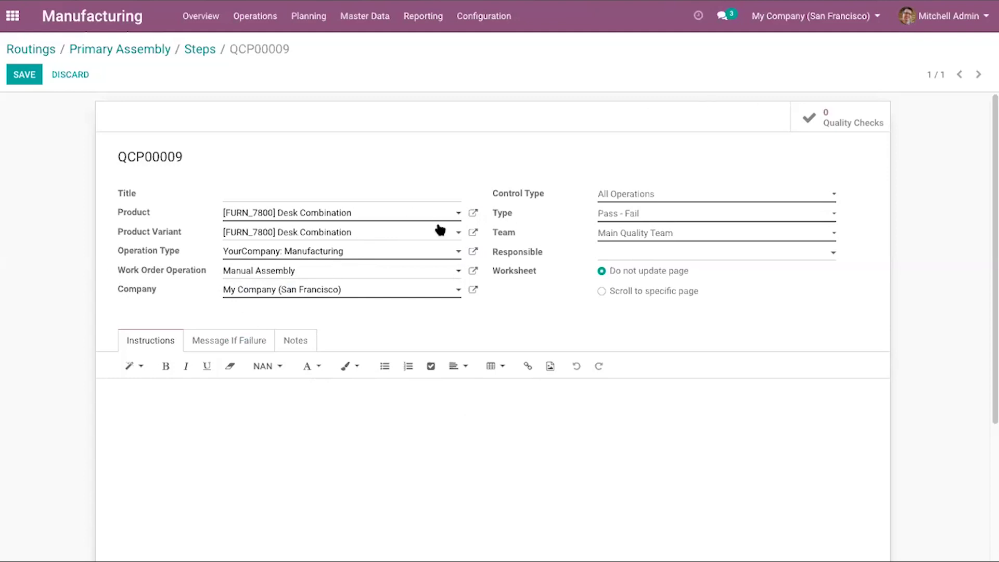
{"action": "left_click", "coordinate": [647, 198]}
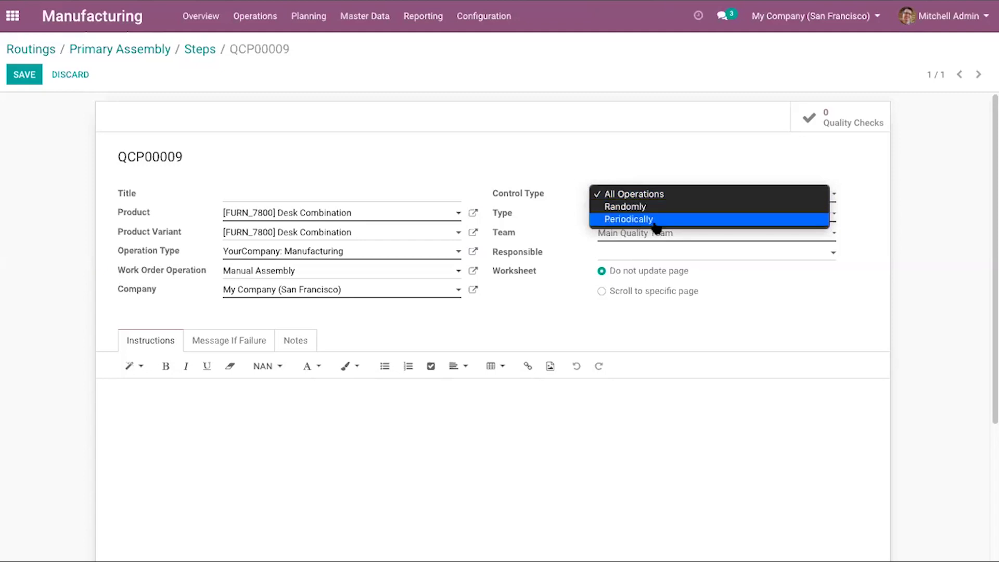
{"action": "left_click", "coordinate": [643, 142]}
{"action": "left_click", "coordinate": [649, 194]}
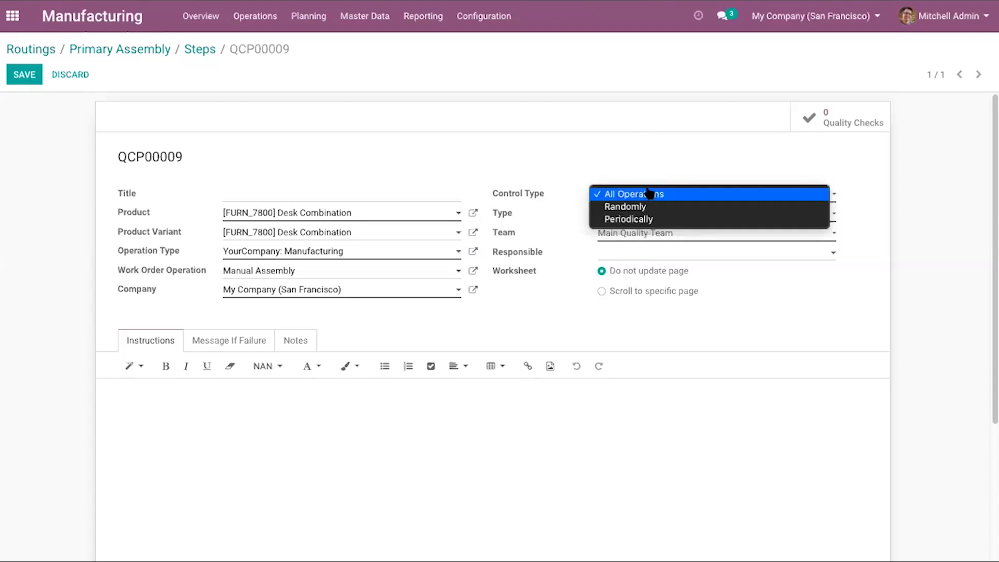
{"action": "left_click", "coordinate": [640, 164]}
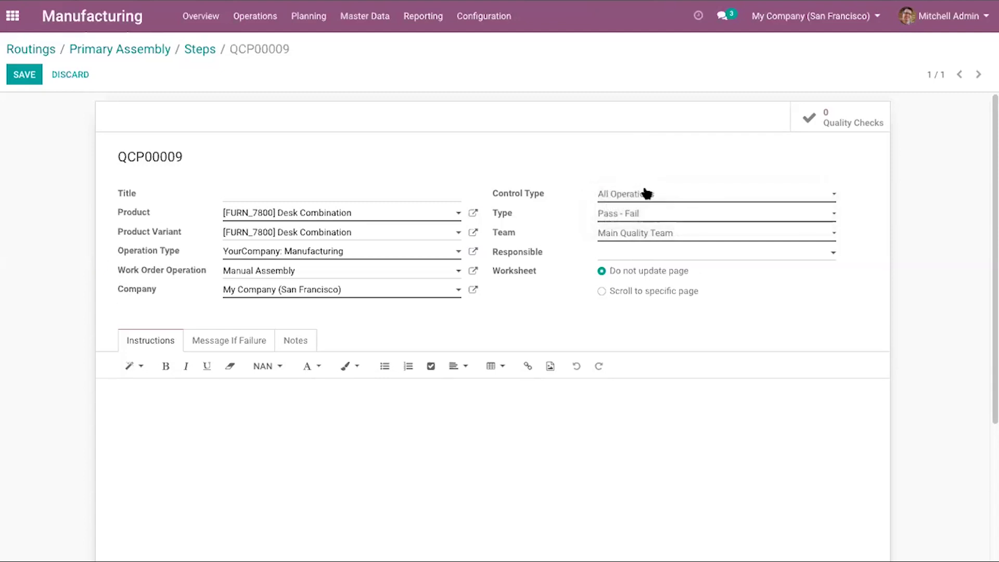
Set the step's type to Print label and assign a responsible person
{"action": "left_click", "coordinate": [631, 222]}
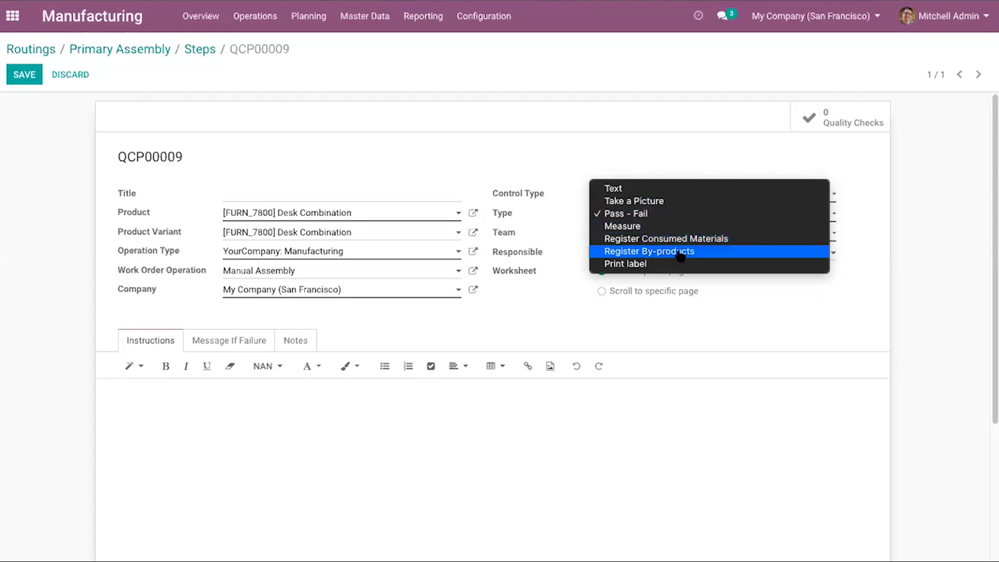
{"action": "left_click", "coordinate": [652, 264]}
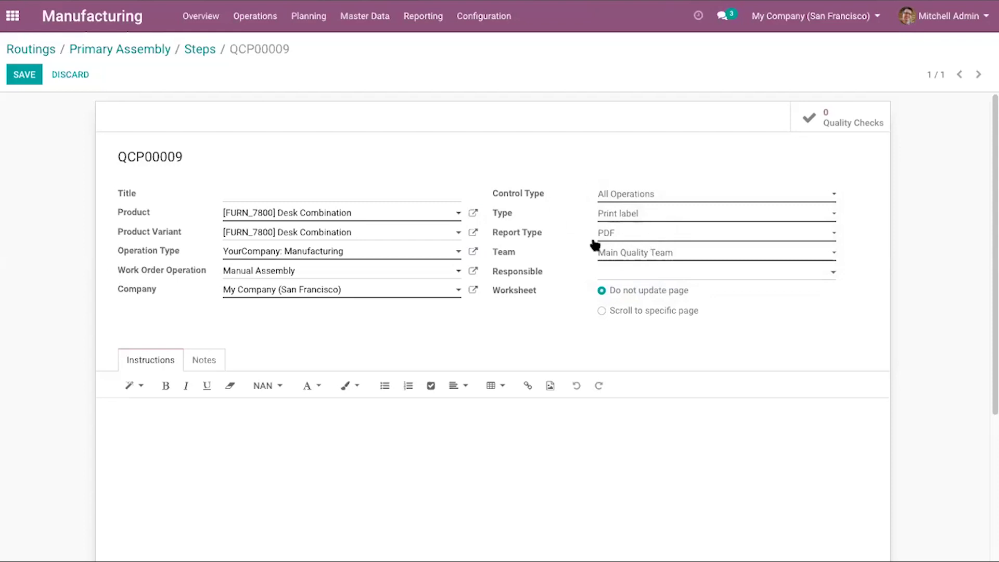
{"action": "left_click", "coordinate": [631, 258]}
{"action": "left_click", "coordinate": [700, 322]}
{"action": "left_click", "coordinate": [640, 276]}
{"action": "left_click", "coordinate": [632, 292]}
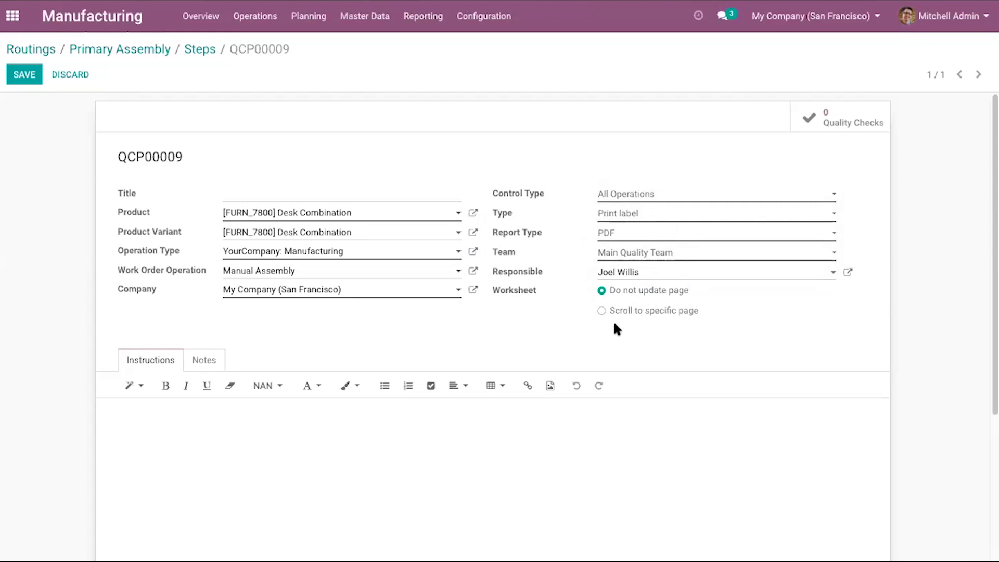
Check the step's instructions and notes areas, then save the Desk Combination step
{"action": "scroll", "coordinate": [613, 320], "scroll_direction": "down", "scroll_amount": 3}
{"action": "left_click", "coordinate": [228, 279]}
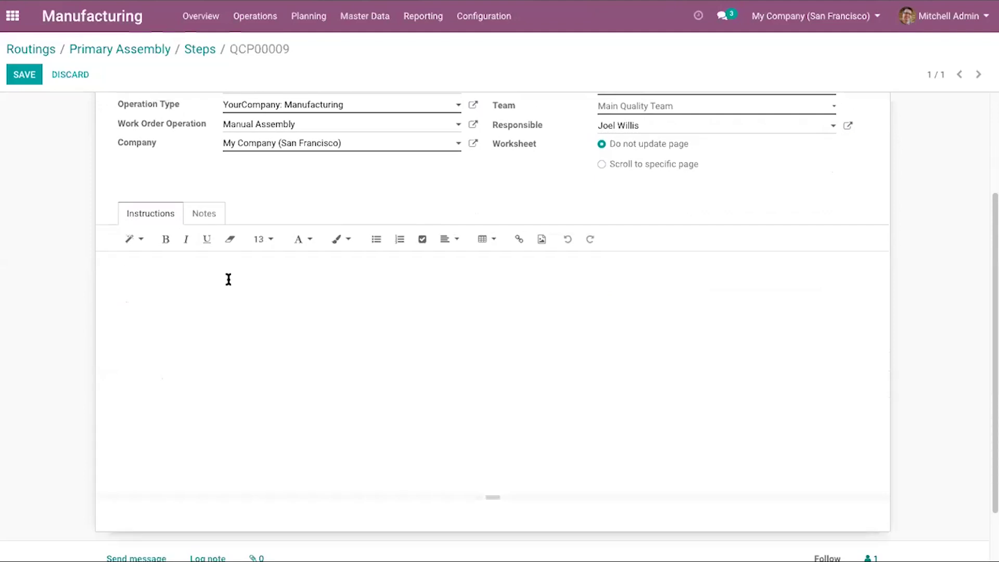
{"action": "scroll", "coordinate": [229, 279], "scroll_direction": "up", "scroll_amount": 1}
{"action": "left_click", "coordinate": [211, 280]}
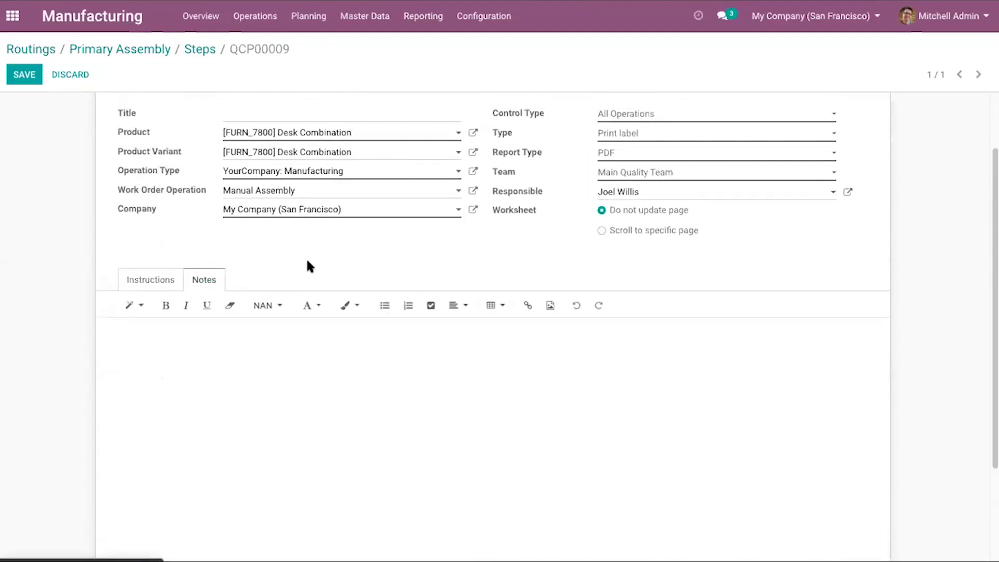
{"action": "scroll", "coordinate": [312, 262], "scroll_direction": "up", "scroll_amount": 2}
{"action": "left_click", "coordinate": [26, 75]}
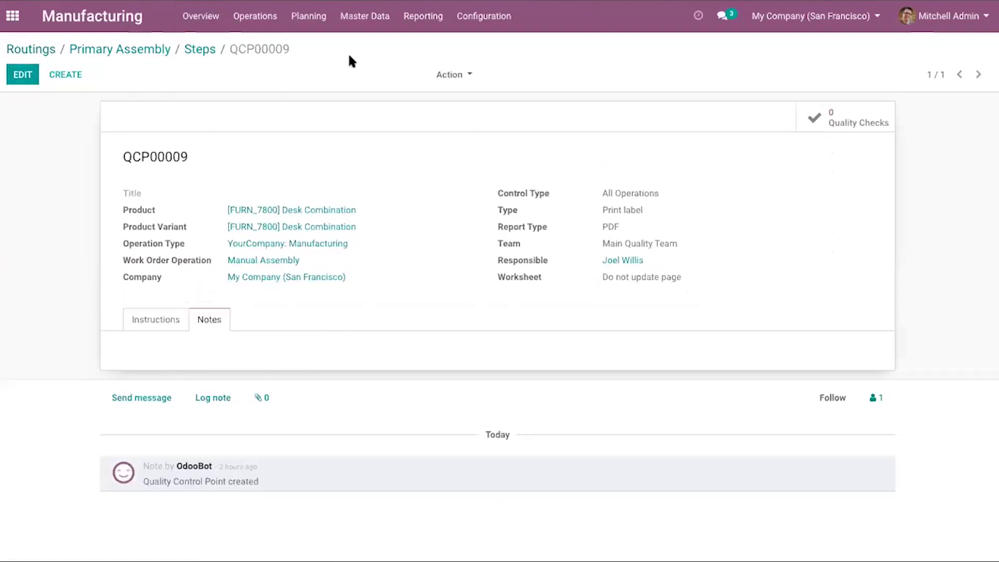
Create a quality check for the Desk Combination step with picking WH/OUT/00007 and mark it as passed
{"action": "left_click", "coordinate": [850, 122]}
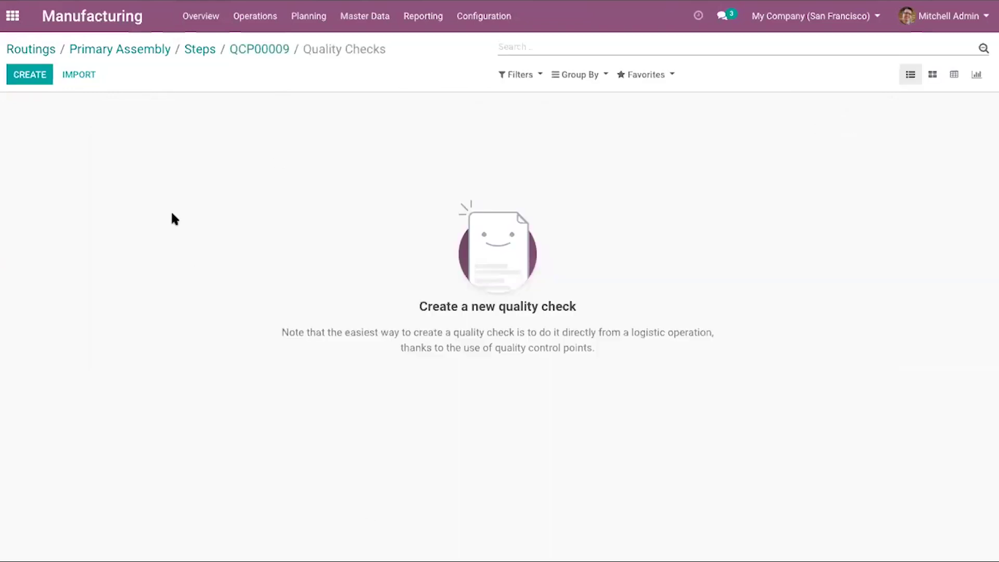
{"action": "left_click", "coordinate": [47, 84]}
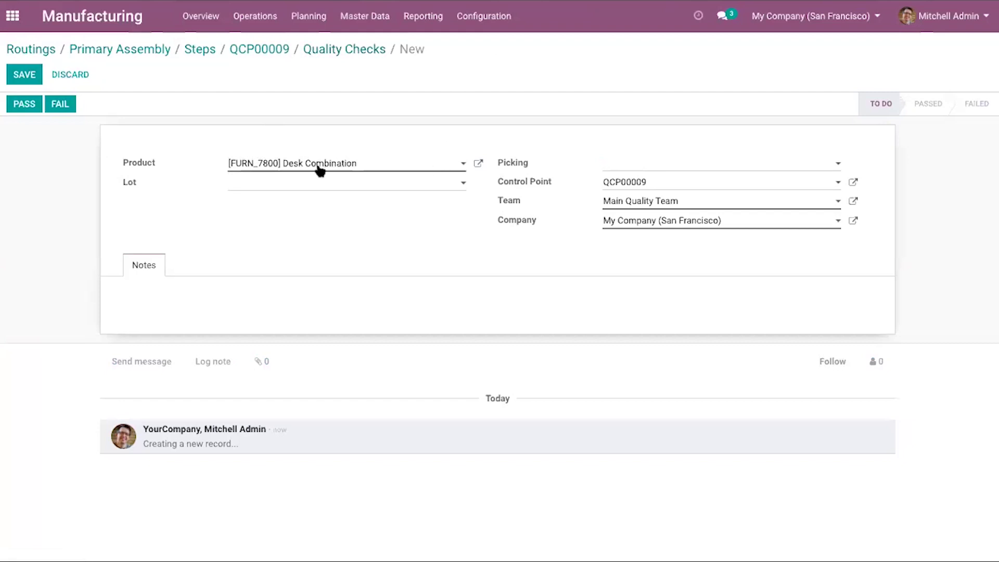
{"action": "left_click", "coordinate": [418, 188]}
{"action": "left_click", "coordinate": [475, 239]}
{"action": "left_click", "coordinate": [738, 172]}
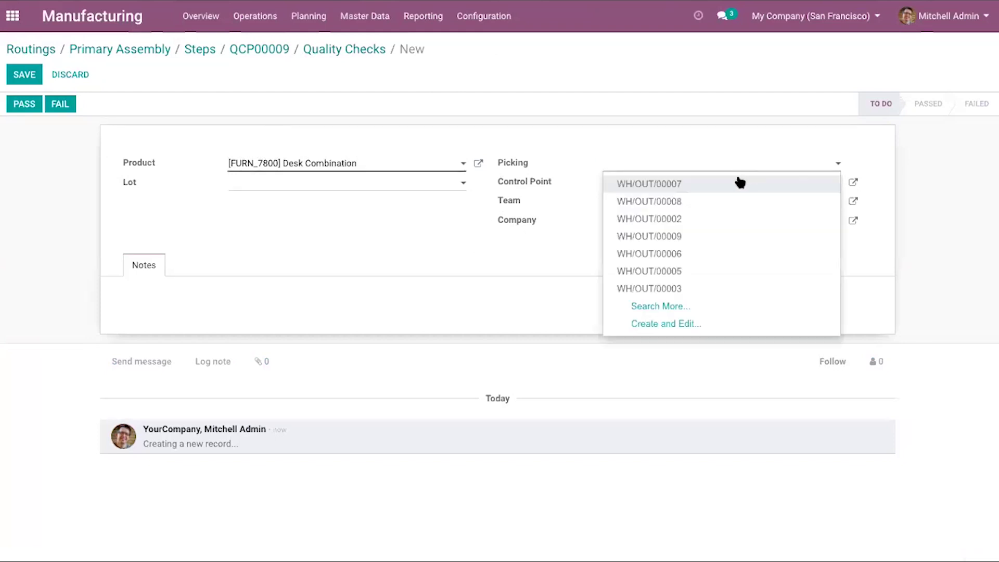
{"action": "left_click", "coordinate": [739, 182]}
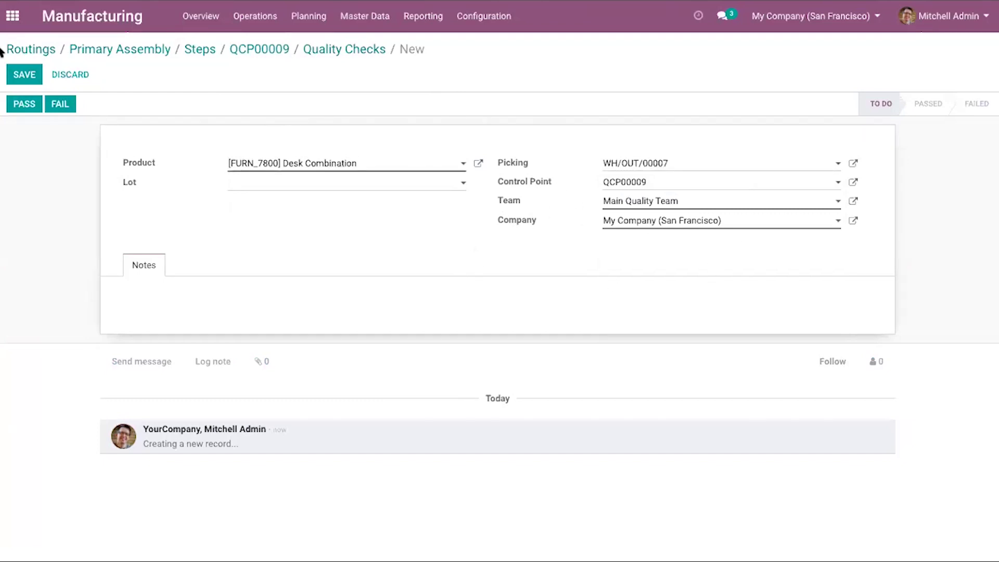
{"action": "left_click", "coordinate": [23, 77]}
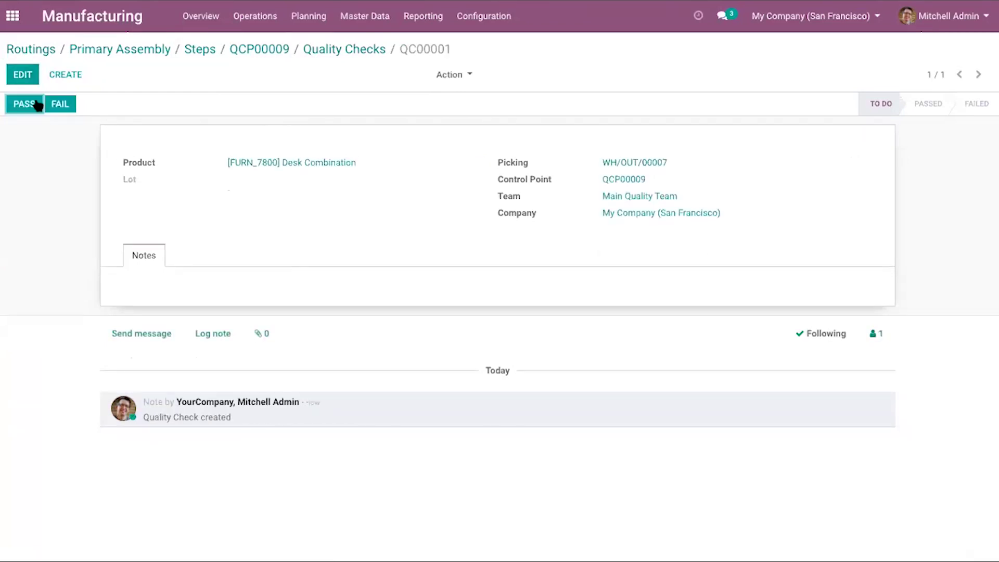
{"action": "left_click", "coordinate": [26, 104]}
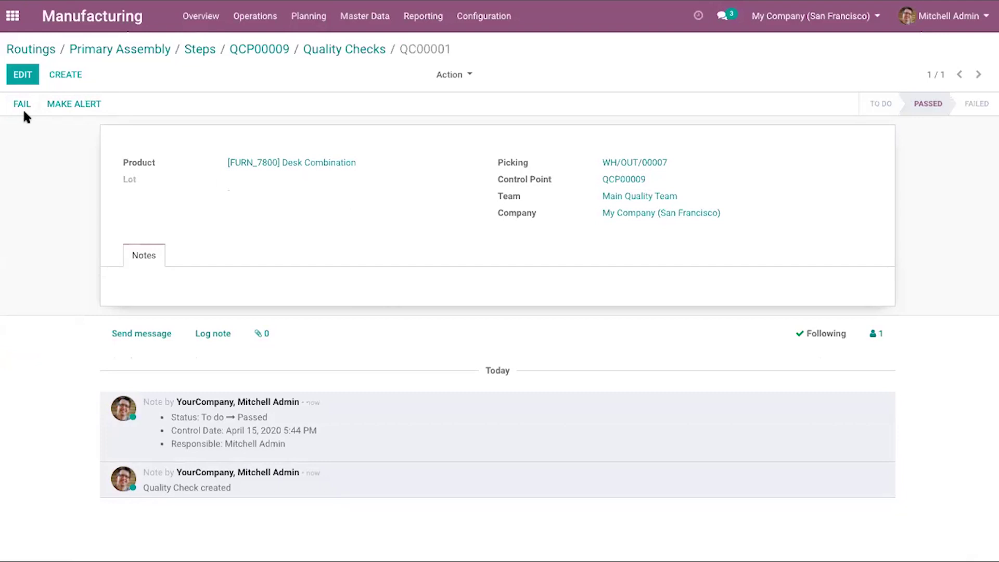
View the check's control point, then reopen the check from the quality checks list and view its available actions
{"action": "left_click", "coordinate": [614, 180]}
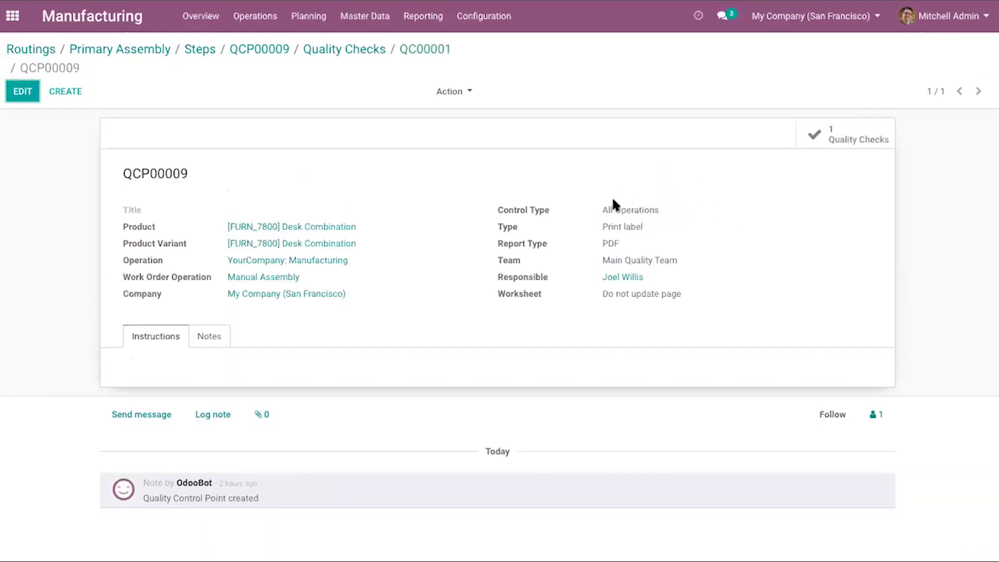
{"action": "left_click", "coordinate": [331, 52]}
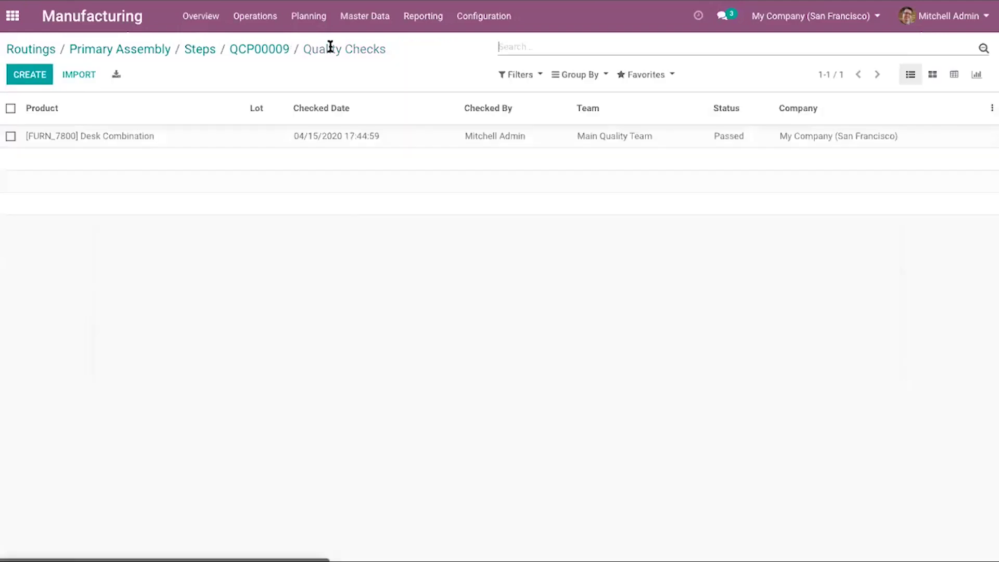
{"action": "left_click", "coordinate": [624, 141]}
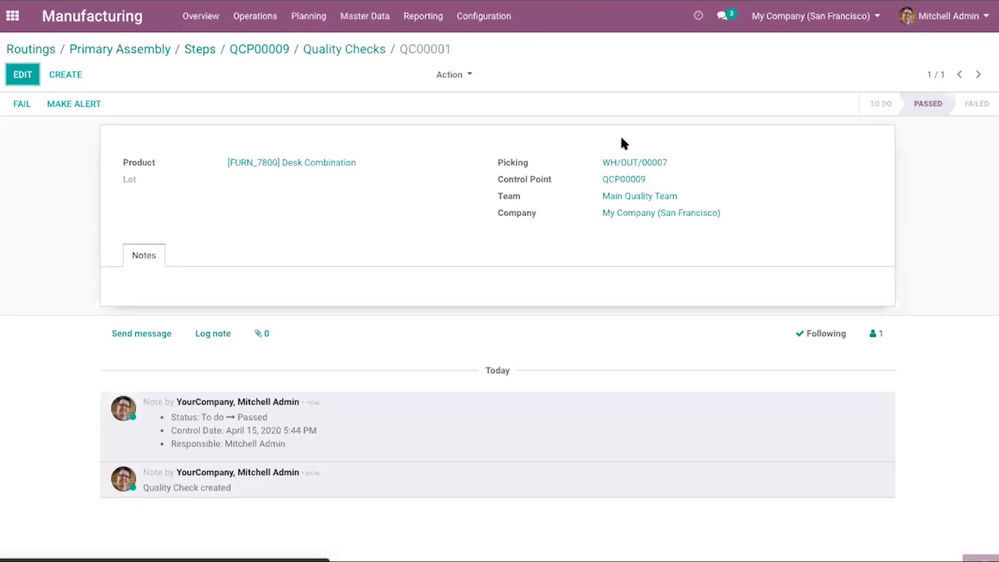
{"action": "left_click", "coordinate": [457, 78]}
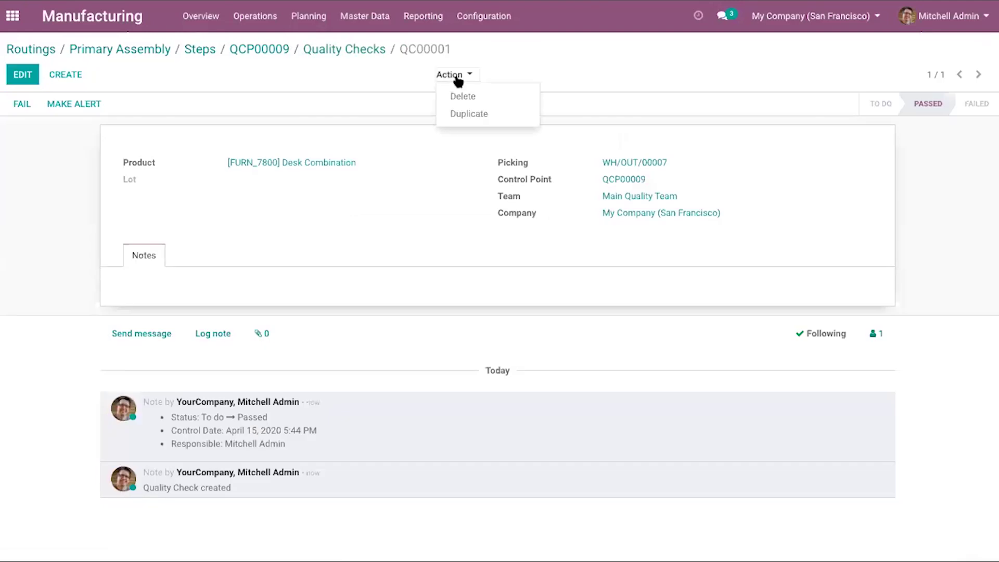
{"action": "left_click", "coordinate": [315, 78]}
Make a quality alert from the check, view its linked check, and move the alert to the Confirmed stage
{"action": "left_click", "coordinate": [82, 103]}
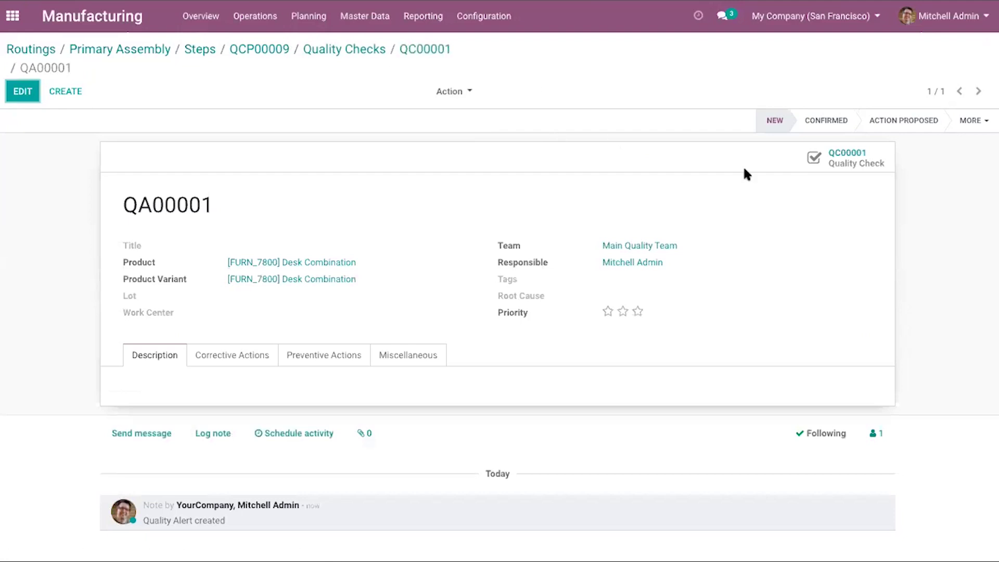
{"action": "left_click", "coordinate": [853, 161]}
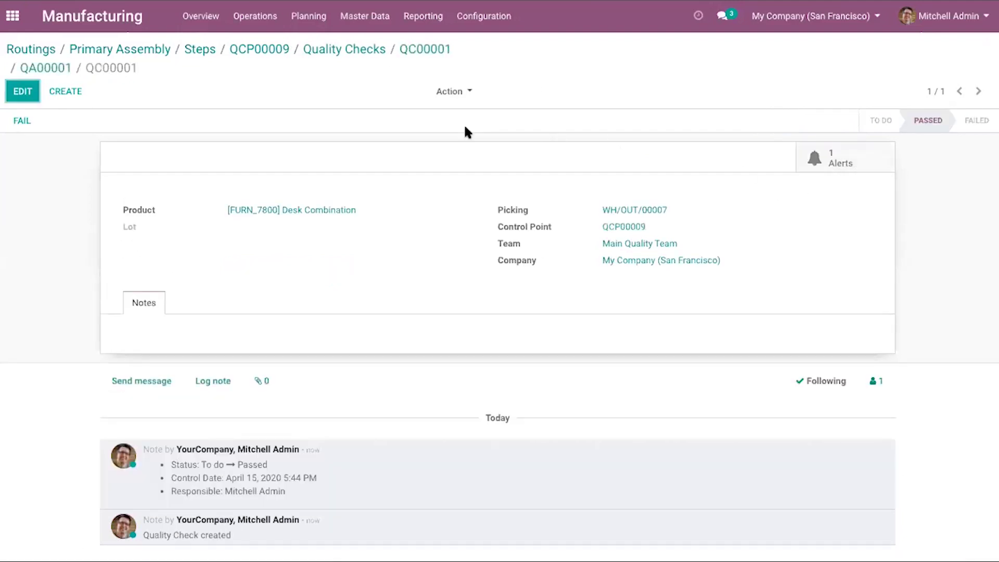
{"action": "left_click", "coordinate": [53, 69]}
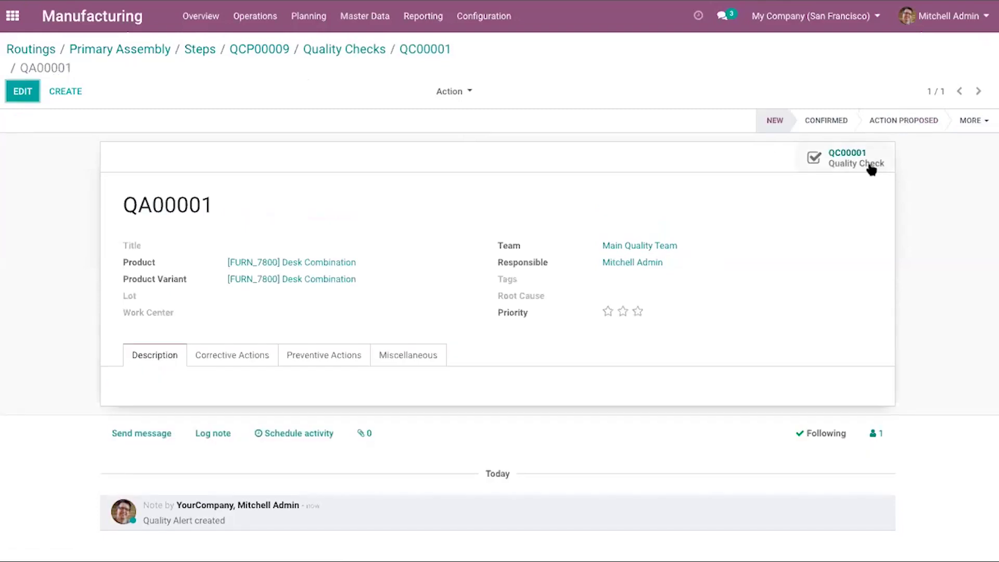
{"action": "left_click", "coordinate": [833, 163]}
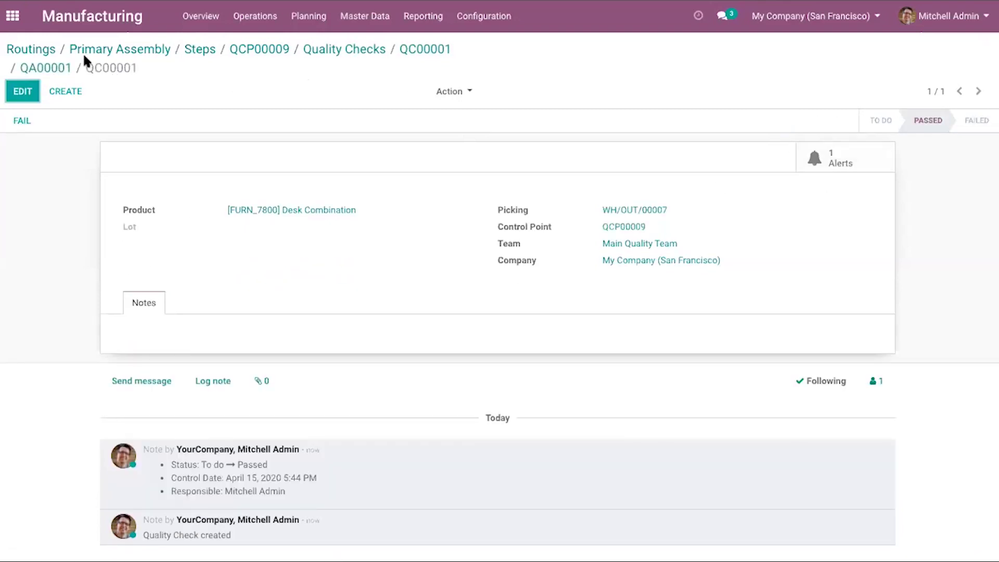
{"action": "left_click", "coordinate": [59, 68]}
{"action": "left_click", "coordinate": [823, 118]}
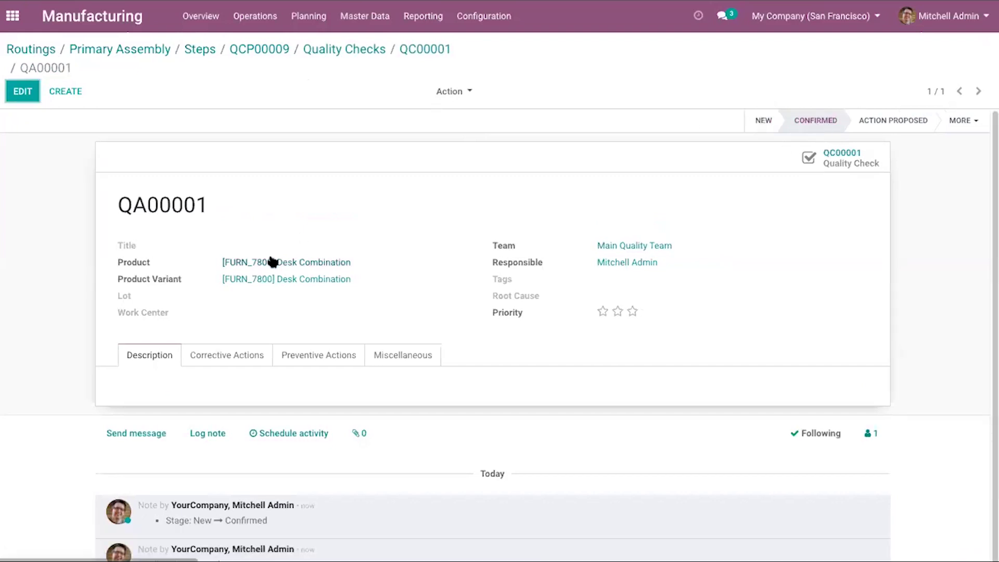
Go back through the quality checks and steps to the Primary Assembly routing
{"action": "left_click", "coordinate": [366, 48]}
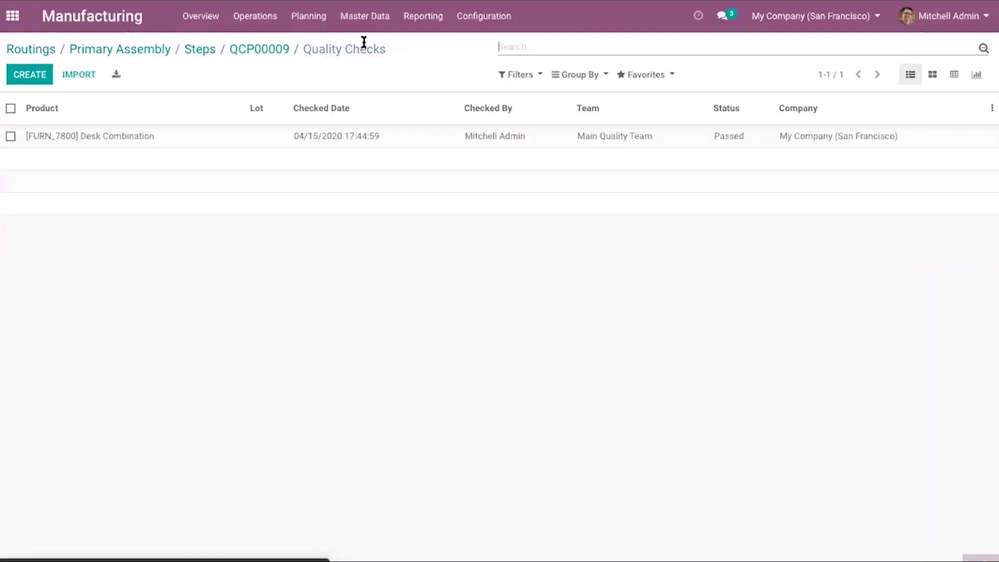
{"action": "left_click", "coordinate": [247, 49]}
{"action": "left_click", "coordinate": [211, 53]}
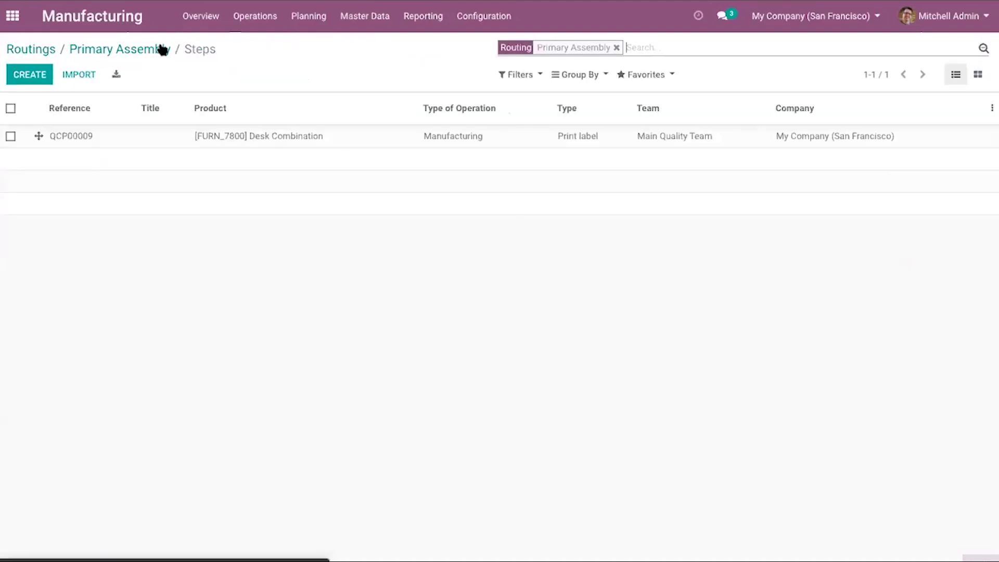
{"action": "left_click", "coordinate": [156, 46]}
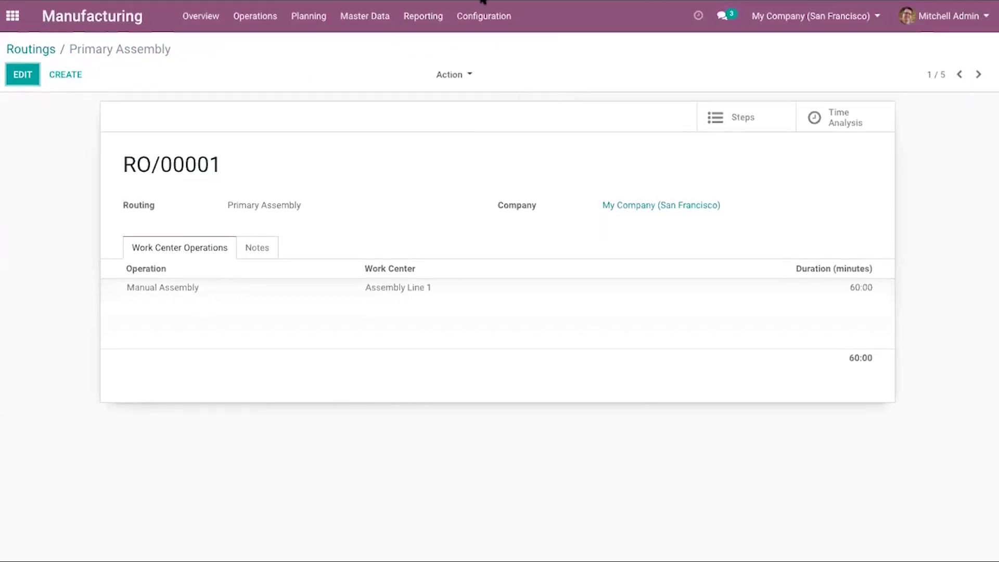
Open the work centers list and examine the blank form for a new work center
{"action": "left_click", "coordinate": [429, 20]}
{"action": "mouse_move", "coordinate": [381, 19]}
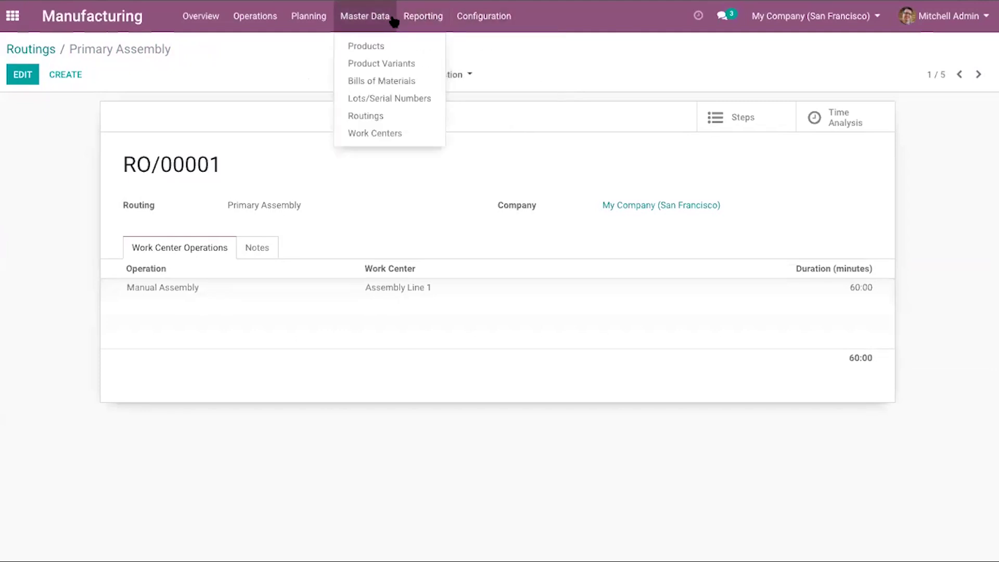
{"action": "left_click", "coordinate": [399, 133]}
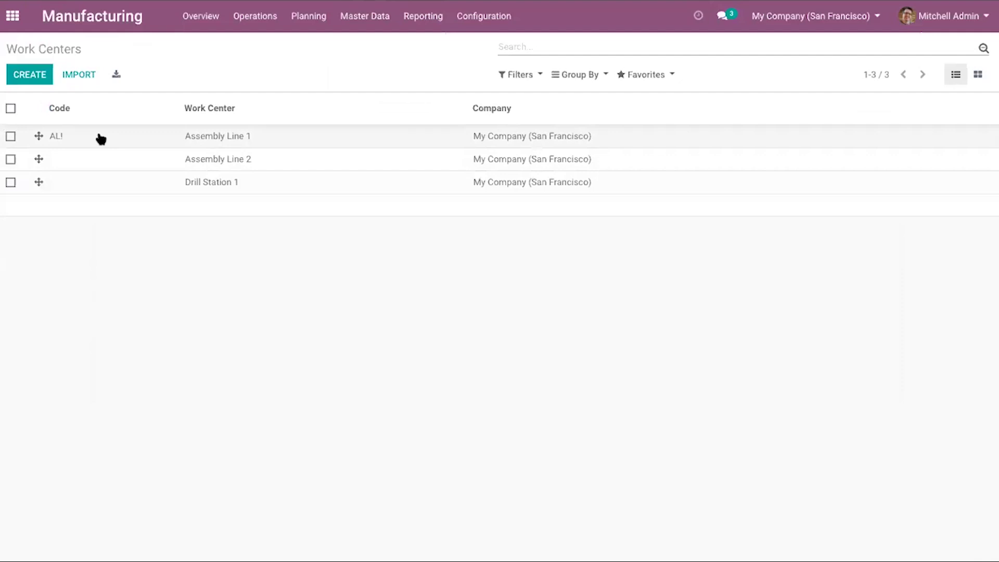
{"action": "left_click", "coordinate": [41, 83]}
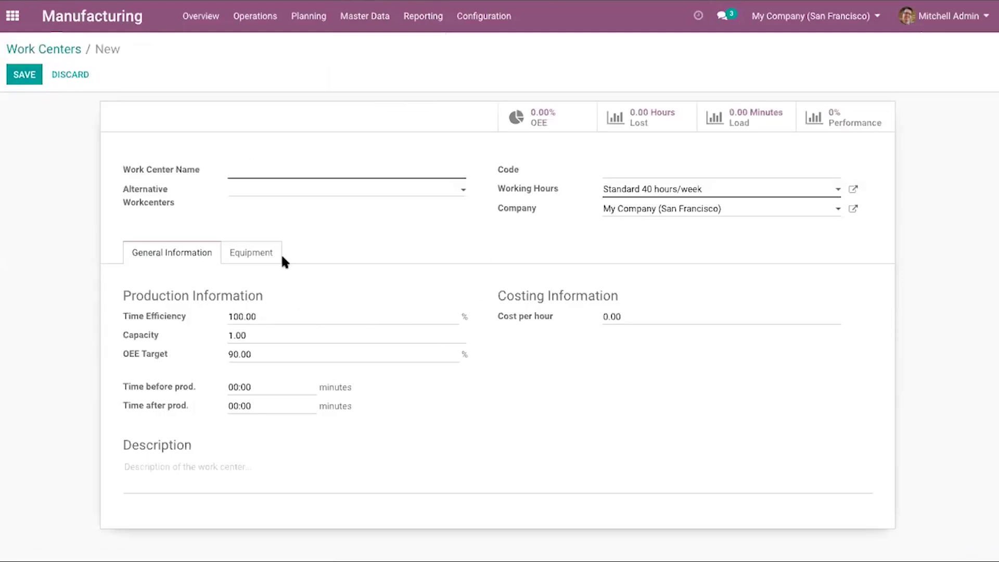
Open the Manufacturing Orders report and view it as a pivot table
{"action": "left_click", "coordinate": [436, 29]}
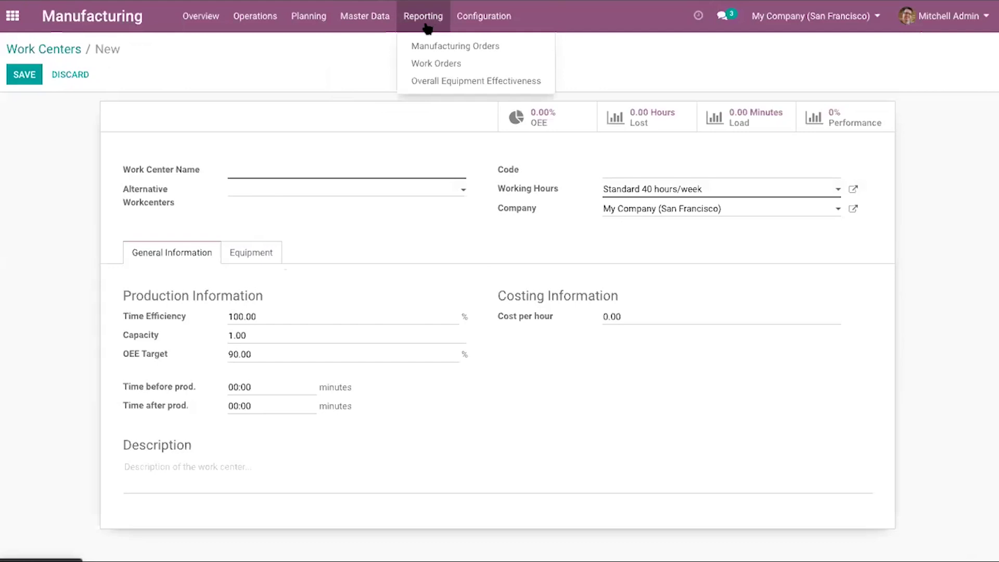
{"action": "left_click", "coordinate": [444, 45]}
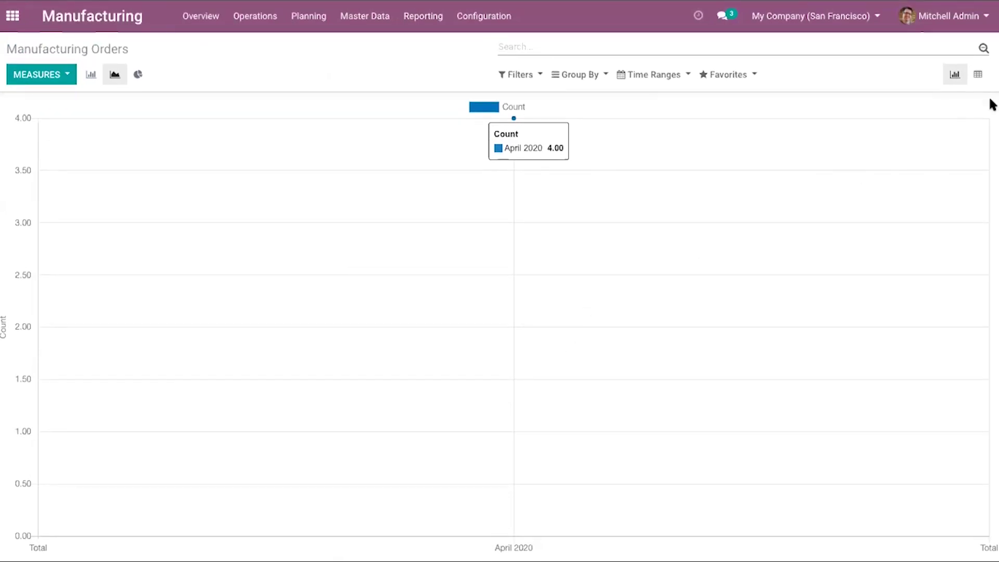
{"action": "left_click", "coordinate": [979, 77]}
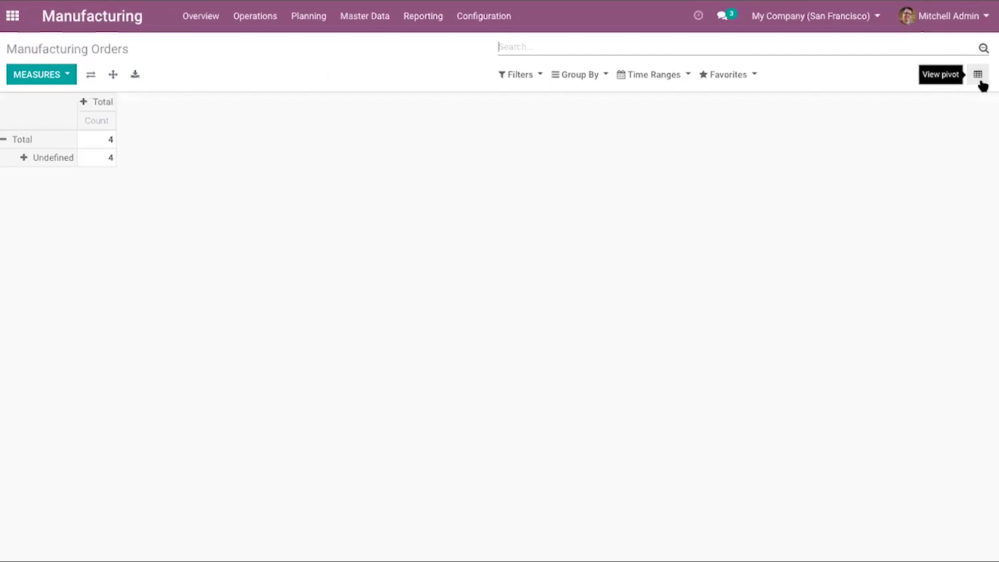
Group the Manufacturing Orders pivot rows by Company and break the company row down by Bill of Material
{"action": "left_click", "coordinate": [26, 141]}
{"action": "left_click", "coordinate": [27, 142]}
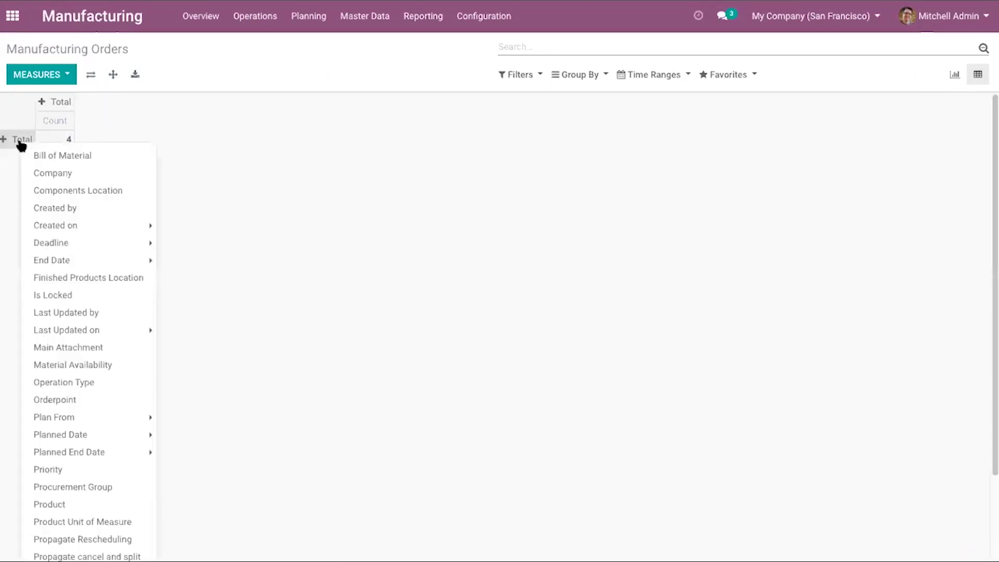
{"action": "left_click", "coordinate": [42, 173]}
{"action": "left_click", "coordinate": [31, 156]}
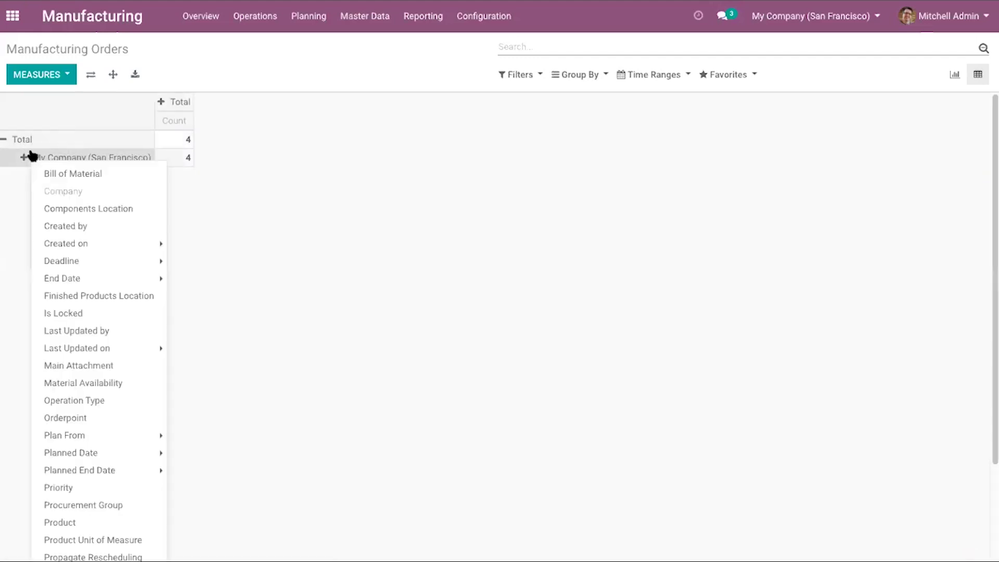
{"action": "left_click", "coordinate": [50, 174]}
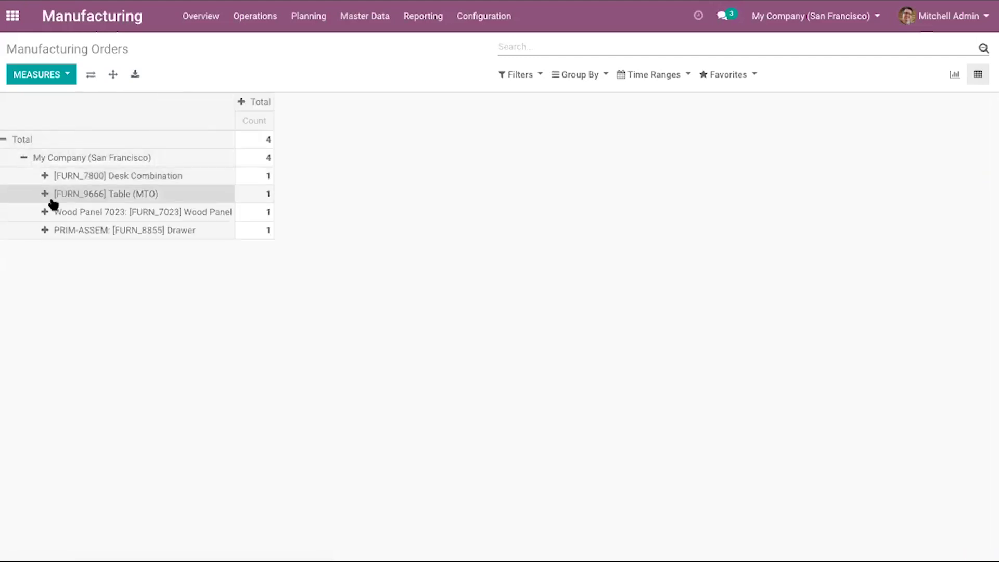
Replace the breakdown under the company row with a grouping by Product
{"action": "left_click", "coordinate": [45, 159]}
{"action": "left_click", "coordinate": [45, 159]}
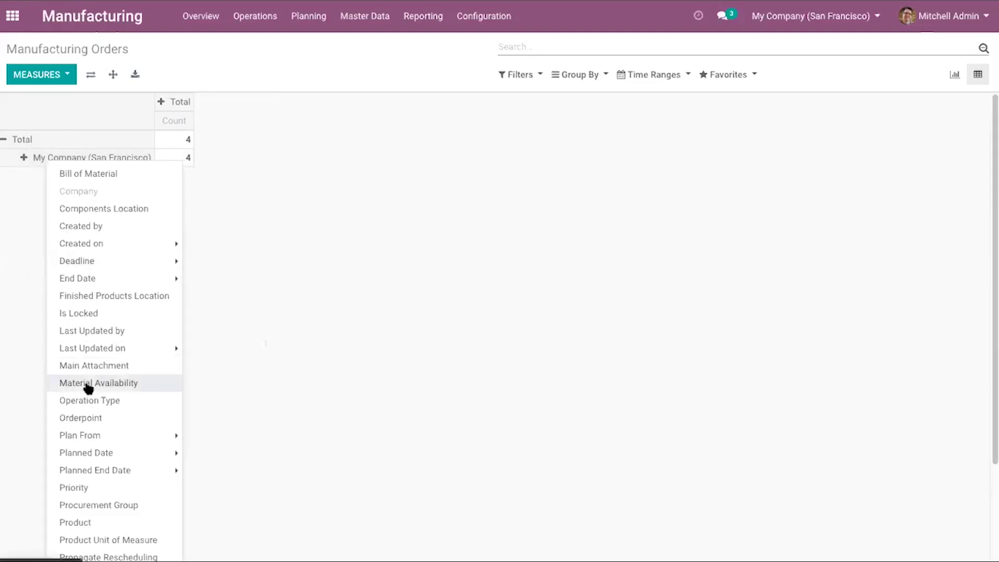
{"action": "scroll", "coordinate": [88, 387], "scroll_direction": "down", "scroll_amount": 2}
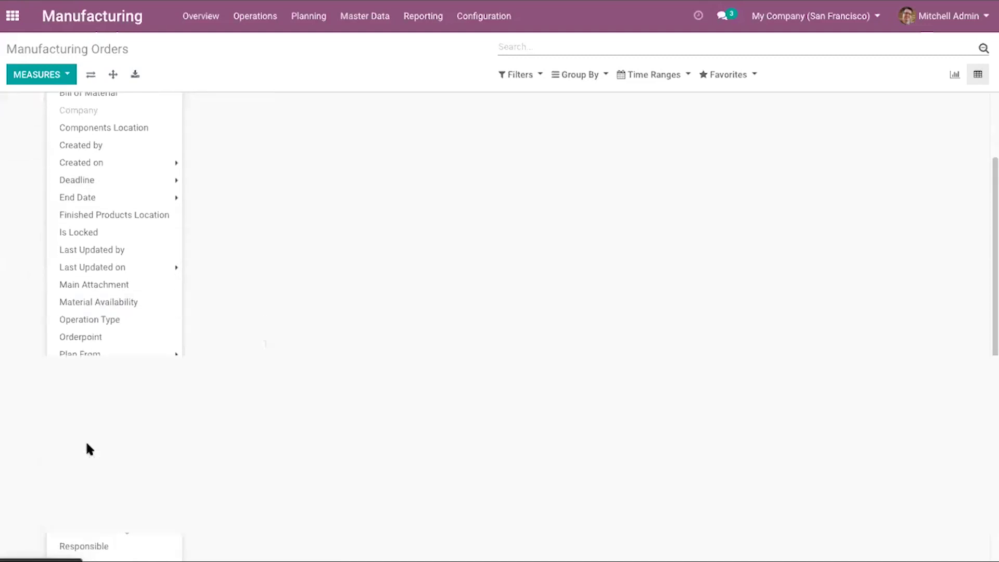
{"action": "left_click", "coordinate": [86, 441]}
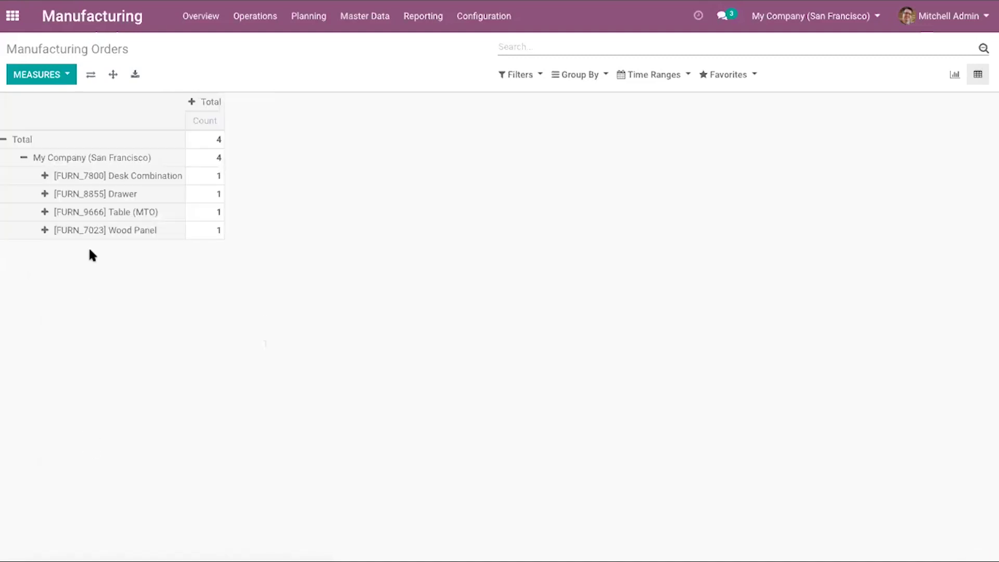
Break the Desk Combination row down by Bill of Material and expand all the other product rows the same way
{"action": "left_click", "coordinate": [62, 175]}
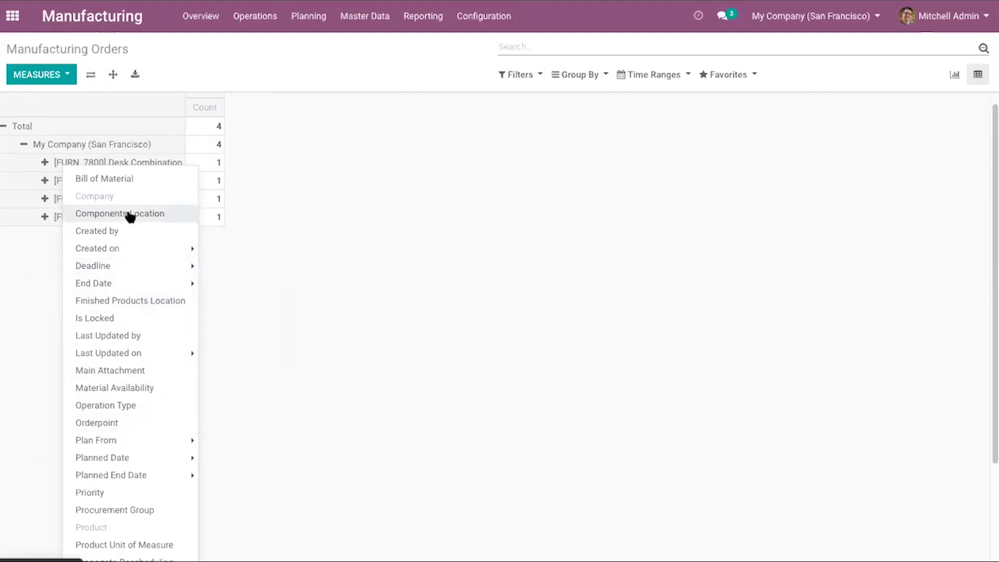
{"action": "left_click", "coordinate": [133, 189]}
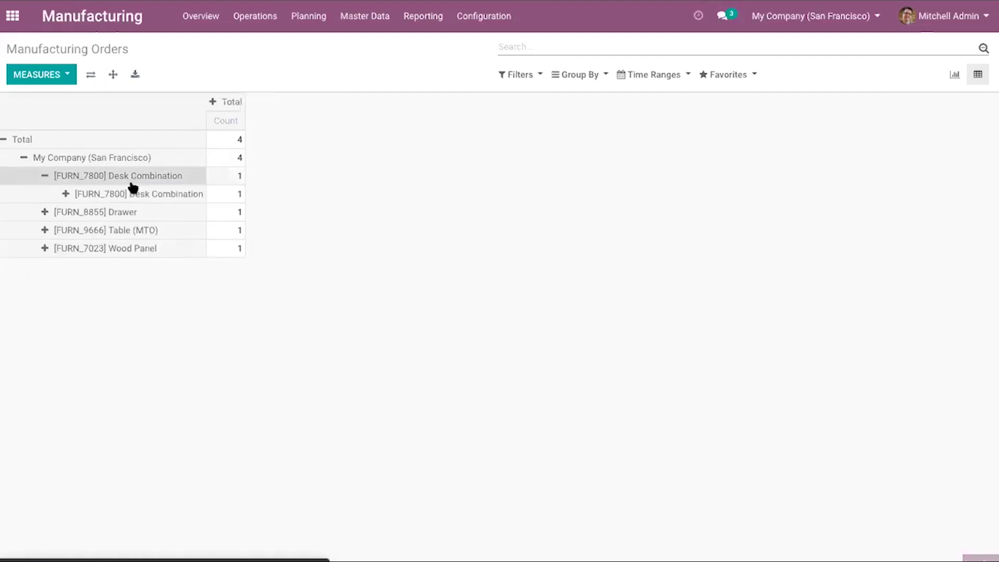
{"action": "left_click", "coordinate": [168, 197]}
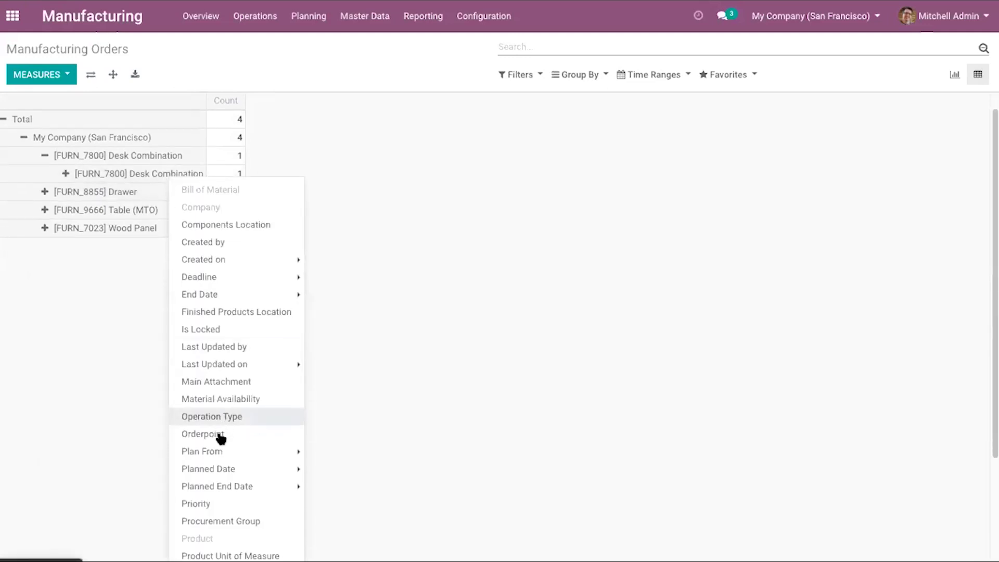
{"action": "scroll", "coordinate": [221, 437], "scroll_direction": "down", "scroll_amount": 2}
{"action": "left_click", "coordinate": [424, 323]}
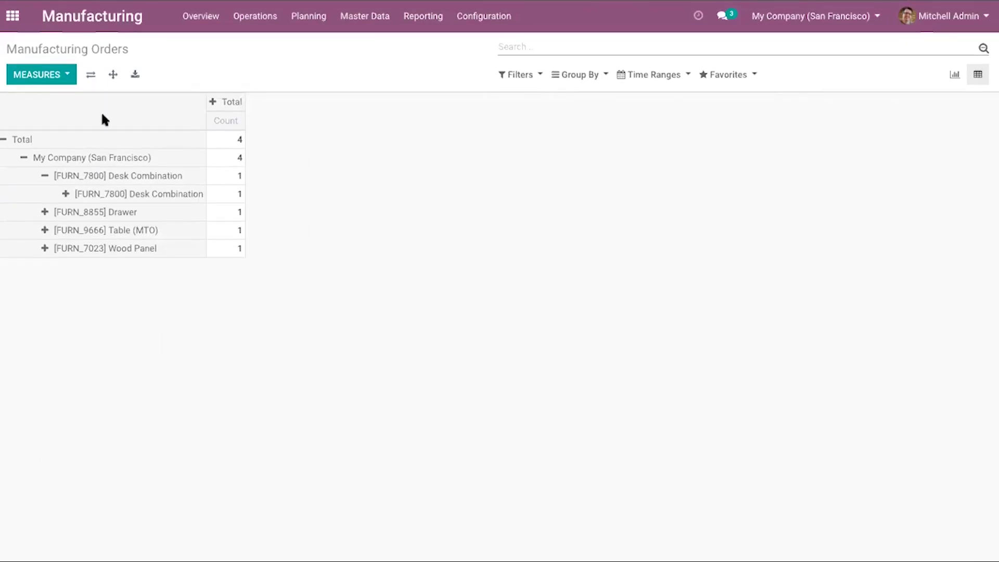
{"action": "left_click", "coordinate": [110, 82]}
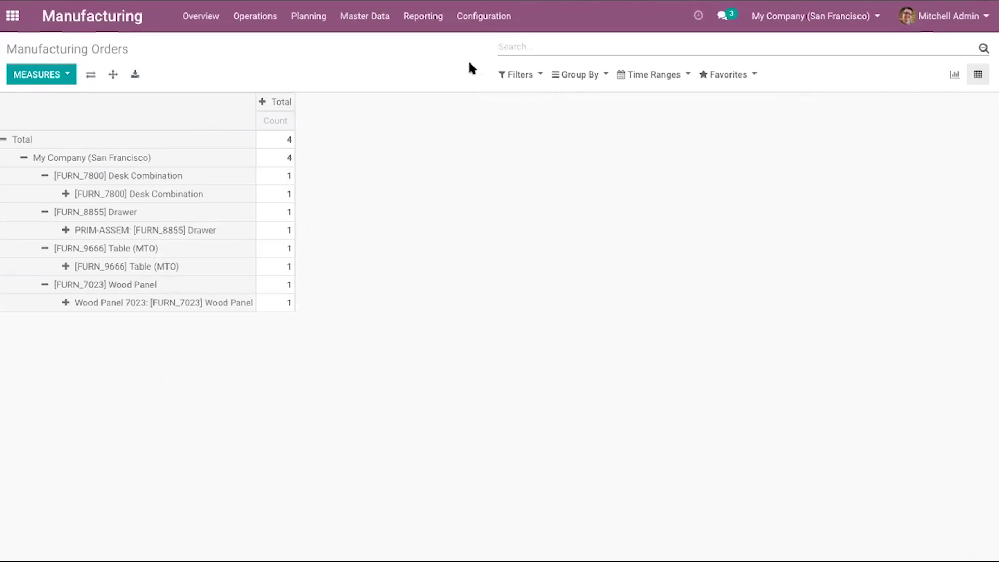
Open the Work Orders report as a pivot table and view its available measures
{"action": "left_click", "coordinate": [425, 16]}
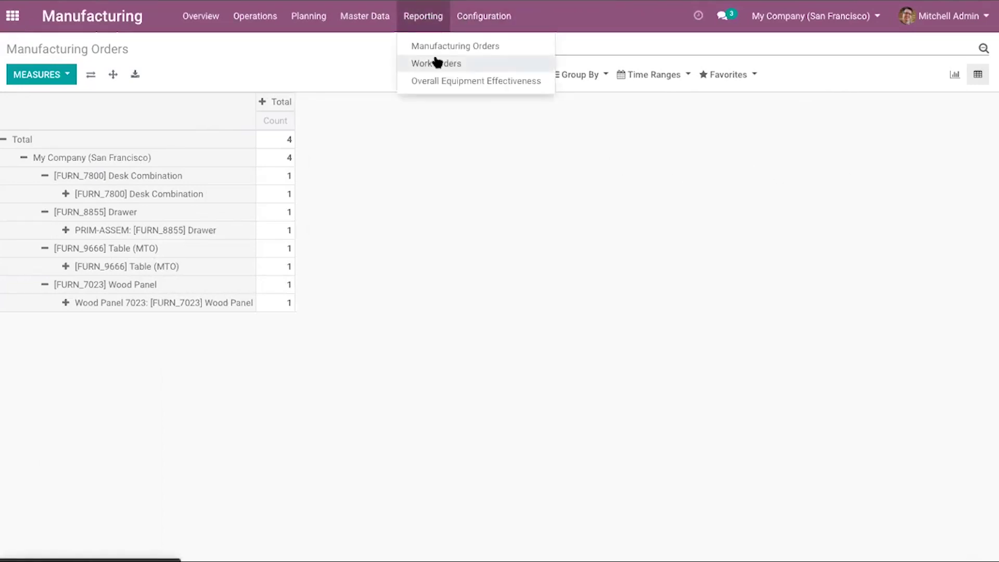
{"action": "left_click", "coordinate": [436, 62]}
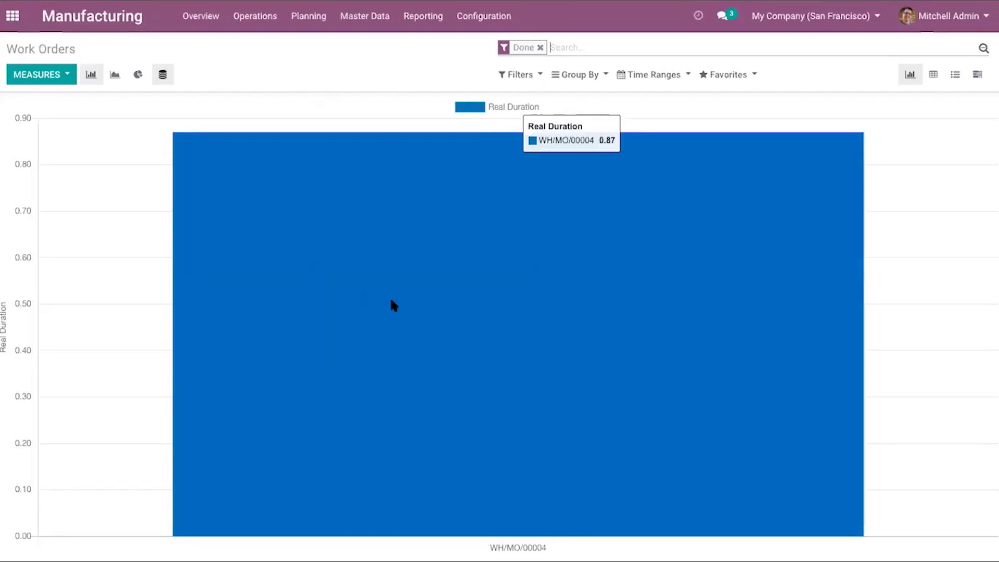
{"action": "left_click", "coordinate": [933, 75]}
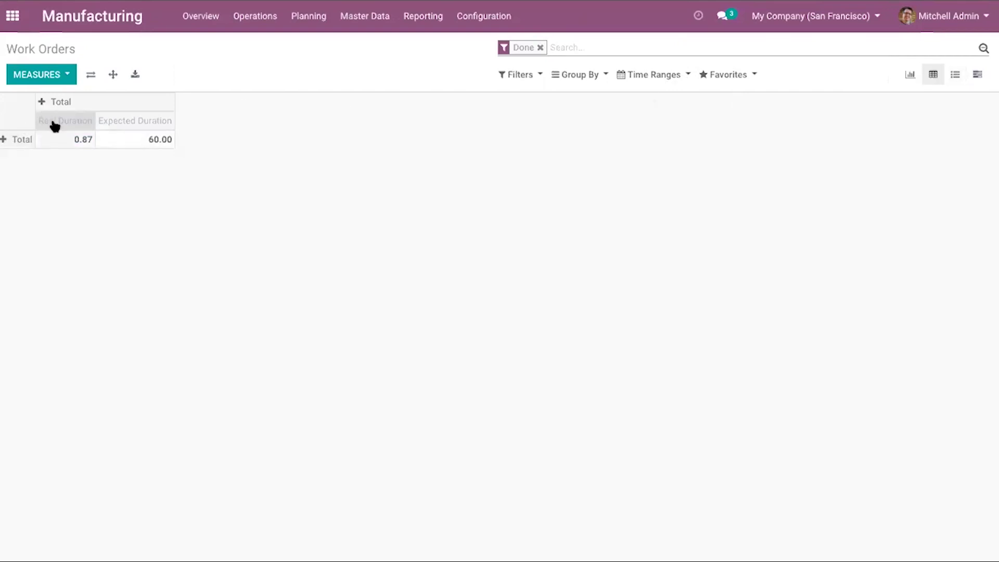
{"action": "left_click", "coordinate": [59, 79]}
{"action": "left_click", "coordinate": [255, 249]}
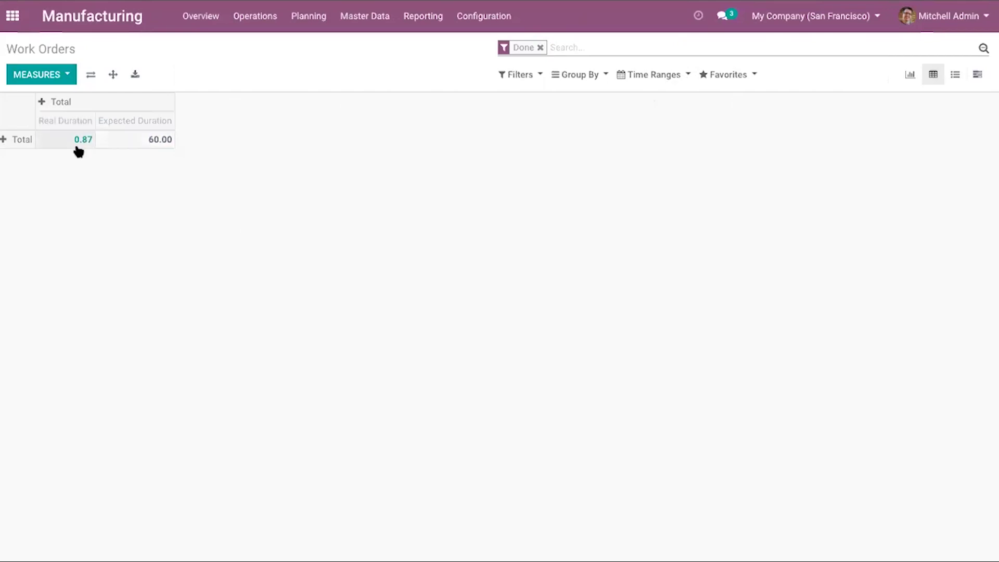
Break the Work Orders total row down by Duration Deviation (%) and collapse it again
{"action": "left_click", "coordinate": [21, 141]}
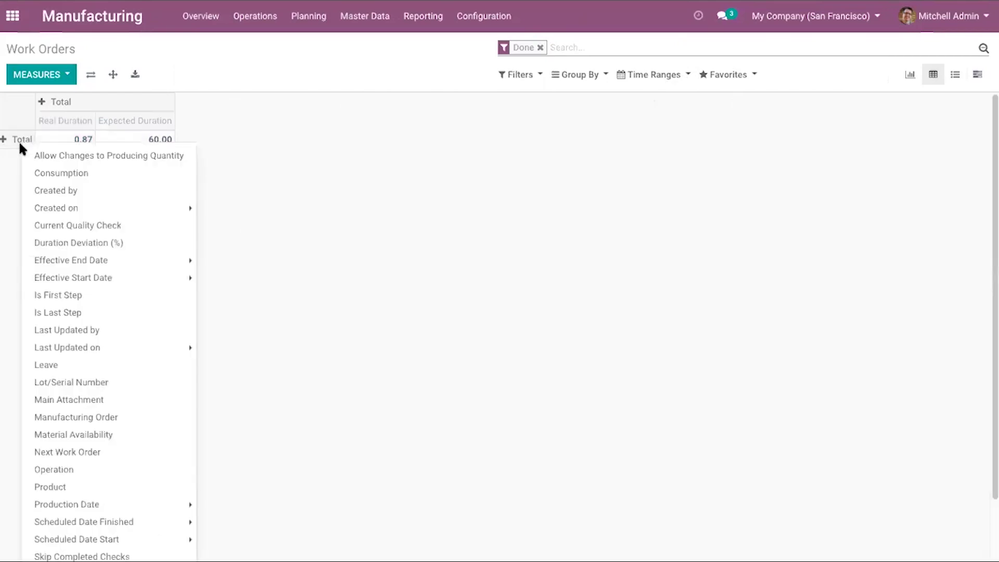
{"action": "left_click", "coordinate": [313, 245]}
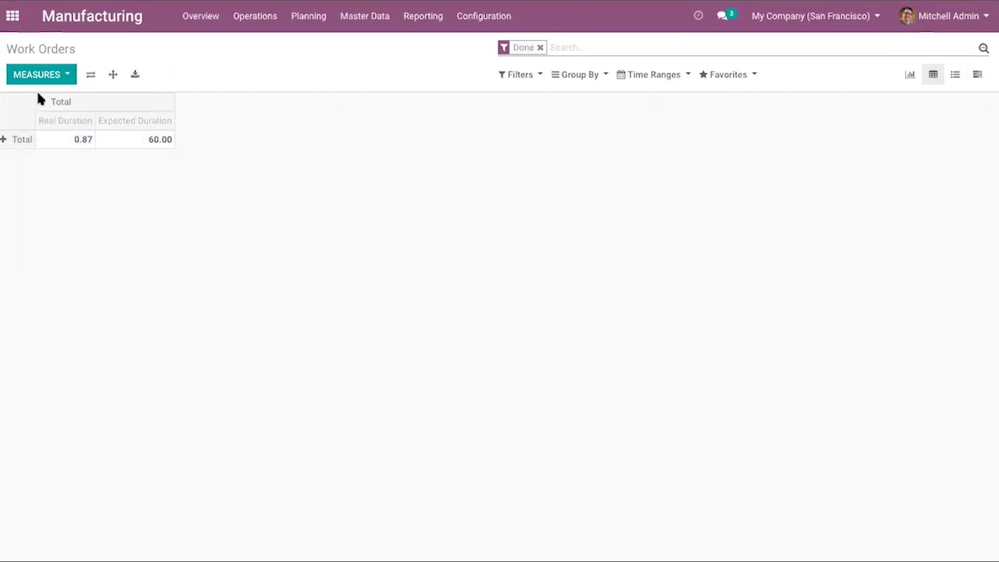
{"action": "left_click", "coordinate": [13, 140]}
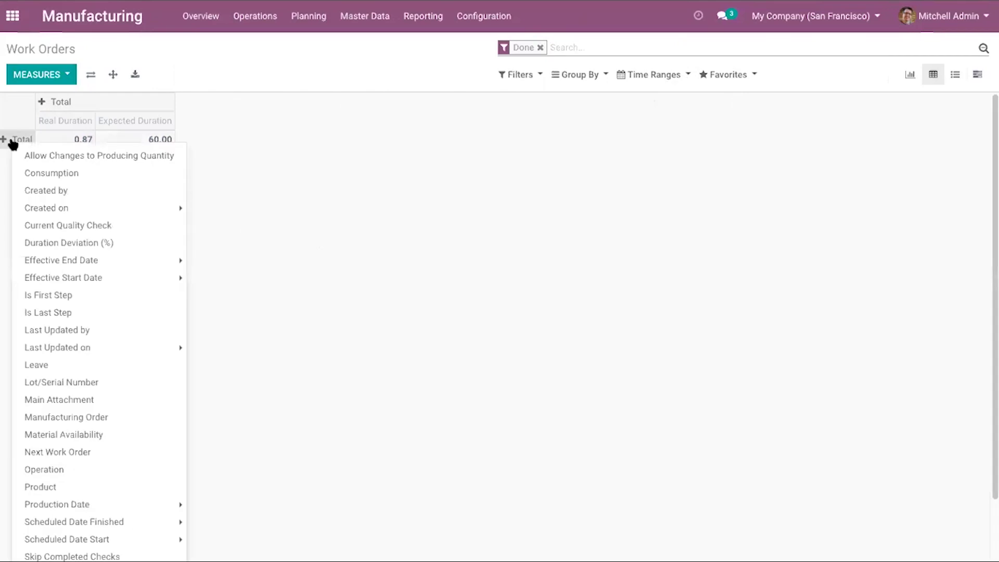
{"action": "left_click", "coordinate": [62, 244]}
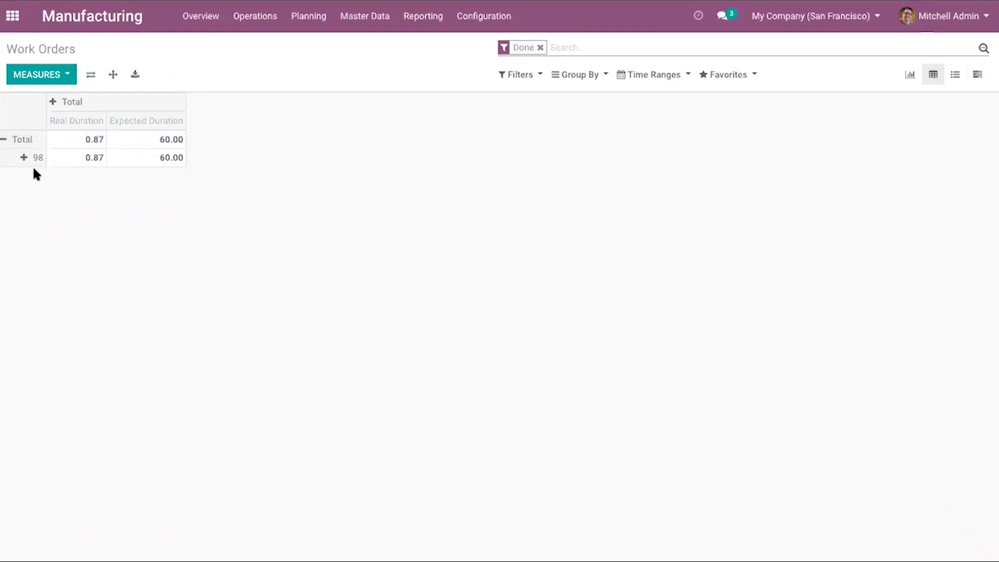
{"action": "left_click", "coordinate": [7, 142]}
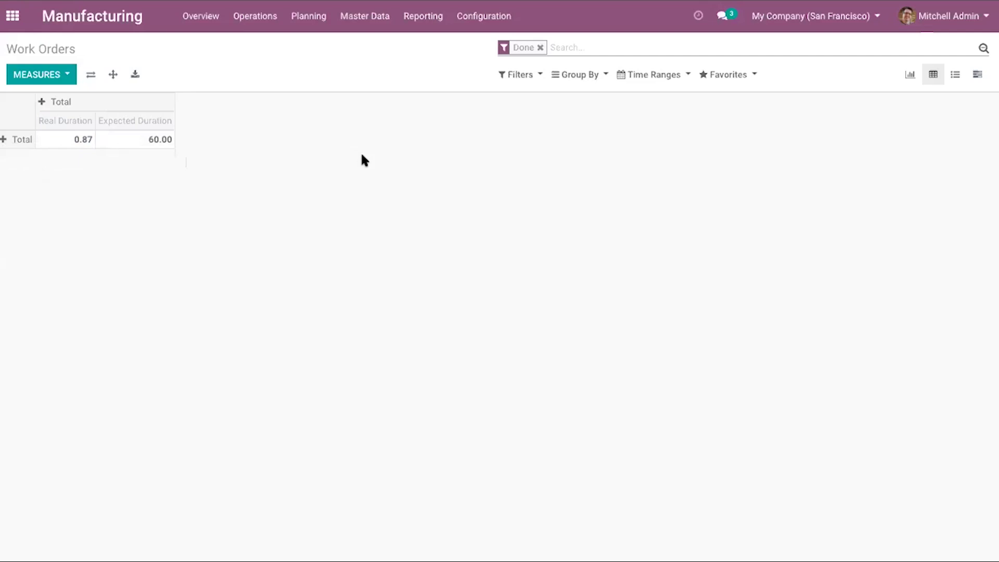
Open the Overall Equipment Effectiveness report and switch it to the pivot view
{"action": "left_click", "coordinate": [436, 25]}
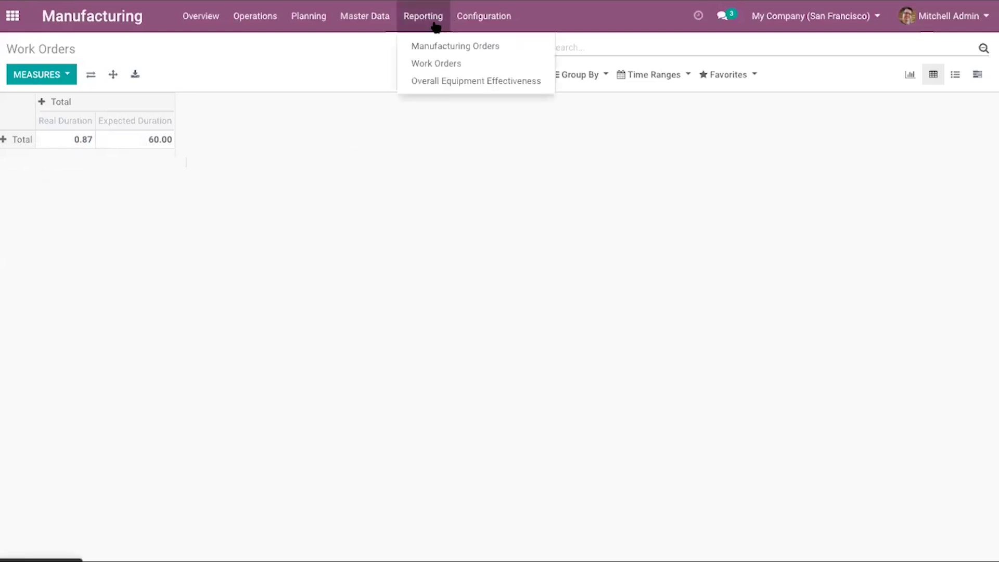
{"action": "left_click", "coordinate": [445, 86]}
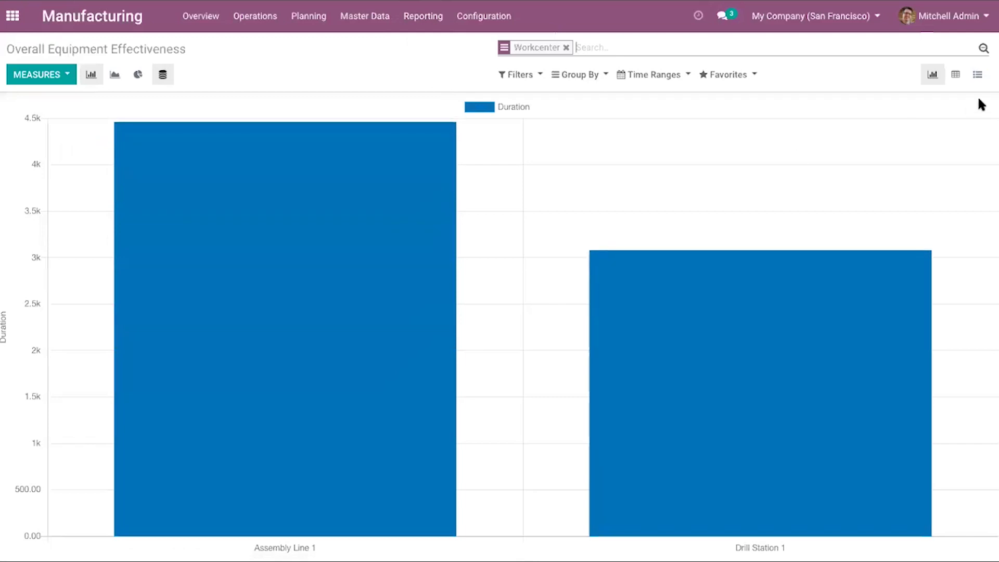
{"action": "left_click", "coordinate": [957, 75]}
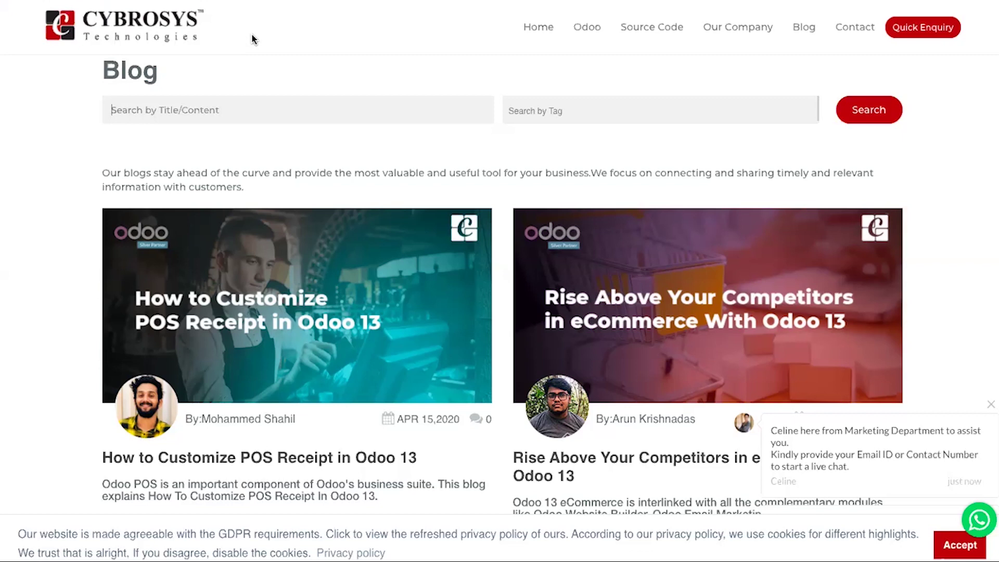
Skim the posts on the Cybrosys blog and enter "manu" as the title or content search term
{"action": "scroll", "coordinate": [323, 224], "scroll_direction": "down", "scroll_amount": 6}
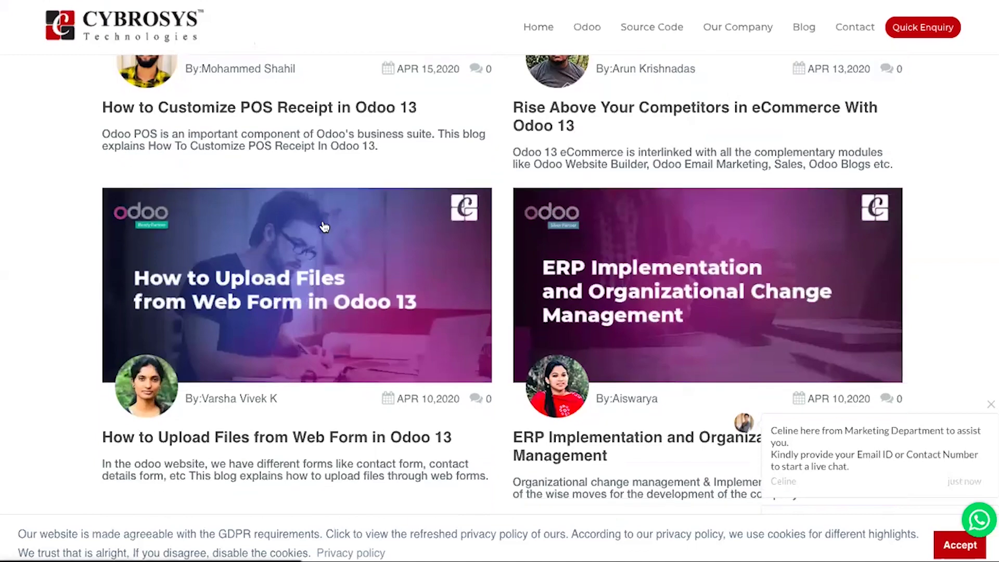
{"action": "scroll", "coordinate": [323, 226], "scroll_direction": "up", "scroll_amount": 6}
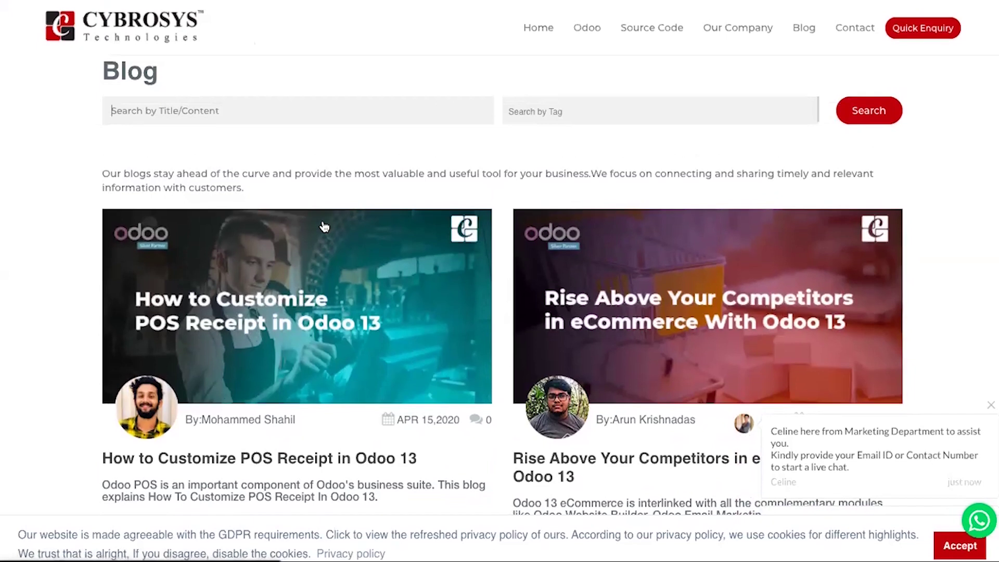
{"action": "left_click", "coordinate": [286, 111]}
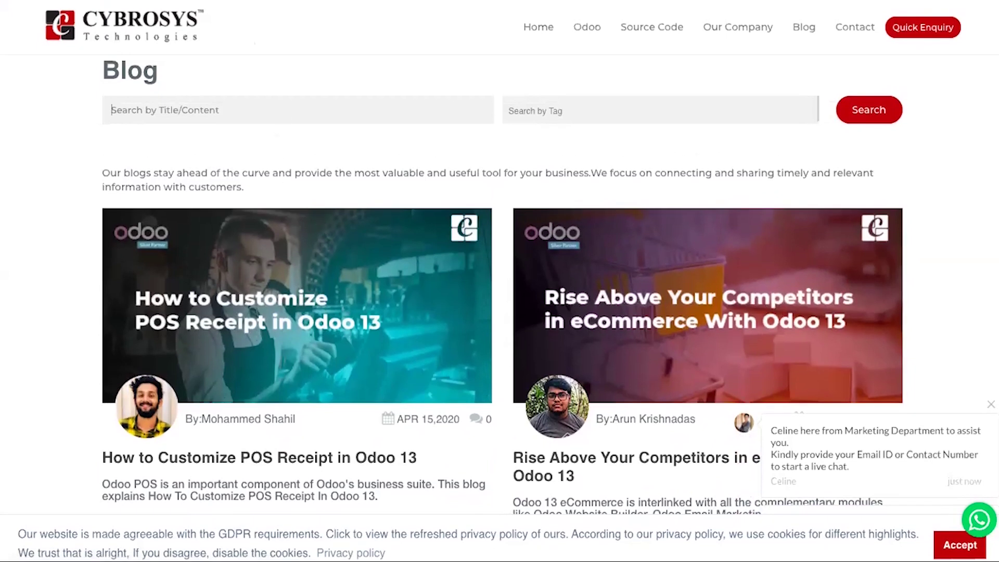
{"action": "type", "text": "manufe"}
{"action": "key", "text": "BackSpace"}
{"action": "key", "text": "BackSpace"}
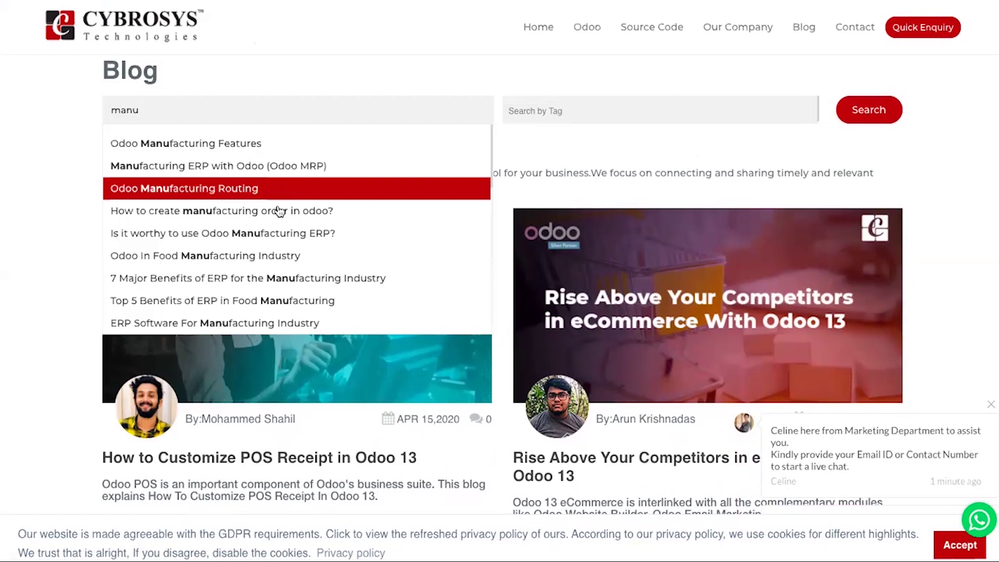
{"action": "left_click", "coordinate": [418, 68]}
Restrict the blog search to the Odoo 13 tag and run it
{"action": "left_click", "coordinate": [541, 110]}
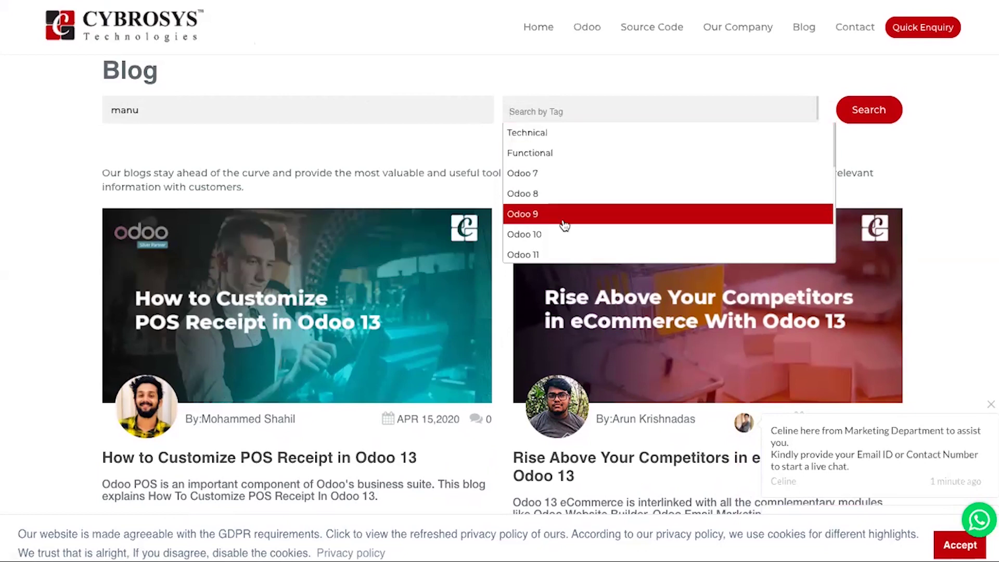
{"action": "scroll", "coordinate": [564, 223], "scroll_direction": "down", "scroll_amount": 1}
{"action": "scroll", "coordinate": [564, 223], "scroll_direction": "down", "scroll_amount": 1}
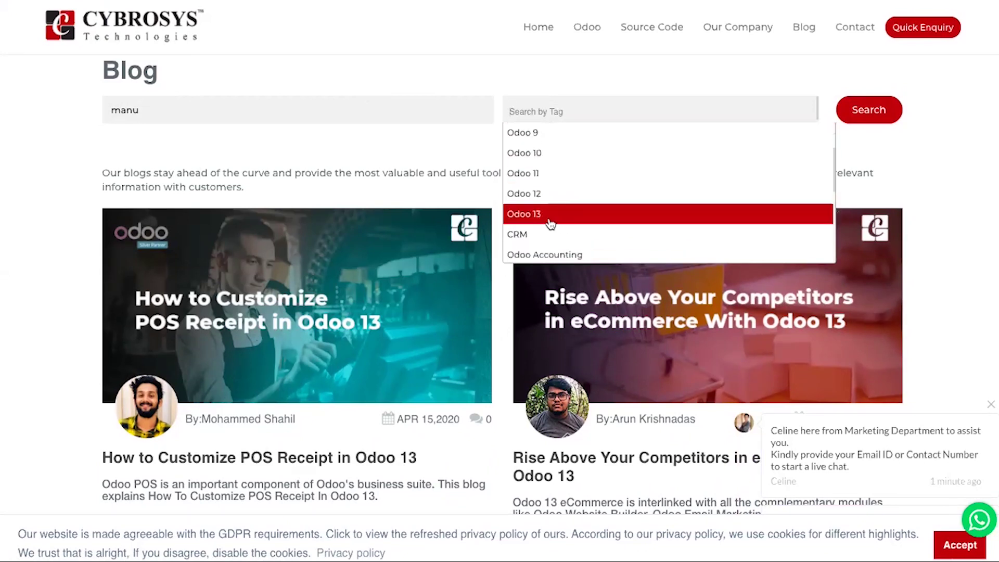
{"action": "left_click", "coordinate": [548, 222]}
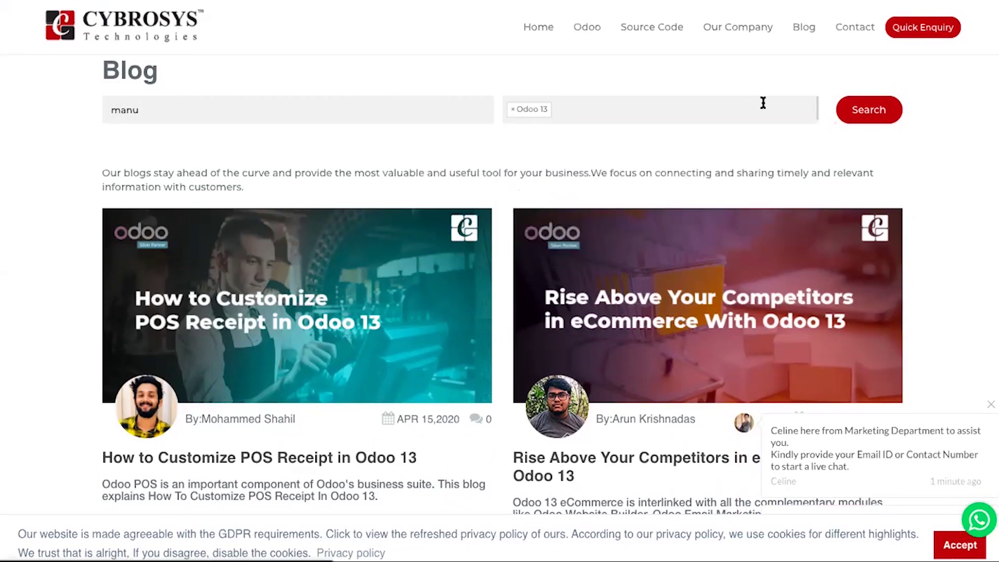
{"action": "left_click", "coordinate": [869, 109]}
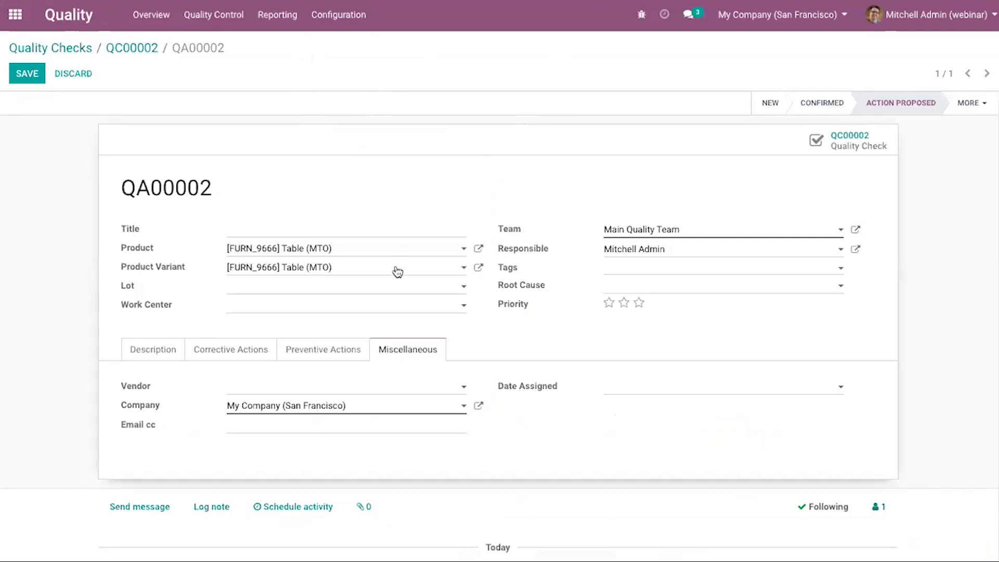
View the corrective and preventive action sections of quality alert QA00002, and return to the quality checks list
{"action": "left_click", "coordinate": [210, 353]}
{"action": "left_click", "coordinate": [309, 359]}
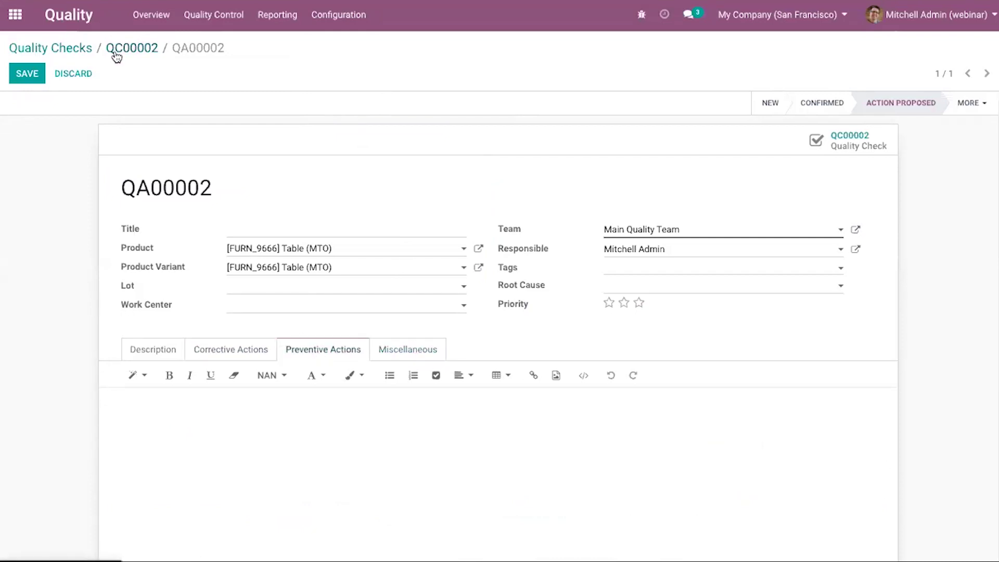
{"action": "left_click", "coordinate": [69, 47]}
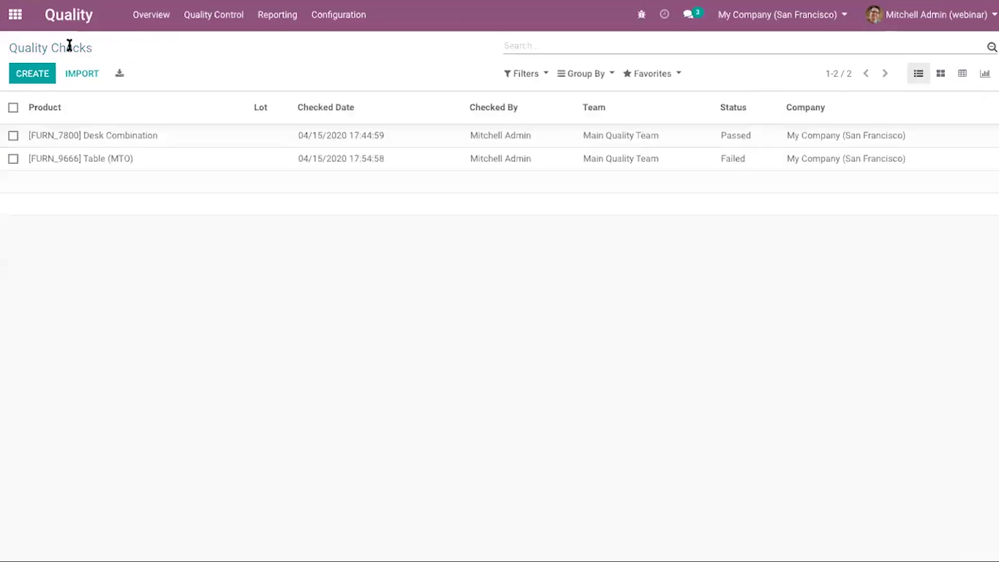
Switch to the Maintenance app to view its maintenance teams
{"action": "left_click", "coordinate": [16, 14]}
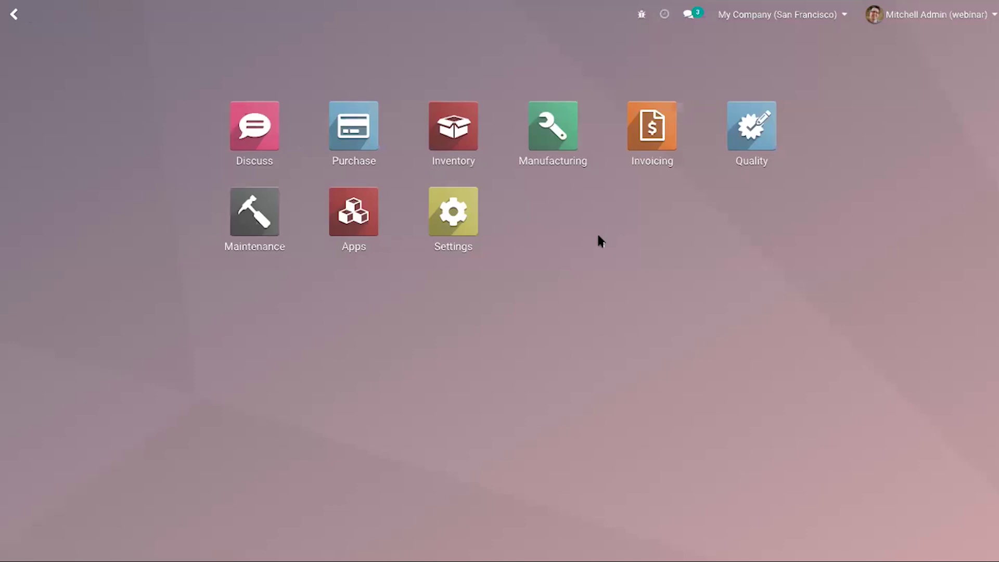
{"action": "left_click", "coordinate": [255, 213]}
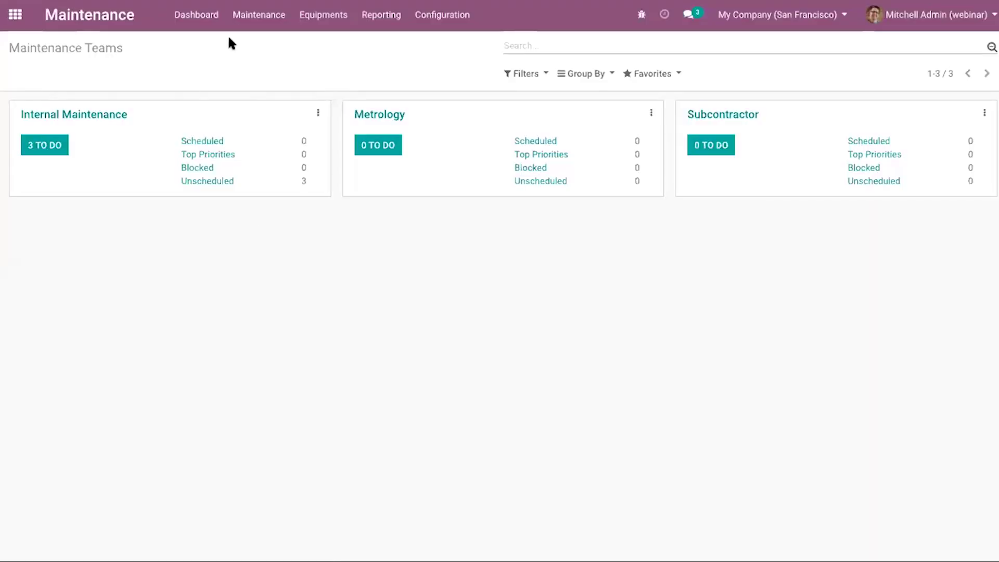
Start a new maintenance team with two team members in the maintenance teams configuration list, and discard it
{"action": "left_click", "coordinate": [427, 18]}
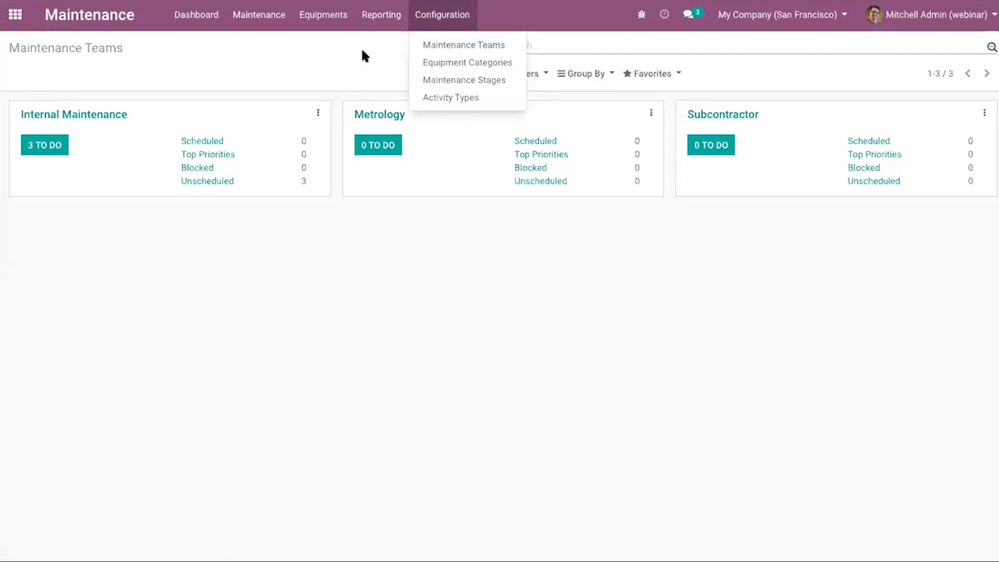
{"action": "left_click", "coordinate": [435, 45]}
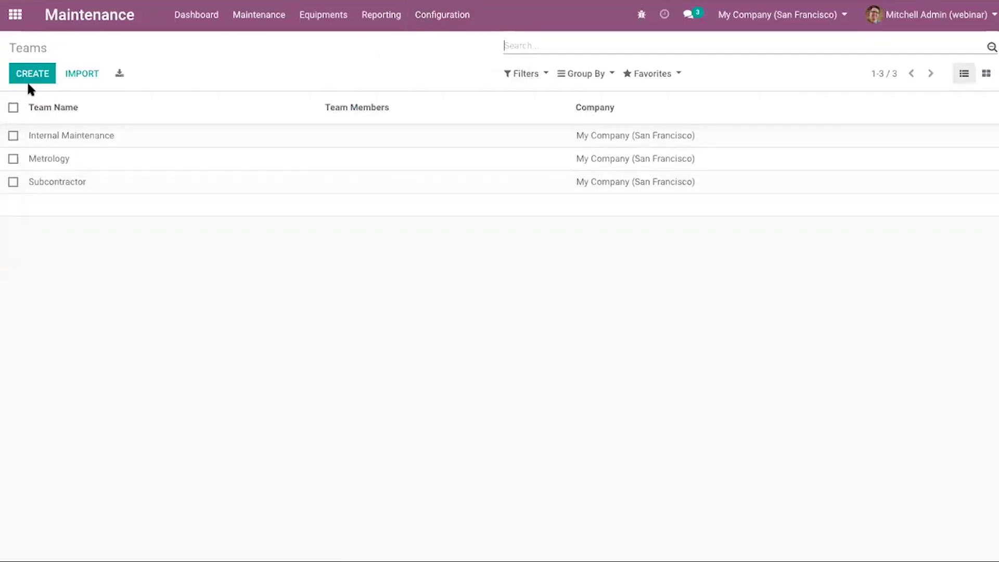
{"action": "left_click", "coordinate": [31, 78]}
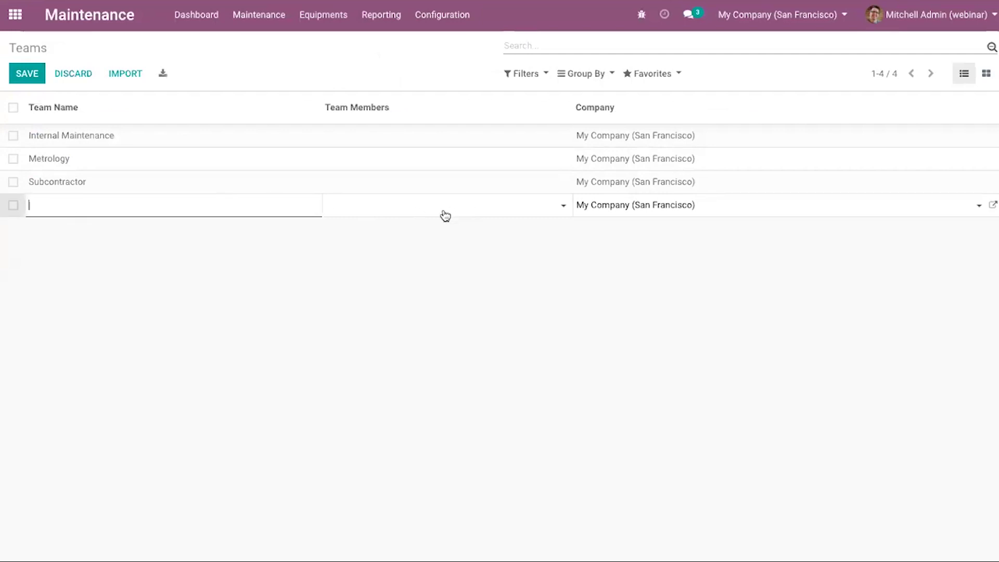
{"action": "left_click", "coordinate": [535, 213]}
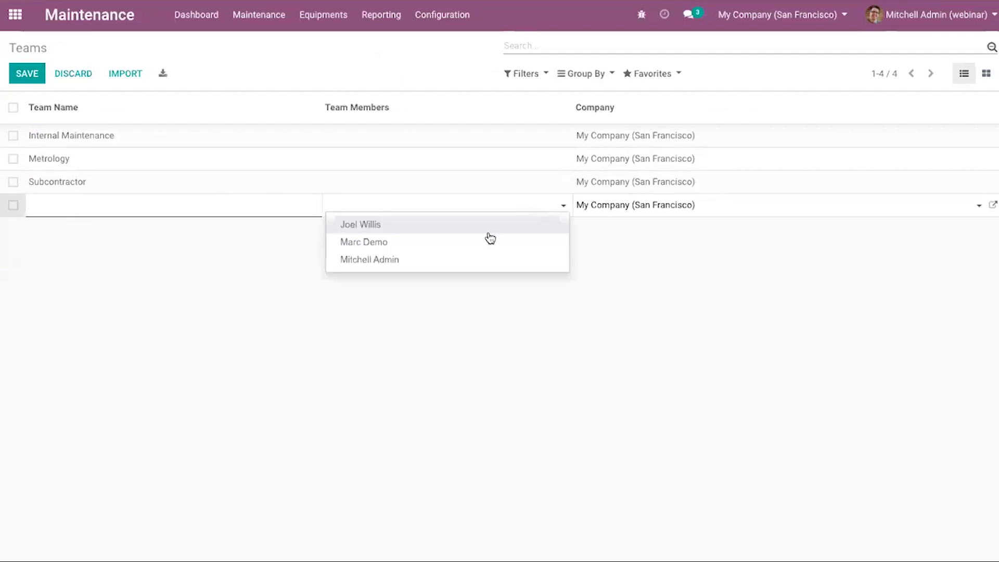
{"action": "left_click", "coordinate": [489, 237]}
{"action": "left_click", "coordinate": [543, 206]}
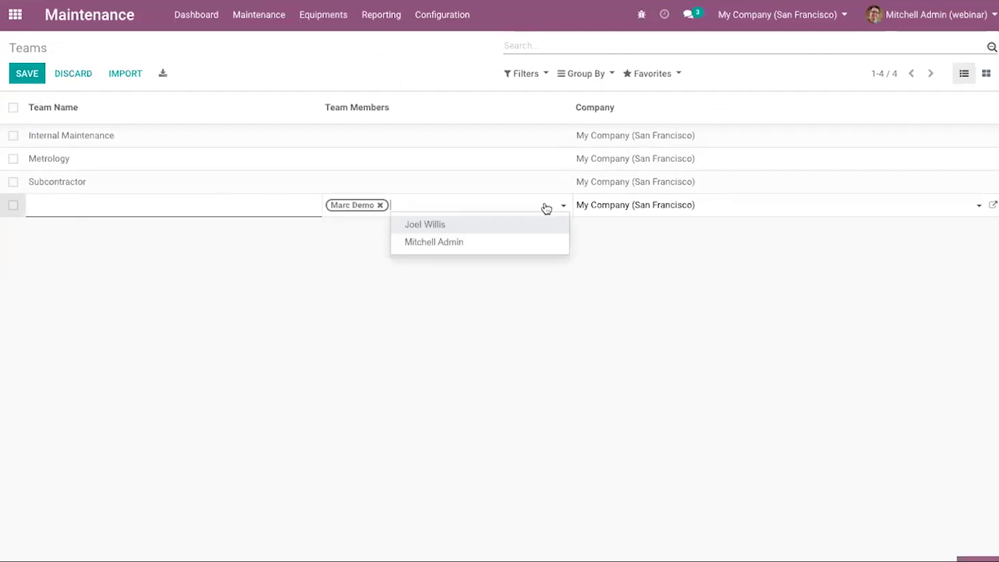
{"action": "left_click", "coordinate": [500, 223]}
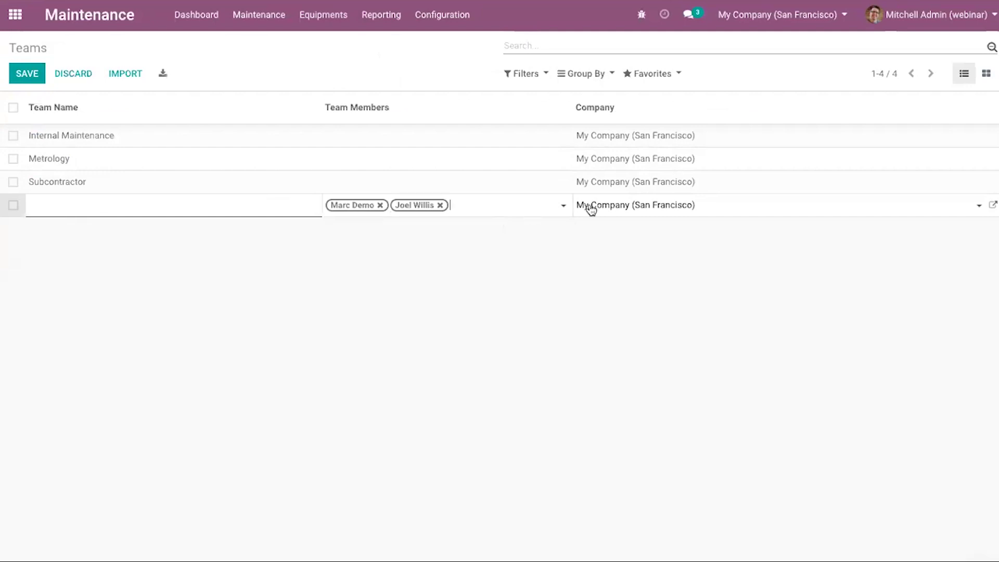
{"action": "left_click", "coordinate": [81, 76]}
{"action": "left_click", "coordinate": [301, 106]}
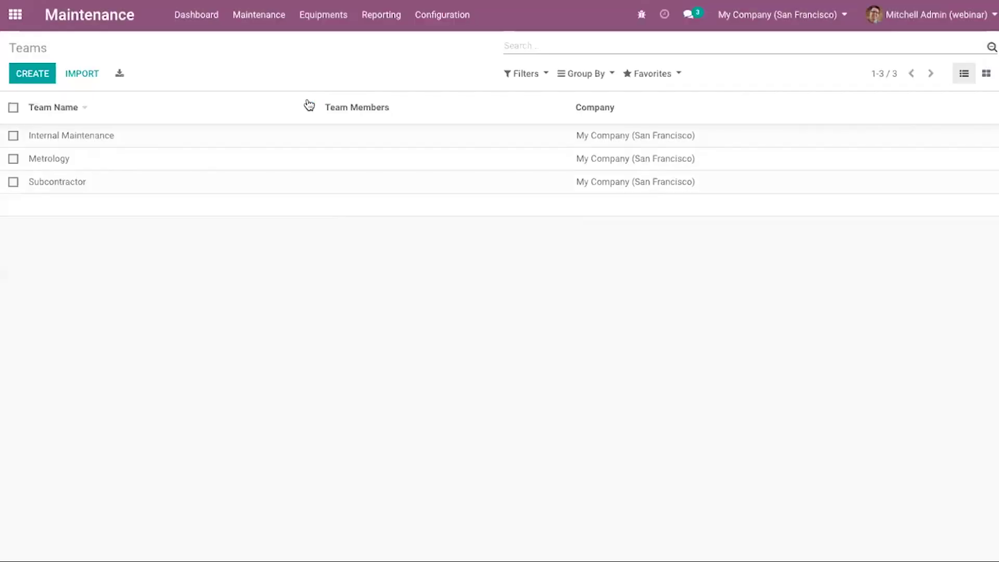
Create an equipment category named Machine, keeping the default responsible and company, and save it
{"action": "left_click", "coordinate": [410, 10]}
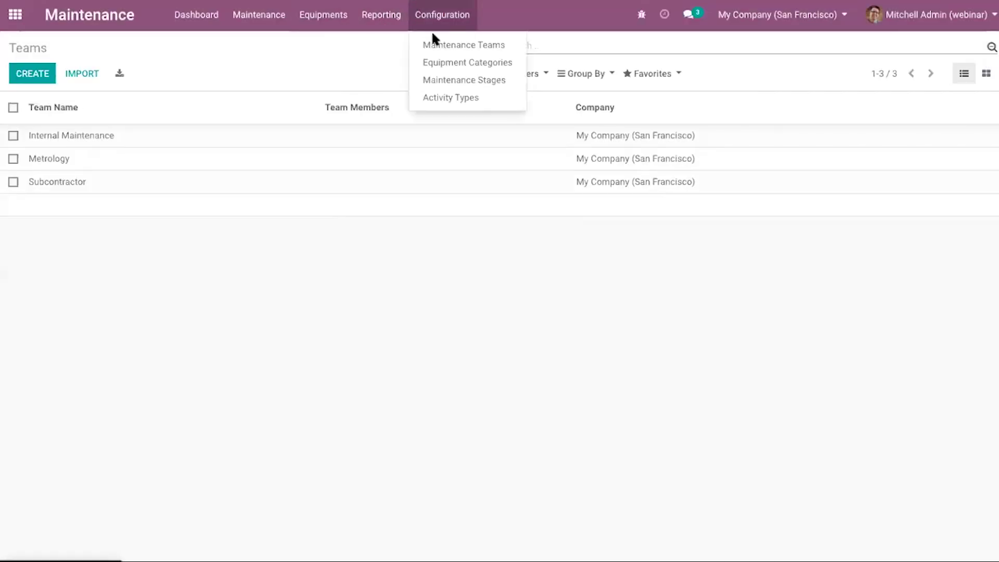
{"action": "left_click", "coordinate": [448, 62]}
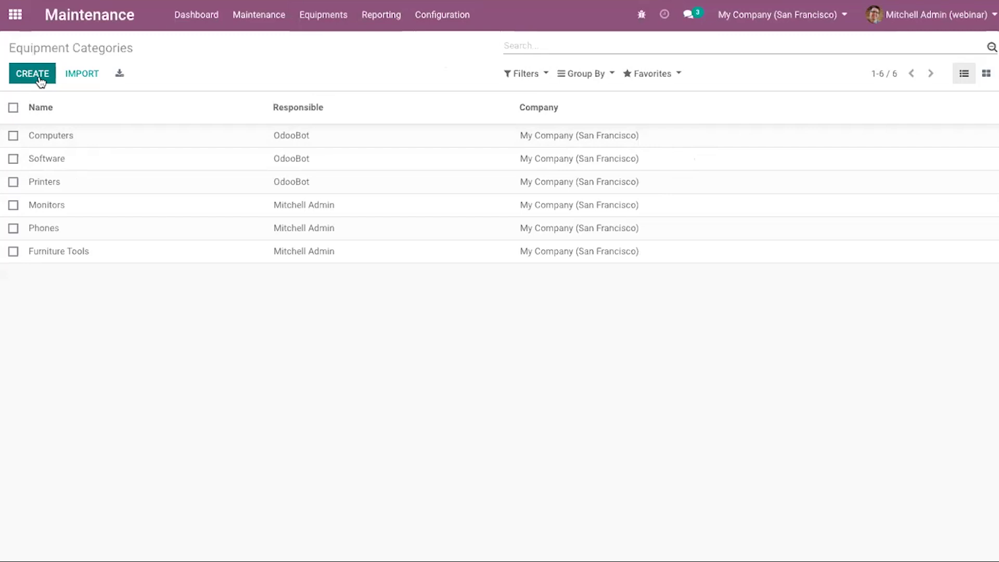
{"action": "left_click", "coordinate": [39, 78]}
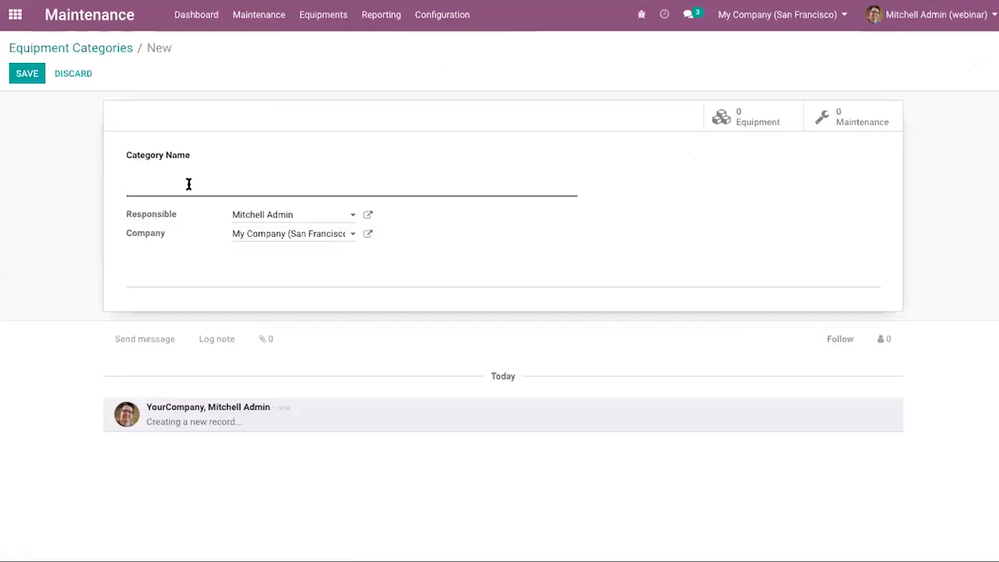
{"action": "left_click", "coordinate": [92, 50]}
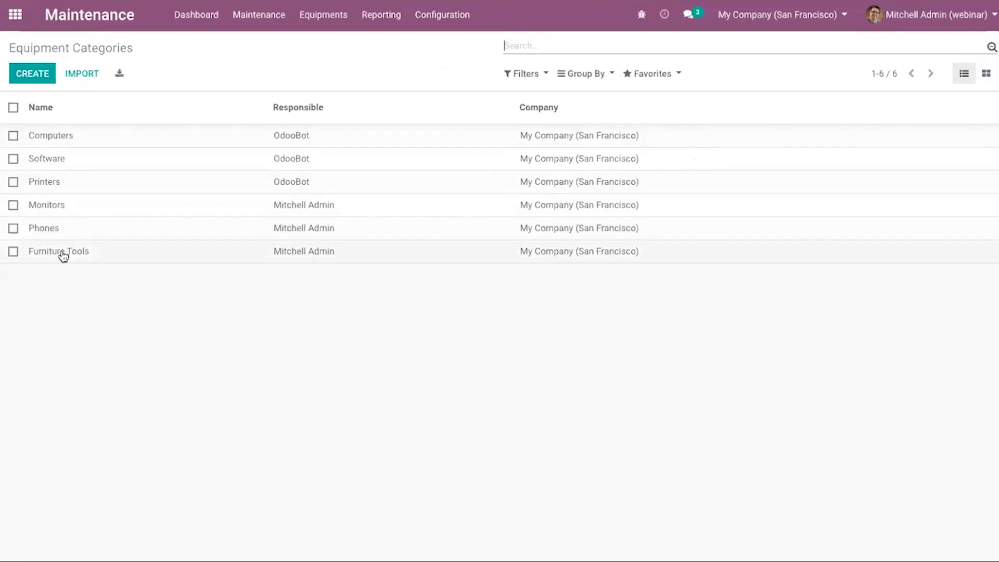
{"action": "left_click", "coordinate": [36, 78]}
{"action": "left_click", "coordinate": [217, 177]}
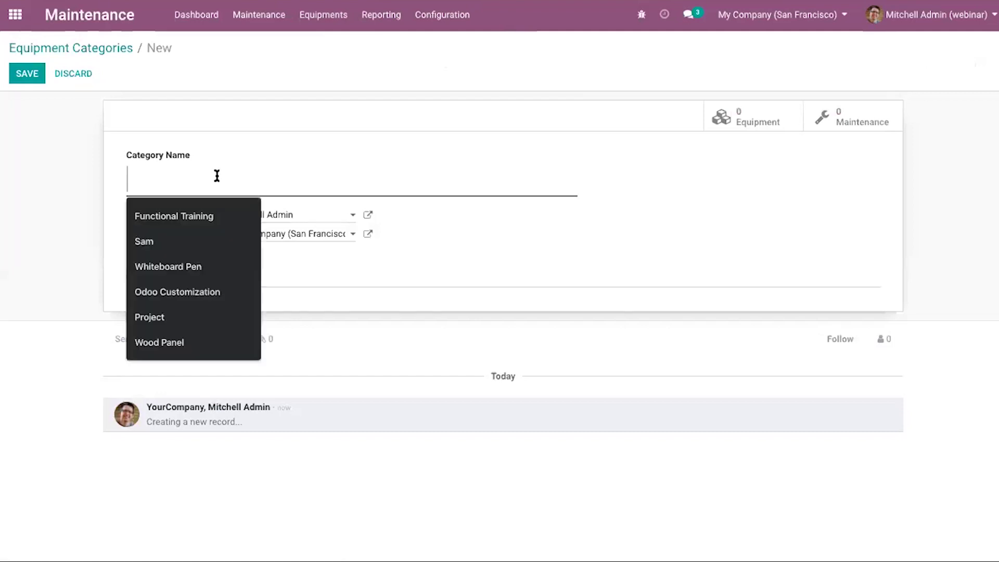
{"action": "type", "text": "Machi"}
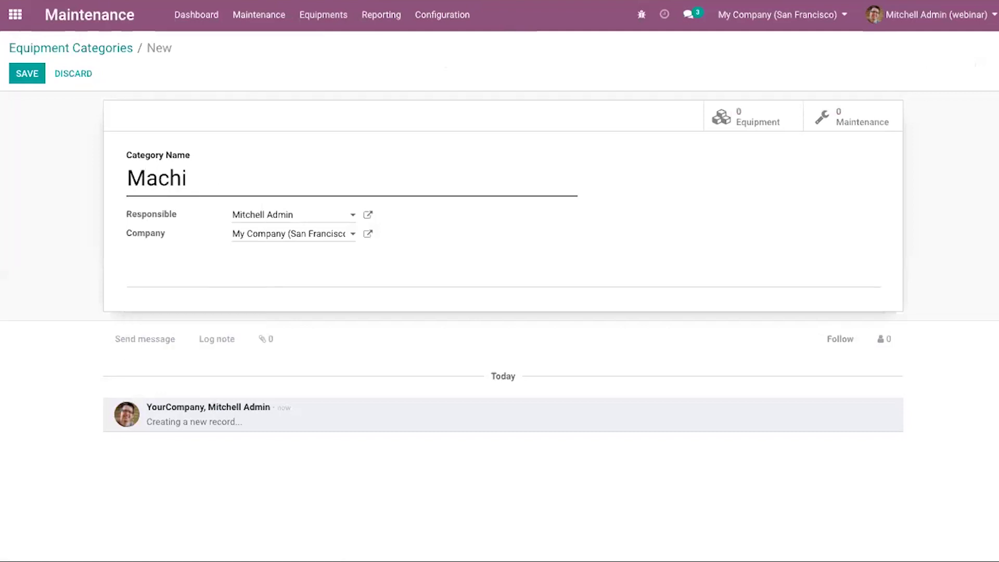
{"action": "type", "text": "ne"}
{"action": "left_click", "coordinate": [310, 223]}
{"action": "left_click", "coordinate": [311, 222]}
{"action": "left_click", "coordinate": [30, 76]}
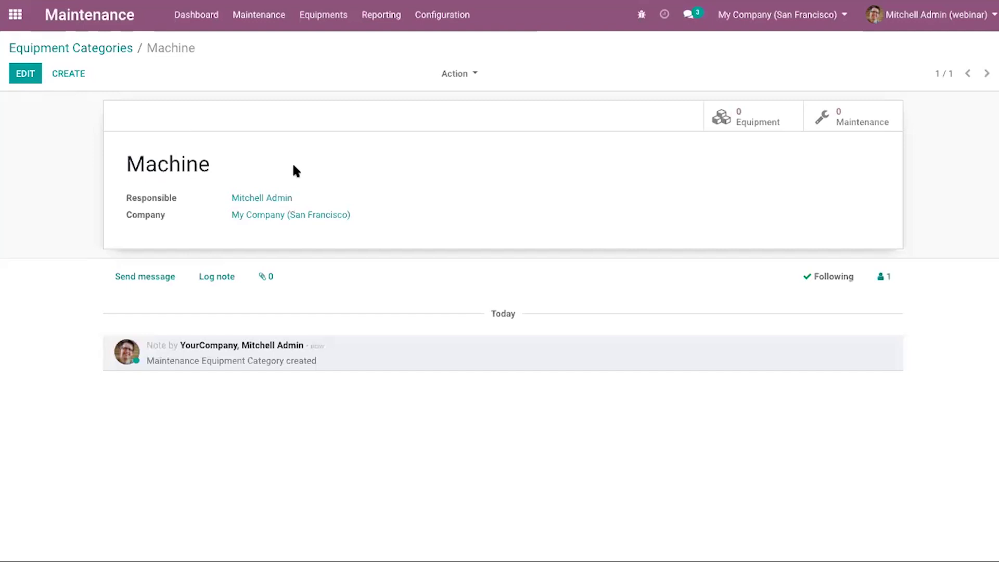
View the equipment and the maintenance requests linked to the Machine category, and return to the maintenance dashboard
{"action": "left_click", "coordinate": [748, 115]}
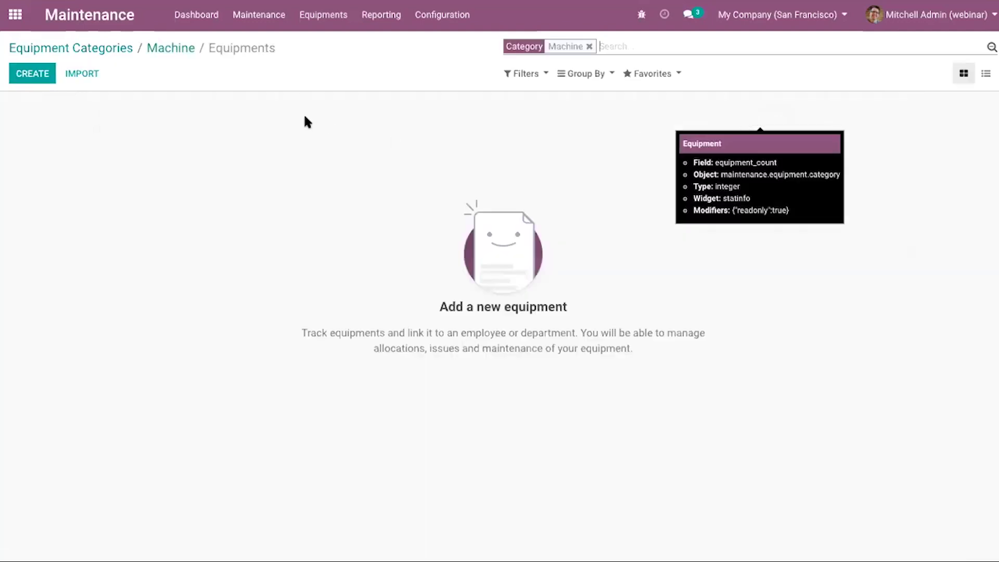
{"action": "left_click", "coordinate": [180, 47]}
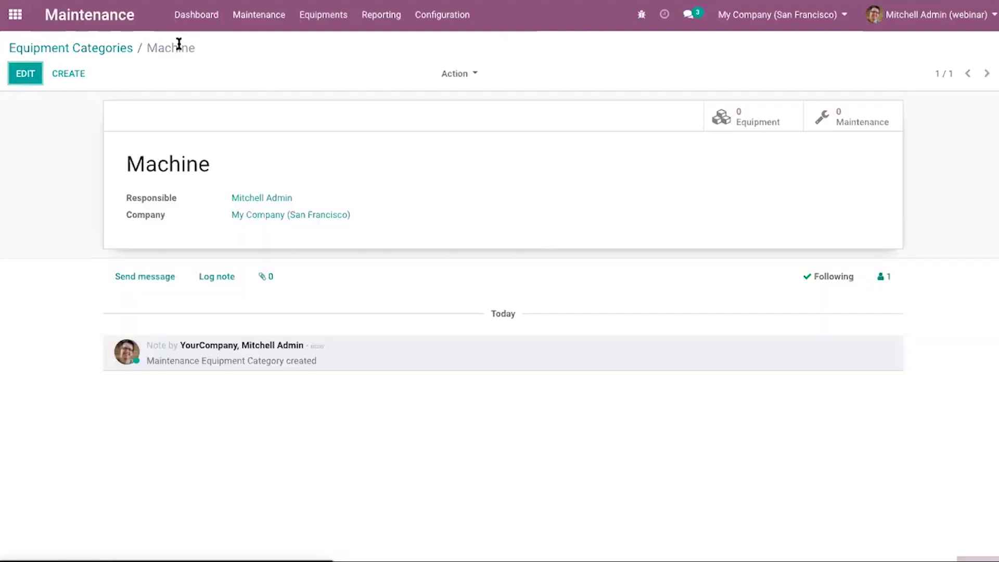
{"action": "left_click", "coordinate": [836, 119]}
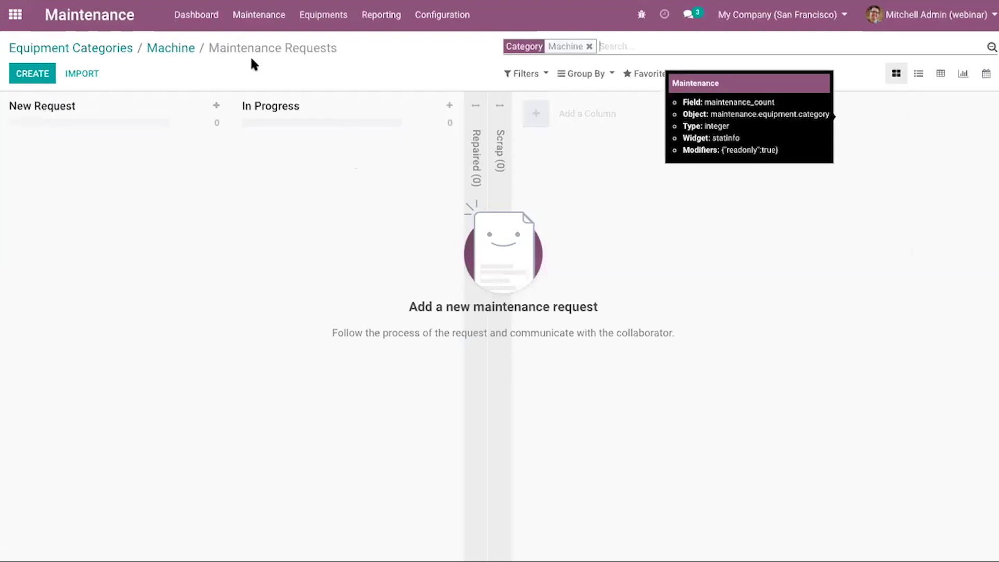
{"action": "left_click", "coordinate": [169, 48]}
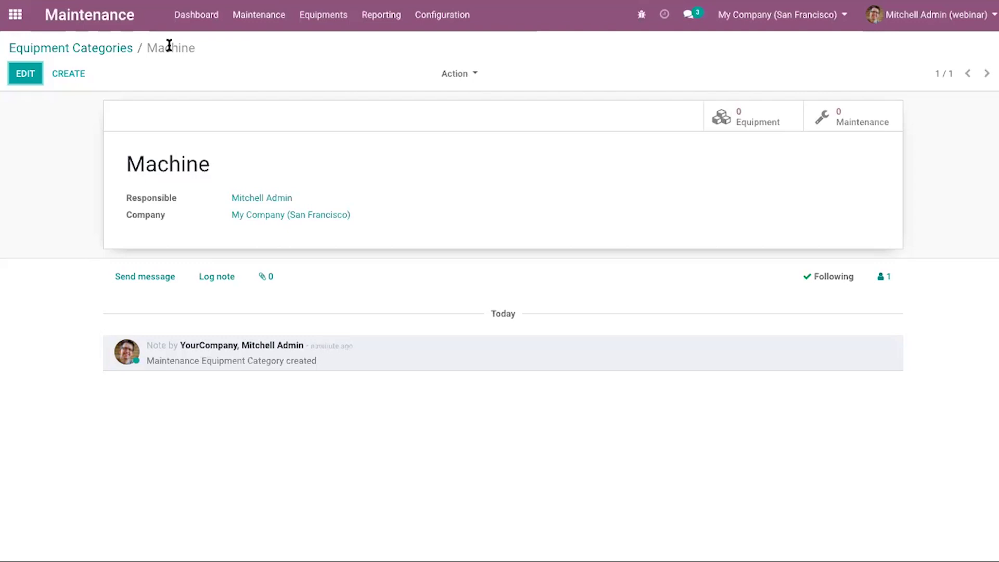
{"action": "left_click", "coordinate": [204, 21]}
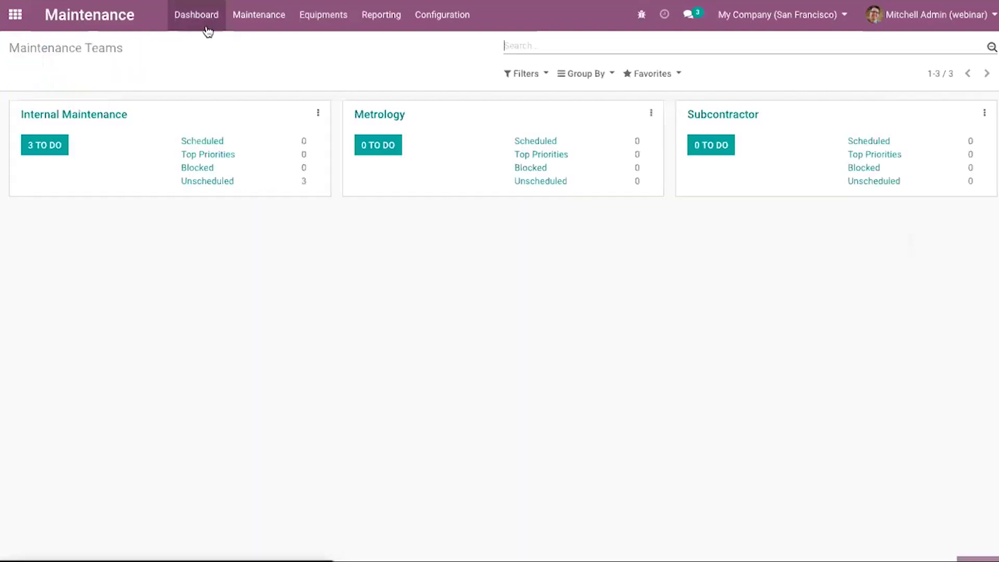
Start a new maintenance request and choose Samsung Monitor 15"/MT/122/11112222 as its equipment
{"action": "left_click", "coordinate": [457, 26]}
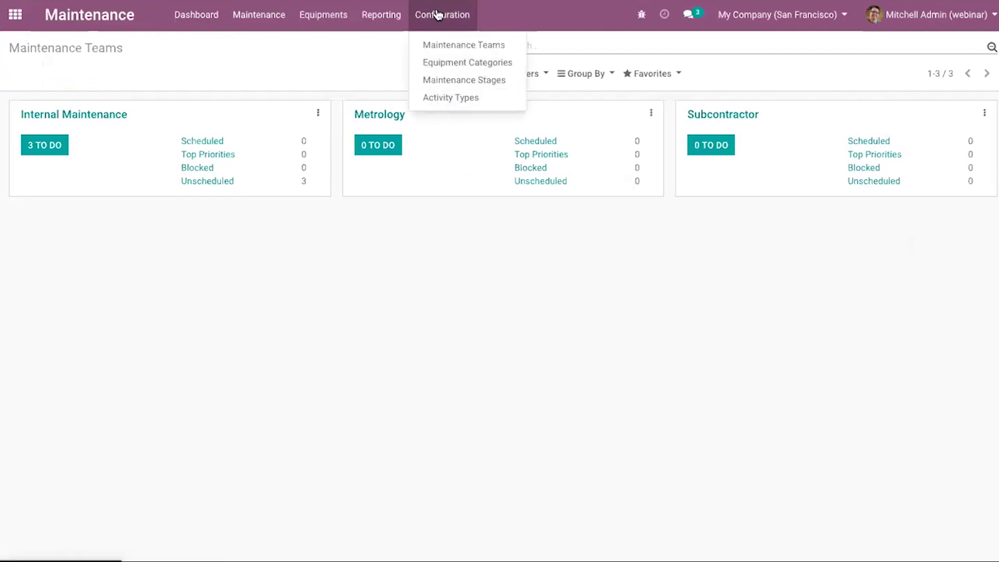
{"action": "left_click", "coordinate": [249, 24]}
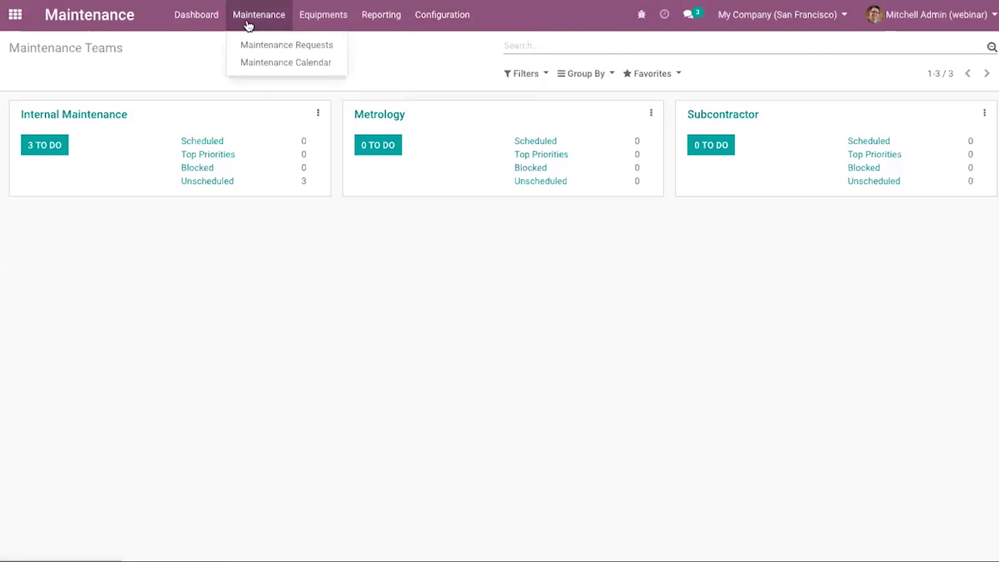
{"action": "left_click", "coordinate": [264, 48]}
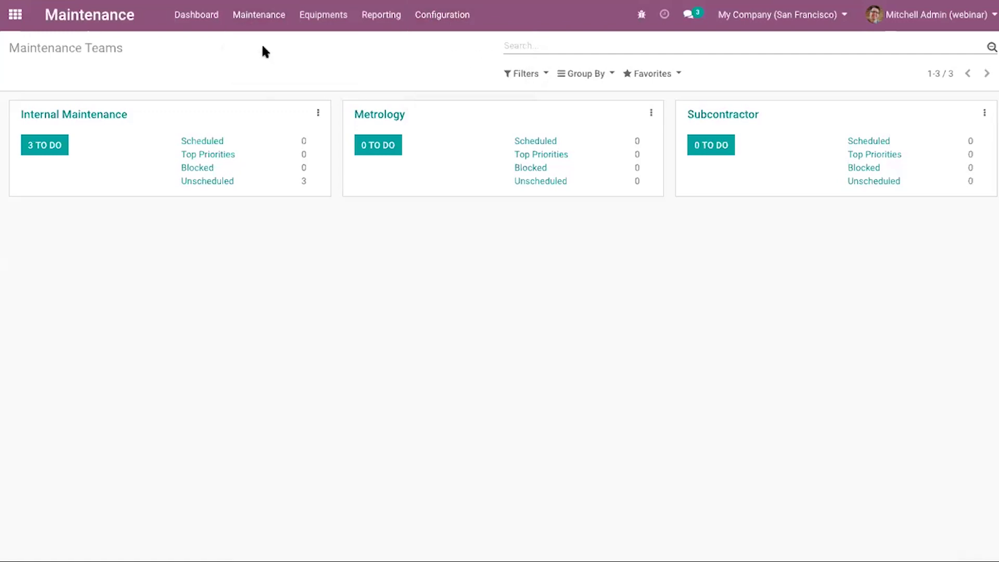
{"action": "left_click", "coordinate": [30, 76]}
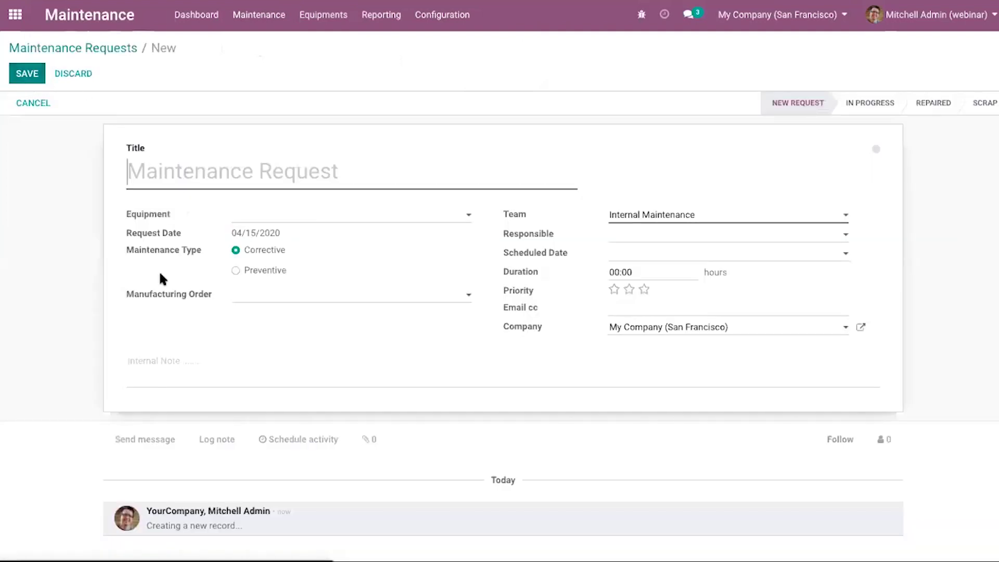
{"action": "left_click", "coordinate": [196, 174]}
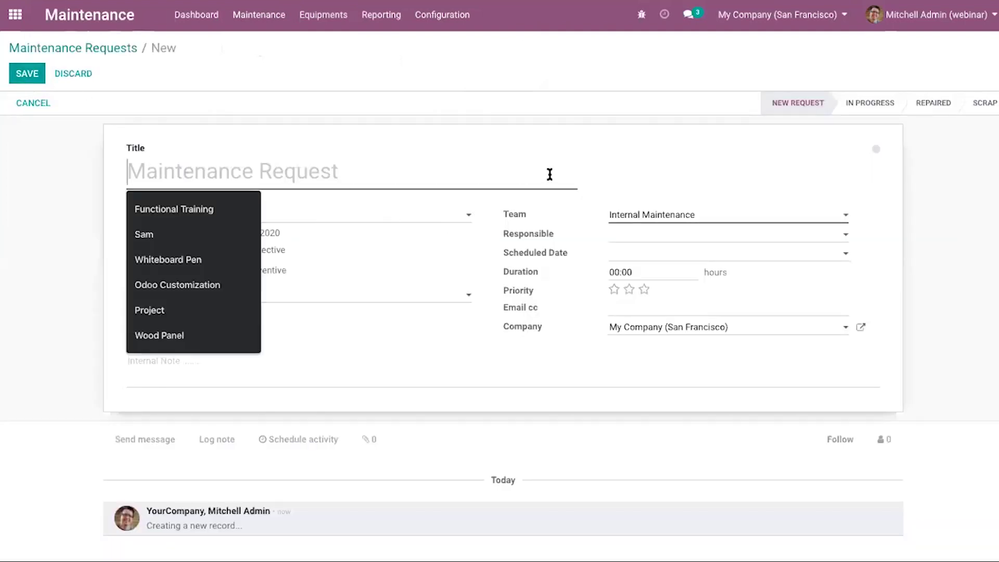
{"action": "left_click", "coordinate": [338, 221]}
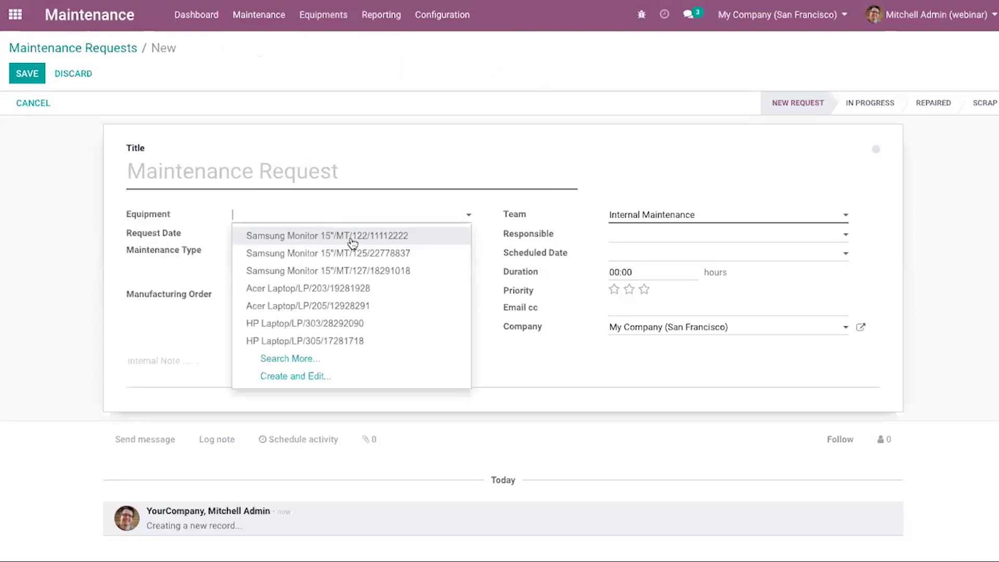
{"action": "left_click", "coordinate": [350, 239]}
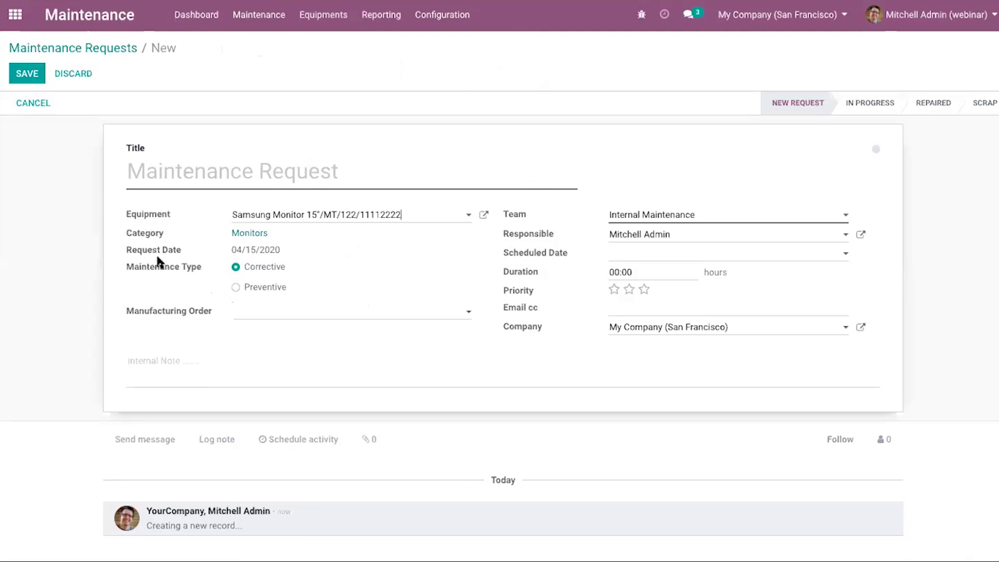
Set the request's maintenance type to Preventive and its manufacturing order to WH/MO/00001
{"action": "left_click", "coordinate": [237, 251]}
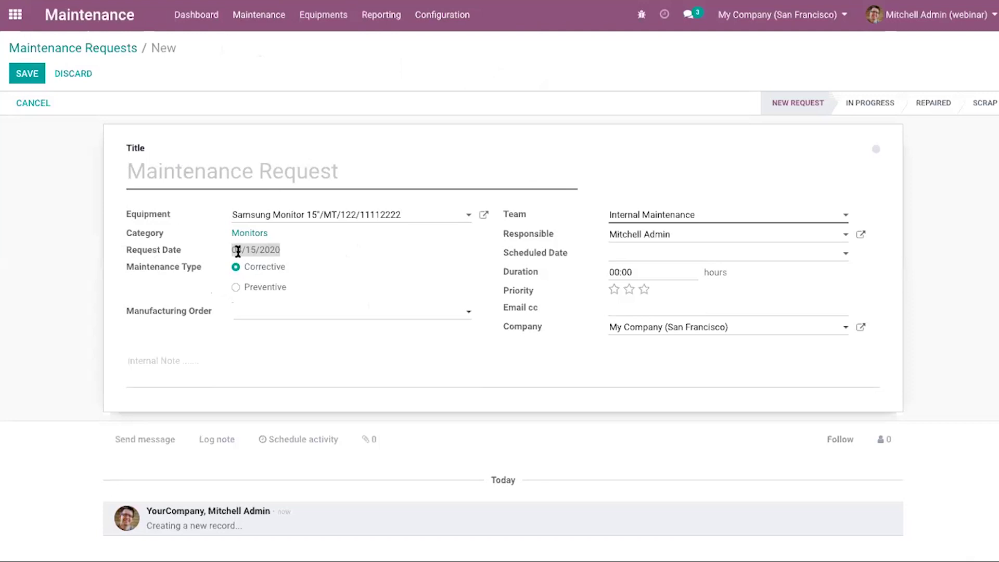
{"action": "left_click", "coordinate": [176, 267]}
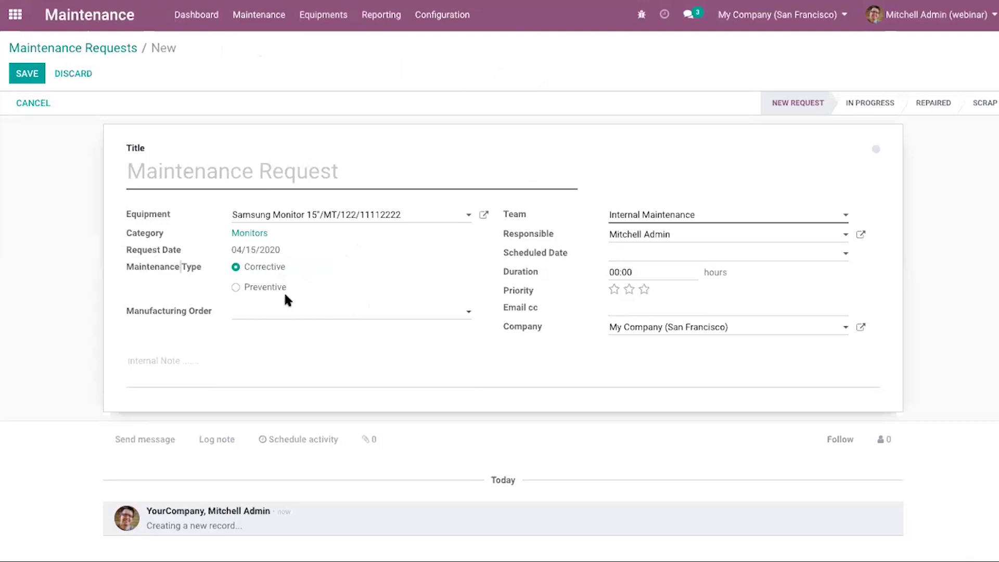
{"action": "left_click", "coordinate": [250, 289]}
{"action": "left_click", "coordinate": [311, 312]}
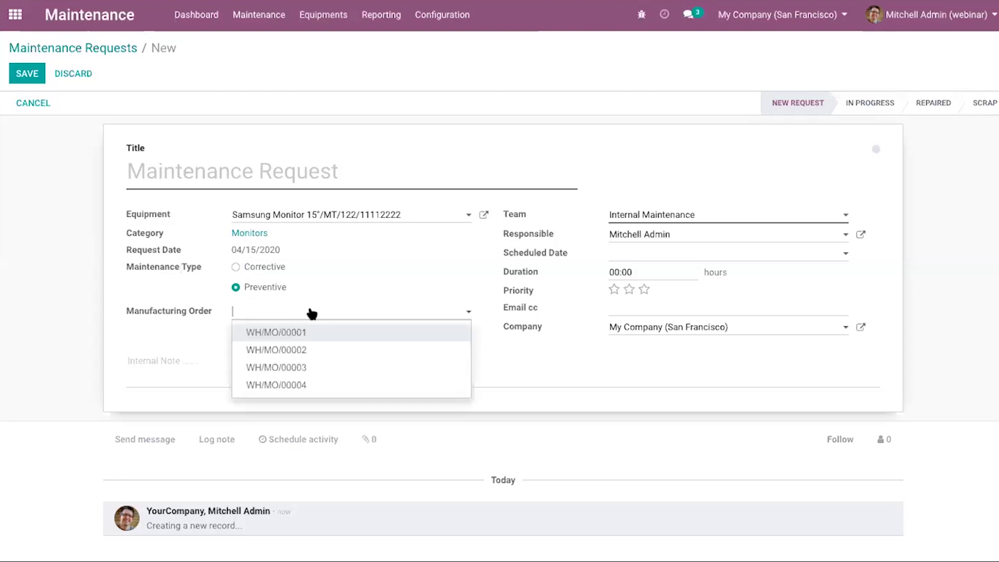
{"action": "left_click", "coordinate": [277, 333]}
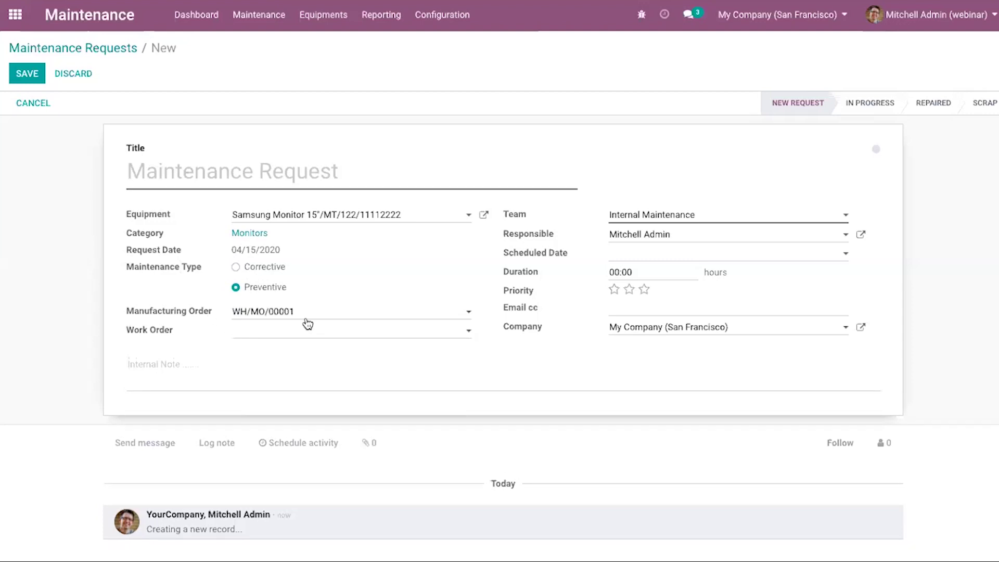
Change the request's maintenance type to Corrective
{"action": "left_click", "coordinate": [310, 317]}
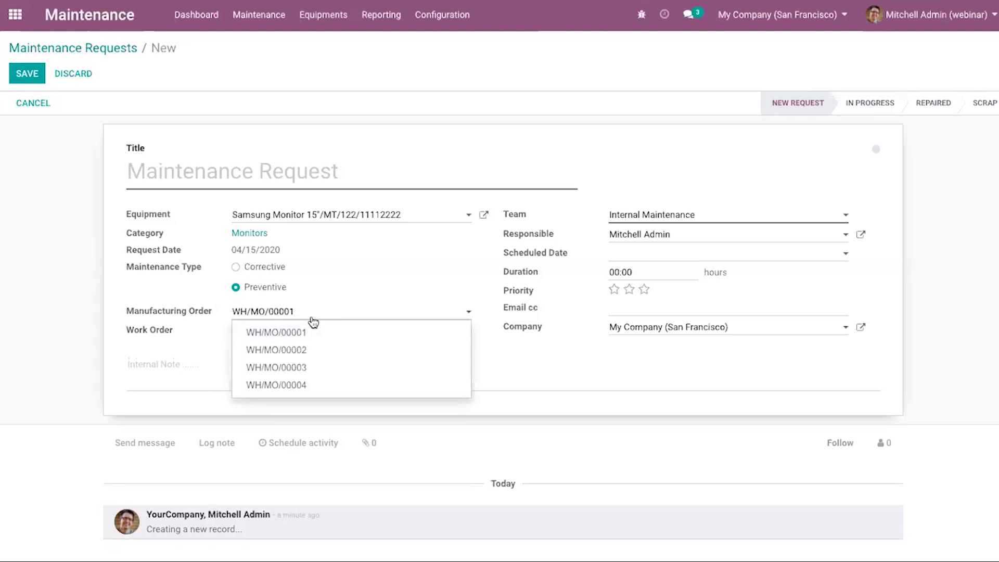
{"action": "left_click", "coordinate": [327, 274]}
{"action": "left_click", "coordinate": [269, 256]}
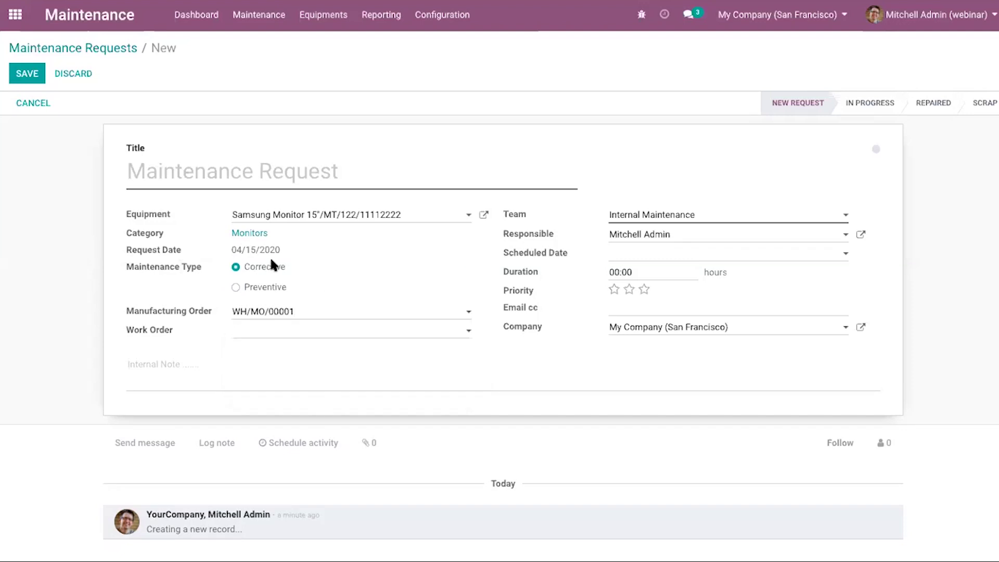
Check for available work orders, trying WH/MO/00002 as the request's manufacturing order
{"action": "left_click", "coordinate": [320, 329]}
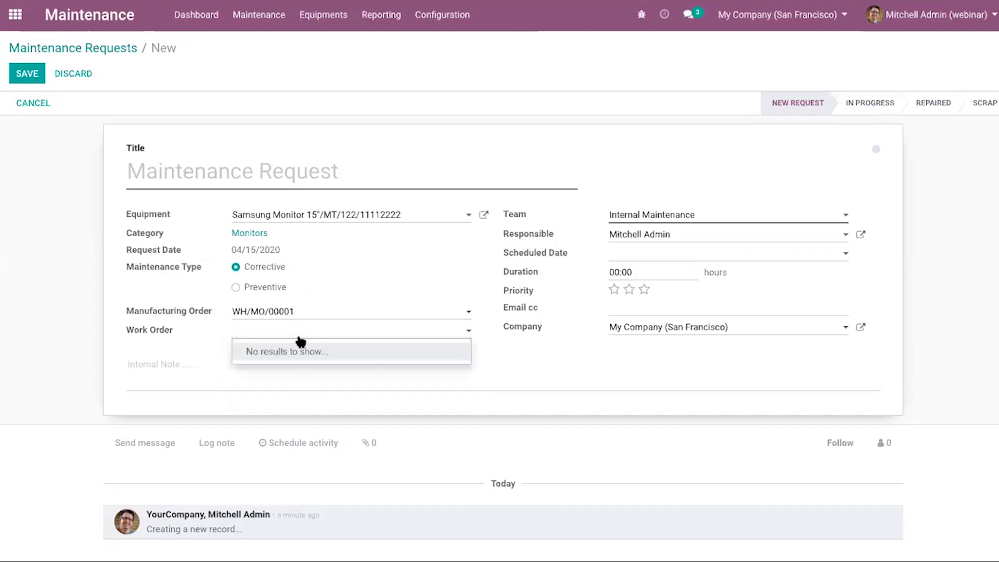
{"action": "left_click", "coordinate": [327, 312]}
{"action": "left_click", "coordinate": [317, 350]}
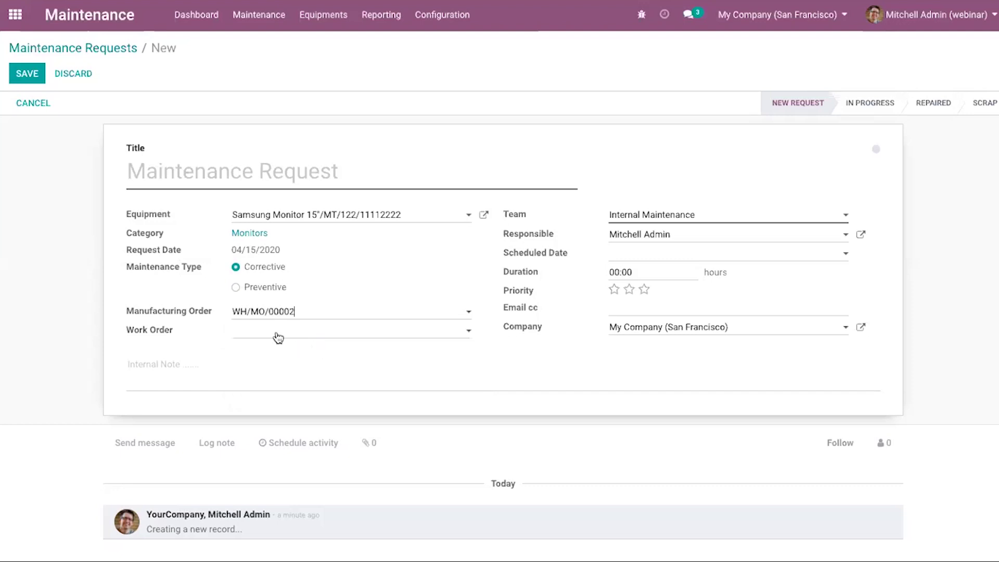
{"action": "left_click", "coordinate": [196, 344]}
{"action": "left_click", "coordinate": [253, 338]}
Set the manufacturing order to WH/MO/00004 and the work order to WH/MO/00004 - Wood Panel - Manual Assembly
{"action": "left_click", "coordinate": [341, 311]}
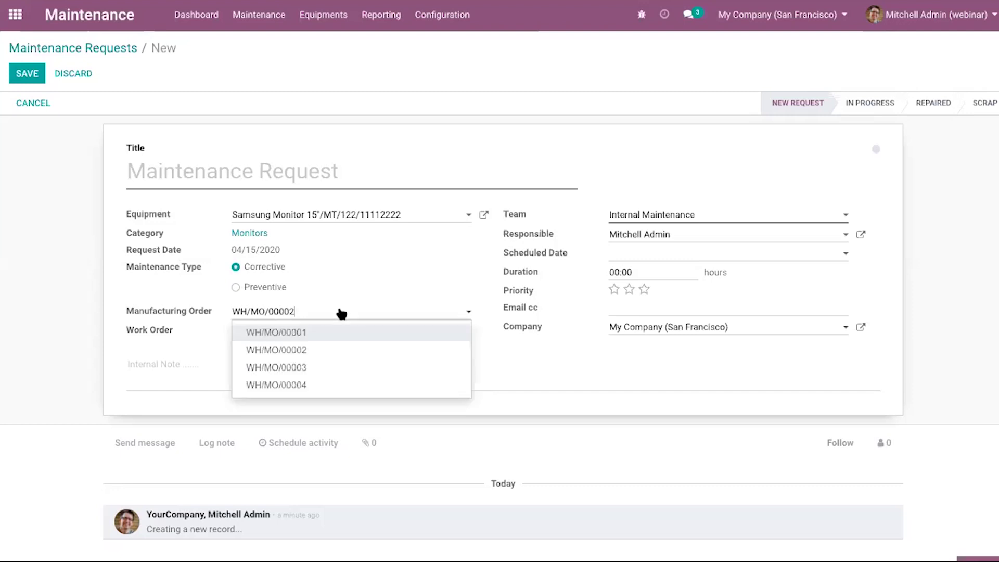
{"action": "left_click", "coordinate": [318, 385]}
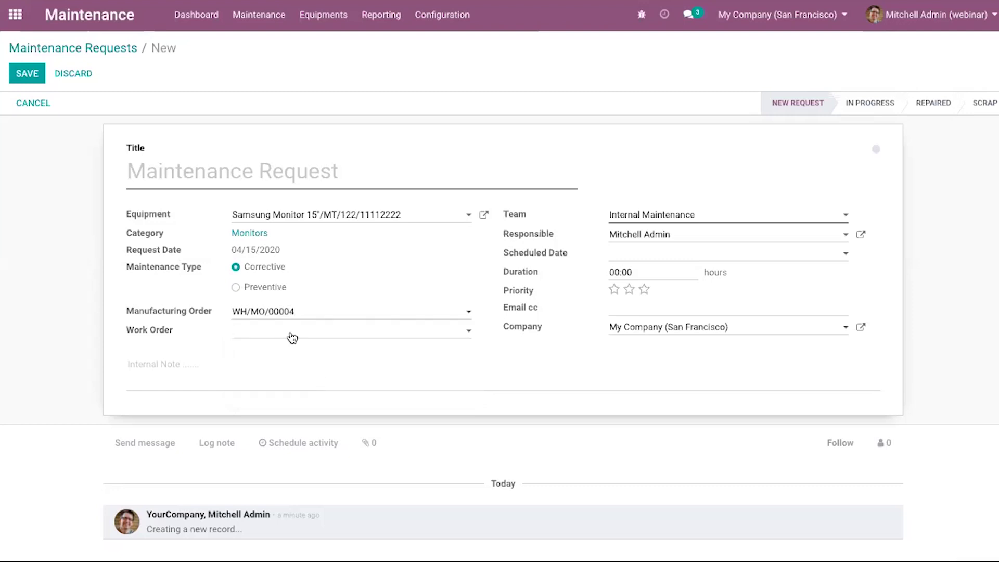
{"action": "left_click", "coordinate": [291, 335]}
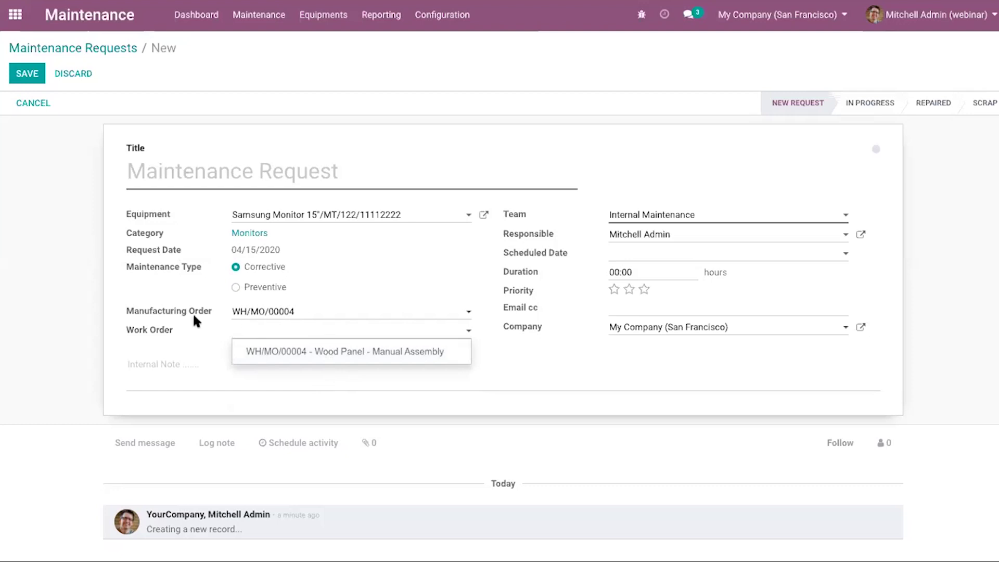
{"action": "left_click", "coordinate": [268, 350]}
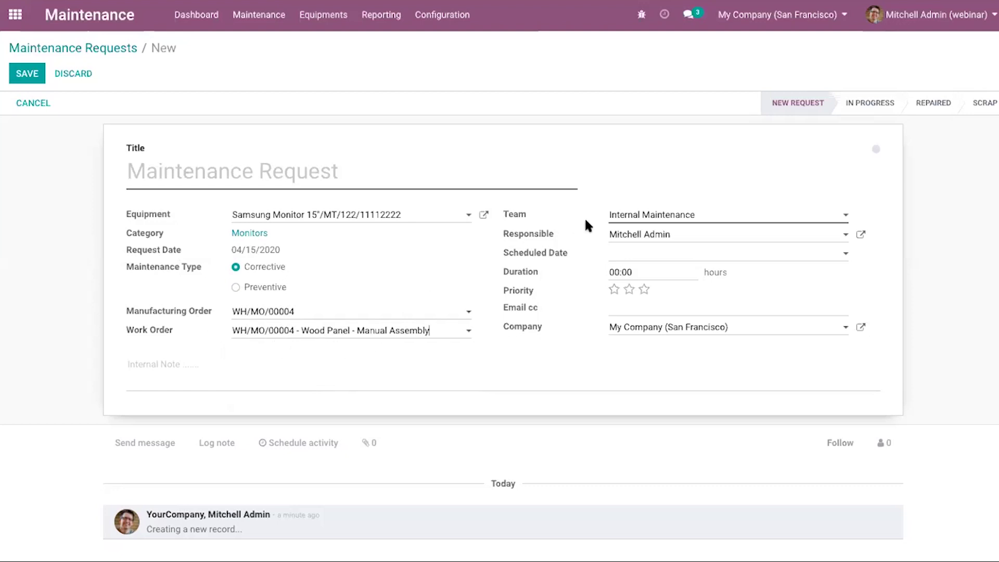
{"action": "left_click", "coordinate": [716, 254]}
{"action": "left_click", "coordinate": [825, 294]}
{"action": "left_click", "coordinate": [650, 272]}
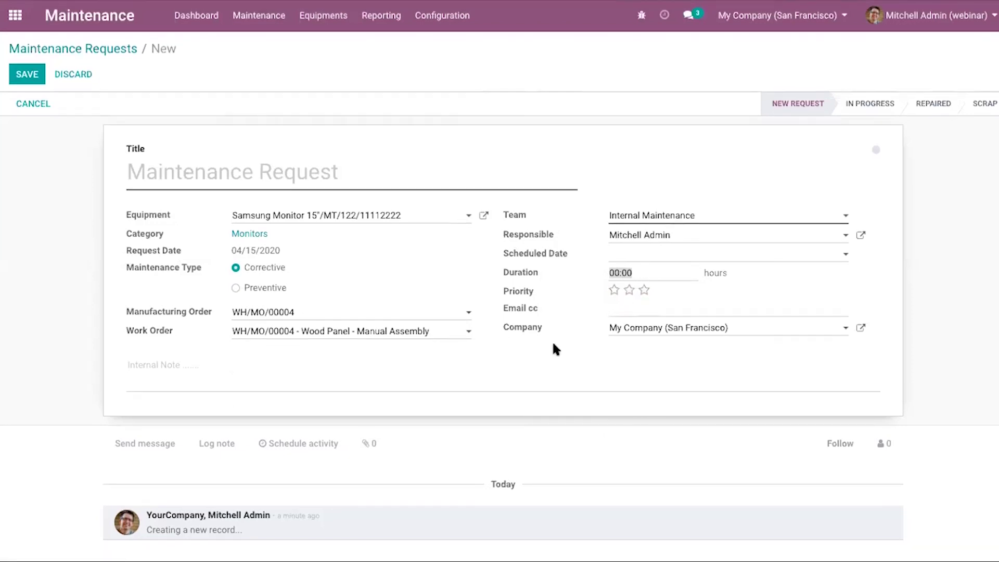
Title the maintenance request "Samsung Monitor Maintance" and save it
{"action": "left_click", "coordinate": [192, 169]}
{"action": "type", "text": "Sam"}
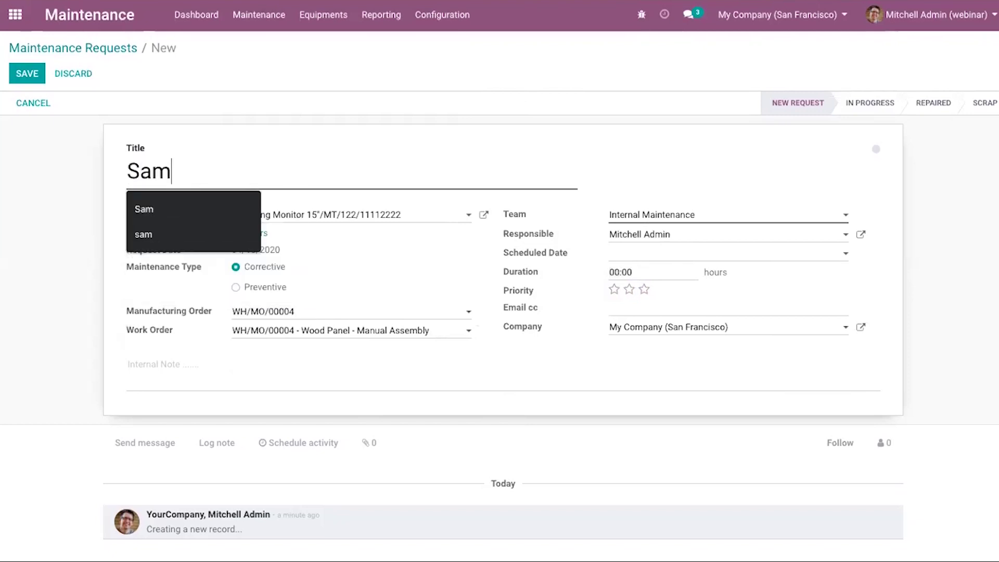
{"action": "type", "text": "sung "}
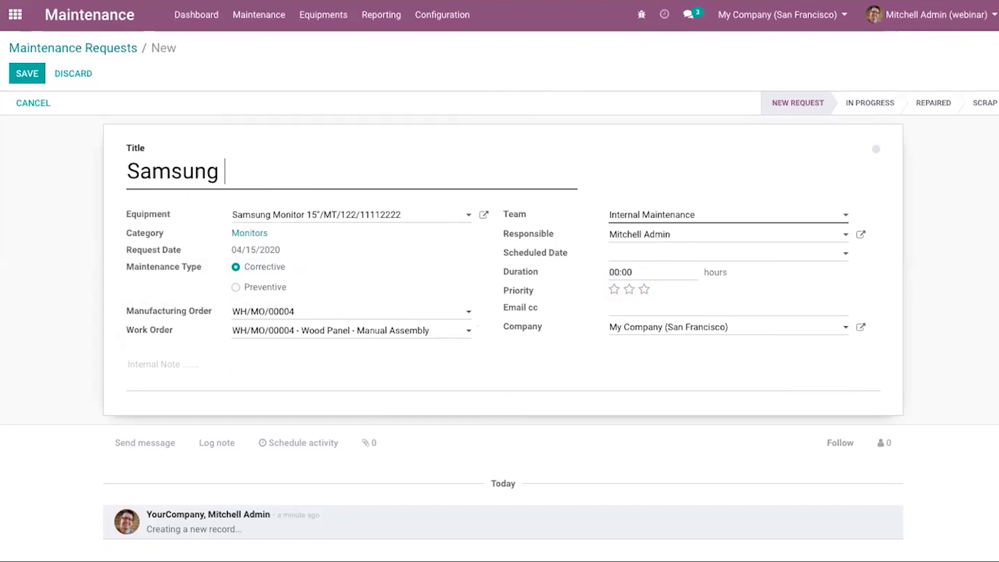
{"action": "type", "text": "Monitor"}
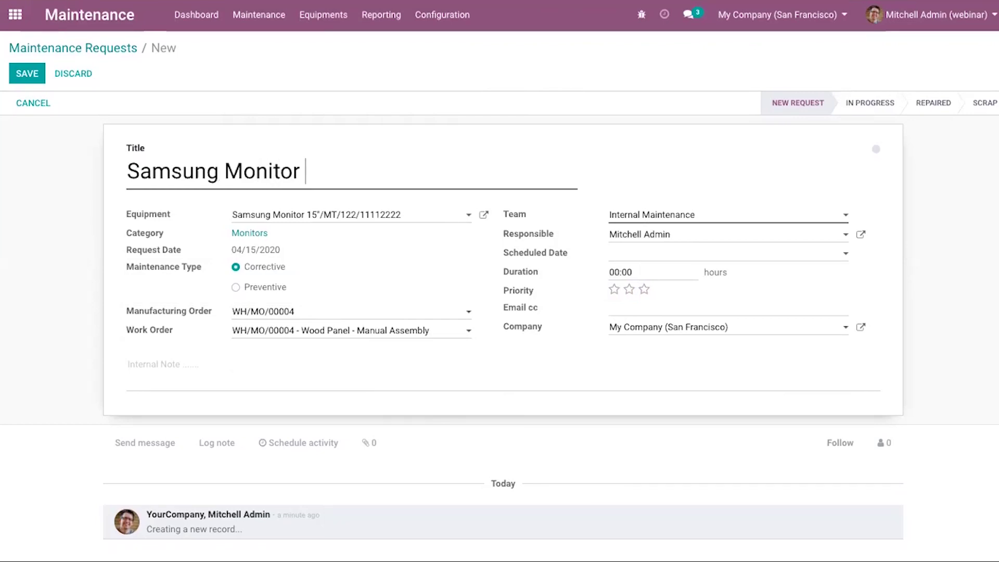
{"action": "type", "text": " Maintance"}
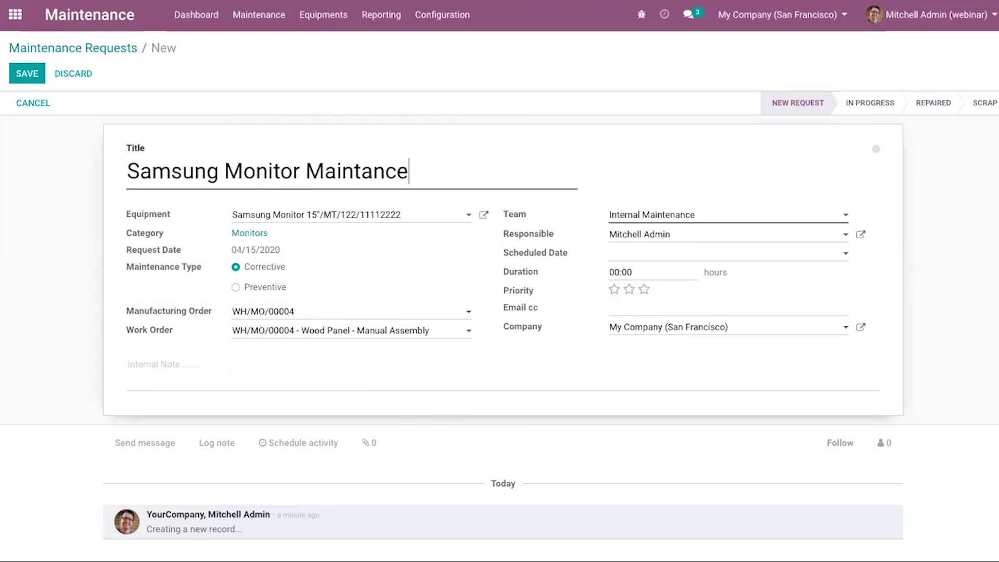
{"action": "left_click", "coordinate": [21, 72]}
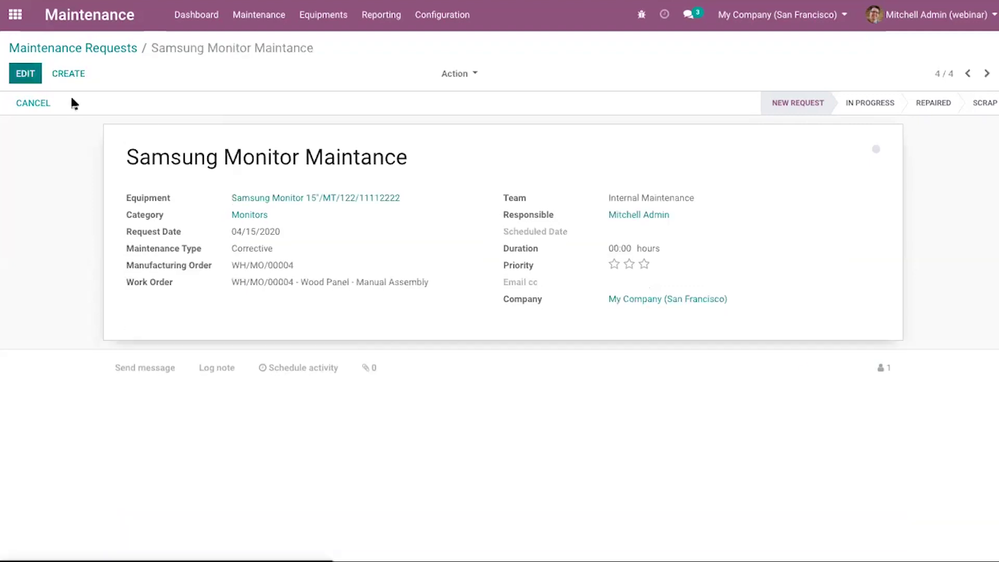
Return to the maintenance requests board and unfold the Repaired and Scrap stages
{"action": "left_click", "coordinate": [98, 51]}
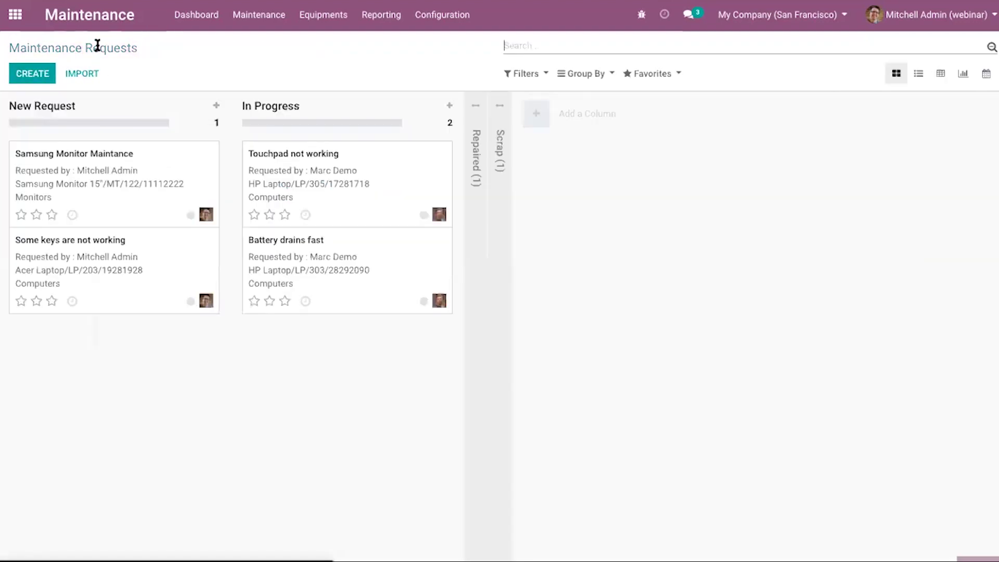
{"action": "left_click", "coordinate": [471, 115]}
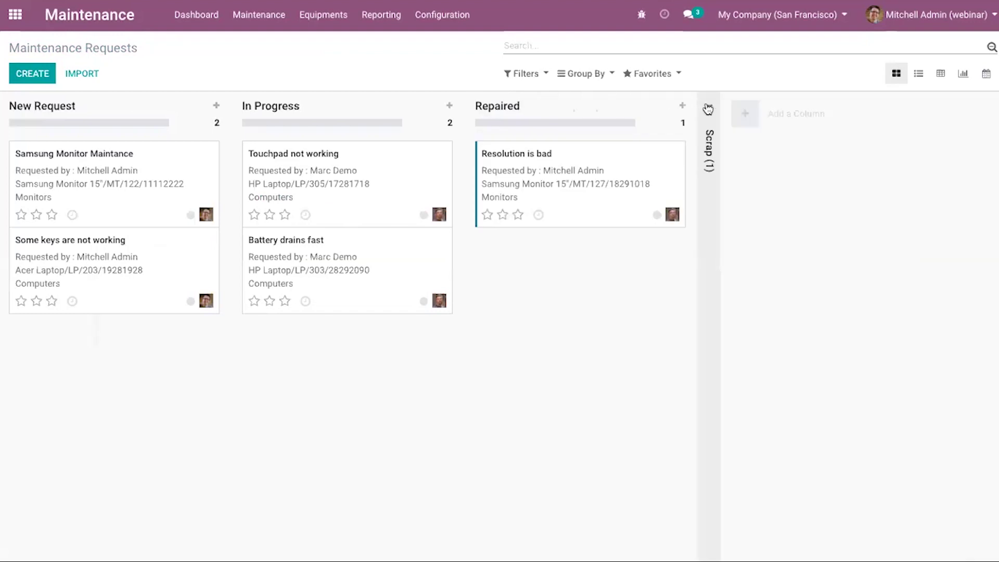
{"action": "left_click", "coordinate": [708, 146]}
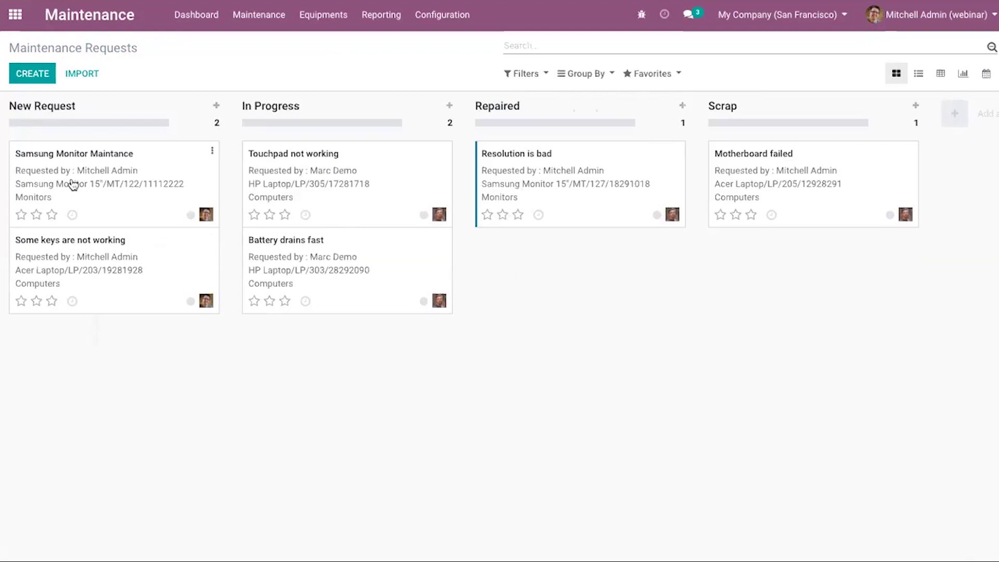
Move the Samsung Monitor Maintance request to In Progress and on to the Repaired stage
{"action": "left_click_drag", "start_coordinate": [73, 185], "coordinate": [203, 376]}
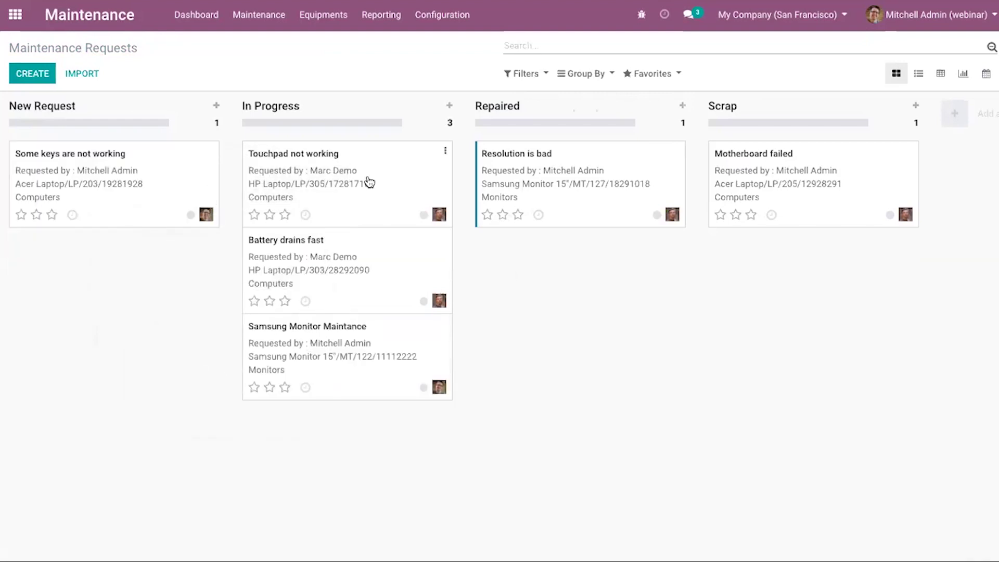
{"action": "left_click_drag", "start_coordinate": [347, 361], "coordinate": [632, 346]}
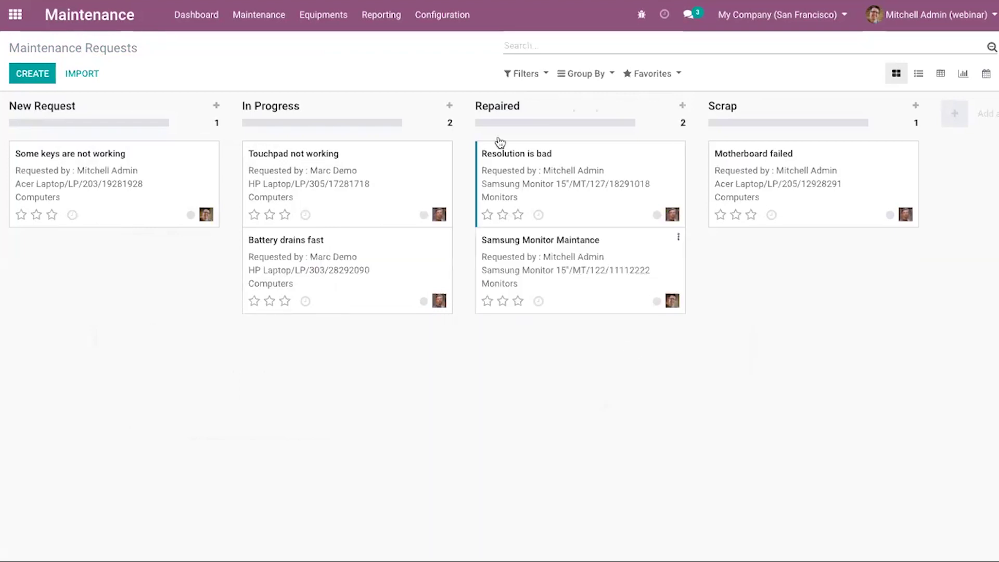
View the configured maintenance stages and the list of activity types
{"action": "left_click", "coordinate": [448, 16]}
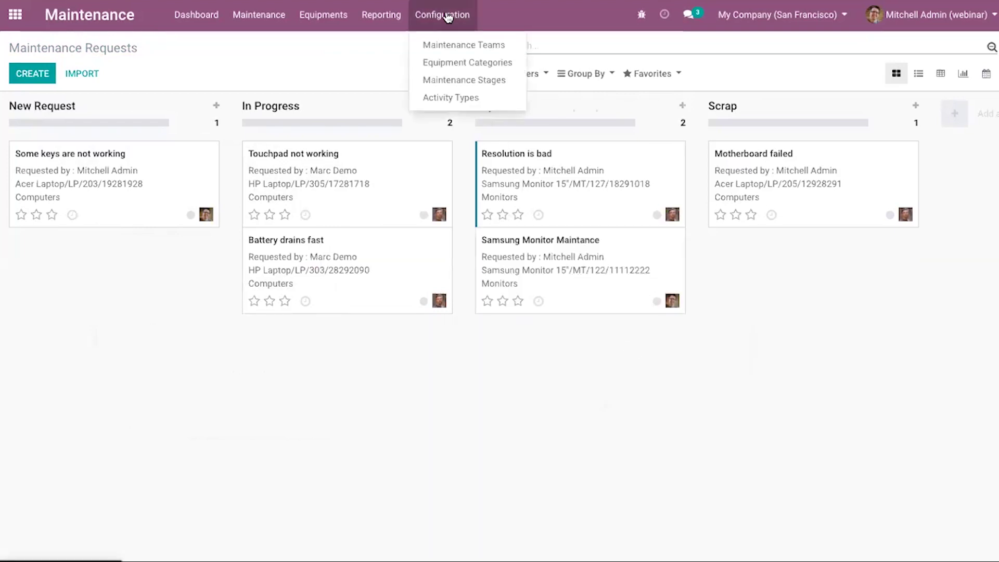
{"action": "left_click", "coordinate": [464, 78]}
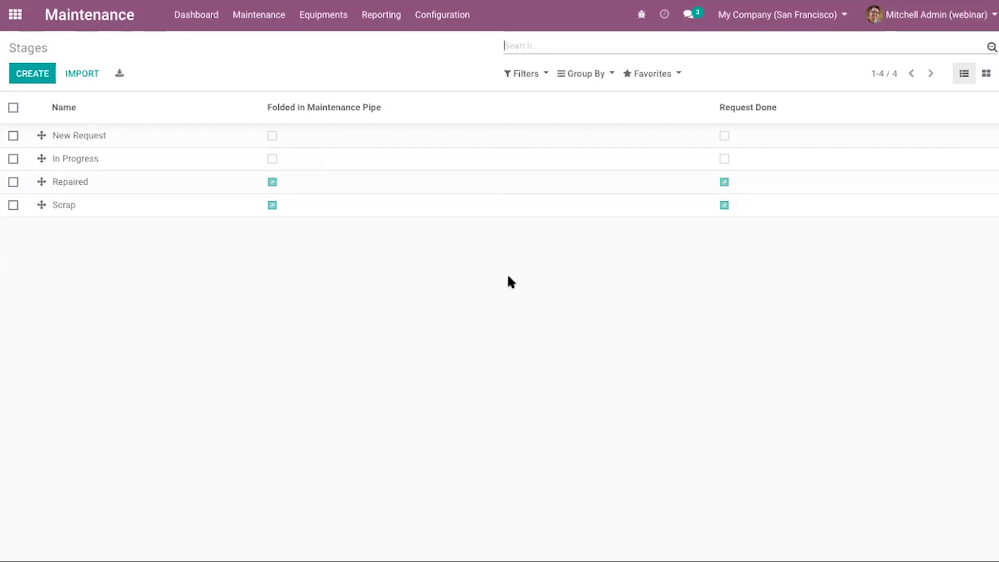
{"action": "left_click", "coordinate": [442, 15]}
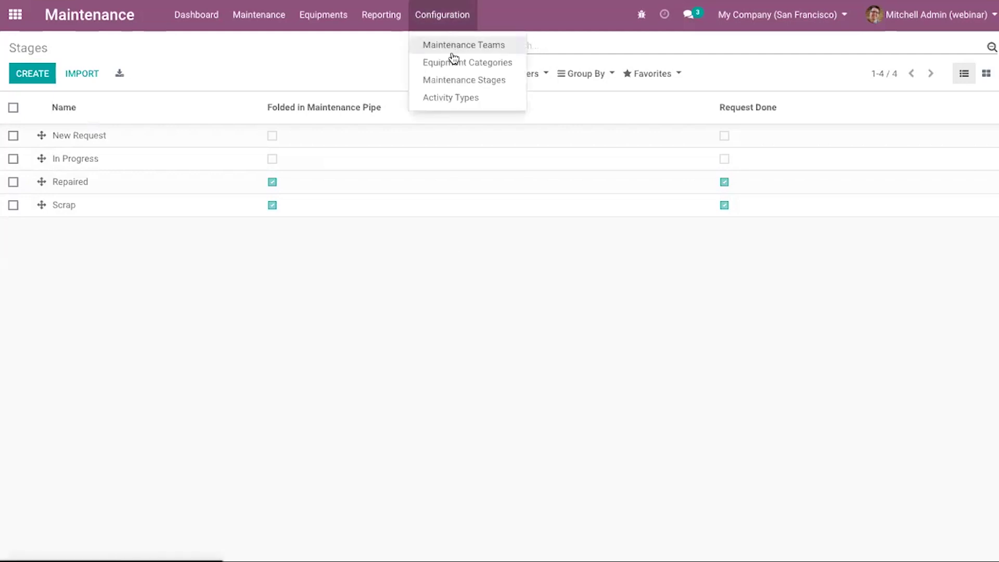
{"action": "left_click", "coordinate": [451, 99]}
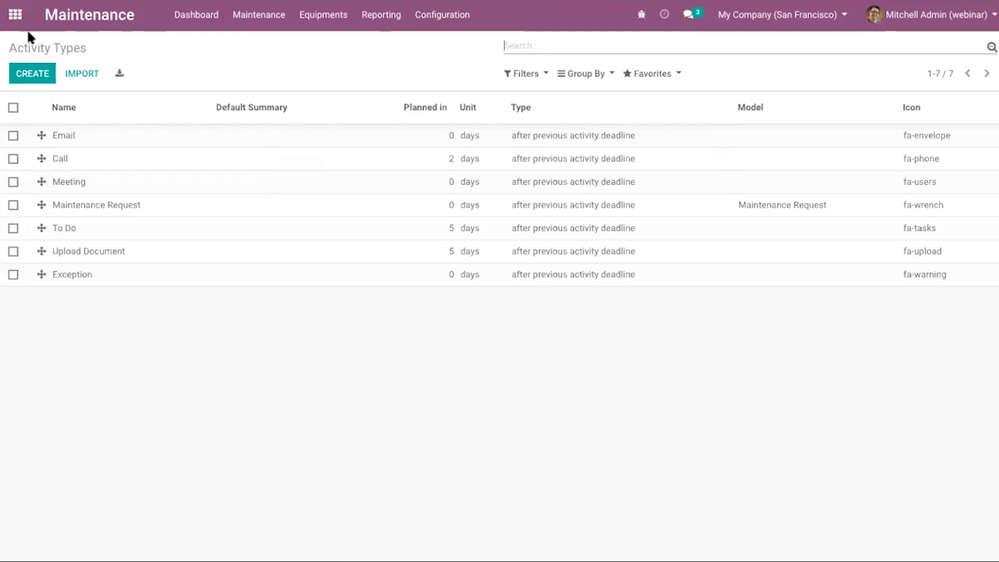
Start a new activity type and name it Repair
{"action": "left_click", "coordinate": [48, 78]}
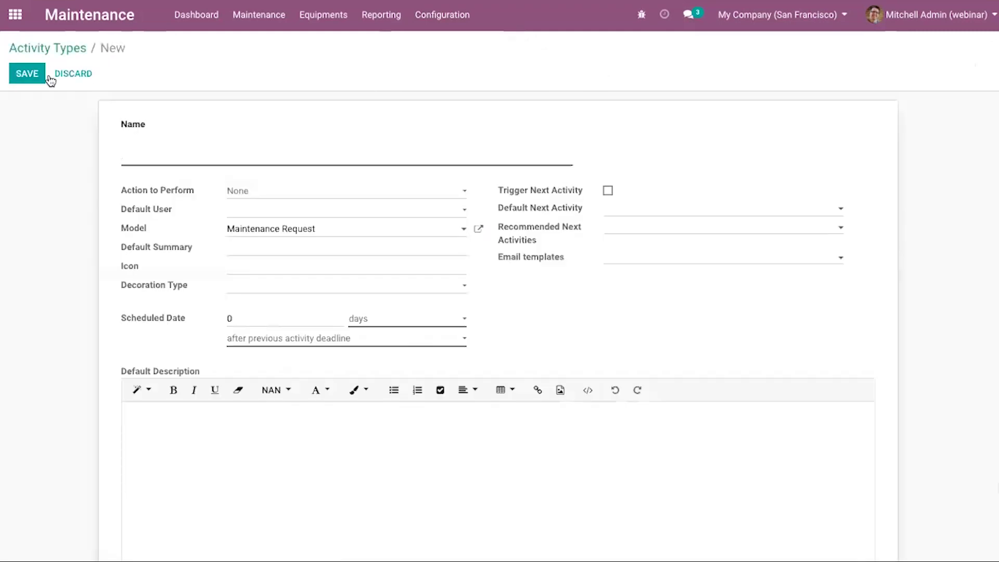
{"action": "left_click", "coordinate": [195, 156]}
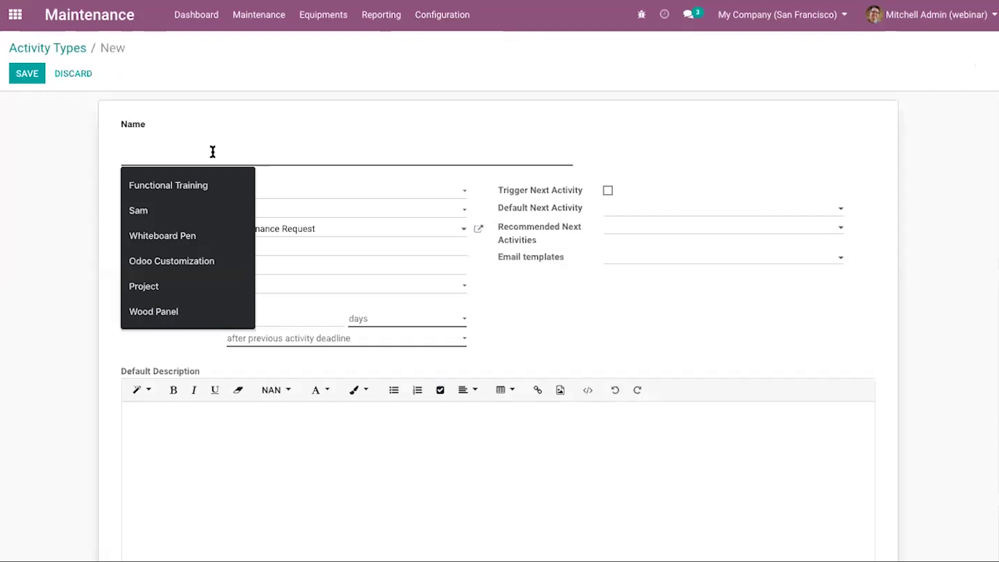
{"action": "left_click", "coordinate": [643, 175]}
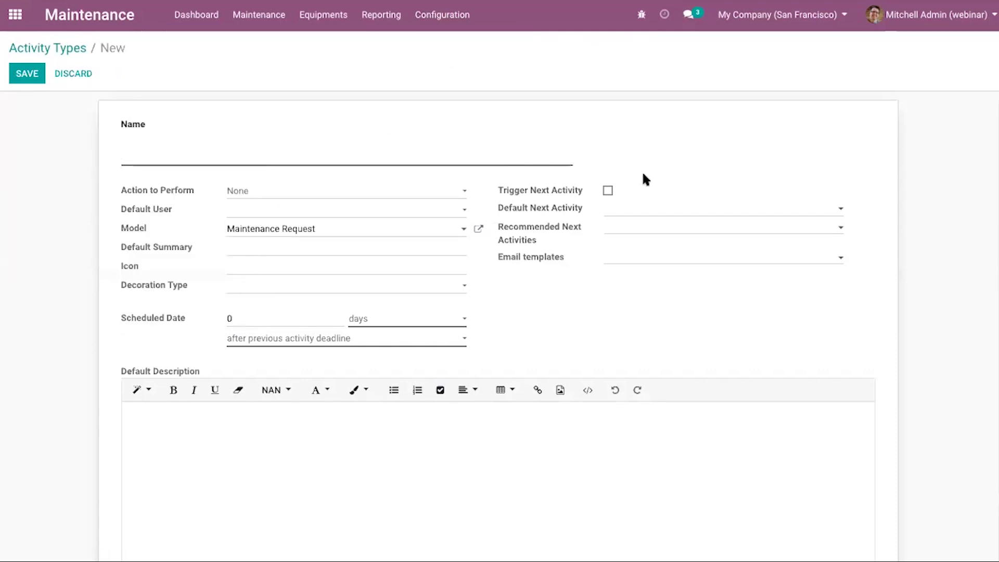
{"action": "left_click", "coordinate": [317, 151]}
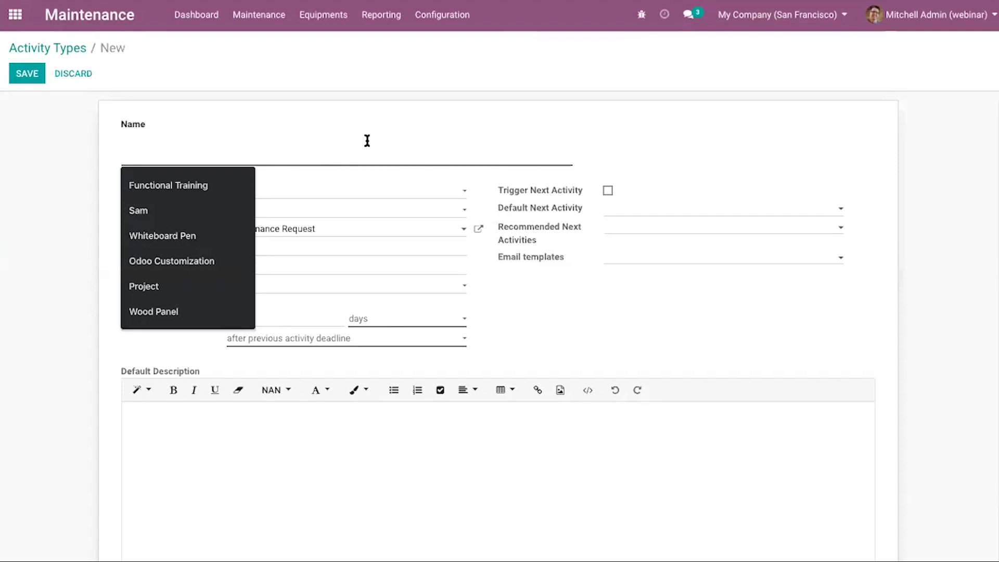
{"action": "left_click", "coordinate": [422, 102]}
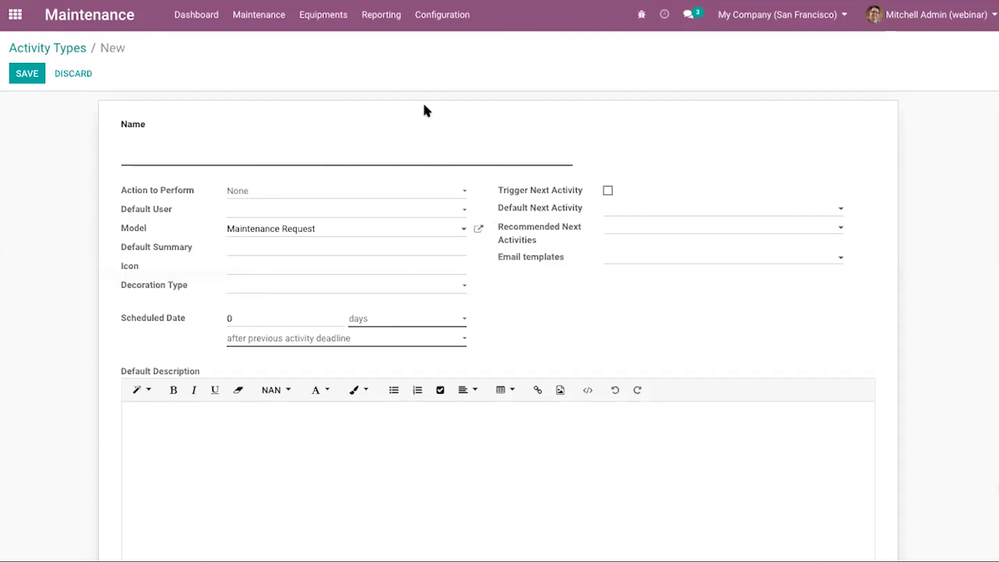
{"action": "left_click", "coordinate": [313, 155]}
{"action": "type", "text": "Mani"}
{"action": "key", "text": "BackSpace"}
{"action": "key", "text": "BackSpace"}
{"action": "key", "text": "BackSpace"}
{"action": "key", "text": "BackSpace"}
{"action": "type", "text": "Repair"}
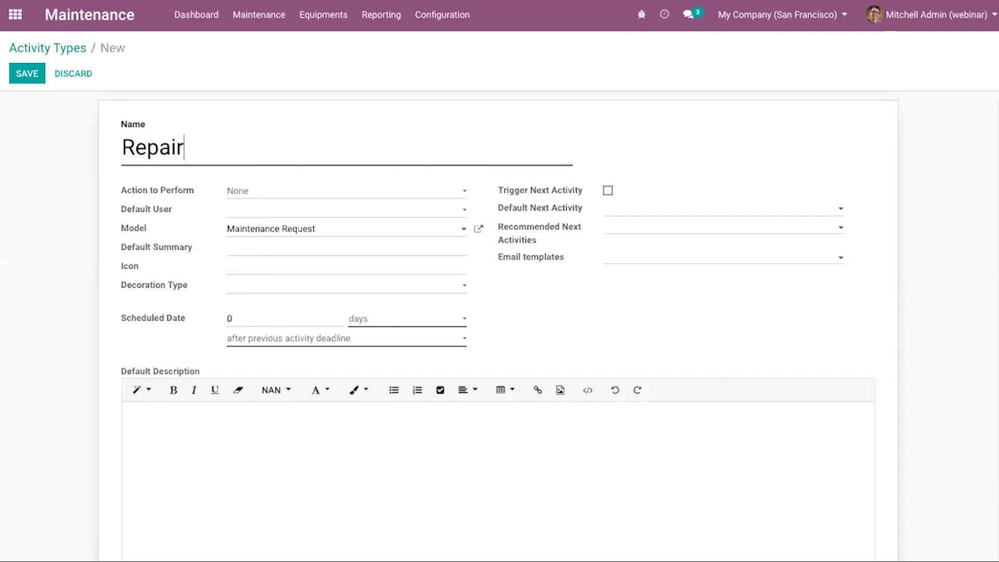
Set the action to perform to Upload Document, and look through the default user and model choices
{"action": "left_click", "coordinate": [353, 198]}
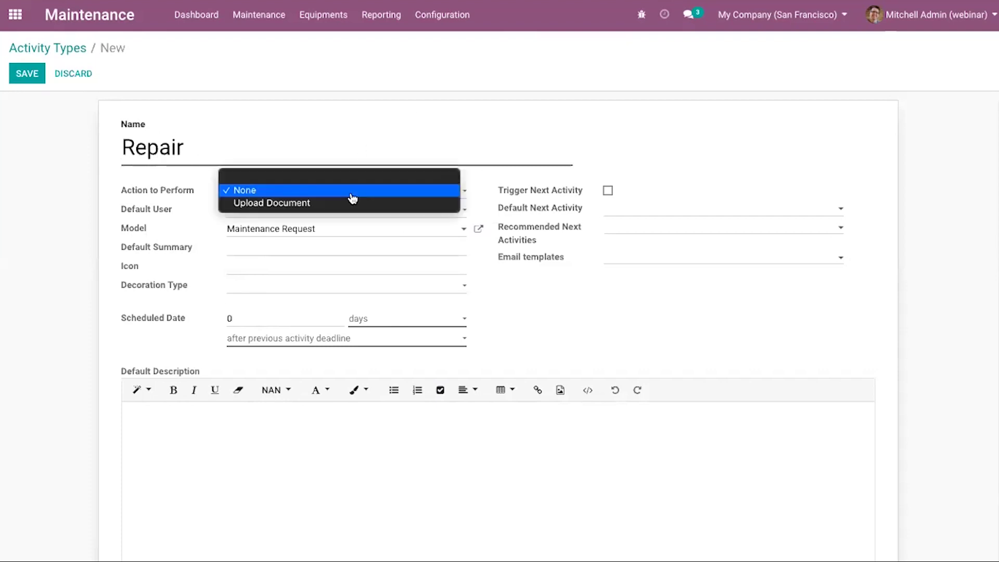
{"action": "left_click", "coordinate": [303, 206]}
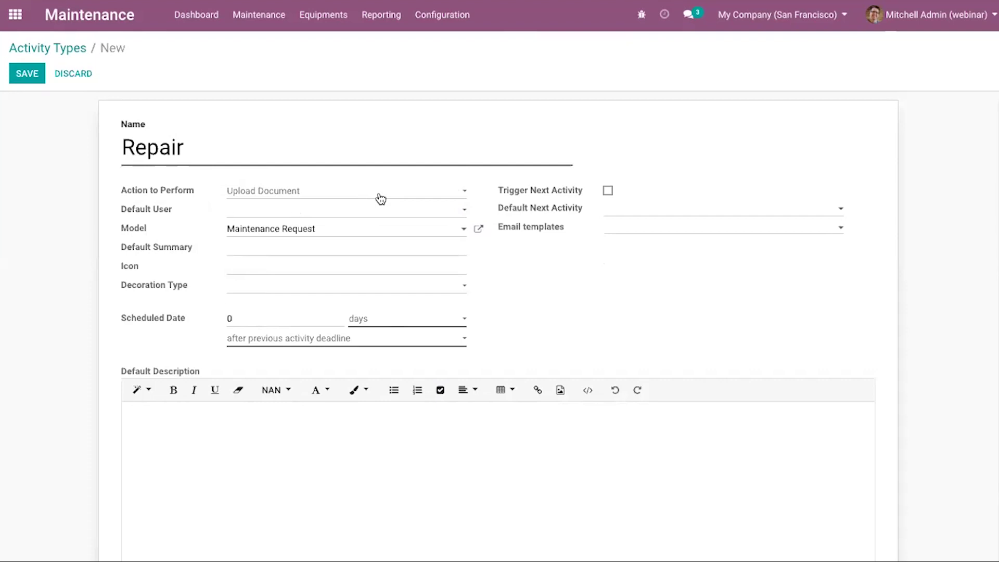
{"action": "left_click", "coordinate": [312, 209]}
{"action": "left_click", "coordinate": [574, 307]}
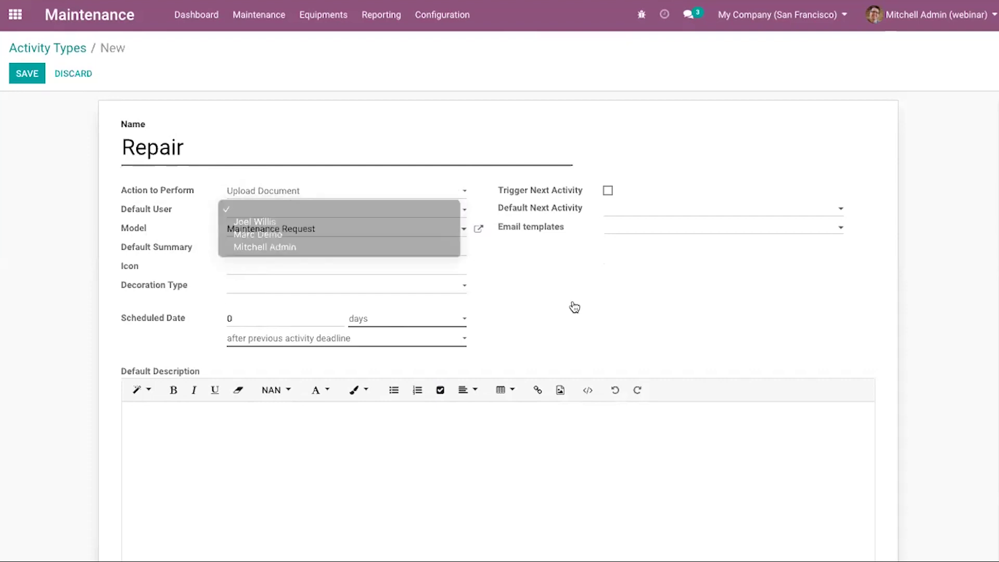
{"action": "left_click", "coordinate": [399, 236]}
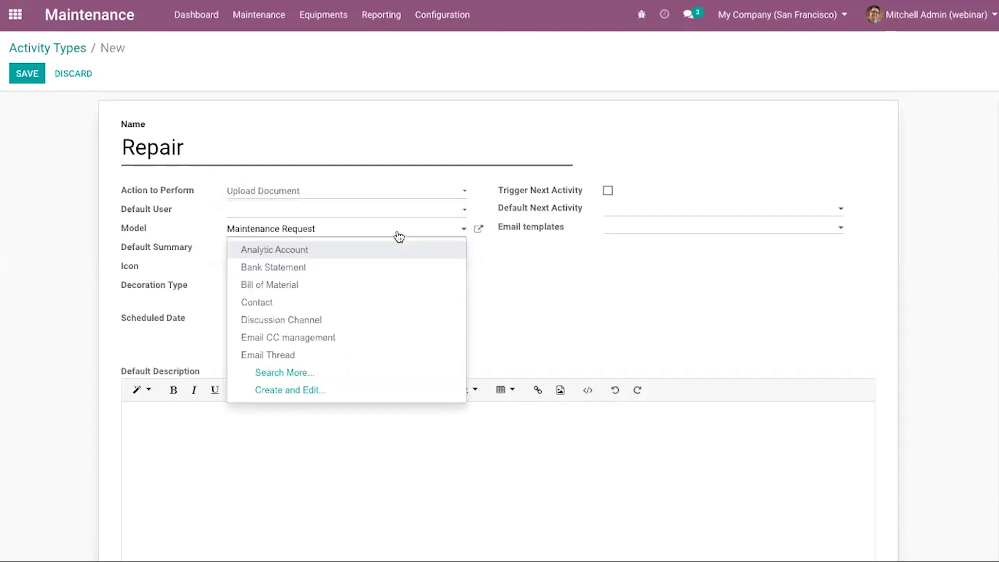
{"action": "left_click", "coordinate": [582, 285]}
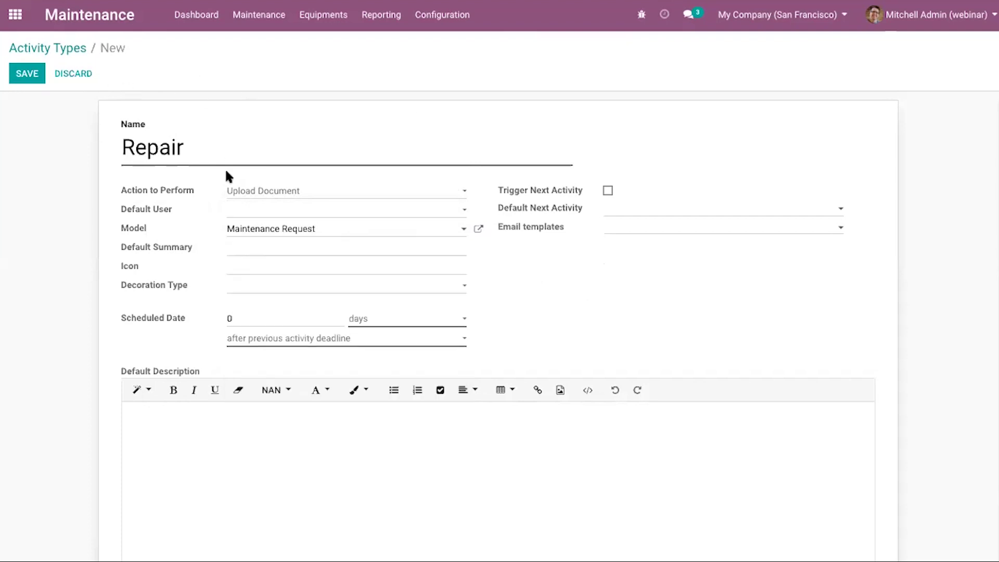
Review the decoration type and scheduled-date unit options for the Repair activity type, and return to the activity types list without saving
{"action": "left_click", "coordinate": [275, 273]}
{"action": "left_click", "coordinate": [283, 288]}
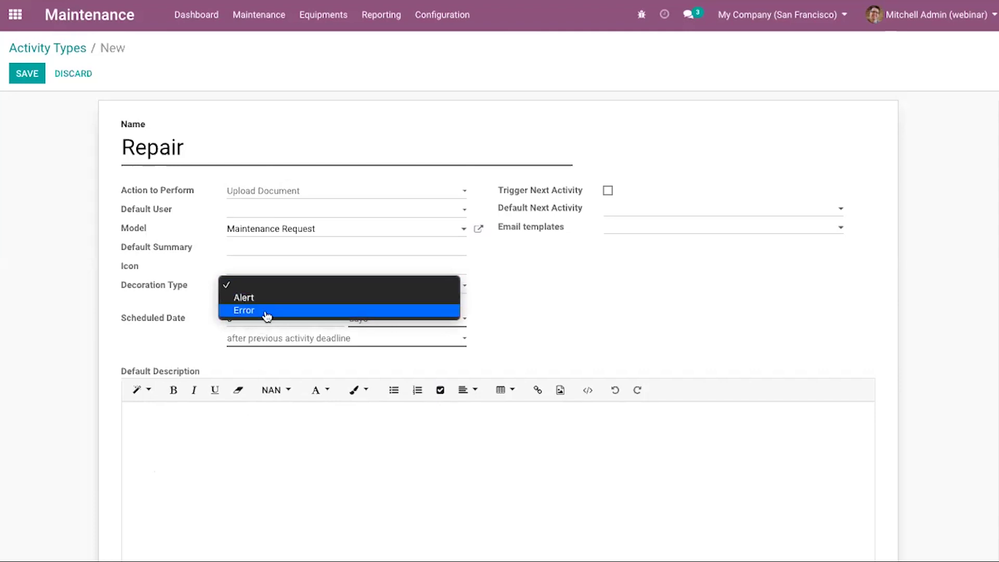
{"action": "left_click", "coordinate": [561, 303]}
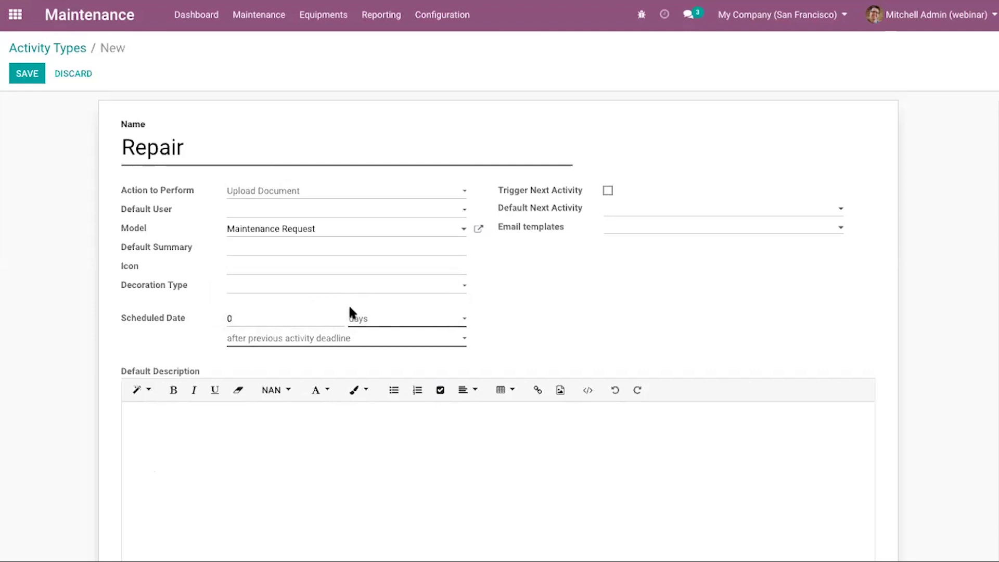
{"action": "left_click", "coordinate": [397, 285]}
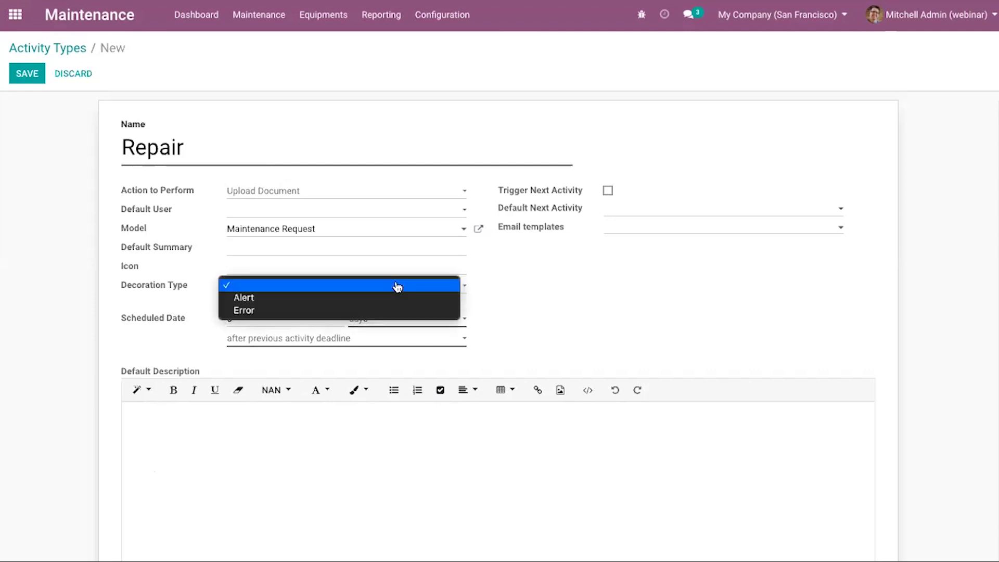
{"action": "left_click", "coordinate": [546, 291]}
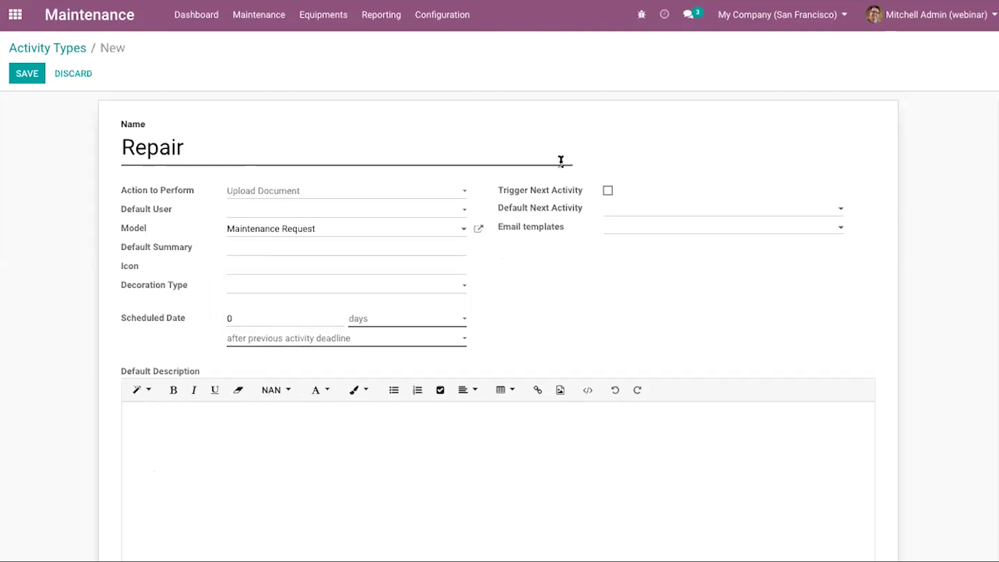
{"action": "scroll", "coordinate": [583, 229], "scroll_direction": "down", "scroll_amount": 2}
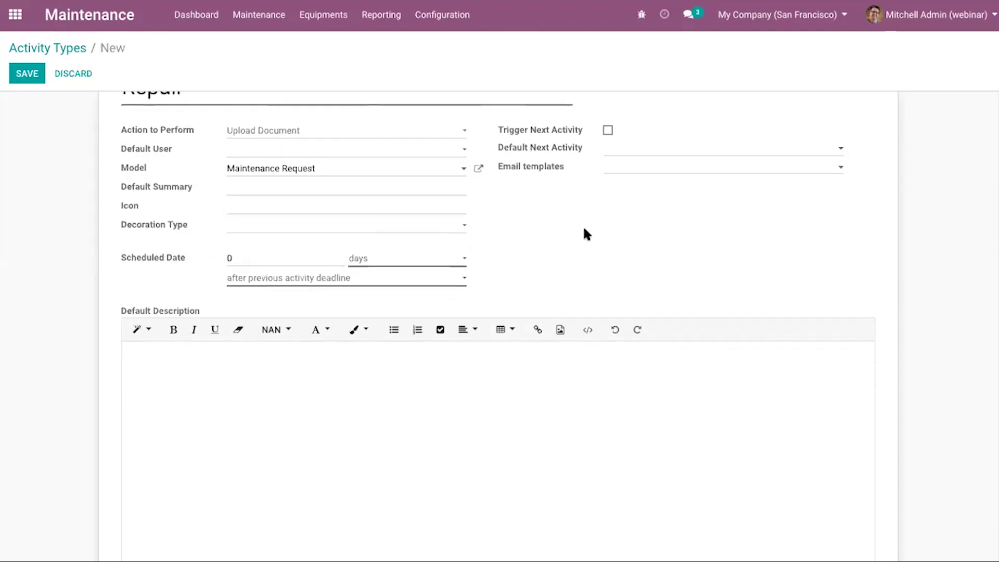
{"action": "scroll", "coordinate": [584, 229], "scroll_direction": "up", "scroll_amount": 2}
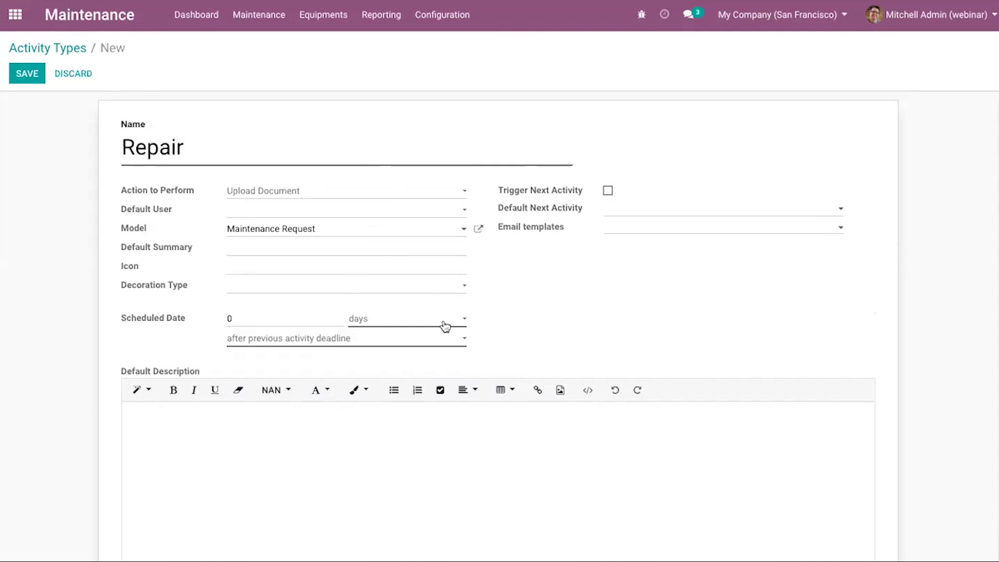
{"action": "mouse_move", "coordinate": [445, 327]}
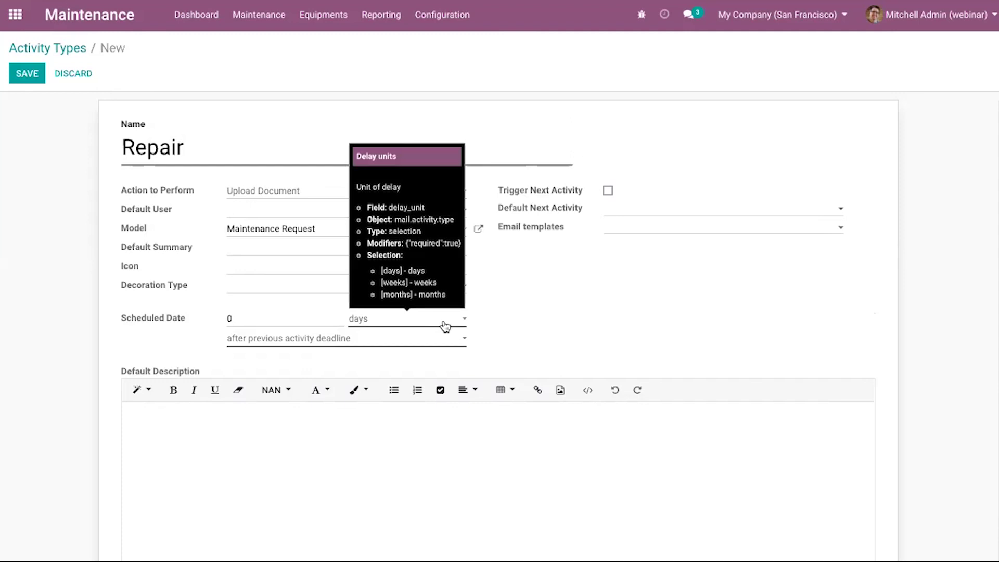
{"action": "left_click", "coordinate": [66, 52]}
{"action": "left_click", "coordinate": [300, 106]}
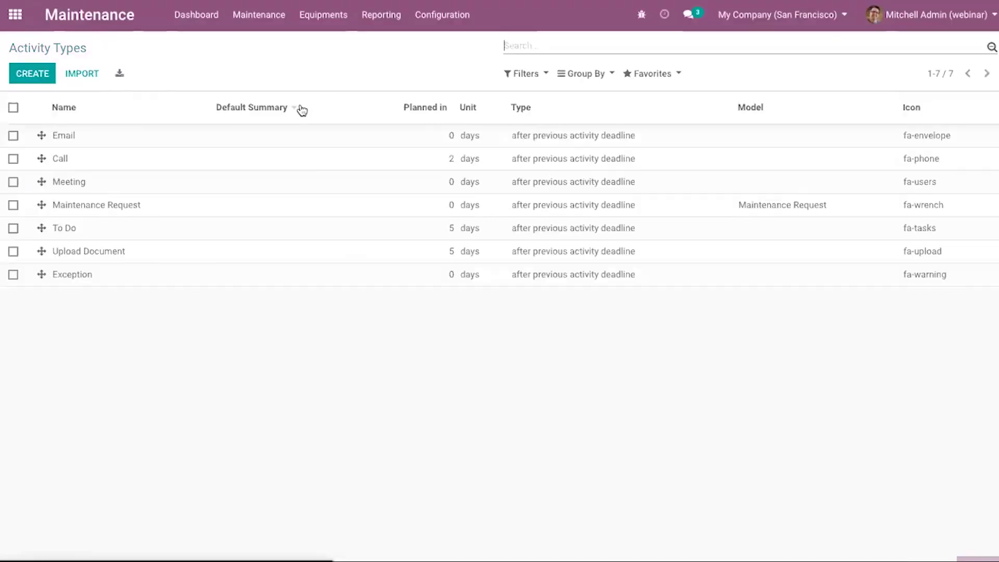
View the board of all maintenance requests and open the maintenance calendar
{"action": "left_click", "coordinate": [258, 26]}
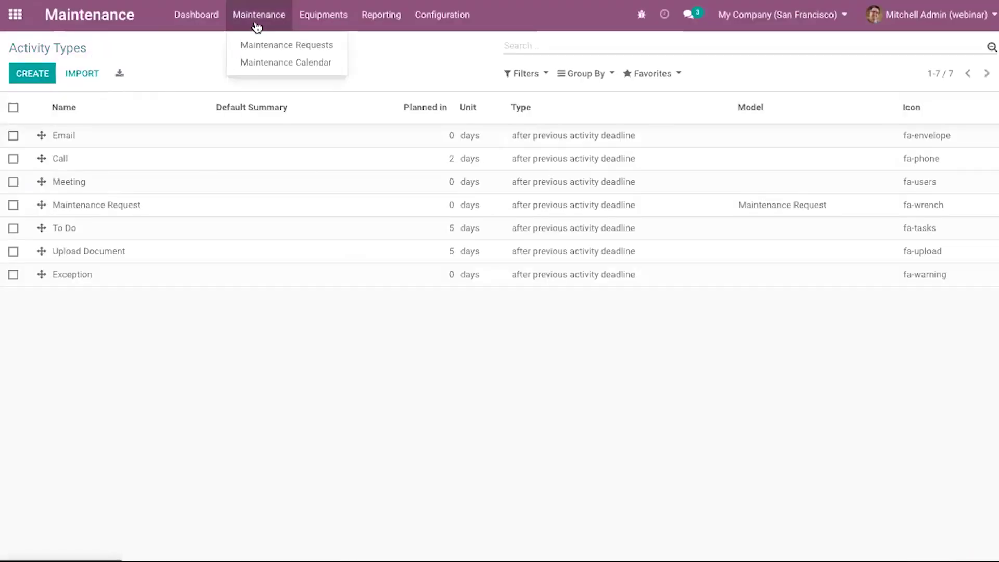
{"action": "left_click", "coordinate": [272, 46]}
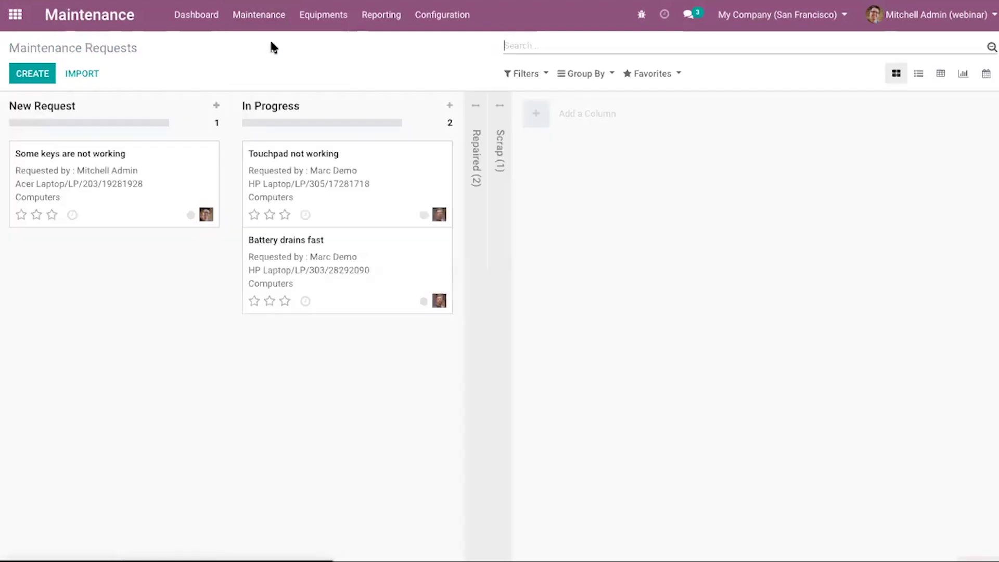
{"action": "left_click", "coordinate": [257, 22]}
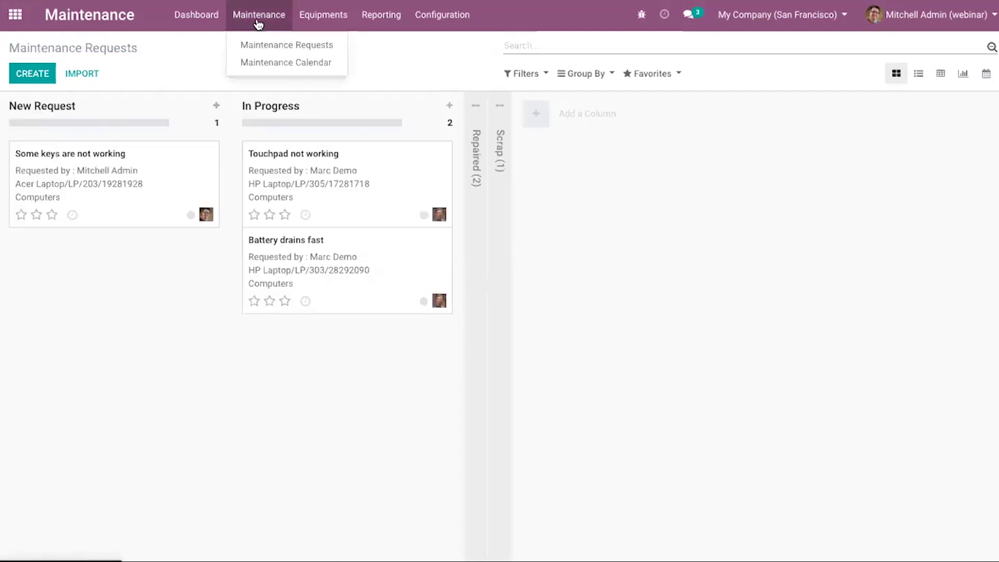
{"action": "left_click", "coordinate": [266, 60]}
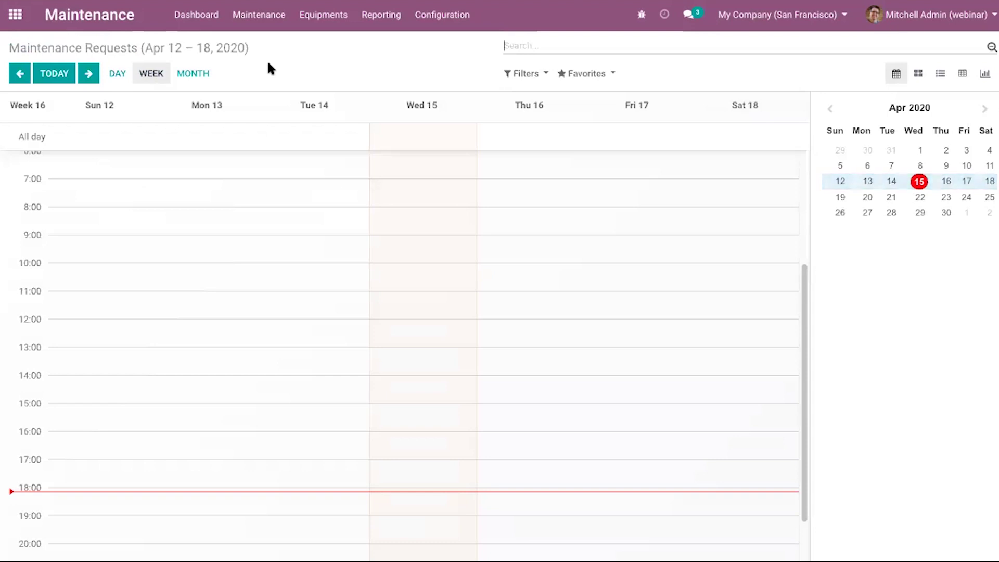
Create a maintenance request titled Samsung Monitor Maintance on Wednesday, April 15 at 10:30 in the calendar, and save it from its full form
{"action": "left_click", "coordinate": [449, 282]}
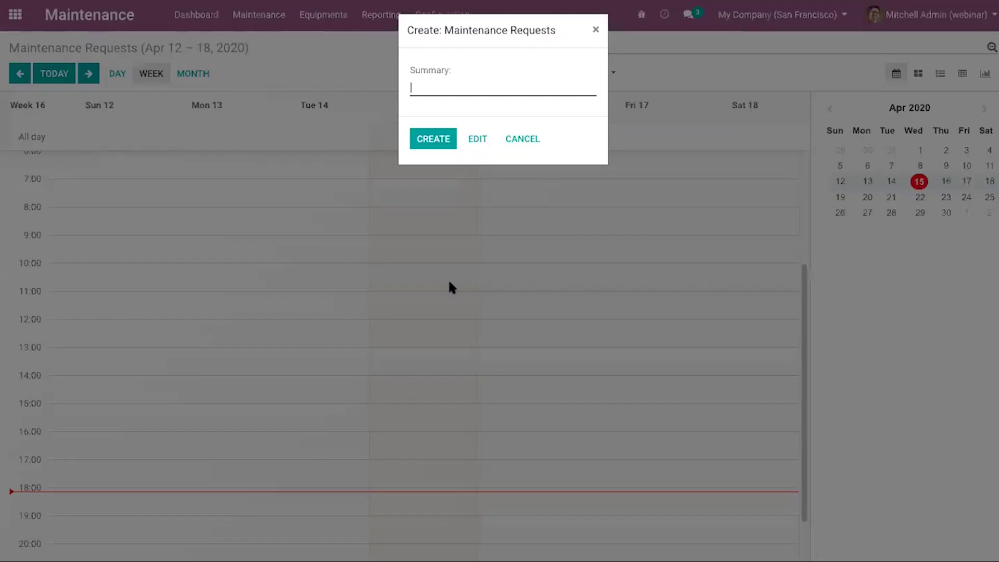
{"action": "left_click", "coordinate": [443, 91]}
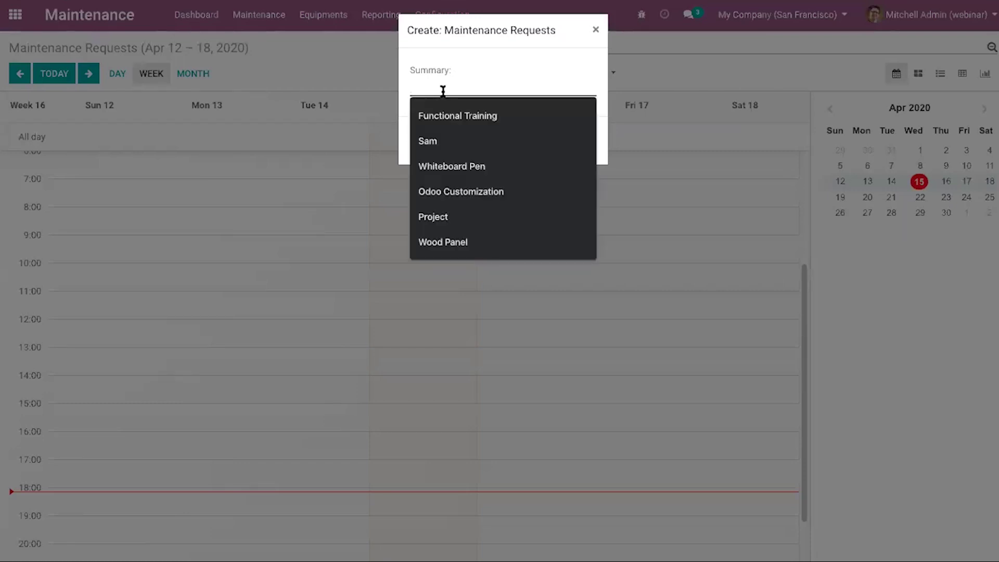
{"action": "type", "text": "d"}
{"action": "key", "text": "BackSpace"}
{"action": "type", "text": "Sam"}
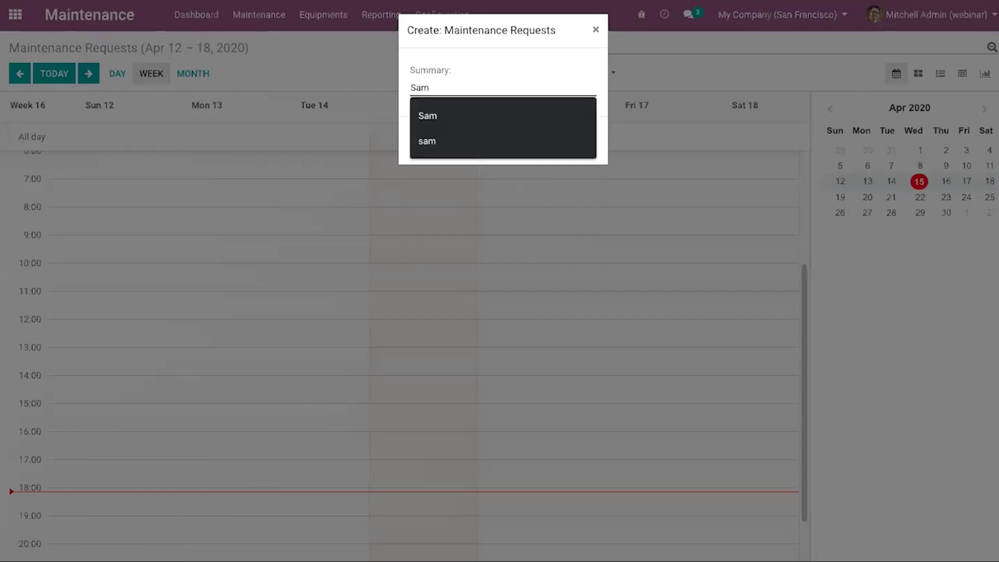
{"action": "key", "text": "BackSpace"}
{"action": "key", "text": "BackSpace"}
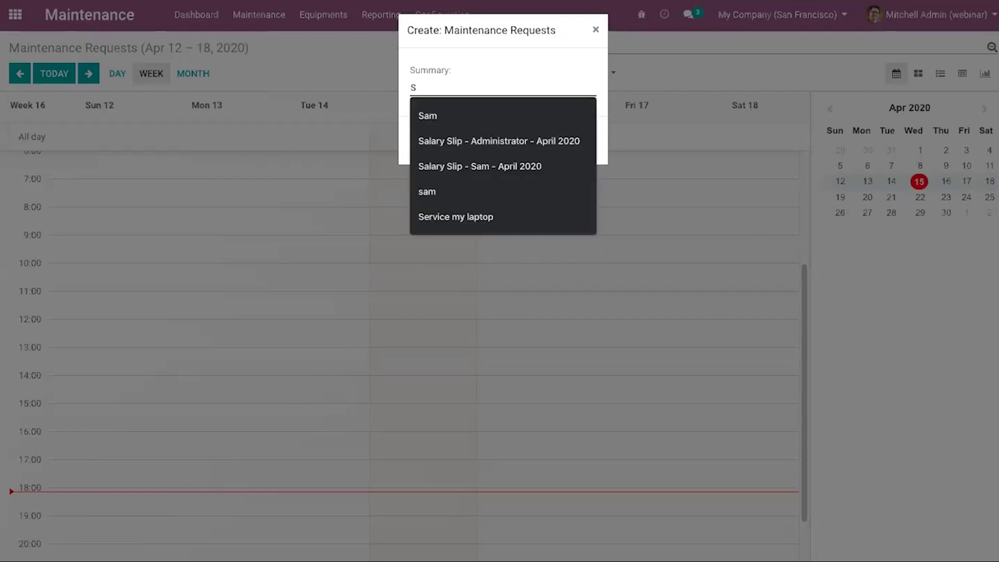
{"action": "type", "text": "am"}
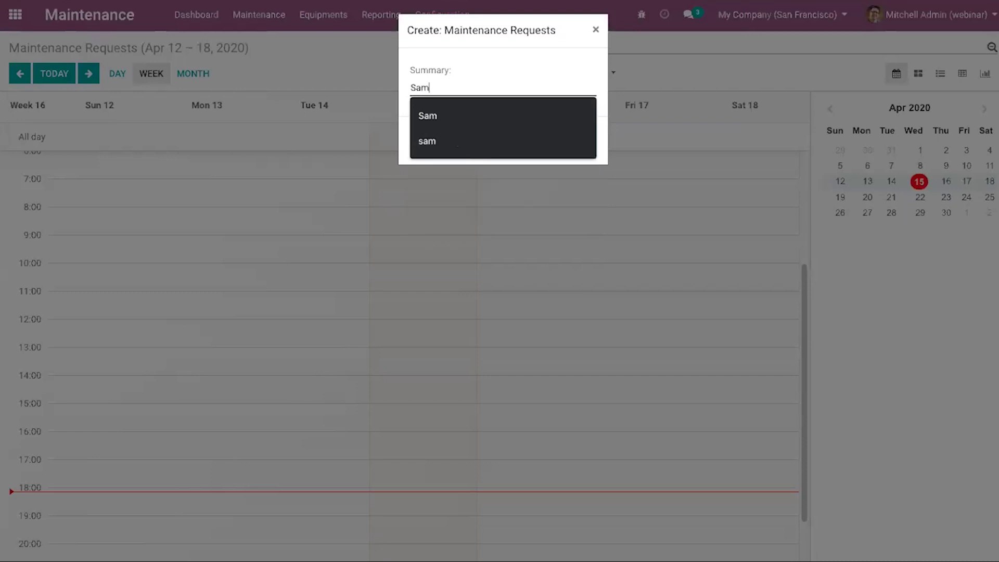
{"action": "type", "text": "sung Moni"}
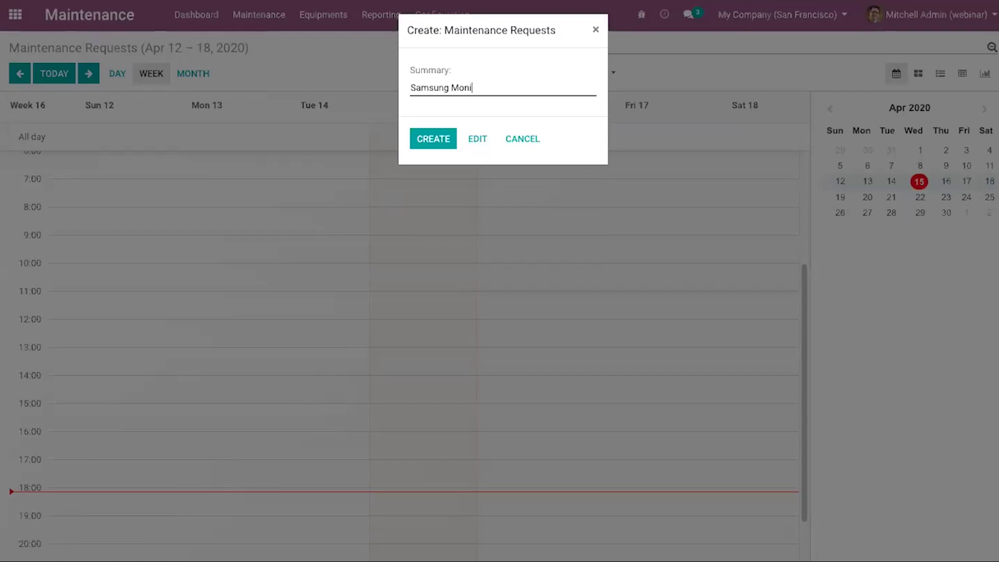
{"action": "type", "text": "tor Maintance"}
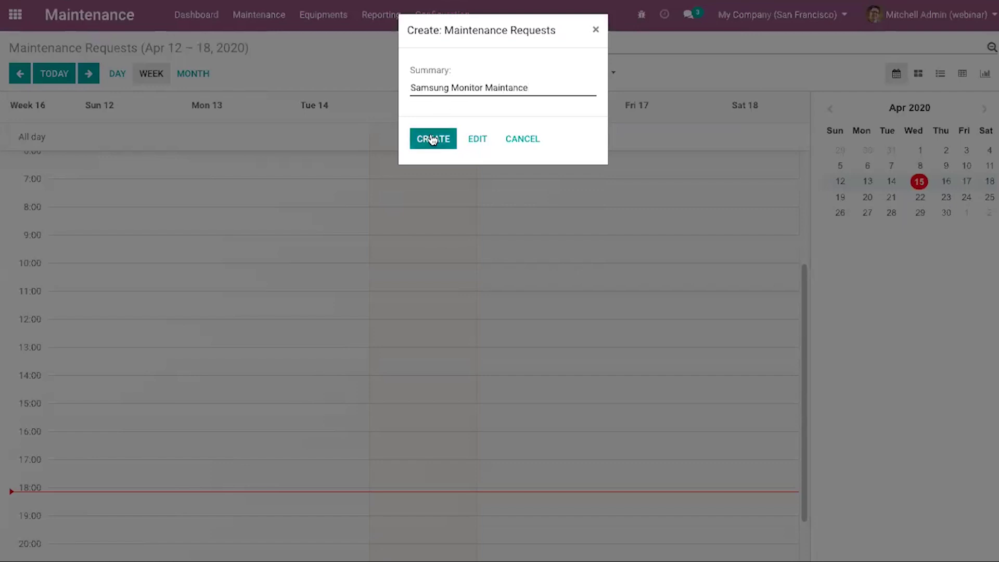
{"action": "left_click", "coordinate": [473, 141]}
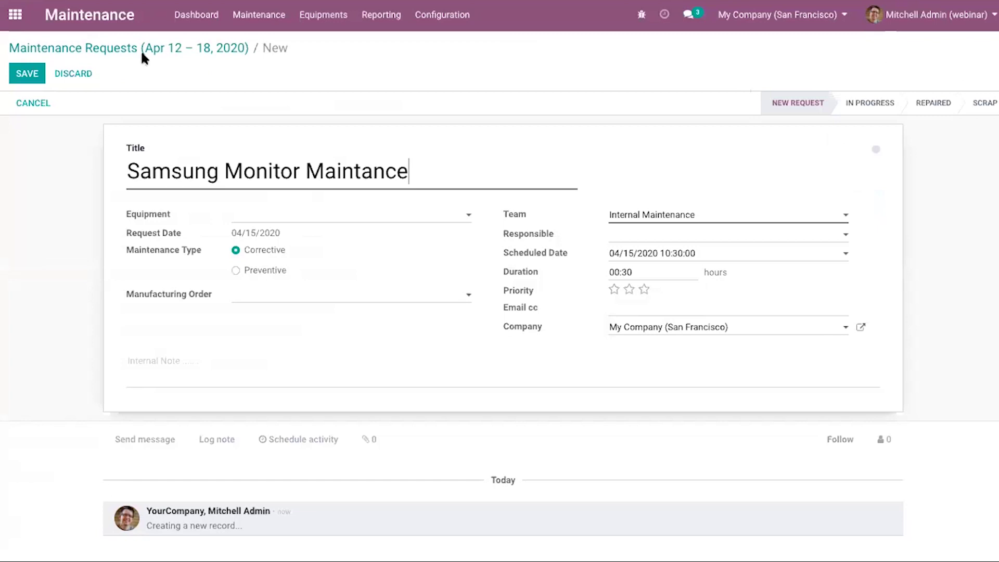
{"action": "left_click", "coordinate": [32, 80]}
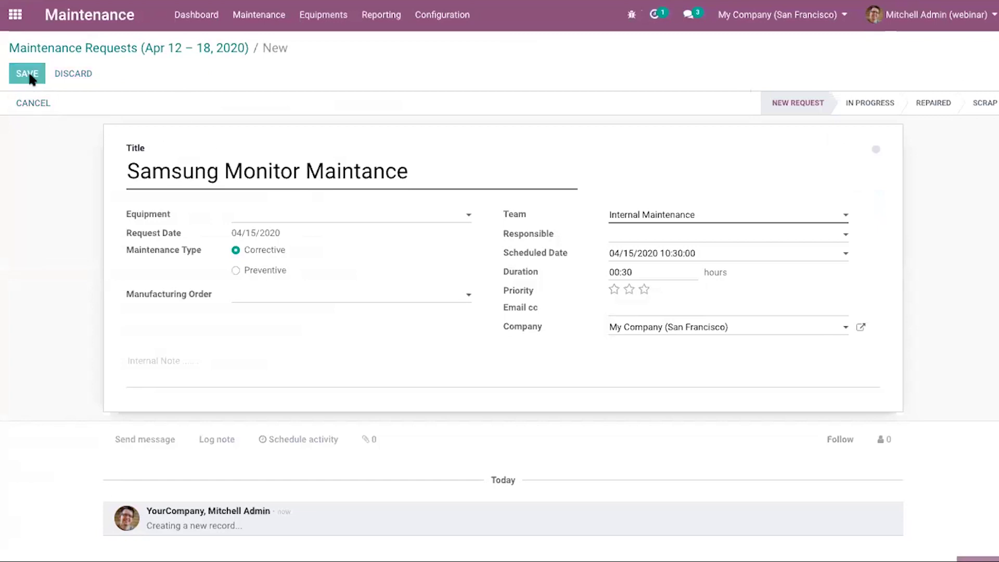
Return to the maintenance calendar, switch it to the month view, and check the Samsung Monitor request on April 15
{"action": "left_click", "coordinate": [174, 54]}
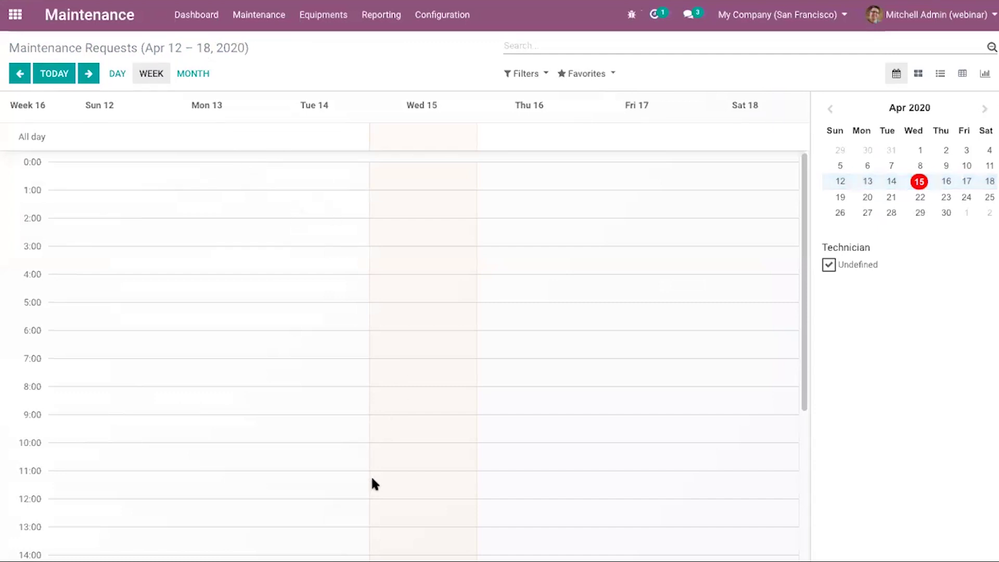
{"action": "left_click", "coordinate": [193, 74]}
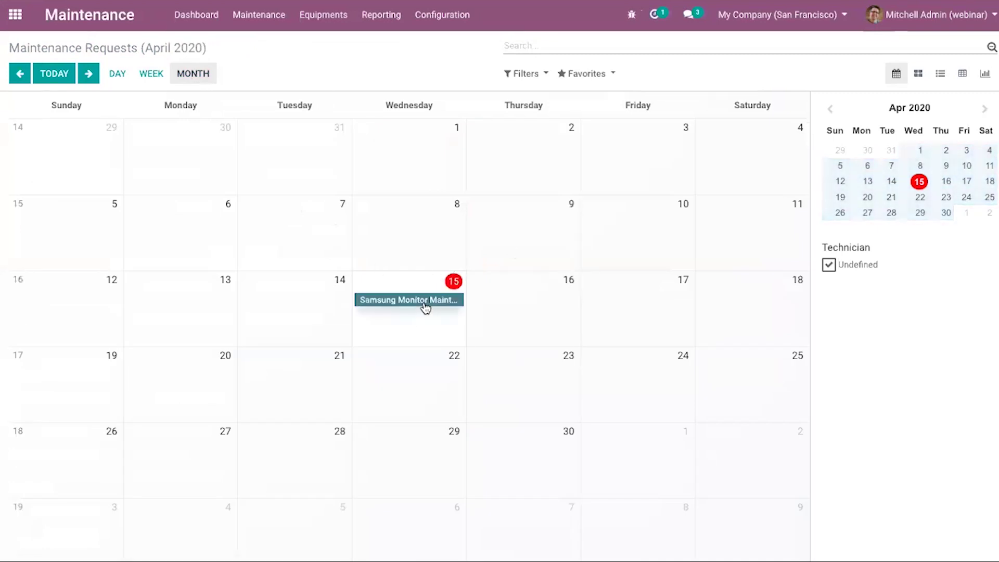
{"action": "left_click", "coordinate": [426, 307]}
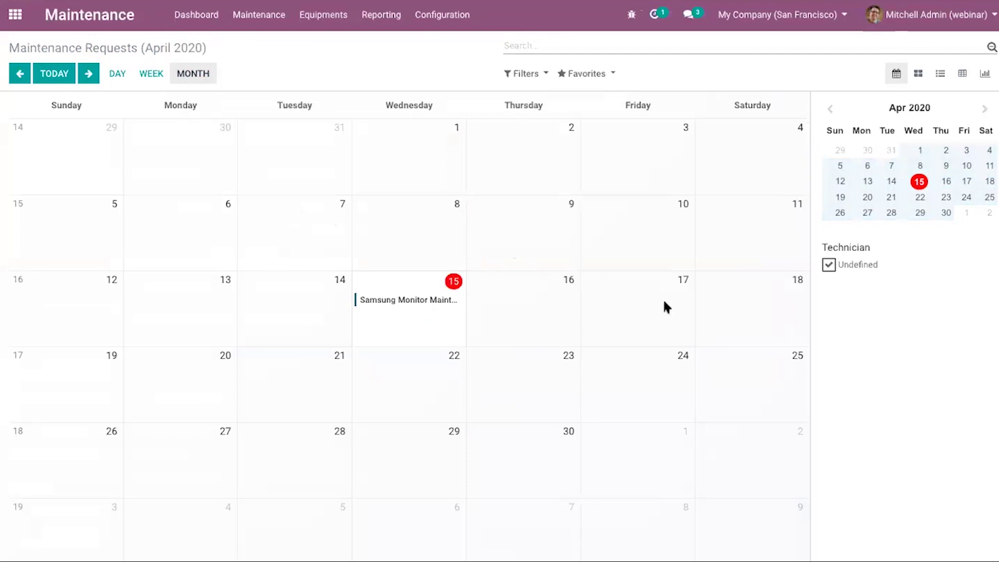
View the list of work centers and open a blank work center form to examine its fields
{"action": "left_click", "coordinate": [320, 26]}
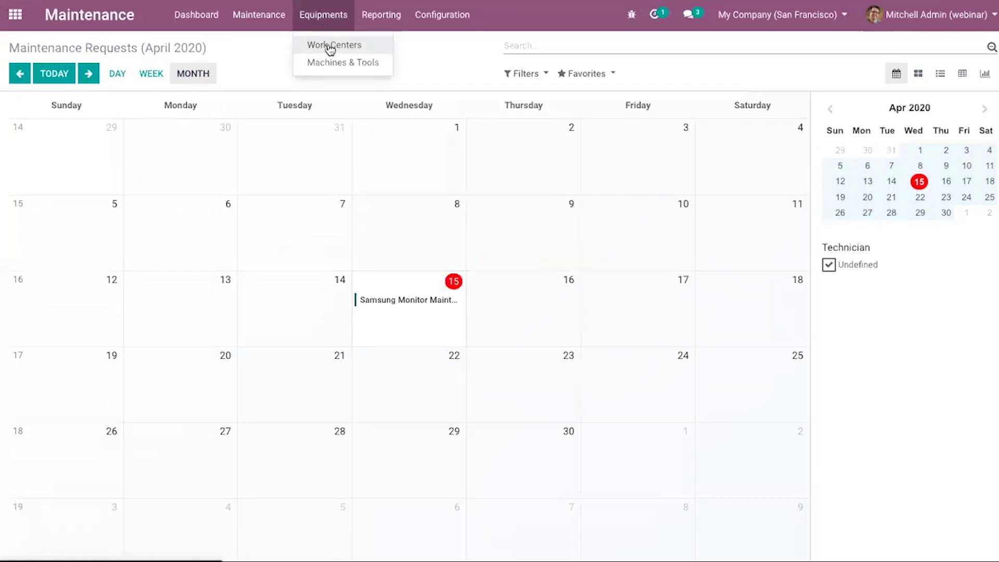
{"action": "left_click", "coordinate": [330, 46]}
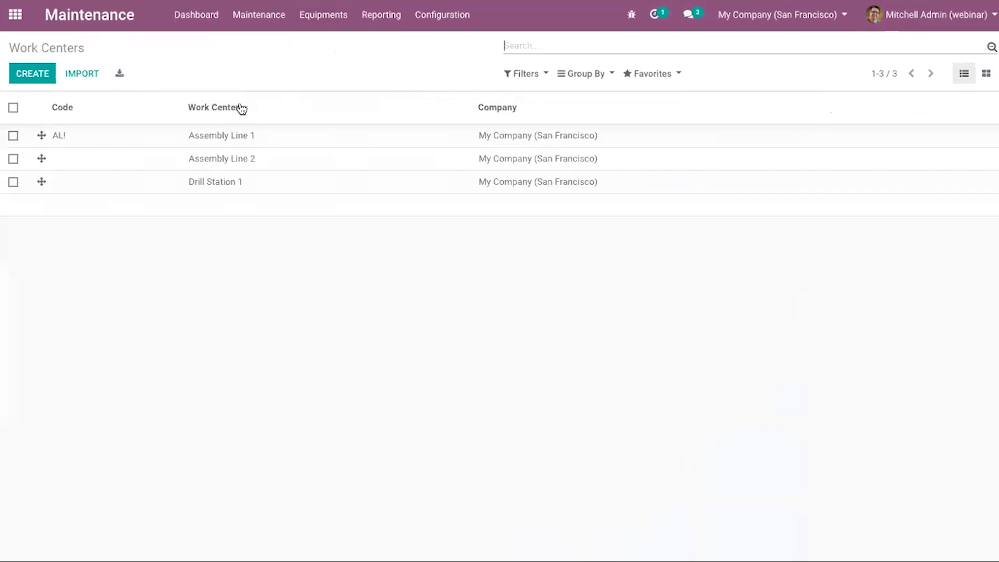
{"action": "left_click", "coordinate": [48, 76]}
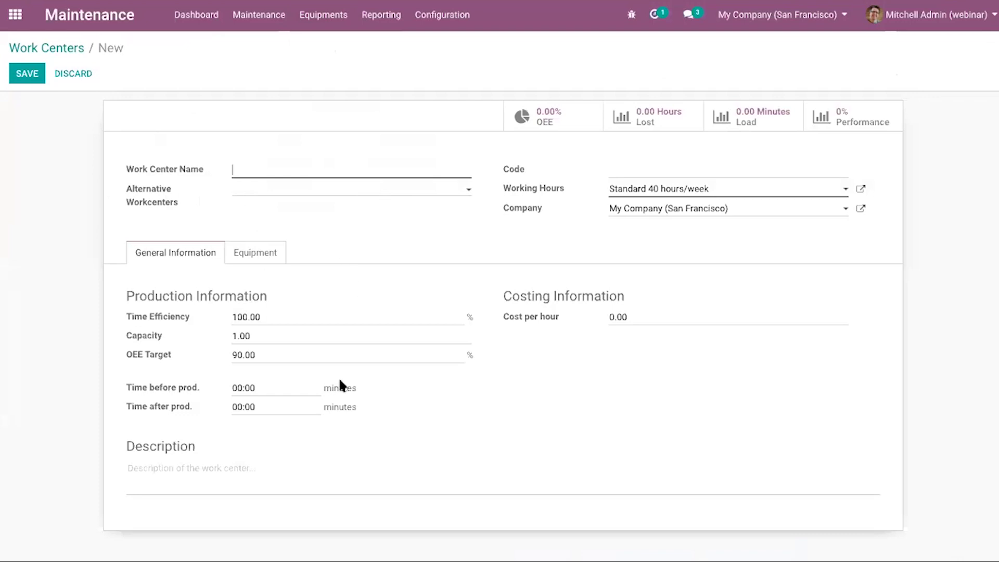
Open a blank equipment form under machines and tools, examine its product information and maintenance fields, and return to the equipment list
{"action": "left_click", "coordinate": [323, 15]}
{"action": "left_click", "coordinate": [339, 69]}
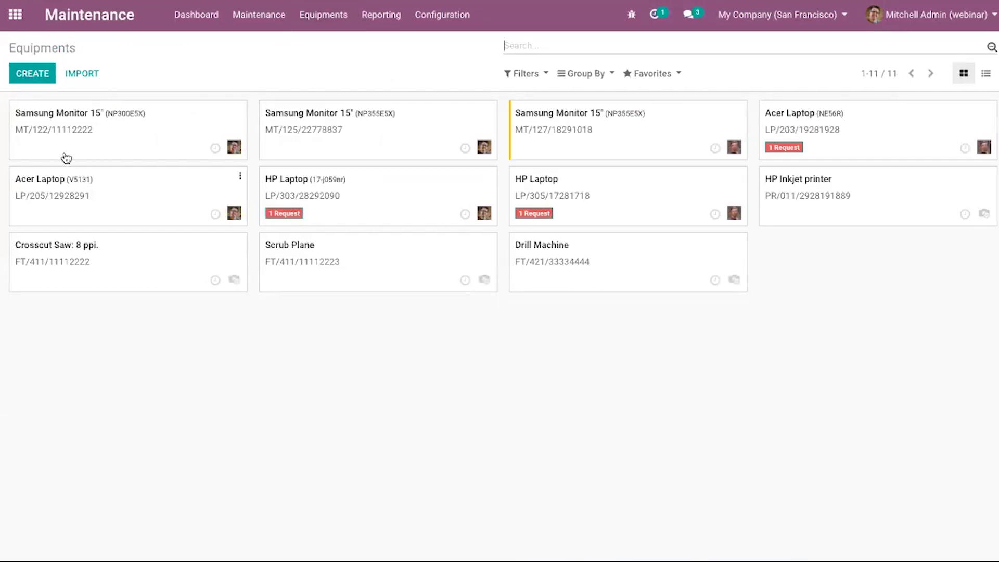
{"action": "left_click", "coordinate": [34, 79]}
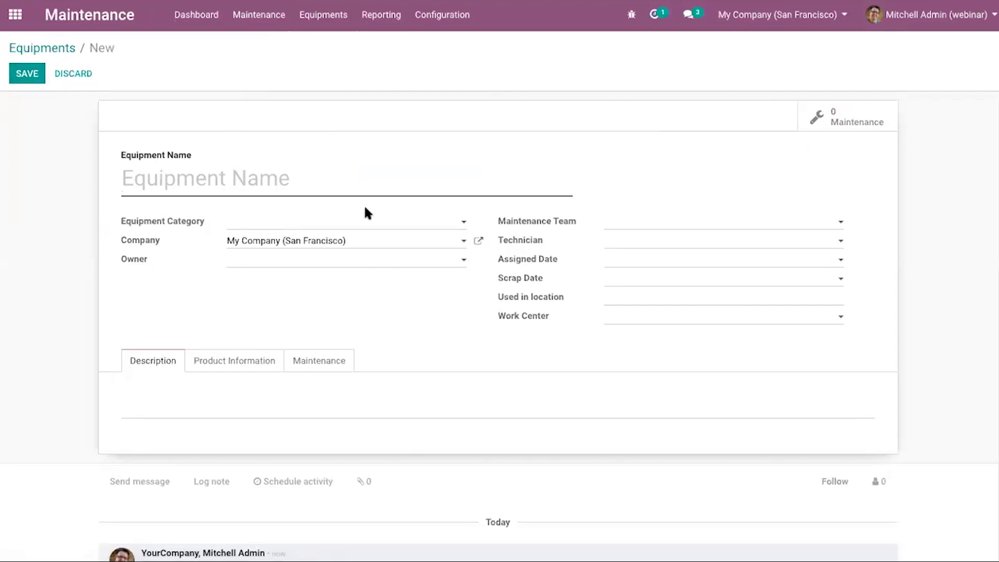
{"action": "left_click", "coordinate": [279, 367]}
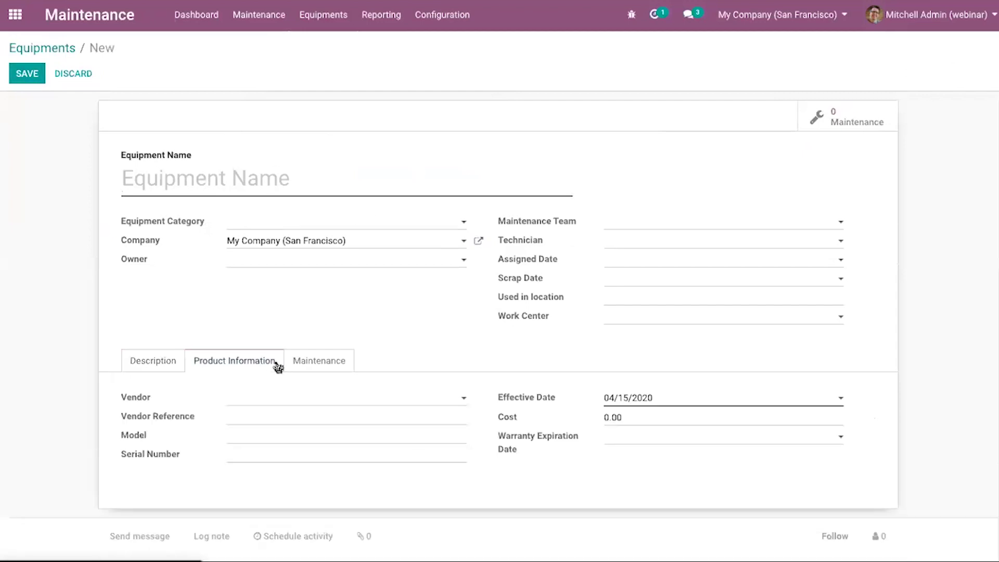
{"action": "left_click", "coordinate": [312, 367]}
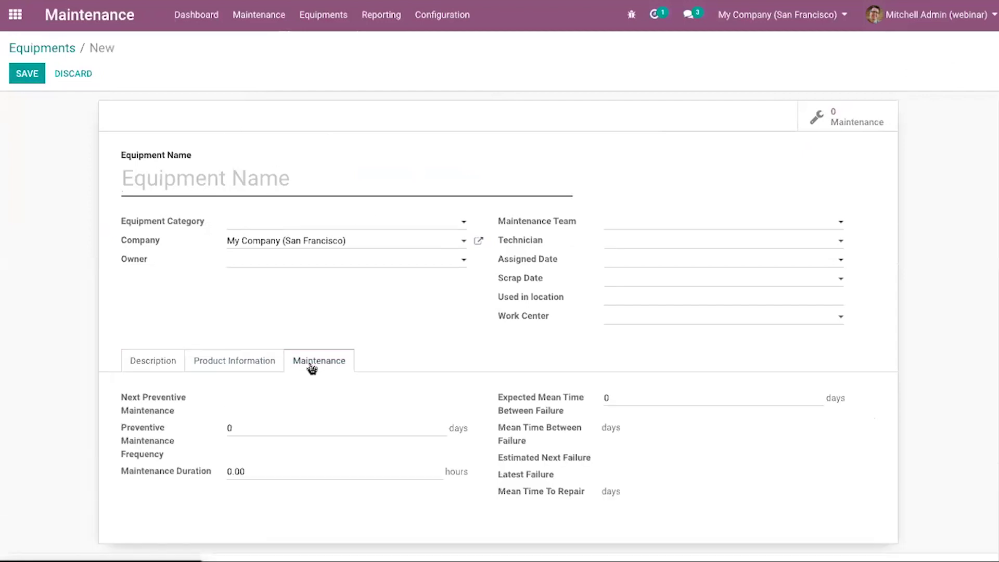
{"action": "left_click", "coordinate": [52, 47]}
Look over the monitors, laptops and tools in the equipment list
{"action": "mouse_move", "coordinate": [318, 141]}
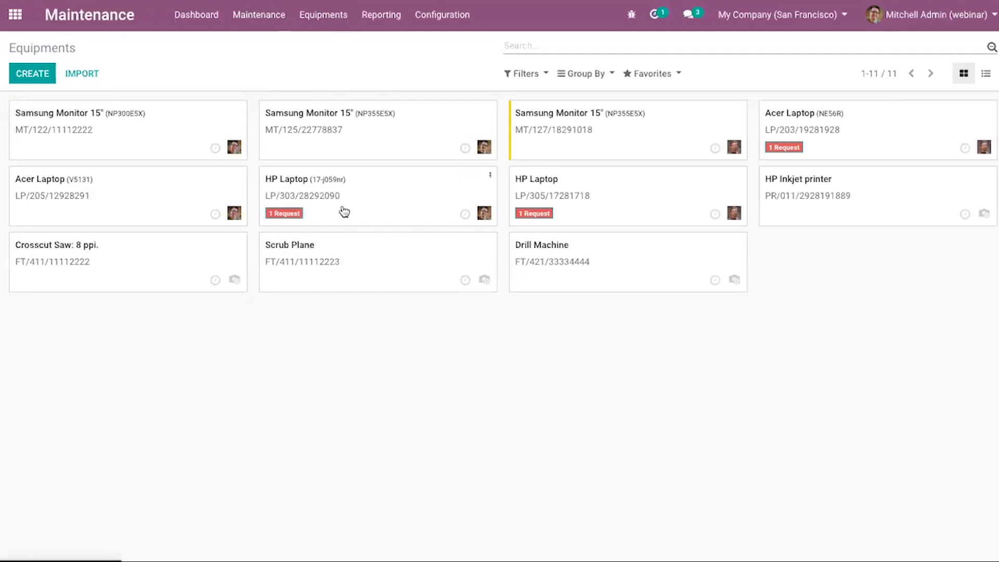
{"action": "mouse_move", "coordinate": [316, 272]}
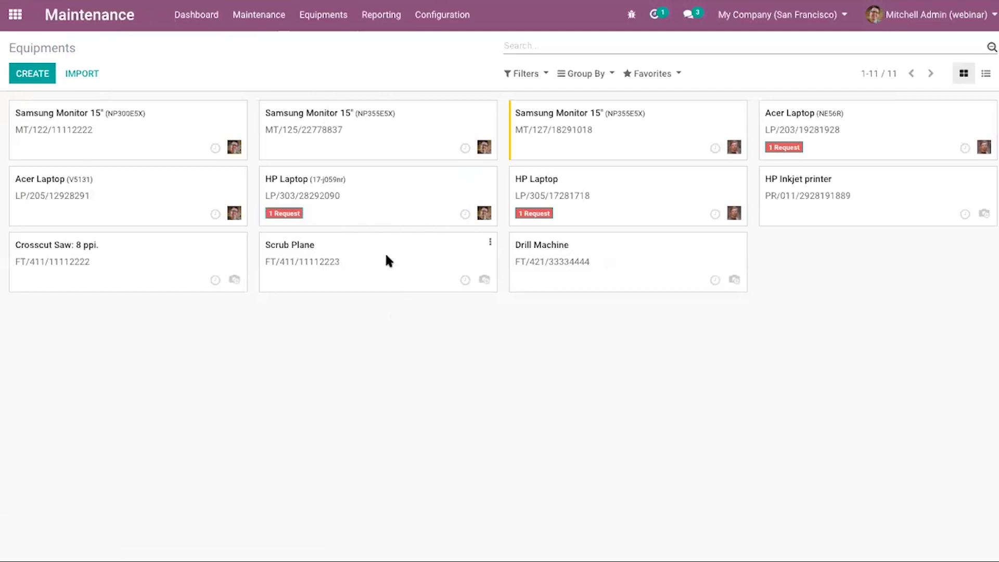
{"action": "mouse_move", "coordinate": [387, 261]}
{"action": "mouse_move", "coordinate": [475, 247]}
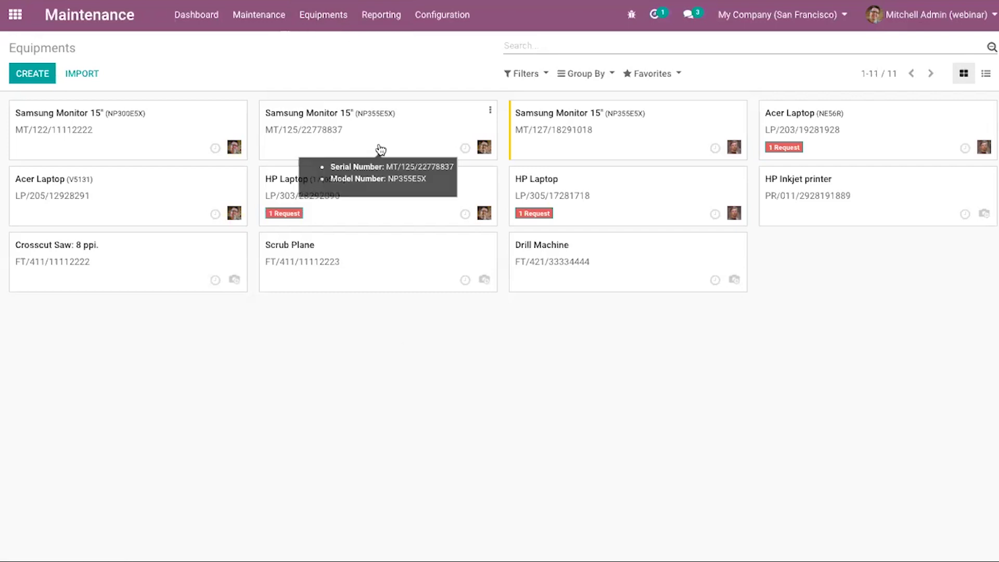
Open the maintenance requests report, examine its bar chart, and switch it to the pivot view
{"action": "left_click", "coordinate": [338, 20]}
{"action": "mouse_move", "coordinate": [388, 10]}
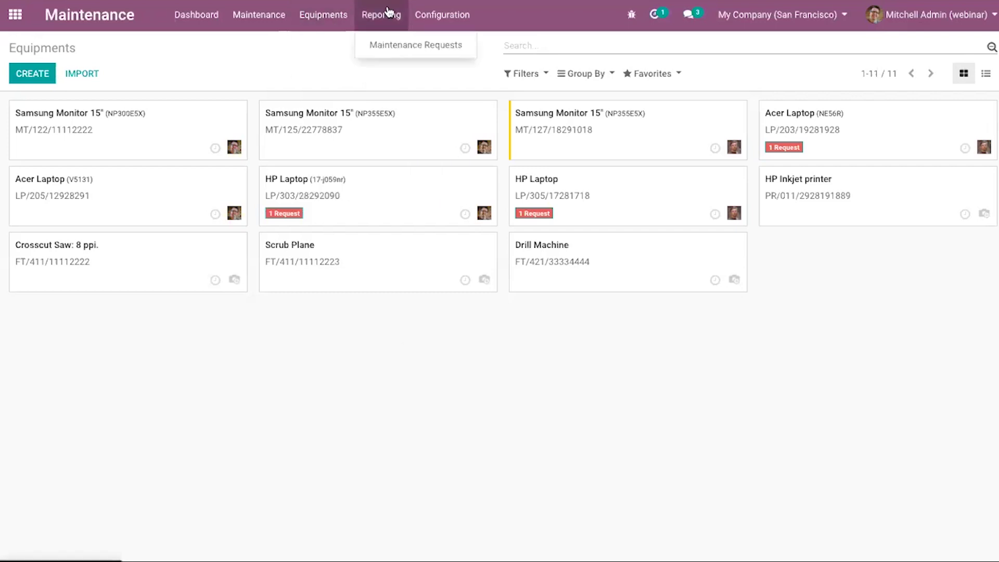
{"action": "left_click", "coordinate": [408, 47]}
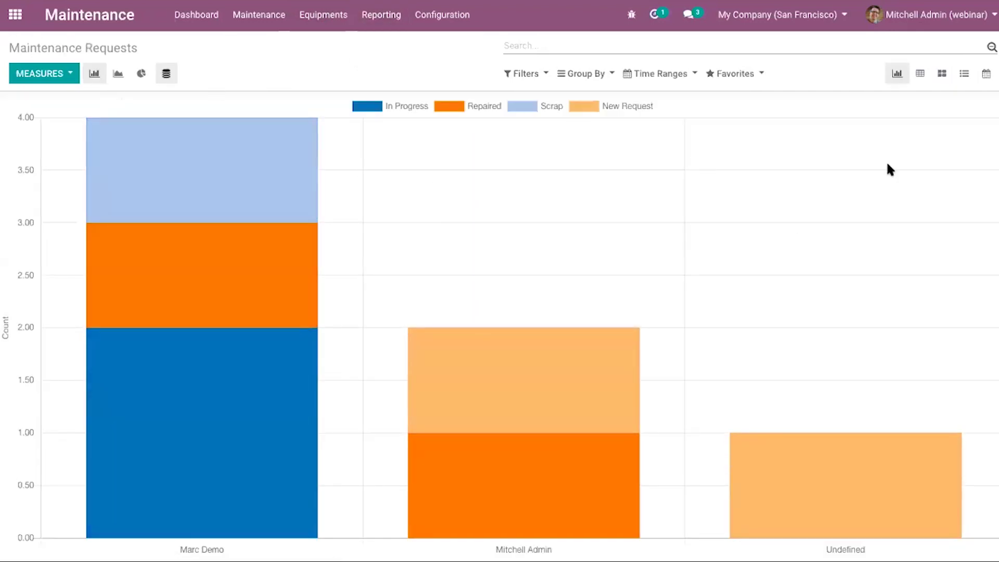
{"action": "left_click", "coordinate": [922, 75]}
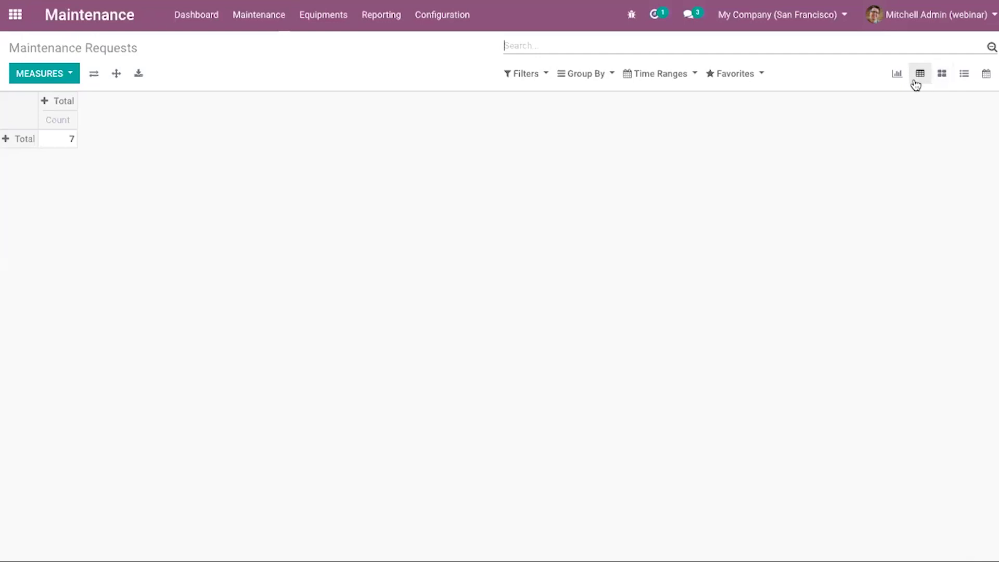
View the reported maintenance requests by stage in kanban, as a list, and in the calendar
{"action": "left_click", "coordinate": [942, 77]}
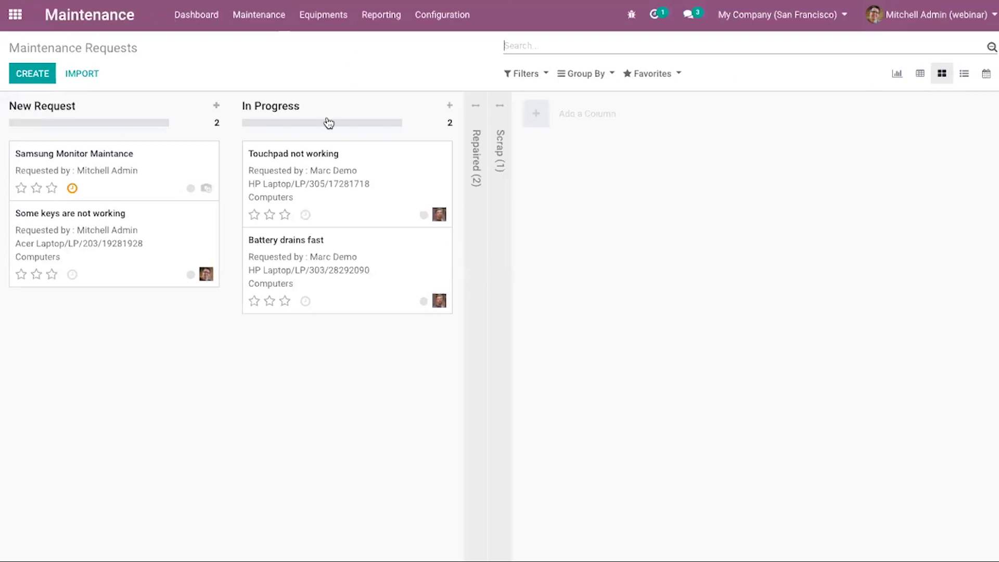
{"action": "left_click", "coordinate": [964, 74]}
{"action": "left_click", "coordinate": [382, 20]}
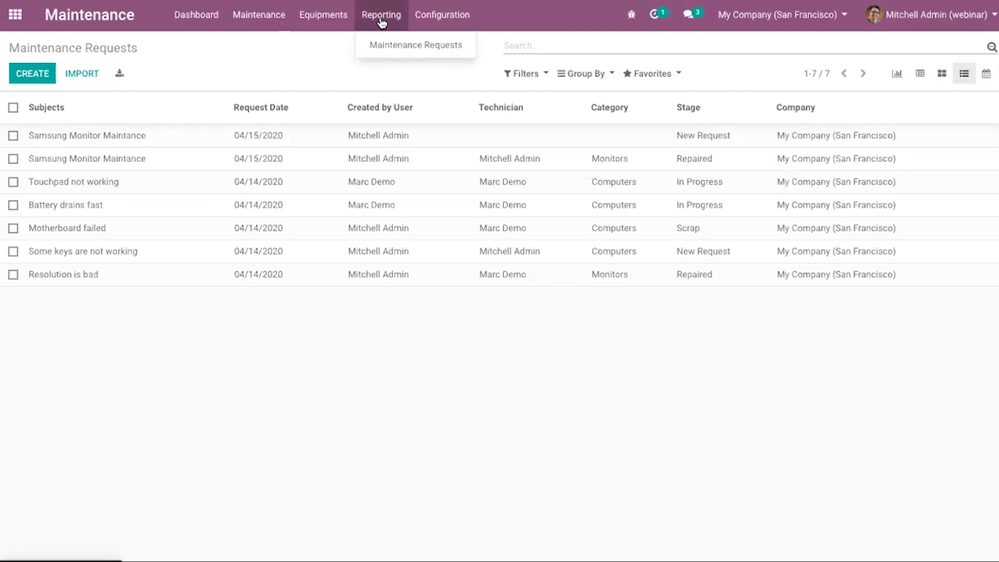
{"action": "left_click", "coordinate": [986, 73]}
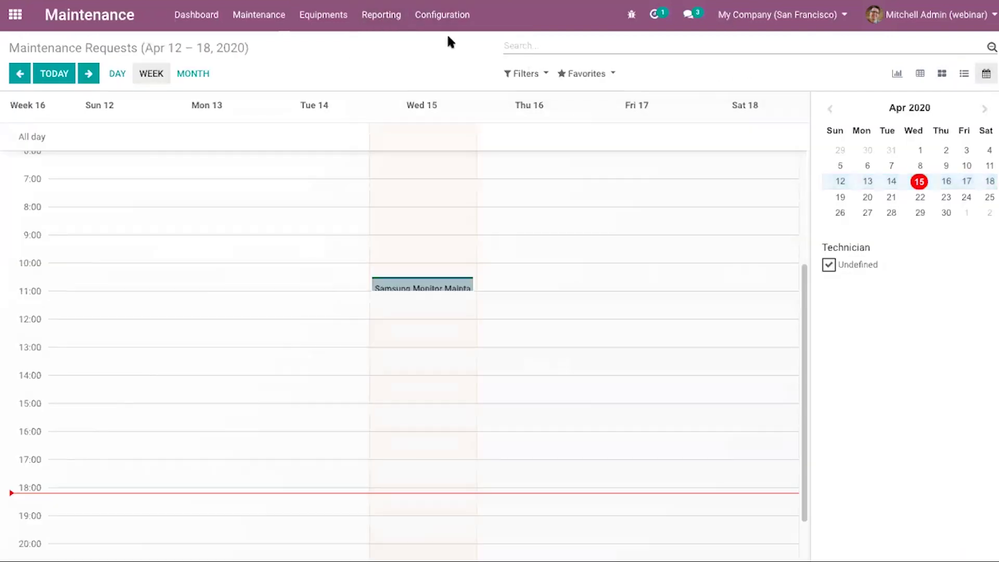
Check which configuration options Maintenance offers and return to the overview of all apps
{"action": "left_click", "coordinate": [439, 21]}
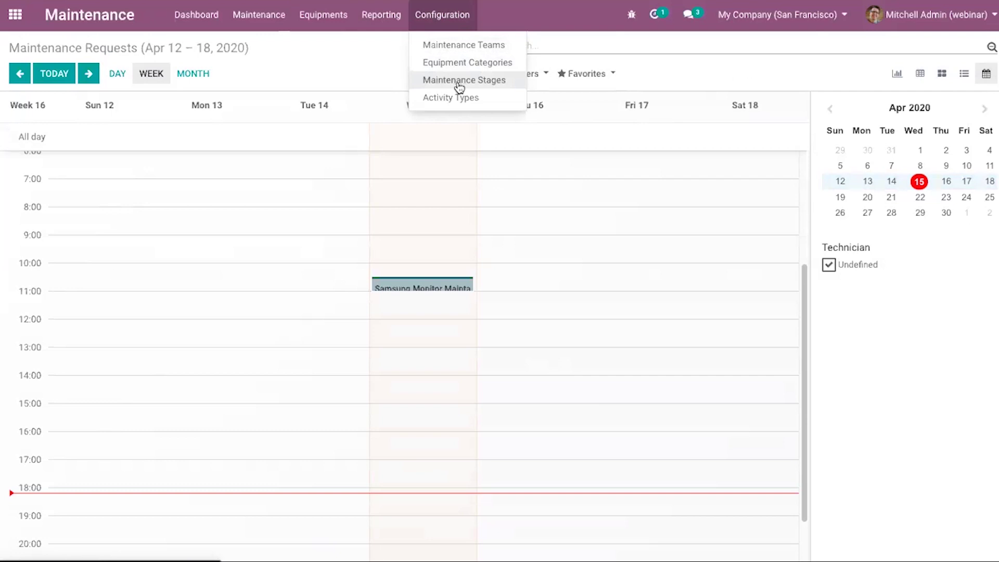
{"action": "left_click", "coordinate": [379, 53]}
{"action": "left_click", "coordinate": [17, 14]}
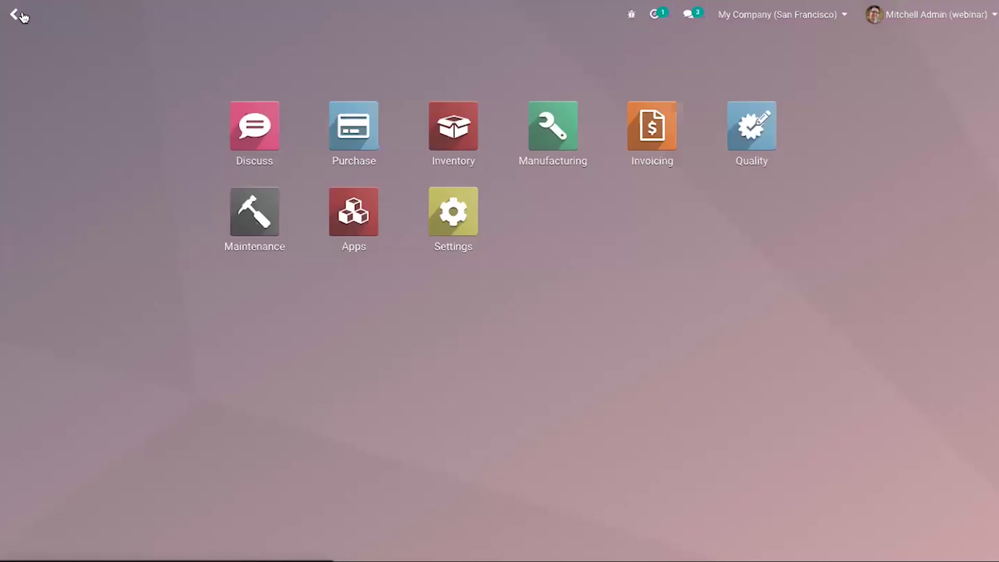
{"action": "left_click", "coordinate": [452, 221]}
{"action": "key", "text": "F11"}
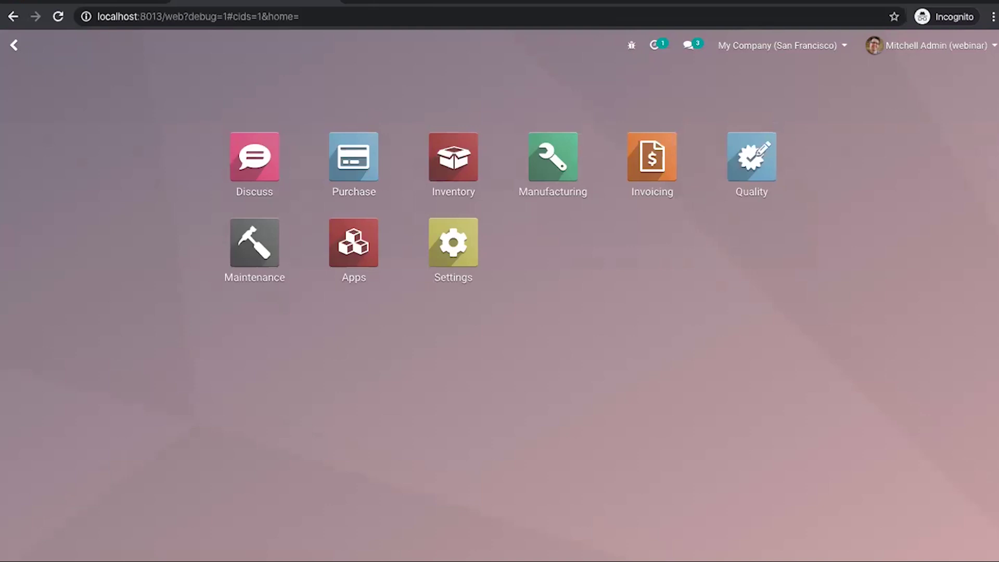
{"action": "key", "text": "F11"}
{"action": "key", "text": "F11"}
{"action": "key", "text": "F11"}
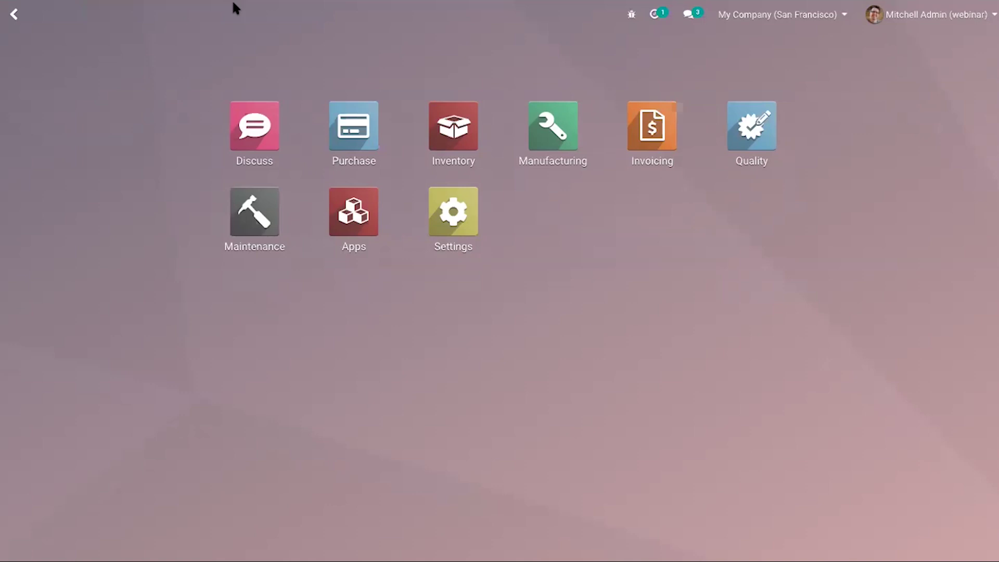
{"action": "key", "text": "F11"}
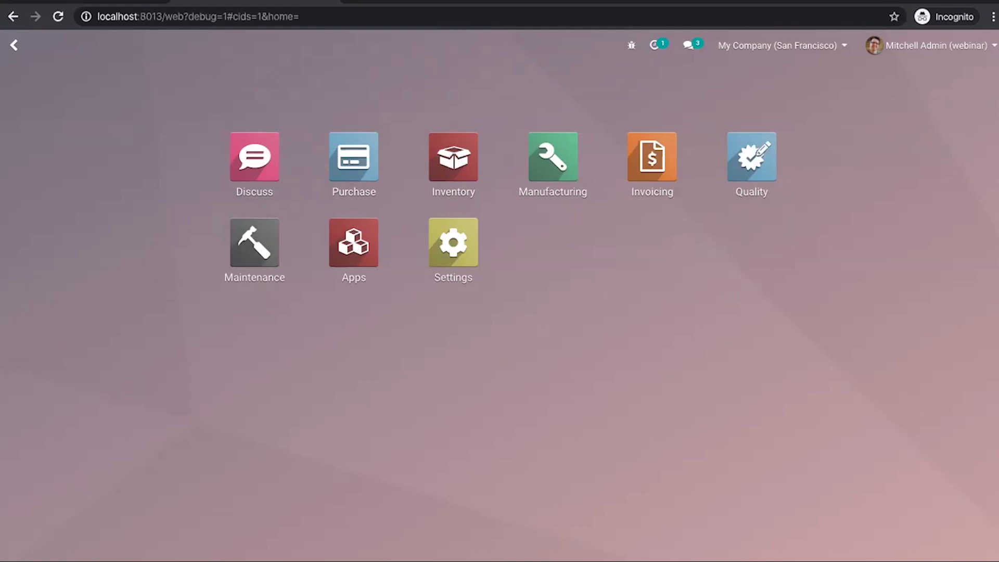
{"action": "key", "text": "F11"}
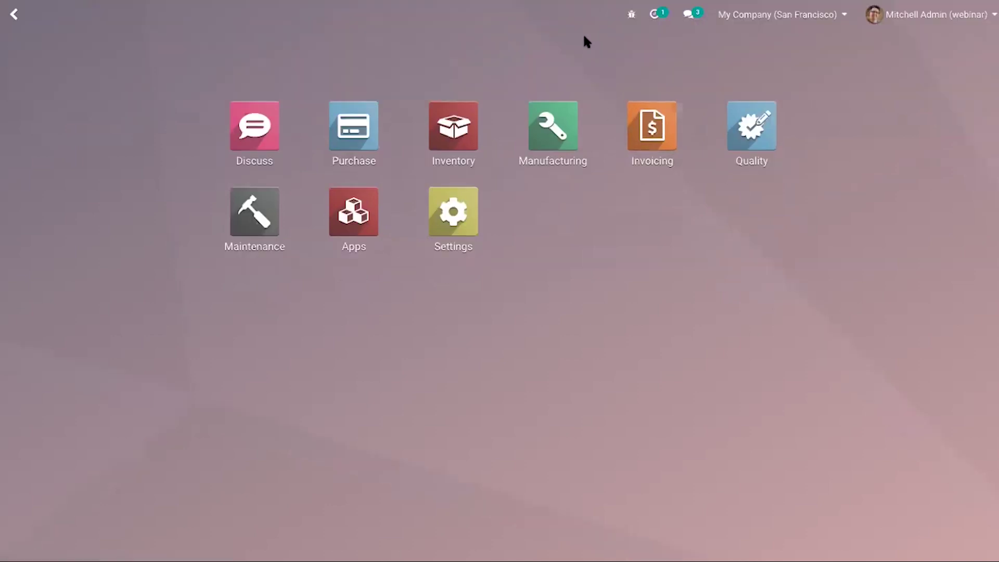
{"action": "key", "text": "F11"}
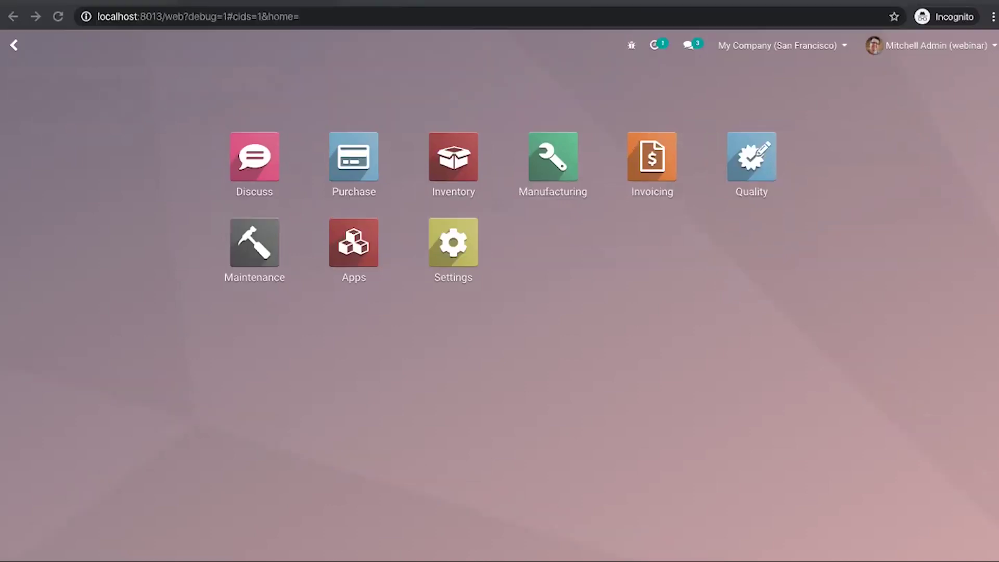